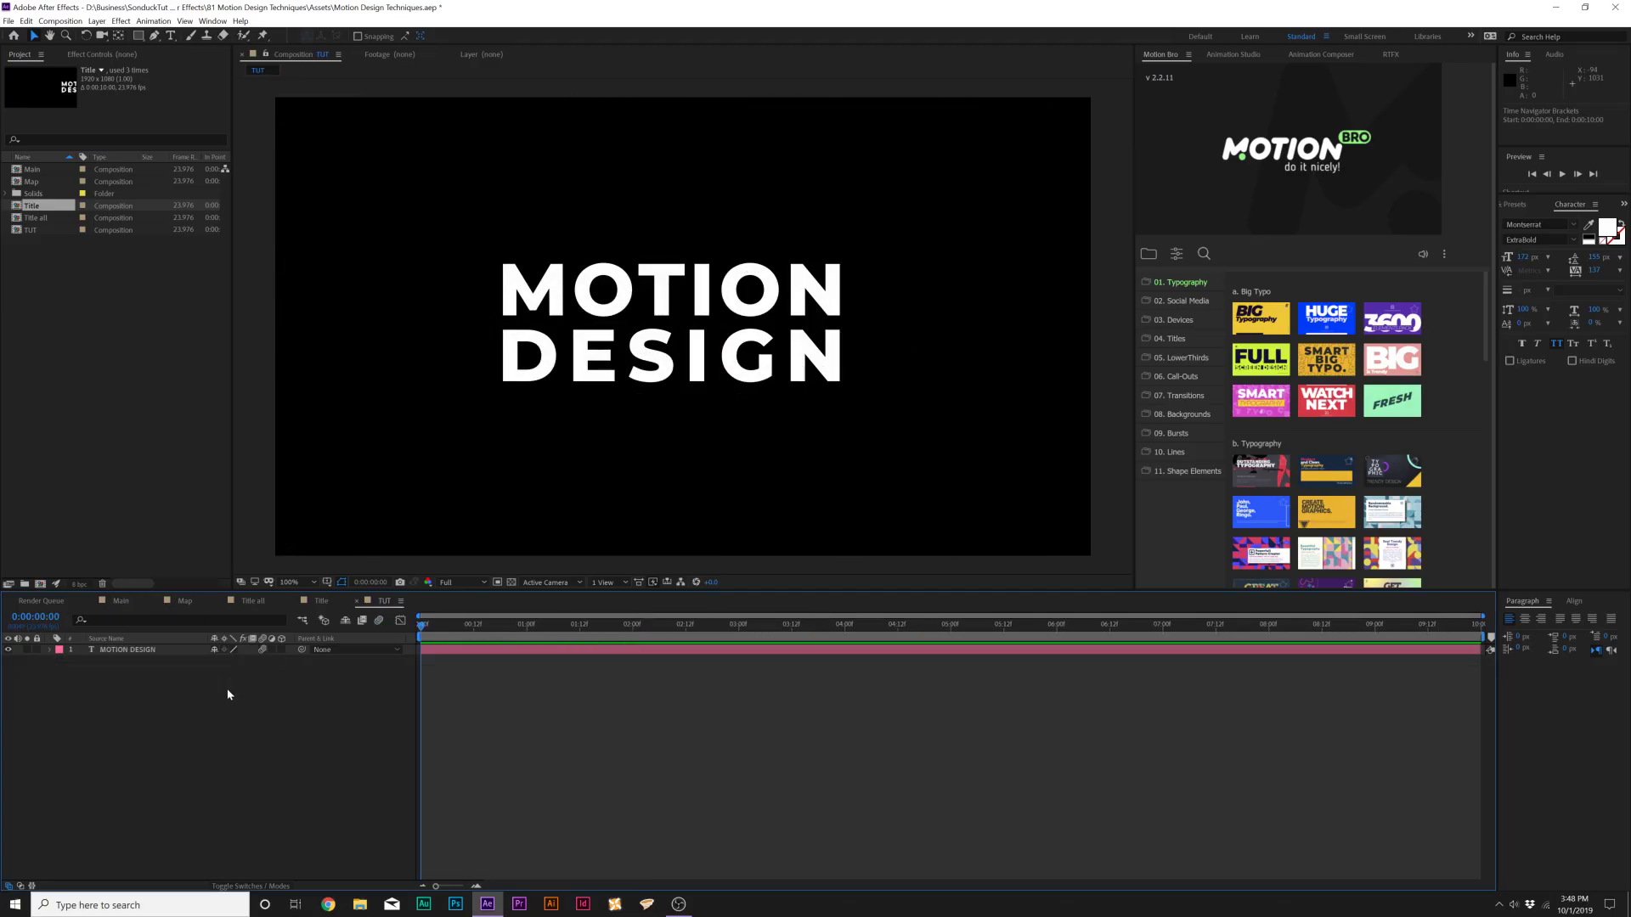
# Set the Pen tool to create shapes with no fill and a white stroke.
pyautogui.hotkey('ctrl', 'a')
pyautogui.click(156, 40)
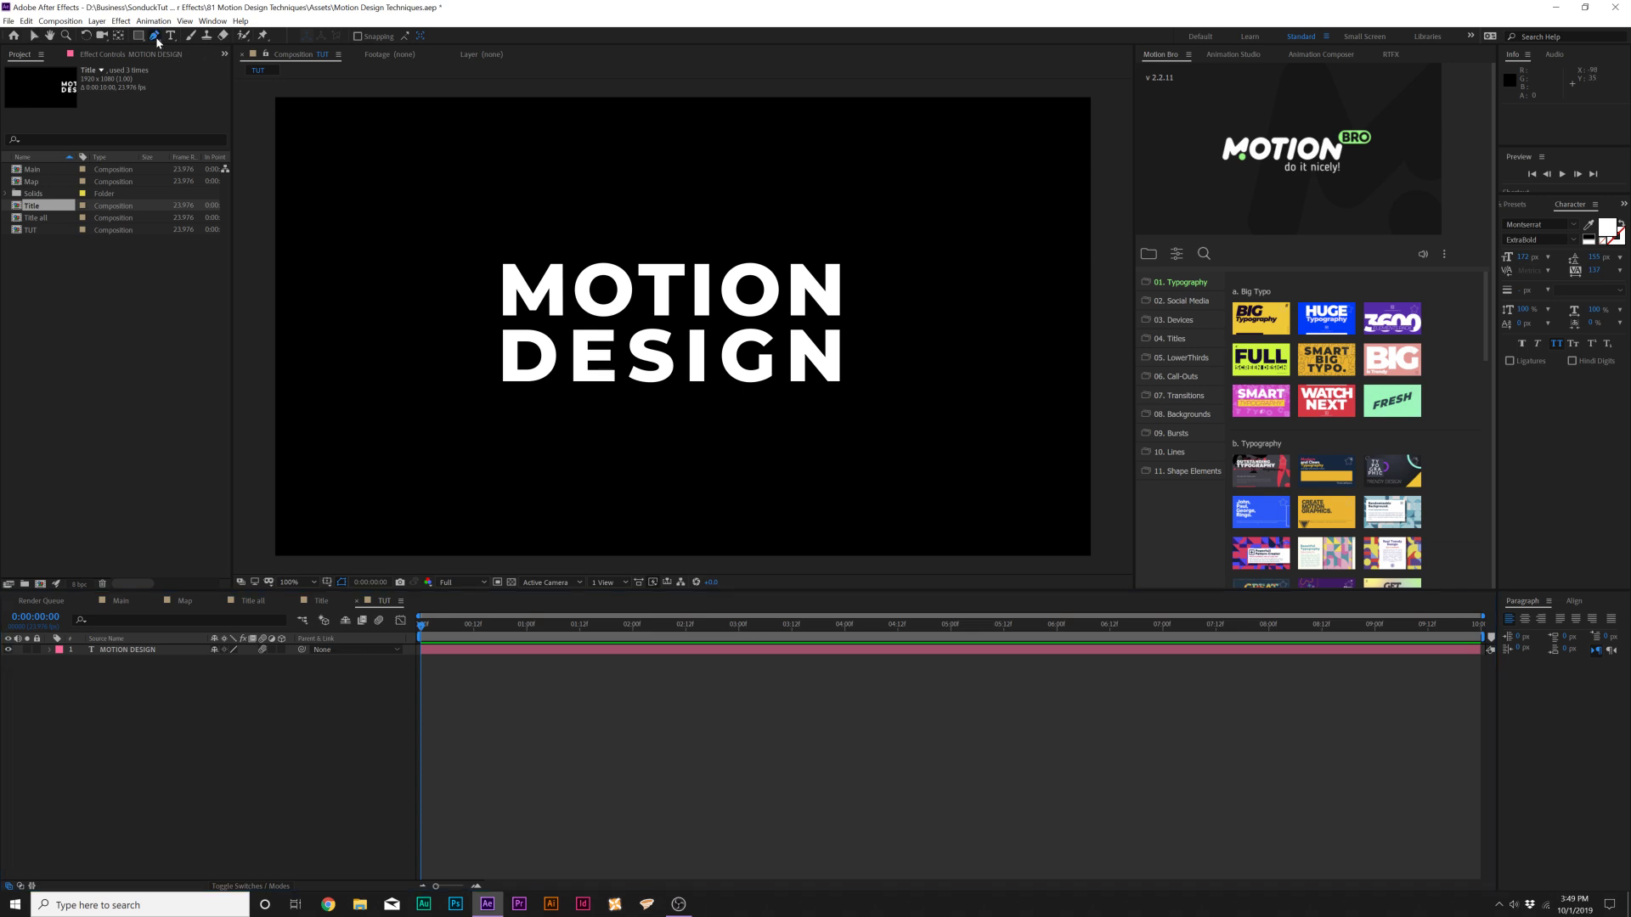
pyautogui.click(342, 38)
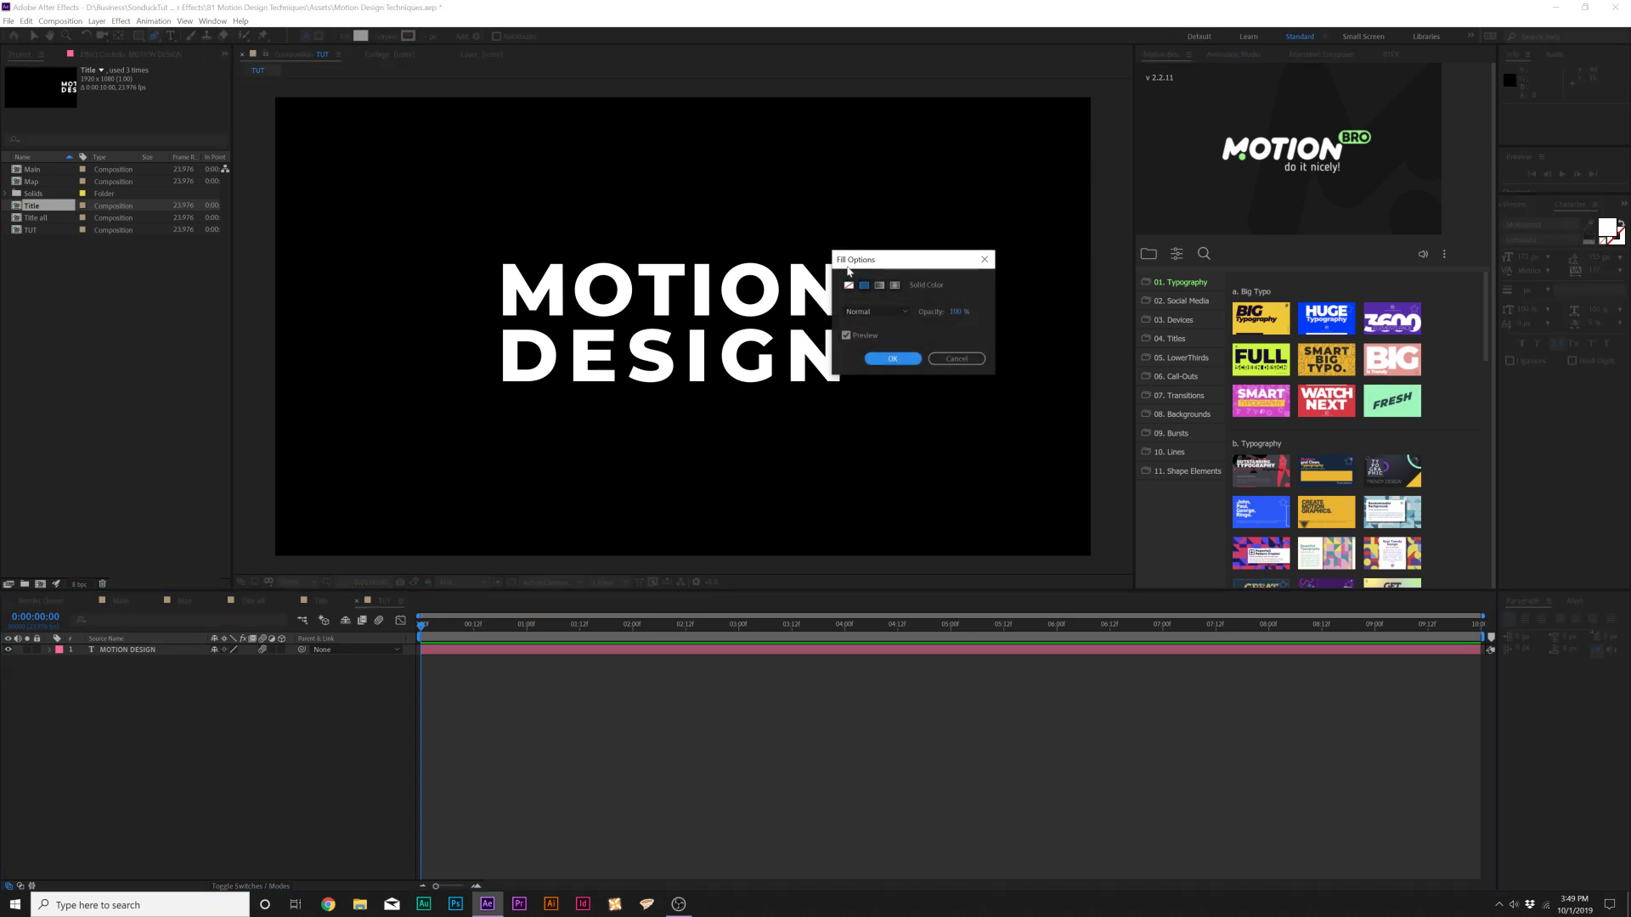
pyautogui.click(849, 285)
pyautogui.click(890, 359)
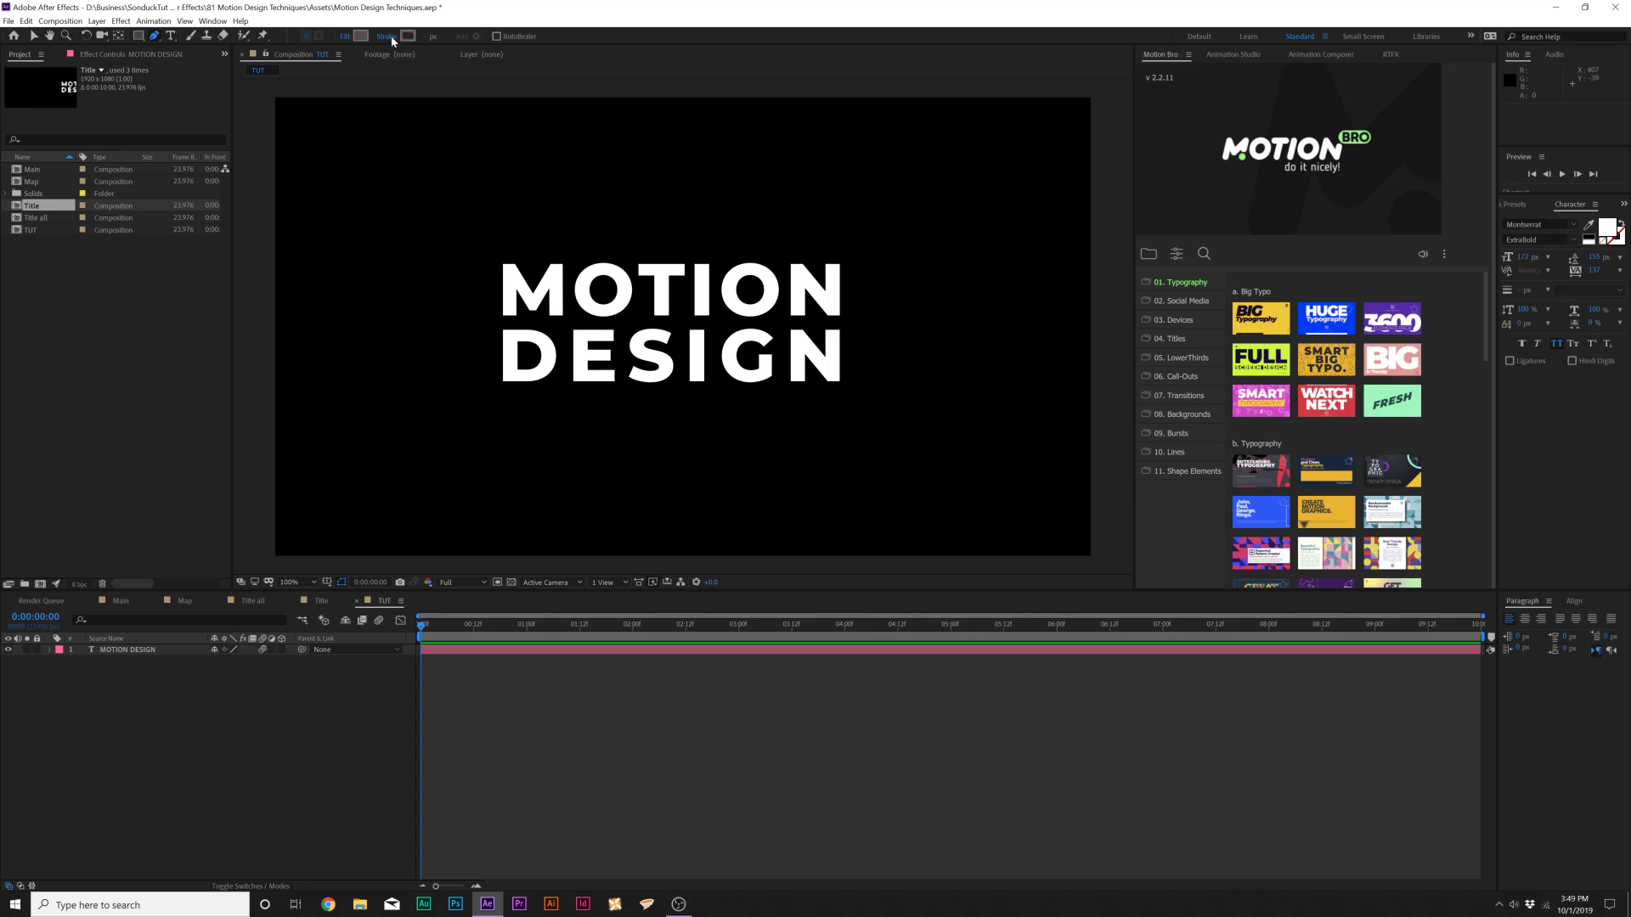
pyautogui.click(386, 37)
pyautogui.click(890, 358)
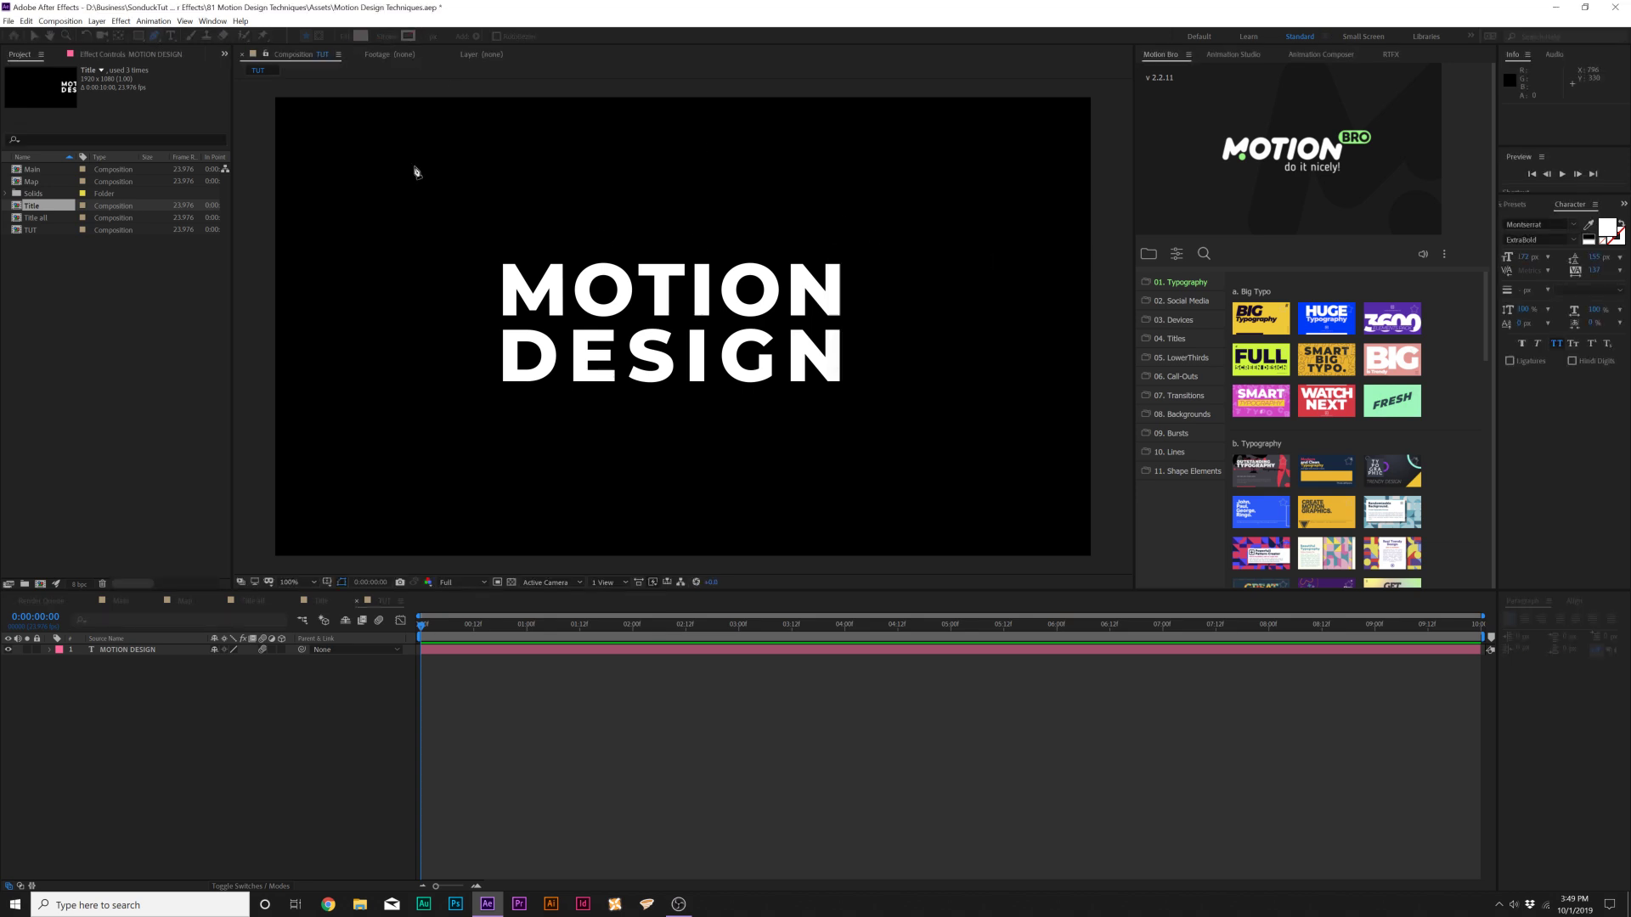
# Draw a two-point horizontal line across the top of the composition as Shape Layer 1.
pyautogui.click(266, 109)
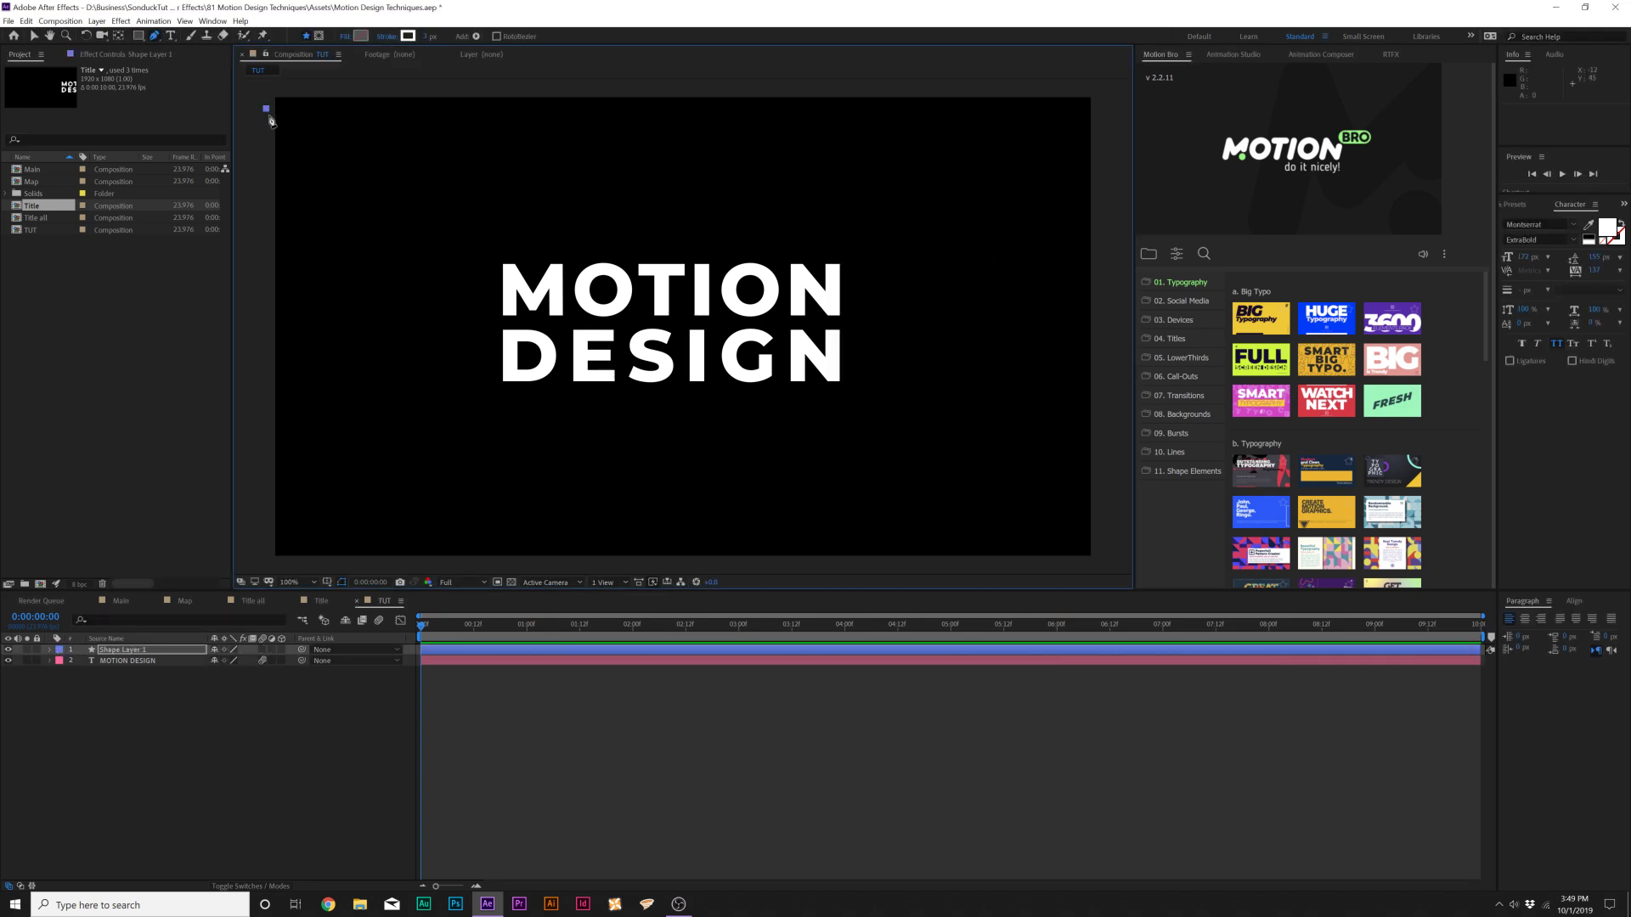
pyautogui.click(1108, 109)
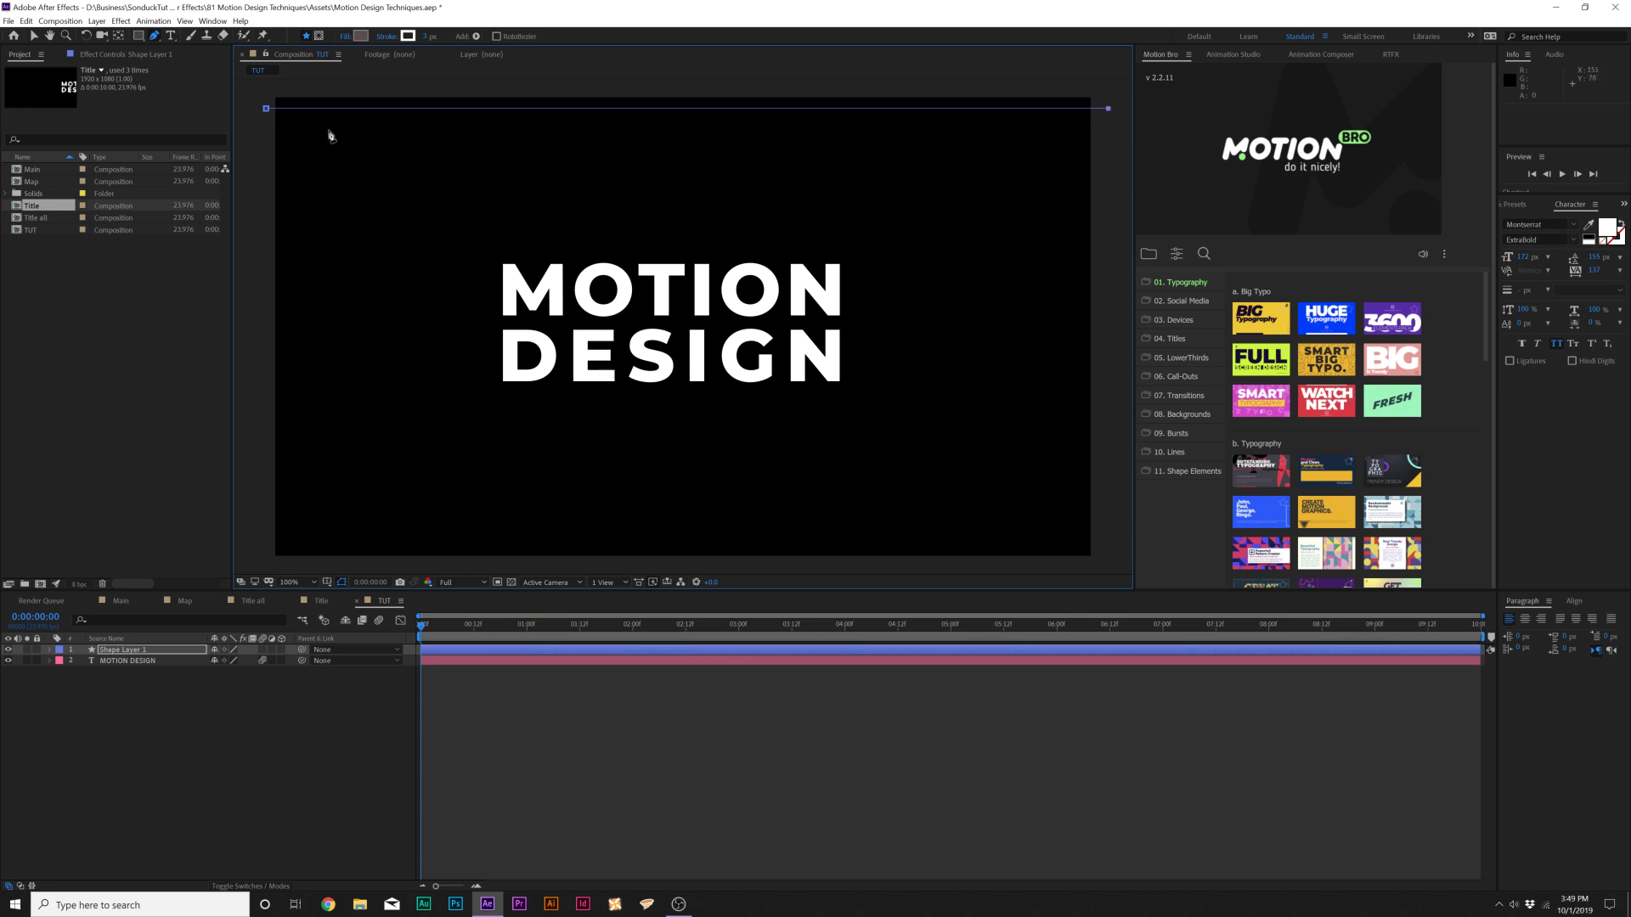
pyautogui.click(175, 731)
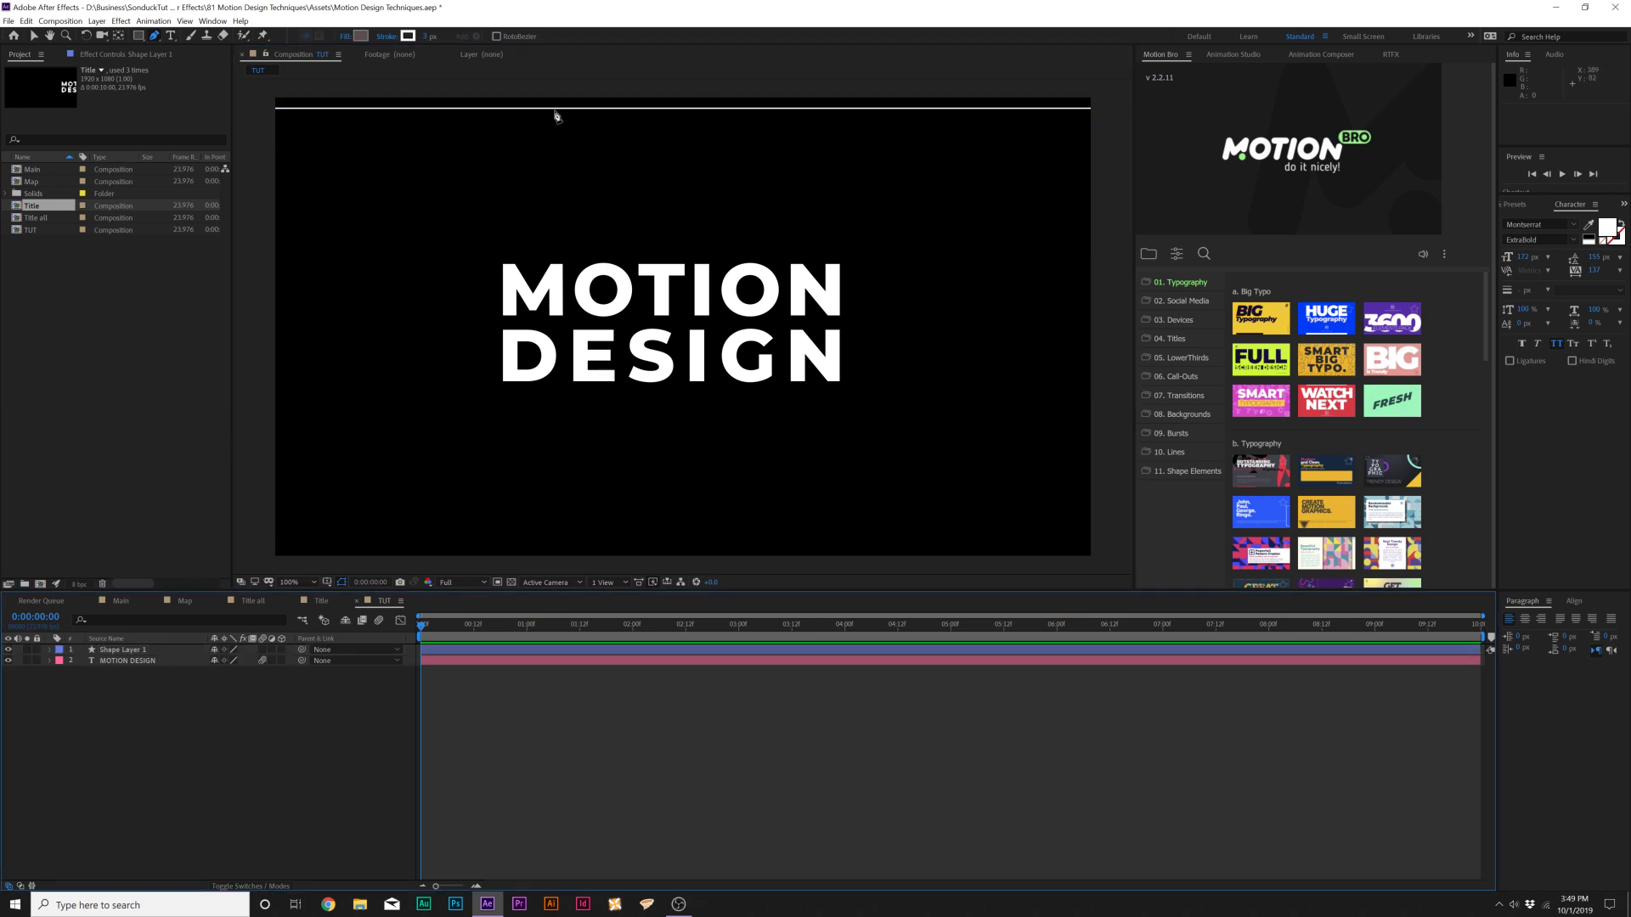
pyautogui.click(107, 650)
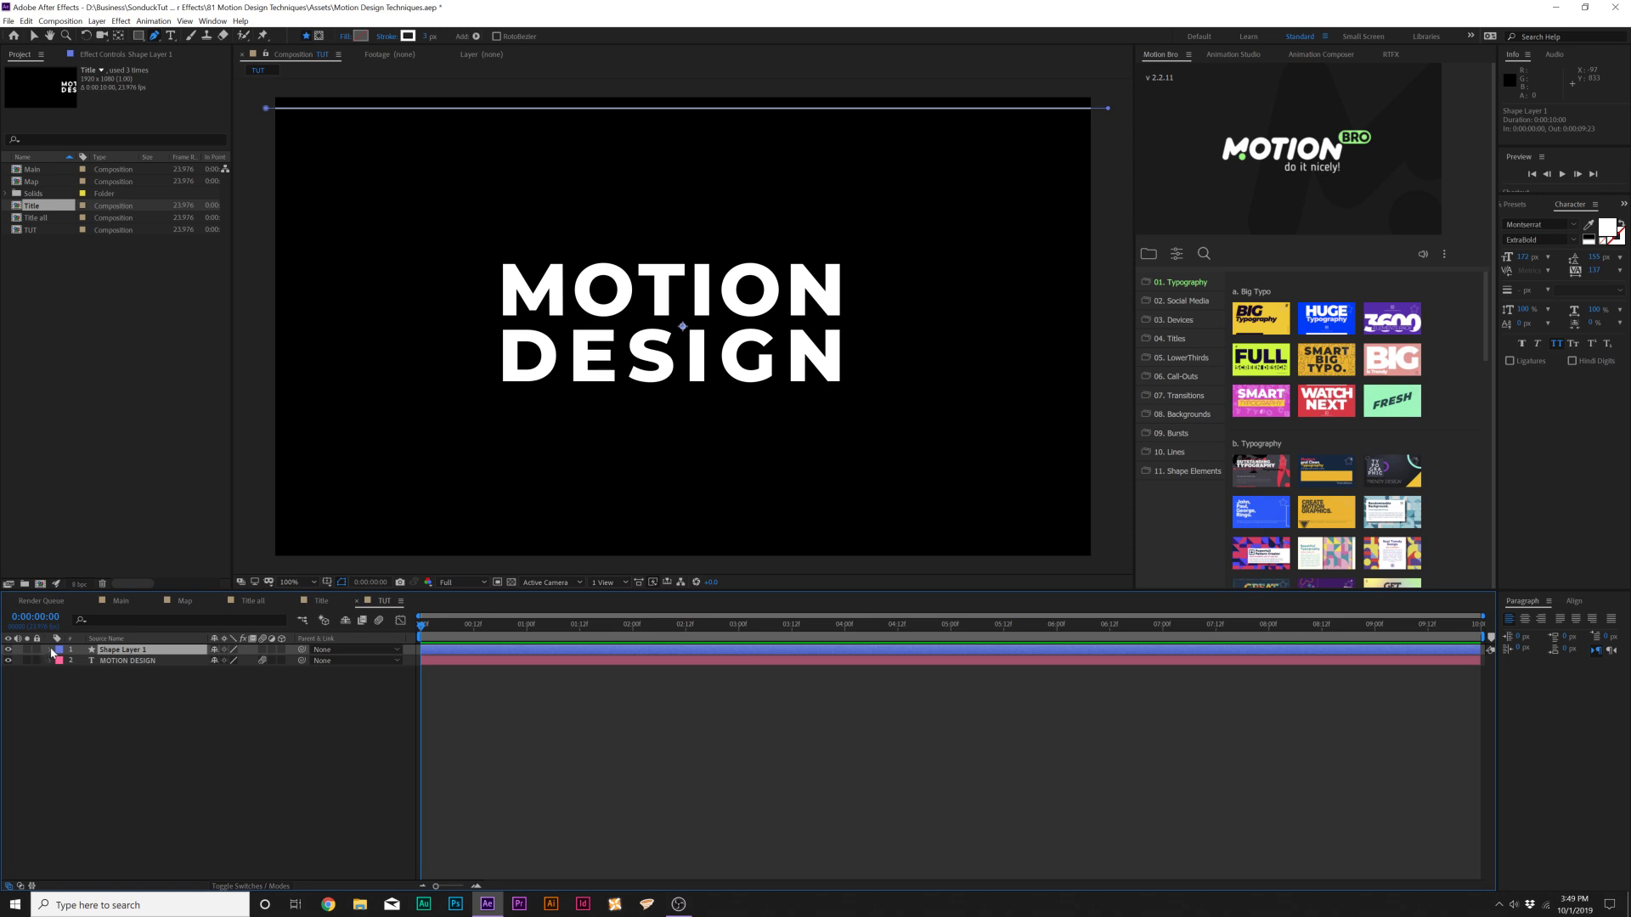
# Add a Repeater to Shape Layer 1 and expand its transform settings.
pyautogui.click(52, 651)
pyautogui.click(288, 660)
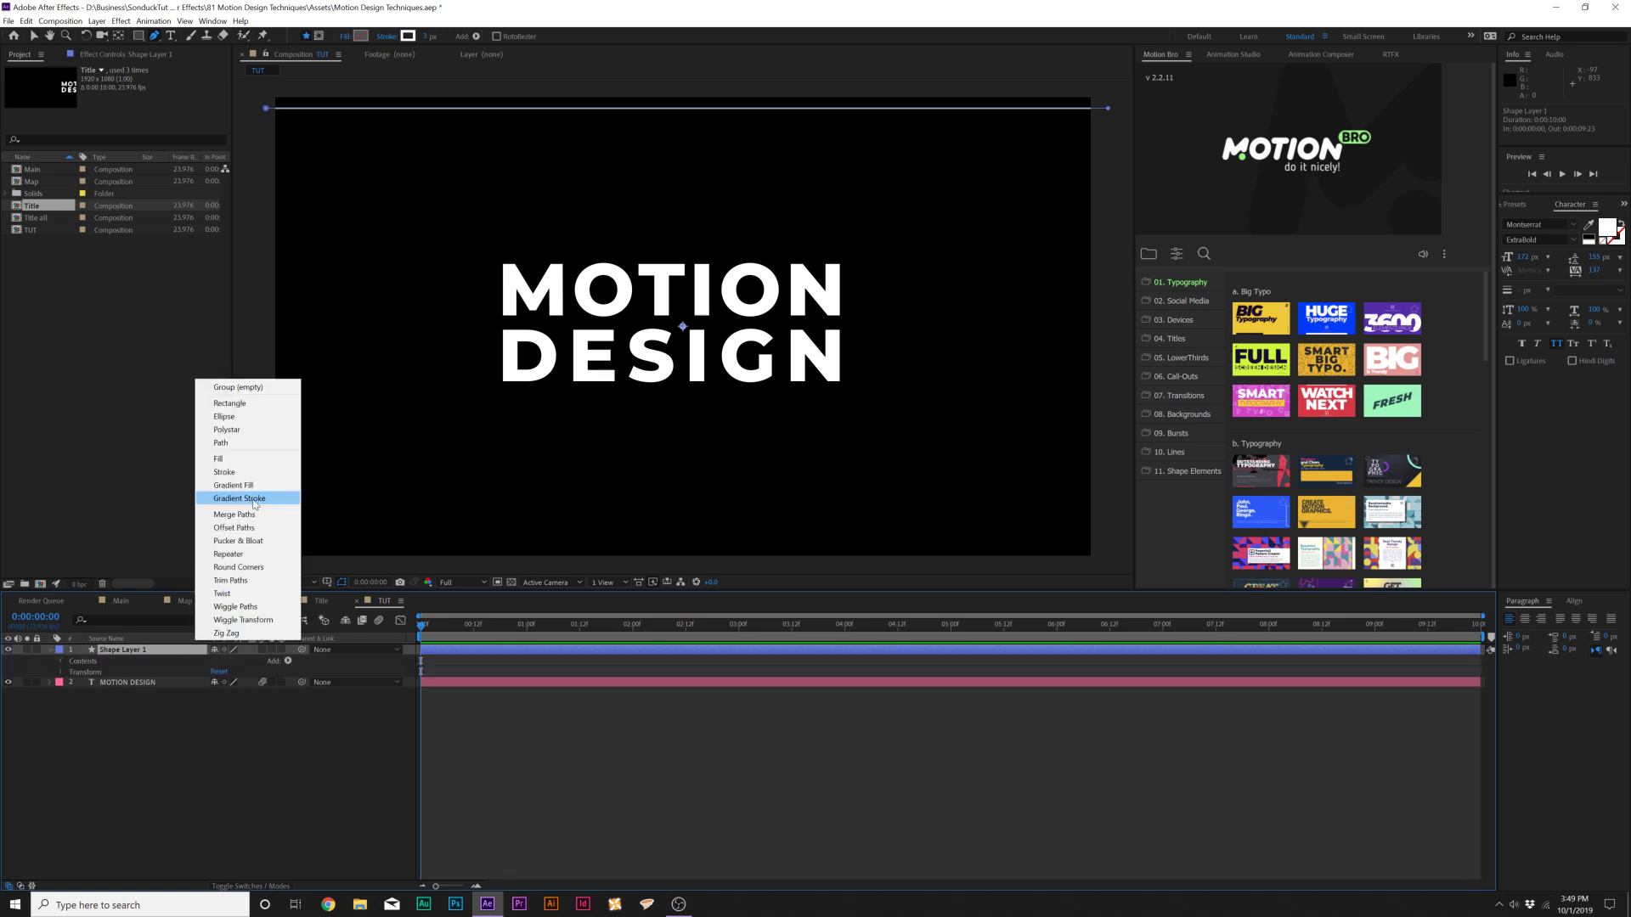
pyautogui.click(227, 554)
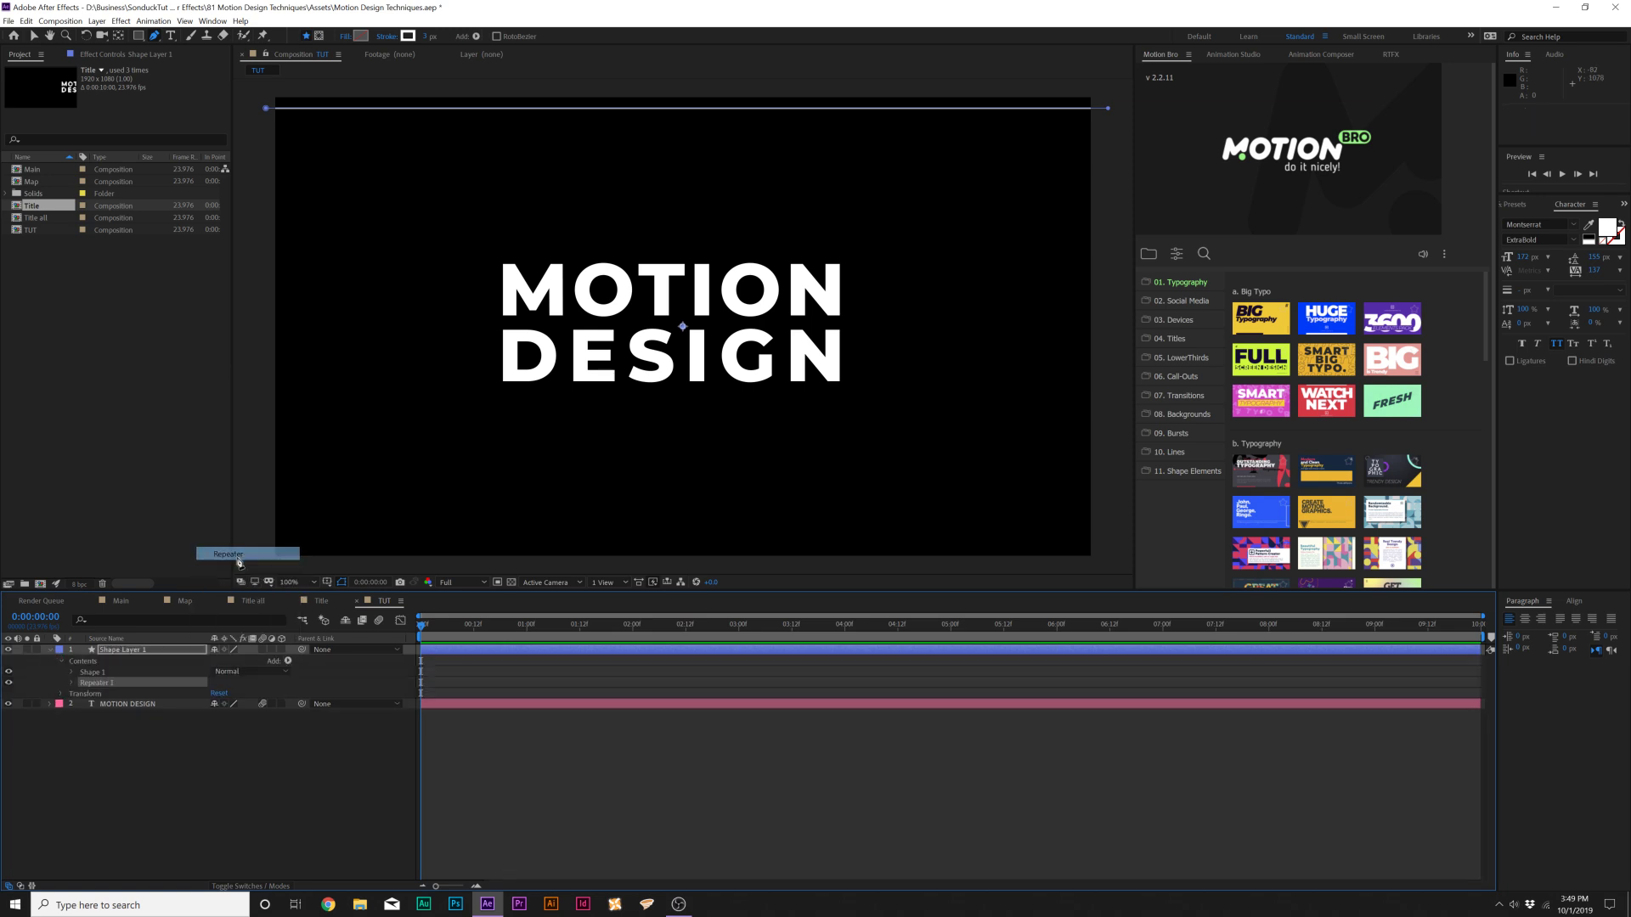
pyautogui.click(72, 683)
pyautogui.click(83, 726)
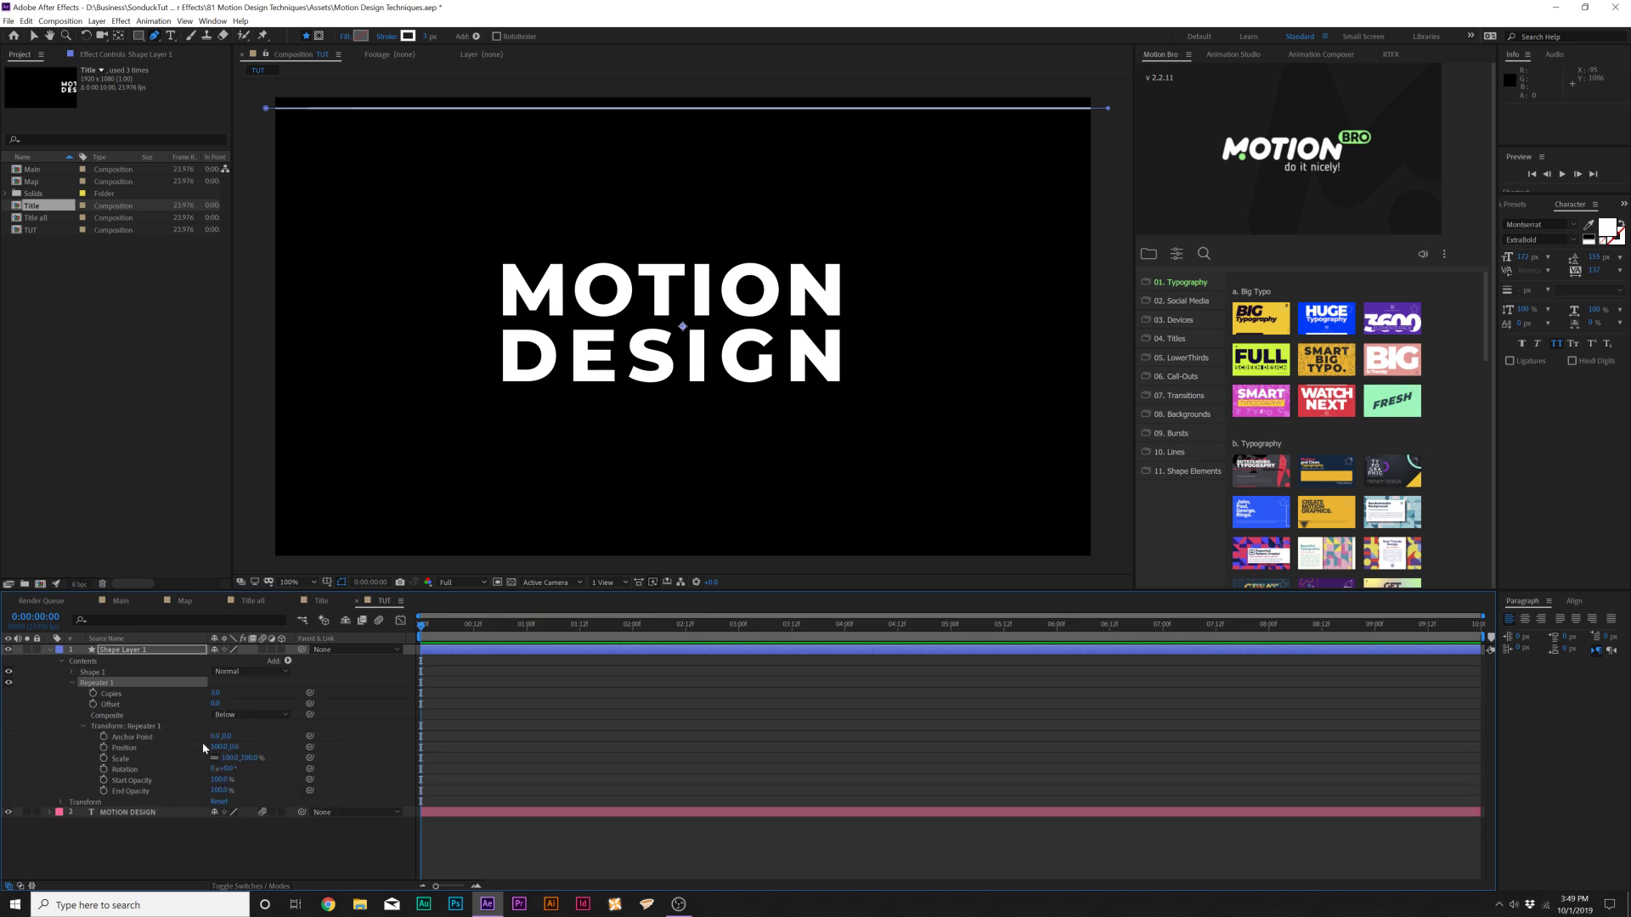
# Set the Repeater position offset to 0,44 and the copies to 54.
pyautogui.click(219, 746)
pyautogui.write('0')
pyautogui.press('Tab')
pyautogui.write('30')
pyautogui.press('Return')
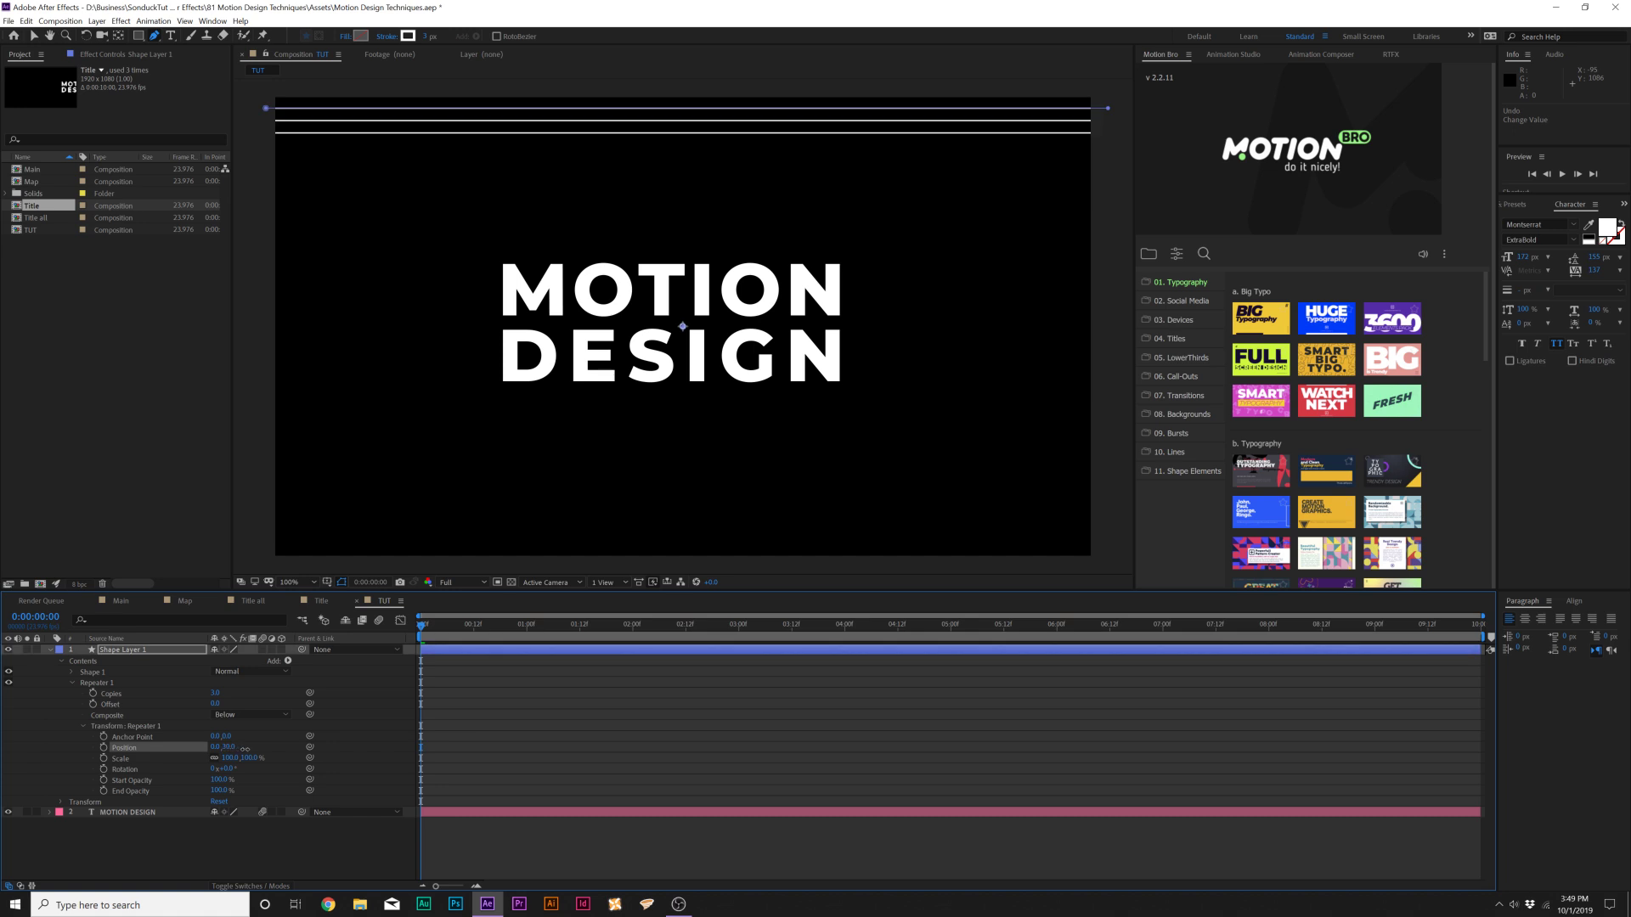
pyautogui.moveTo(244, 748); pyautogui.dragTo(257, 749)
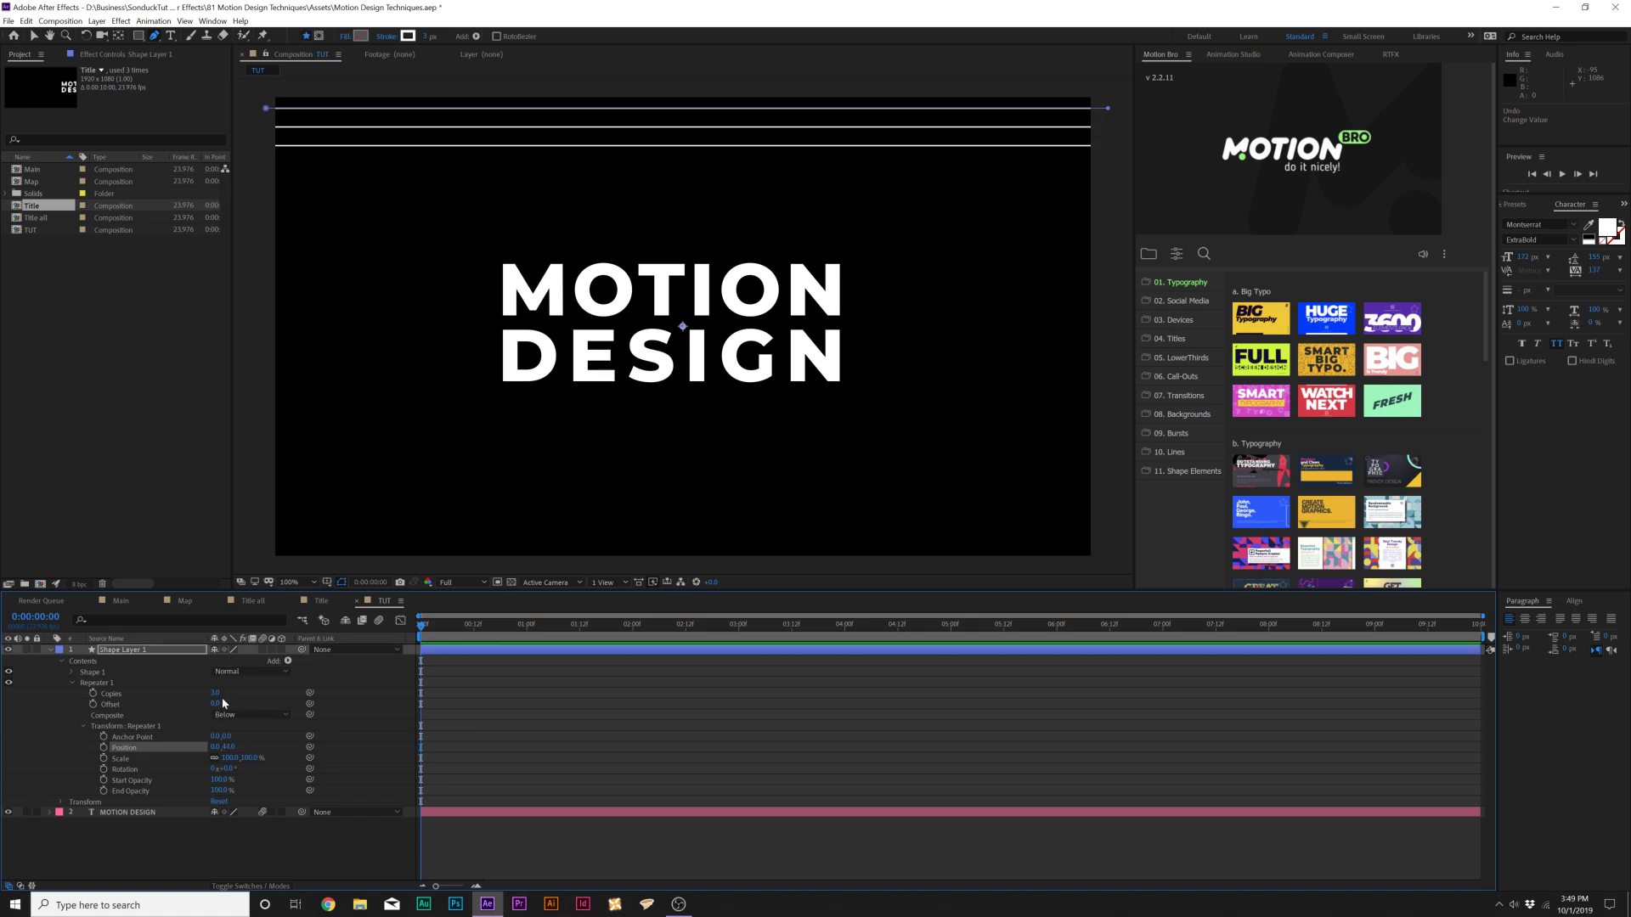
pyautogui.moveTo(218, 693); pyautogui.dragTo(255, 696)
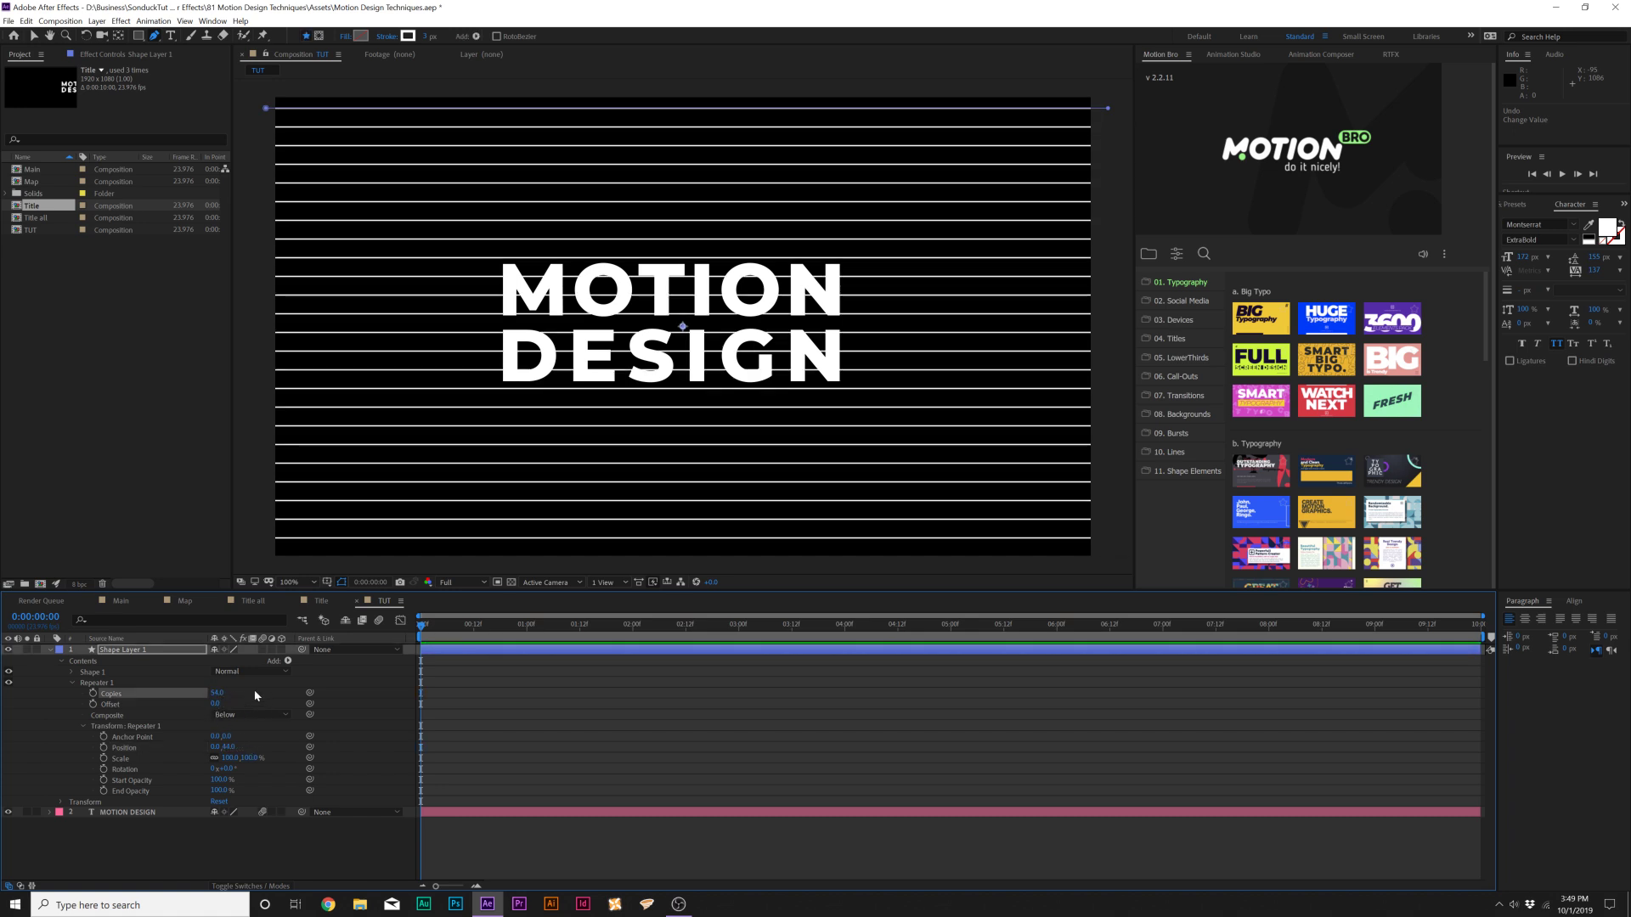
# Nudge the stripe layer upward with Shift+Up.
pyautogui.hotkey('shift', 'Up')
pyautogui.hotkey('shift', 'Up')
pyautogui.hotkey('shift', 'Up')
pyautogui.hotkey('shift', 'Up')
pyautogui.hotkey('shift', 'Up')
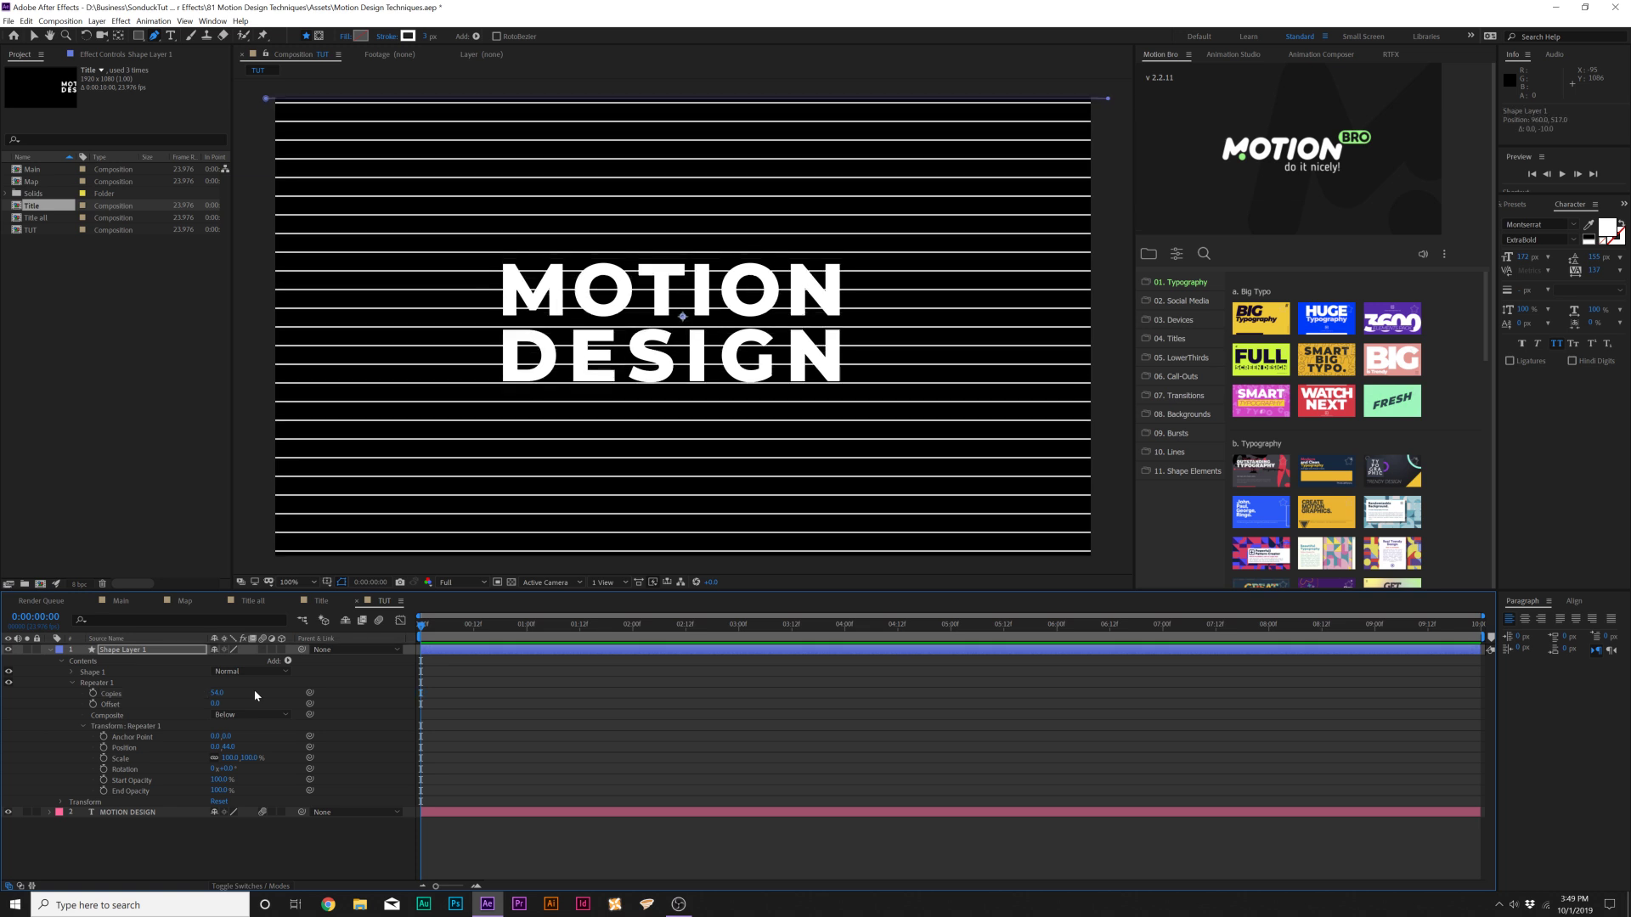
pyautogui.hotkey('shift', 'Up')
pyautogui.hotkey('shift', 'Up')
pyautogui.hotkey('shift', 'Up')
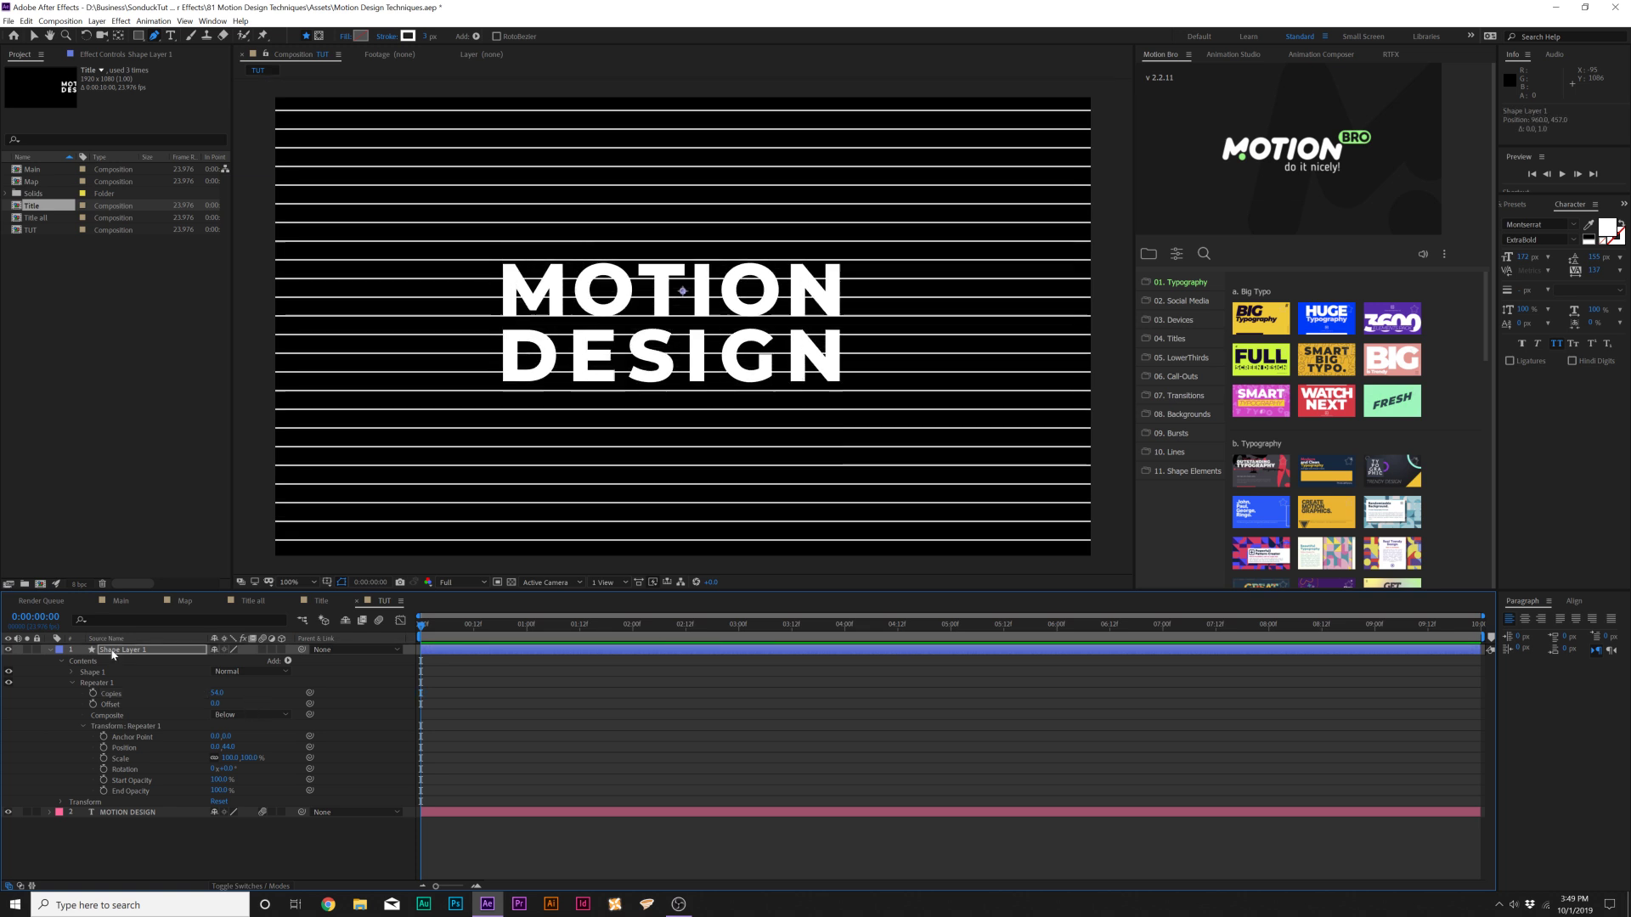
pyautogui.click(73, 684)
# Add a Twist to the stripes with the angle expression wiggle(1,20) and preview it.
pyautogui.click(86, 664)
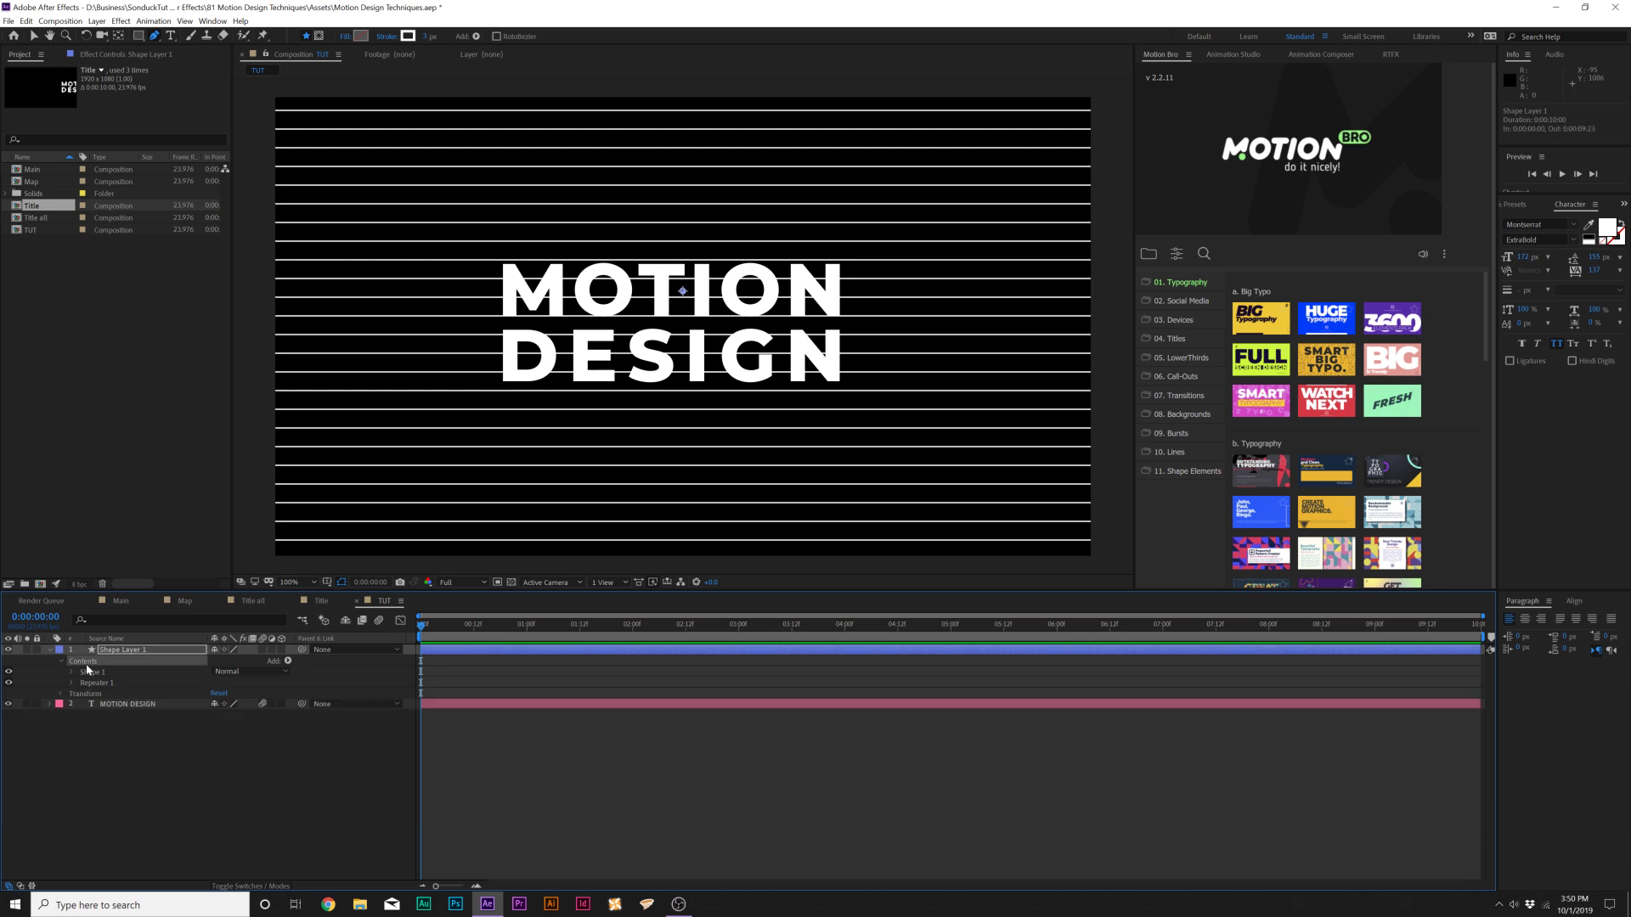
pyautogui.click(300, 662)
pyautogui.click(235, 597)
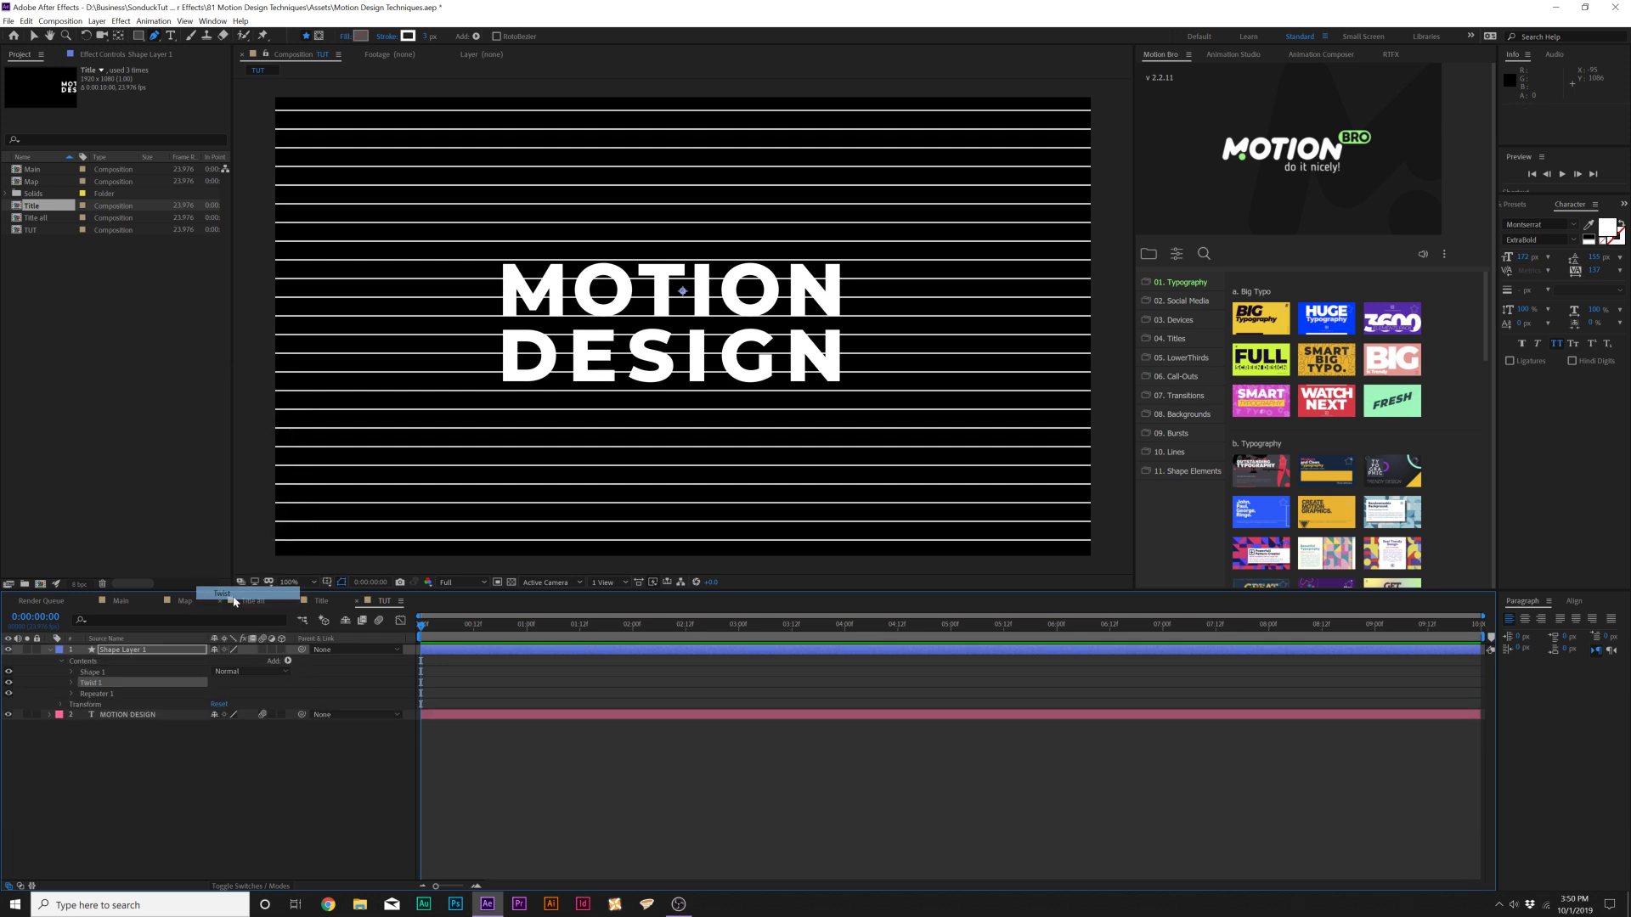
pyautogui.keyDown('alt'); pyautogui.click(93, 694); pyautogui.keyUp('alt')
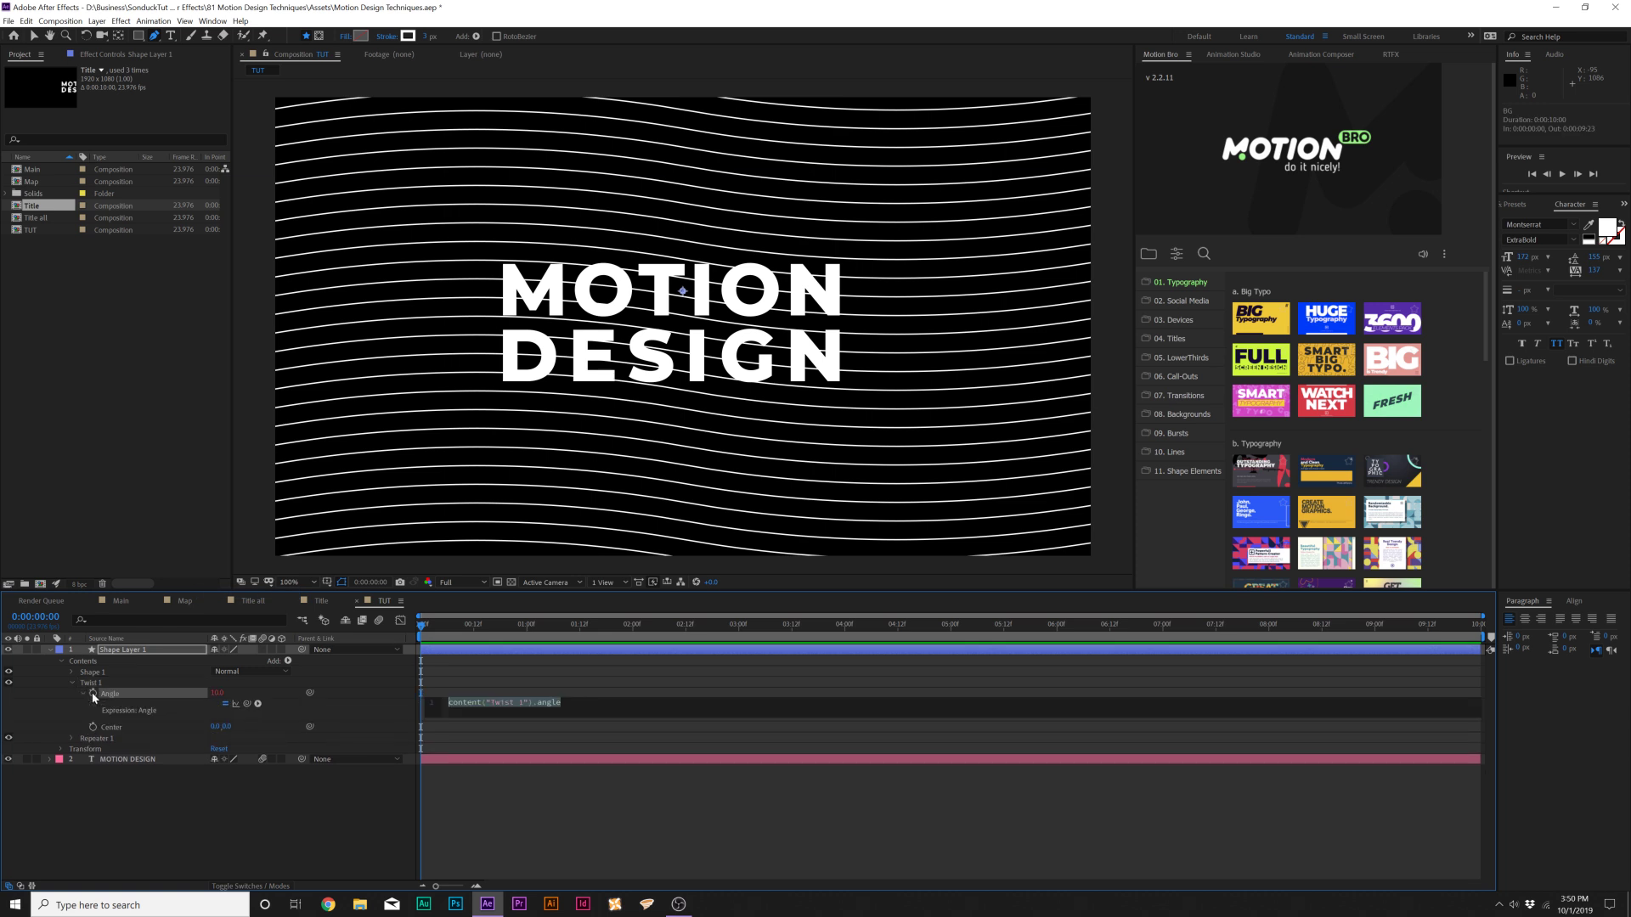
pyautogui.write('wigg')
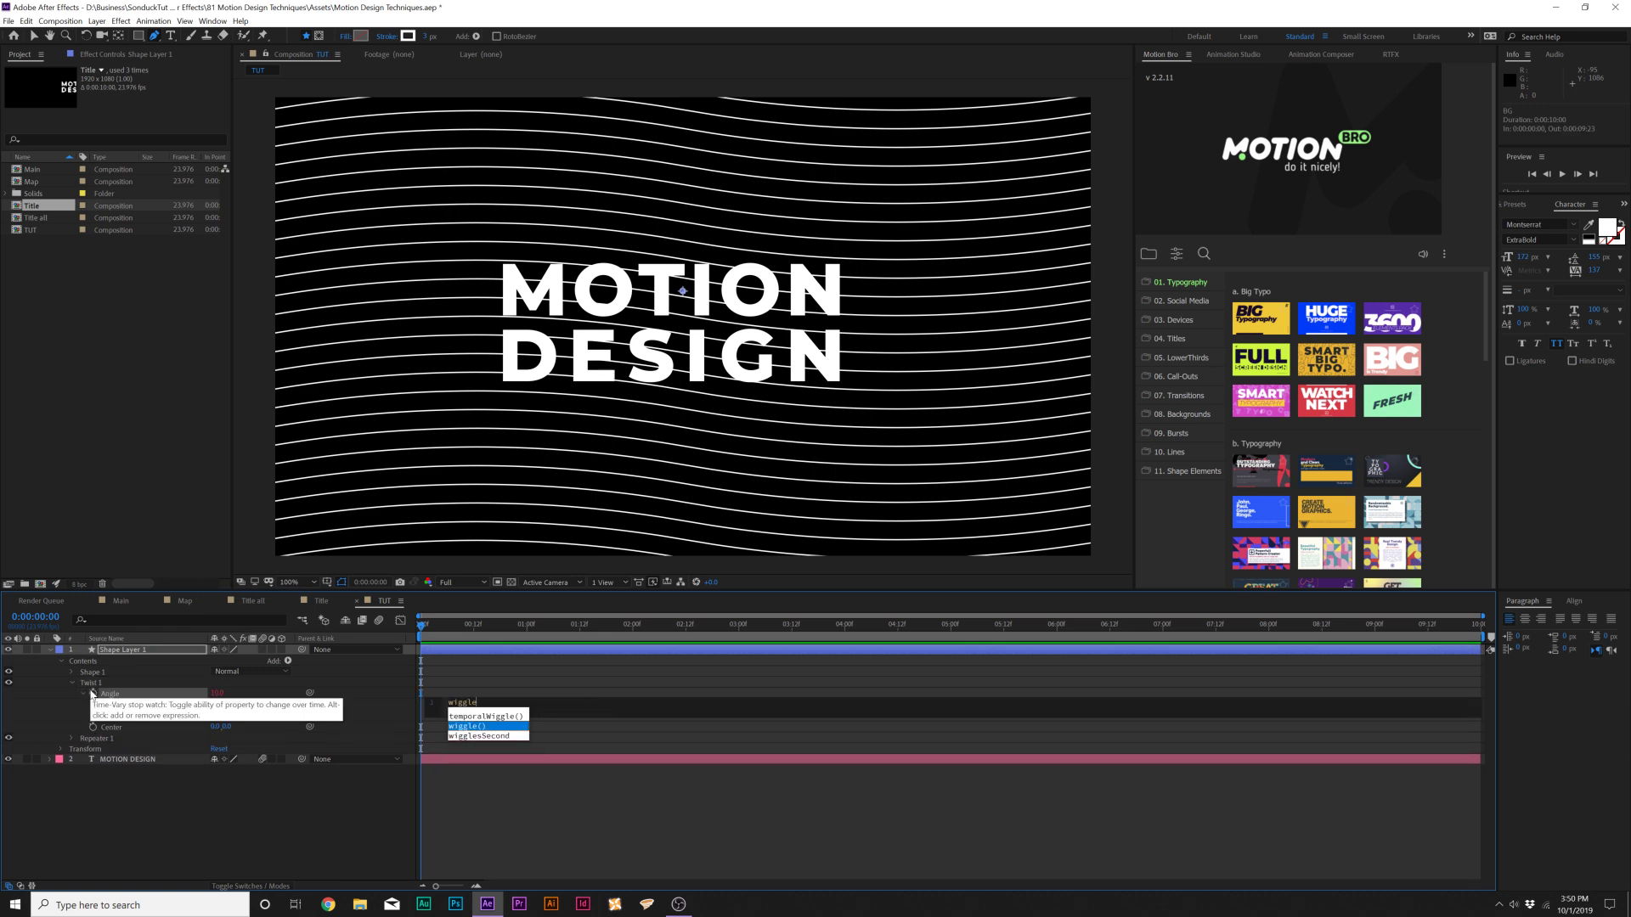
pyautogui.press('Return')
pyautogui.write('1,20')
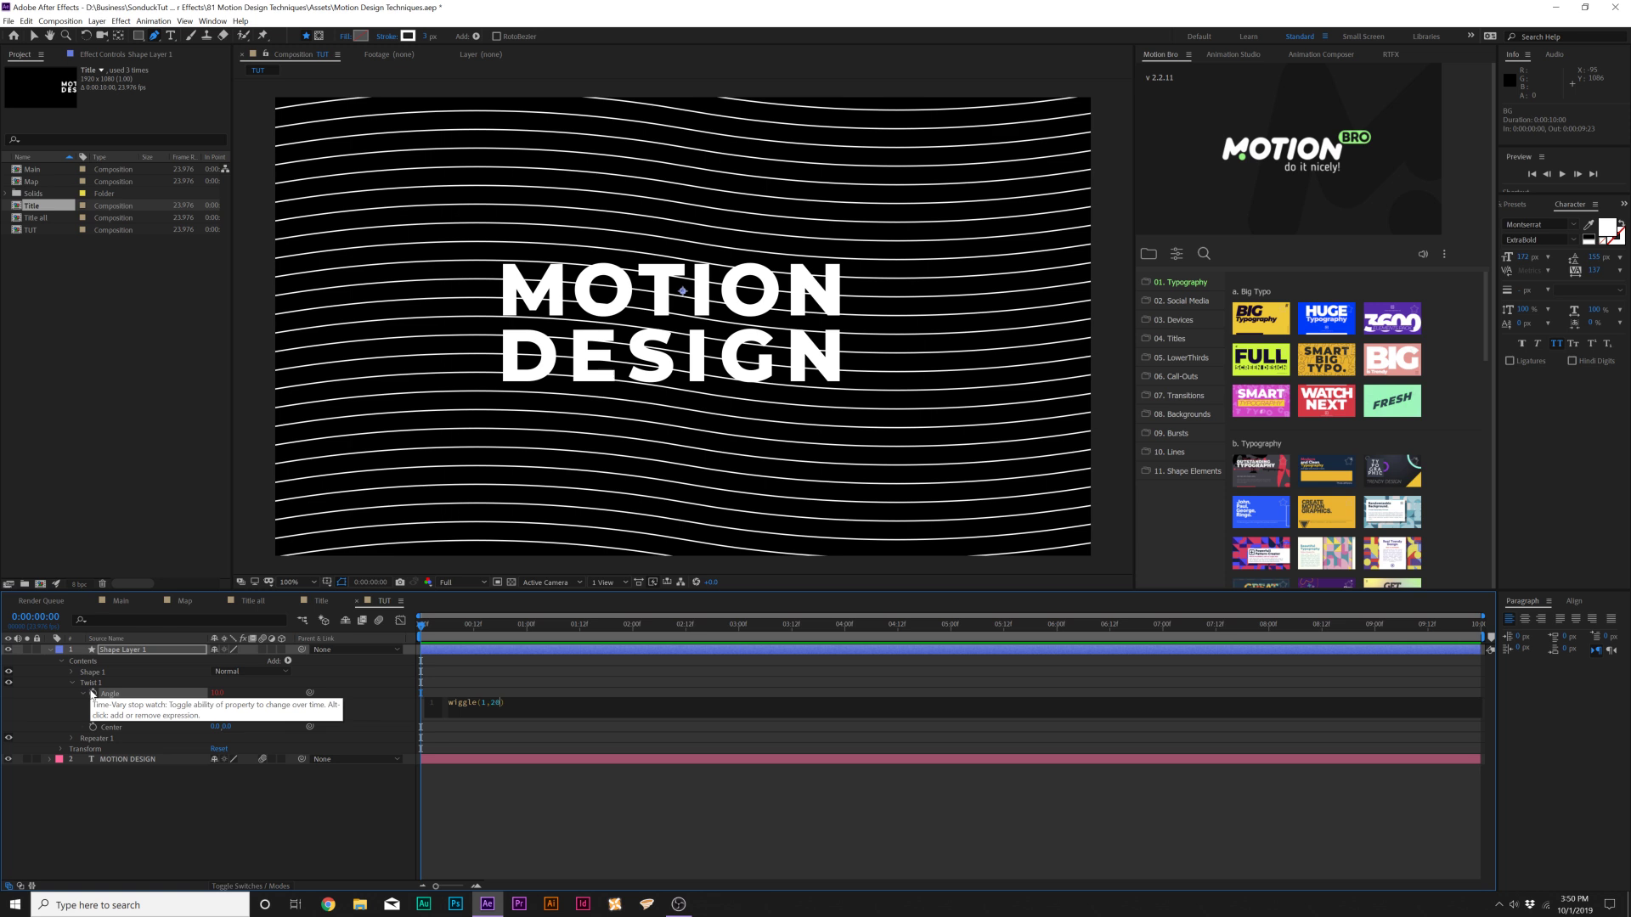
pyautogui.click(274, 830)
pyautogui.press('space')
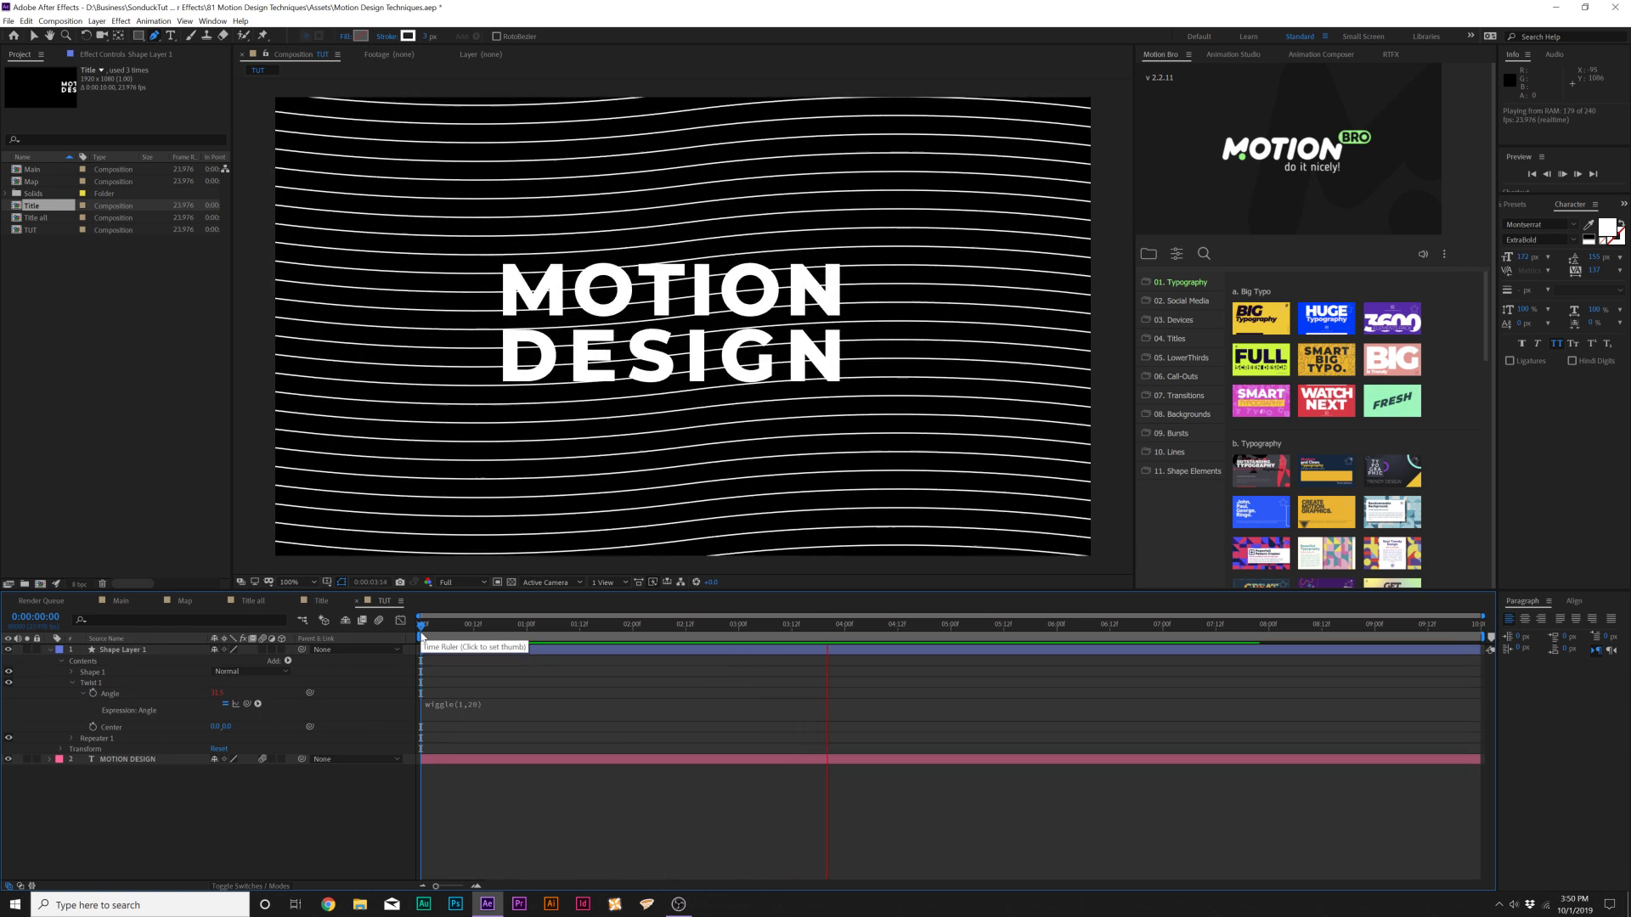
# Move the stripe layer beneath the MOTION DESIGN title layer.
pyautogui.click(51, 651)
pyautogui.click(49, 650)
pyautogui.moveTo(119, 650); pyautogui.dragTo(134, 671)
pyautogui.click(161, 723)
pyautogui.hotkey('ctrl', 'Down')
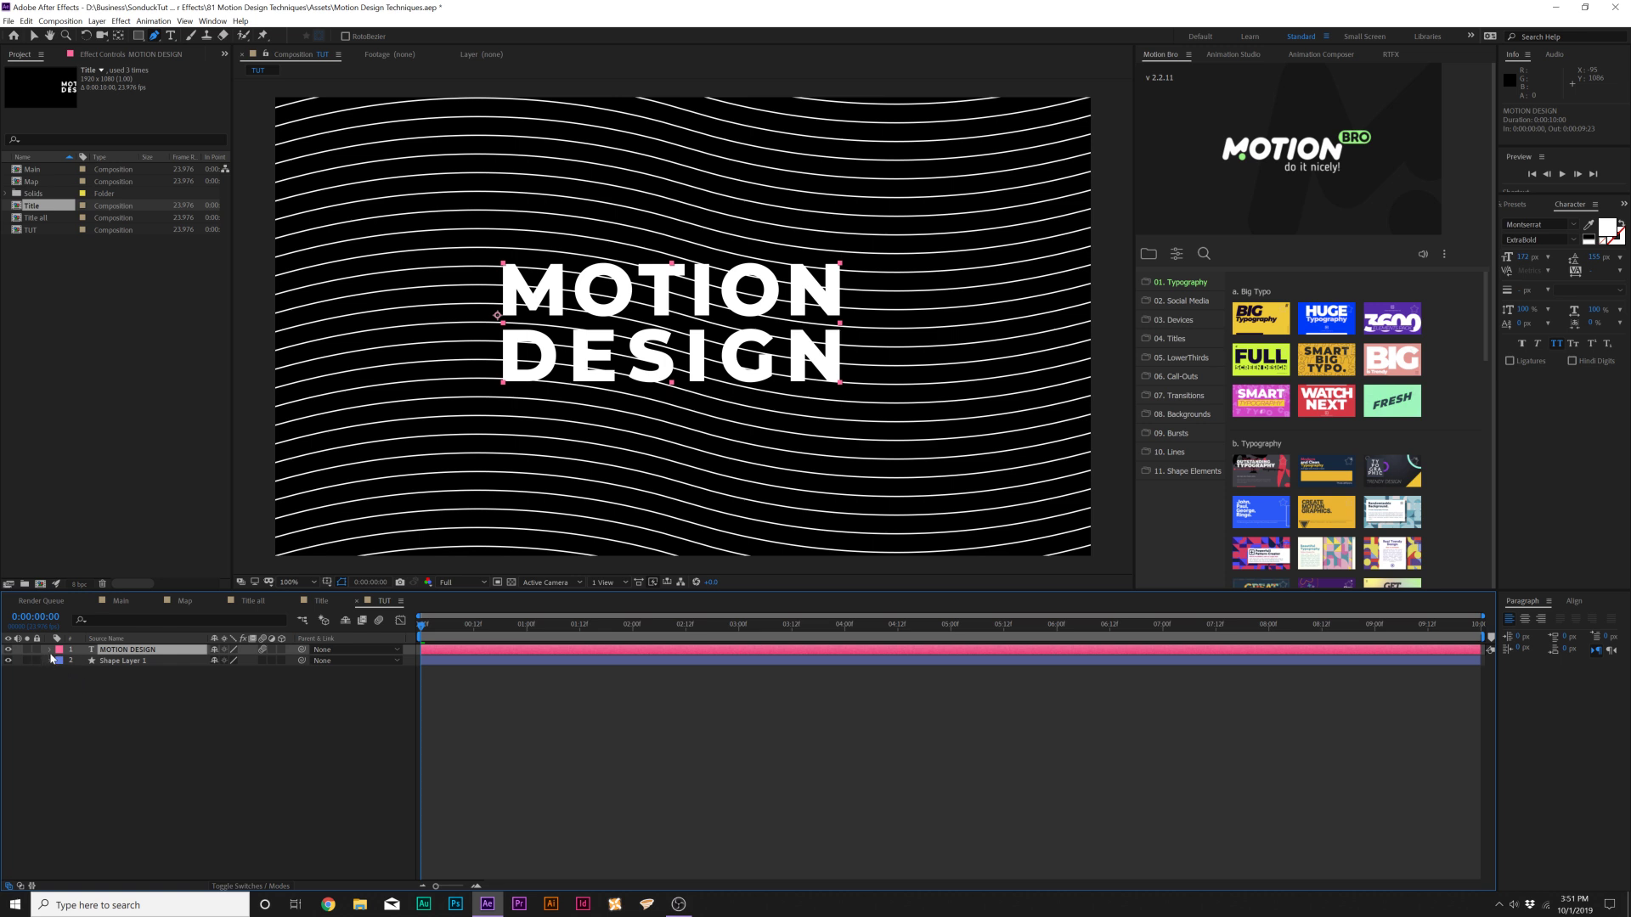
# Add a Position animator to the title, offsetting the letters 1199 px to the right.
pyautogui.click(50, 650)
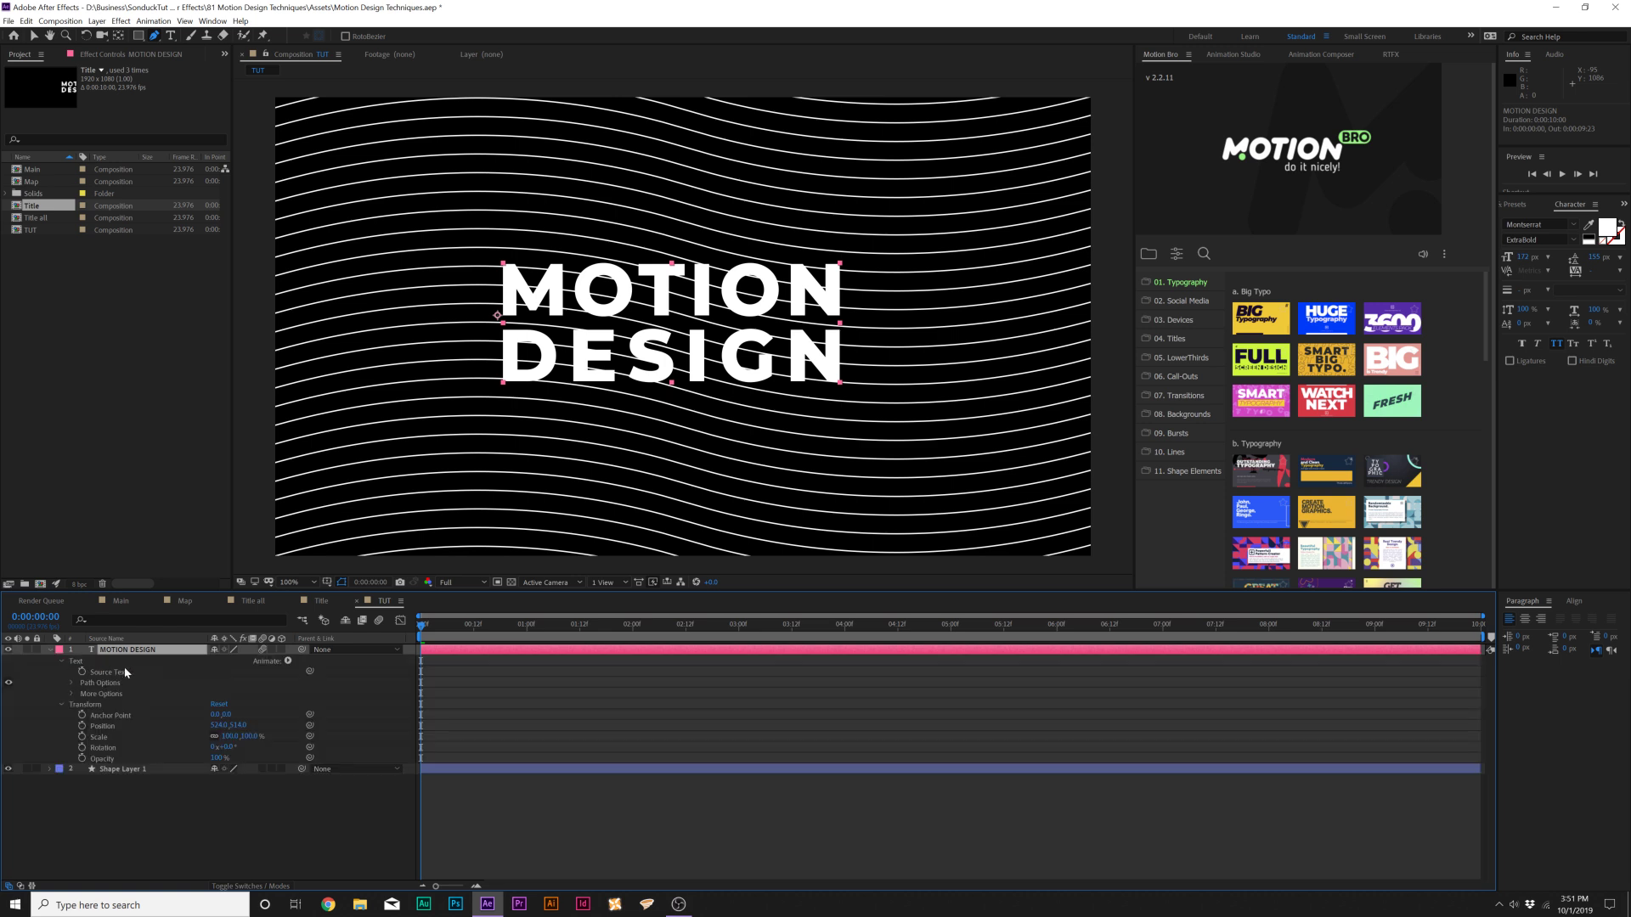
pyautogui.click(288, 661)
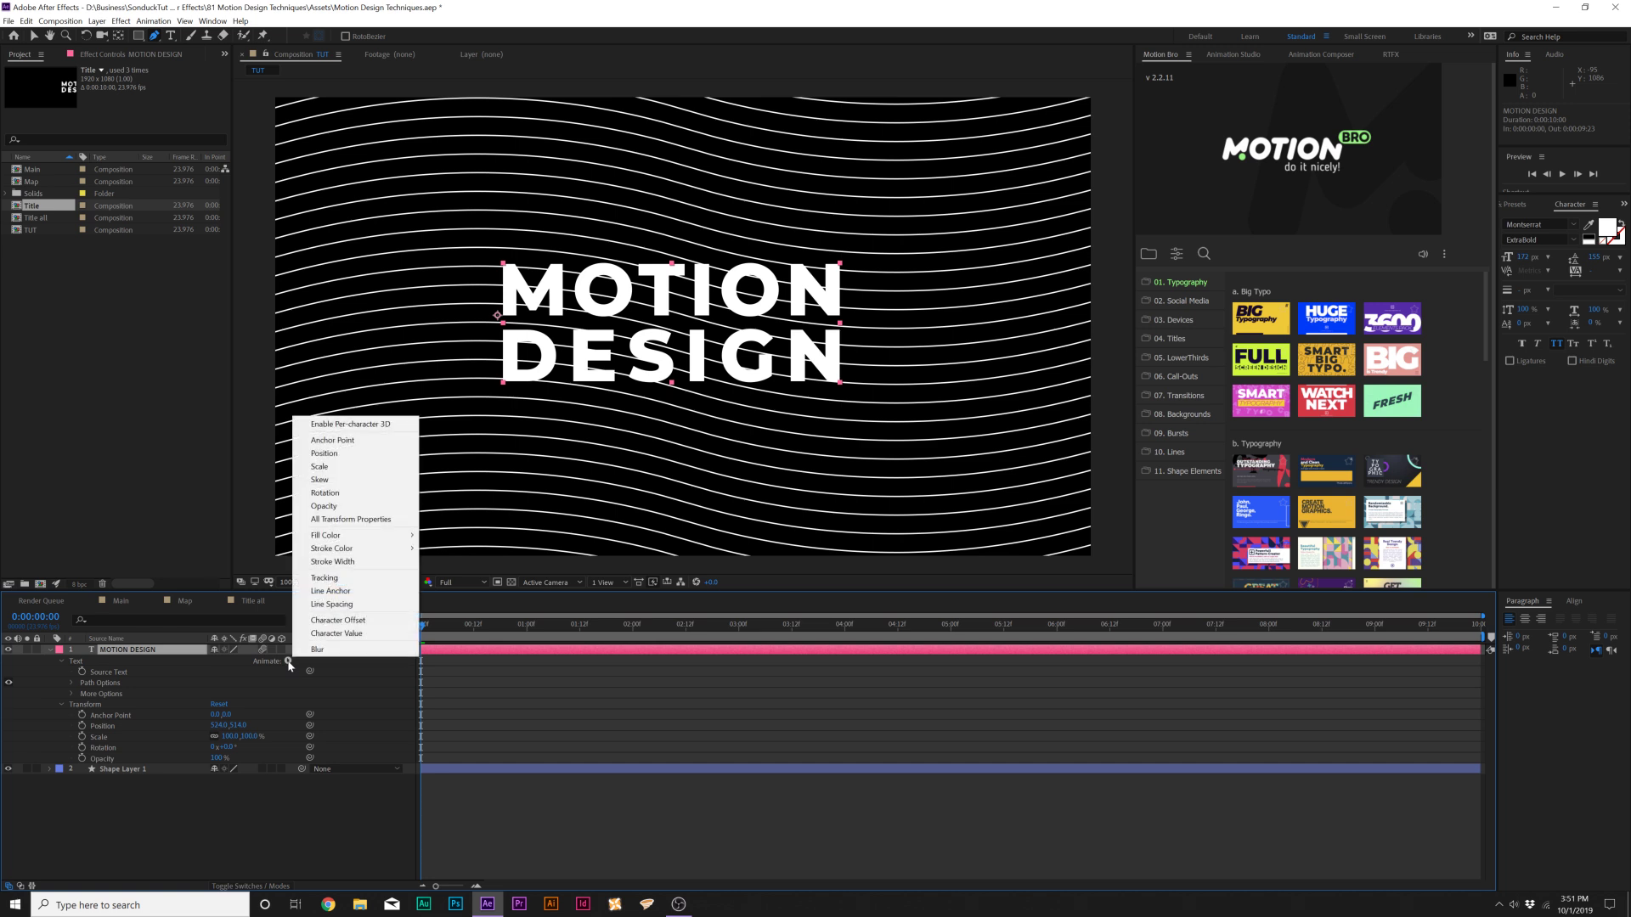
pyautogui.click(321, 454)
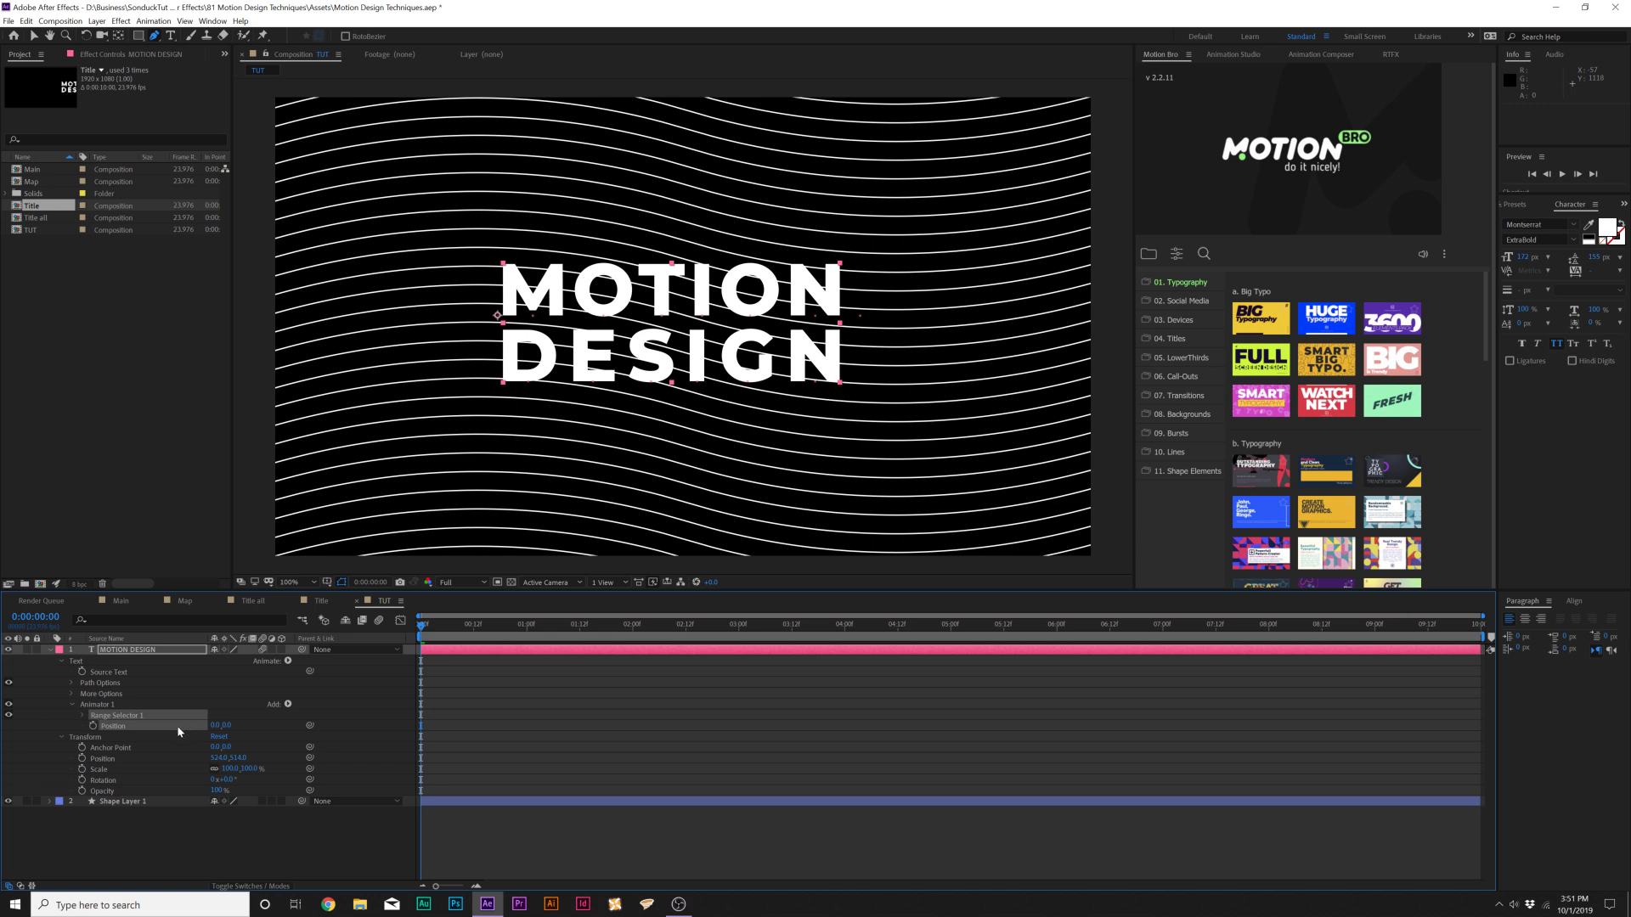
pyautogui.moveTo(213, 726); pyautogui.dragTo(964, 713)
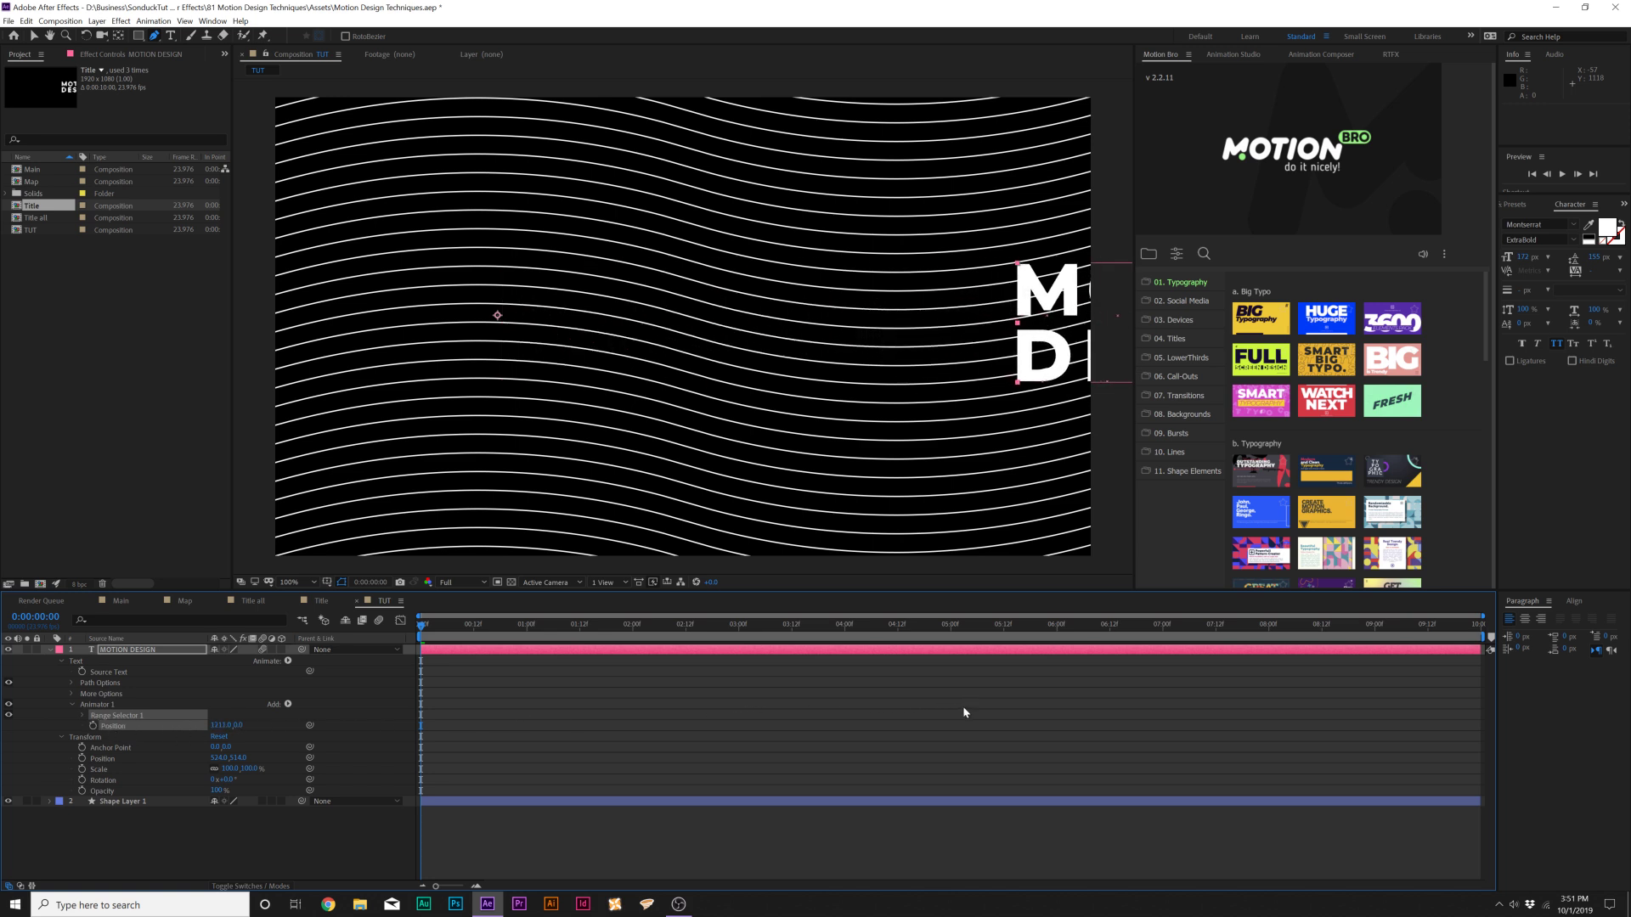
# Keyframe the Range Selector Start from 0% to 100% by frame 18.
pyautogui.click(83, 716)
pyautogui.click(104, 725)
pyautogui.moveTo(568, 637); pyautogui.dragTo(501, 635)
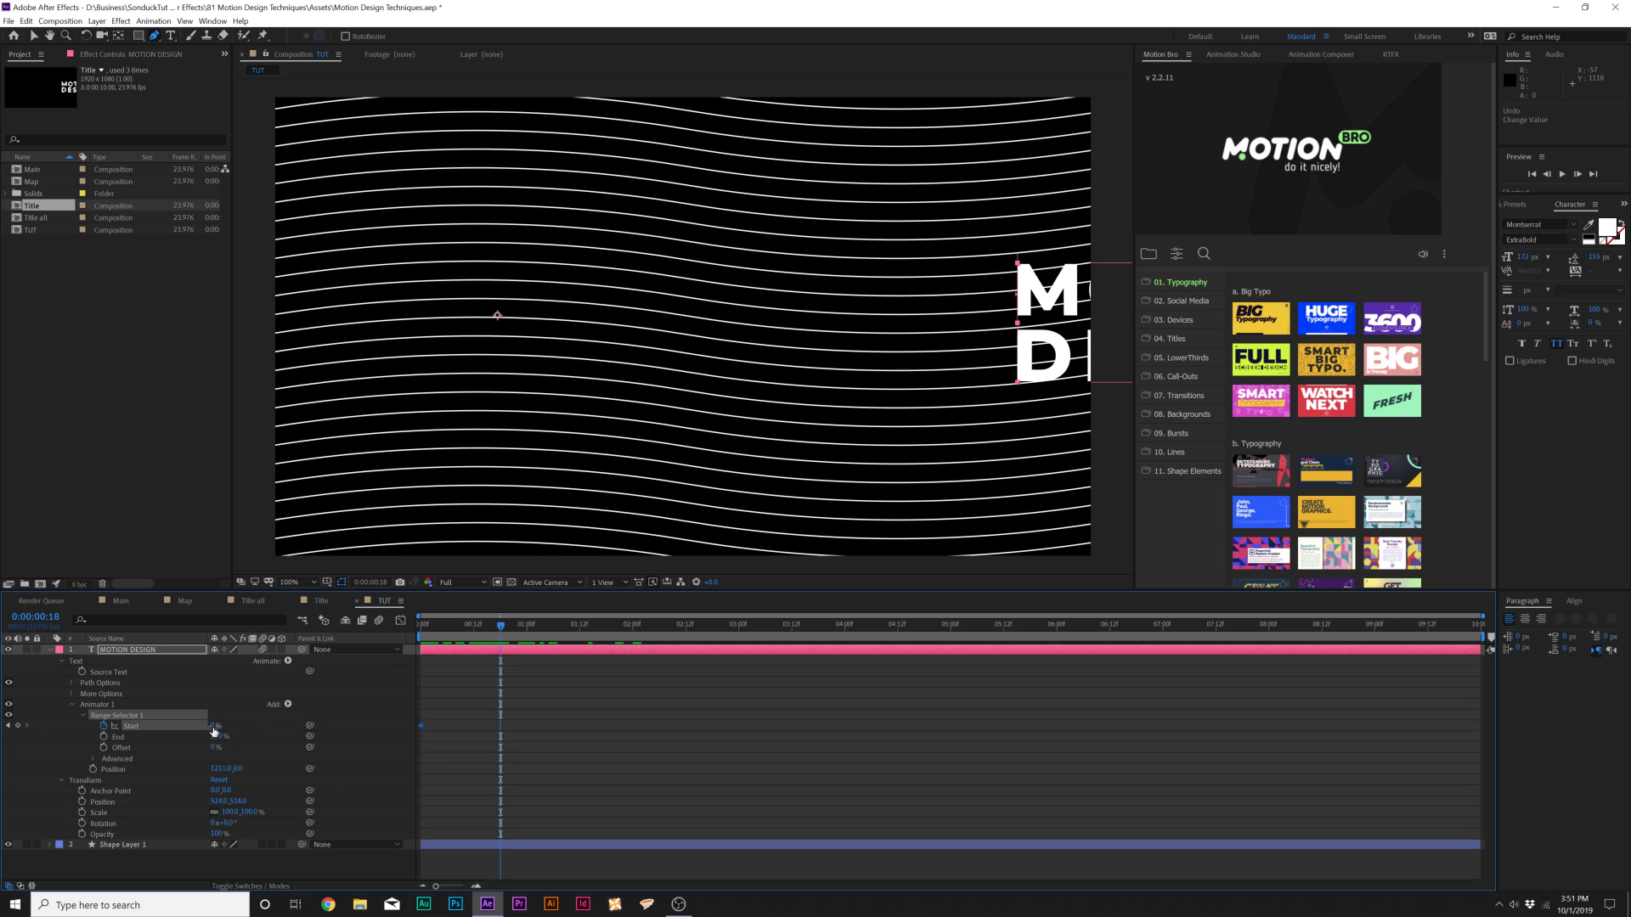
pyautogui.moveTo(212, 726); pyautogui.dragTo(307, 718)
pyautogui.press('space')
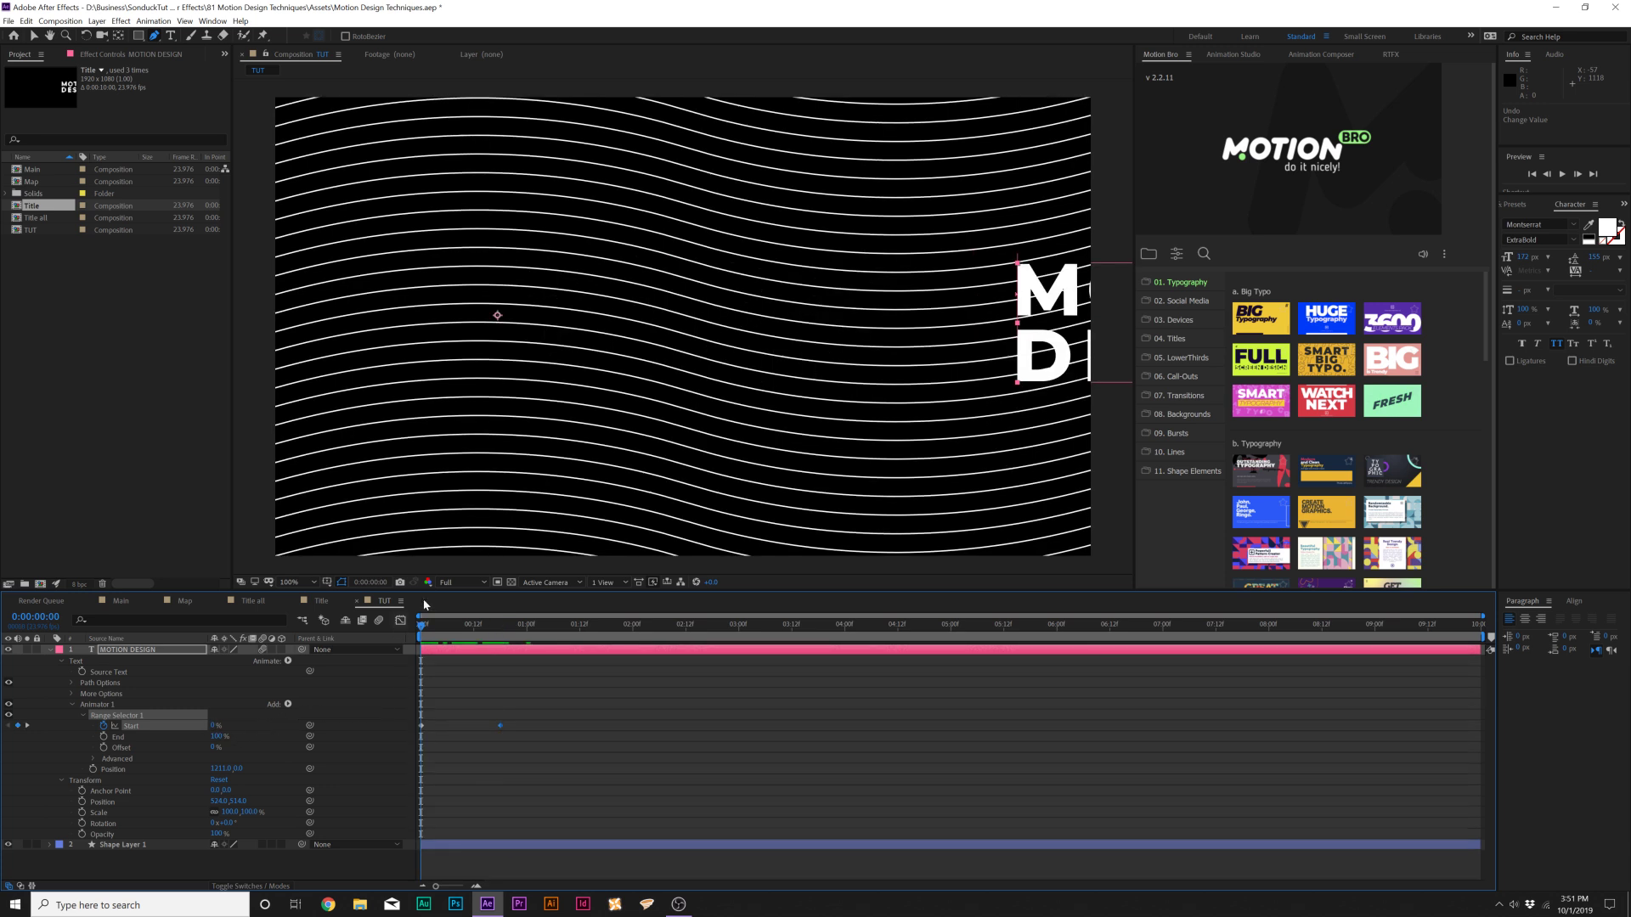
pyautogui.press('space')
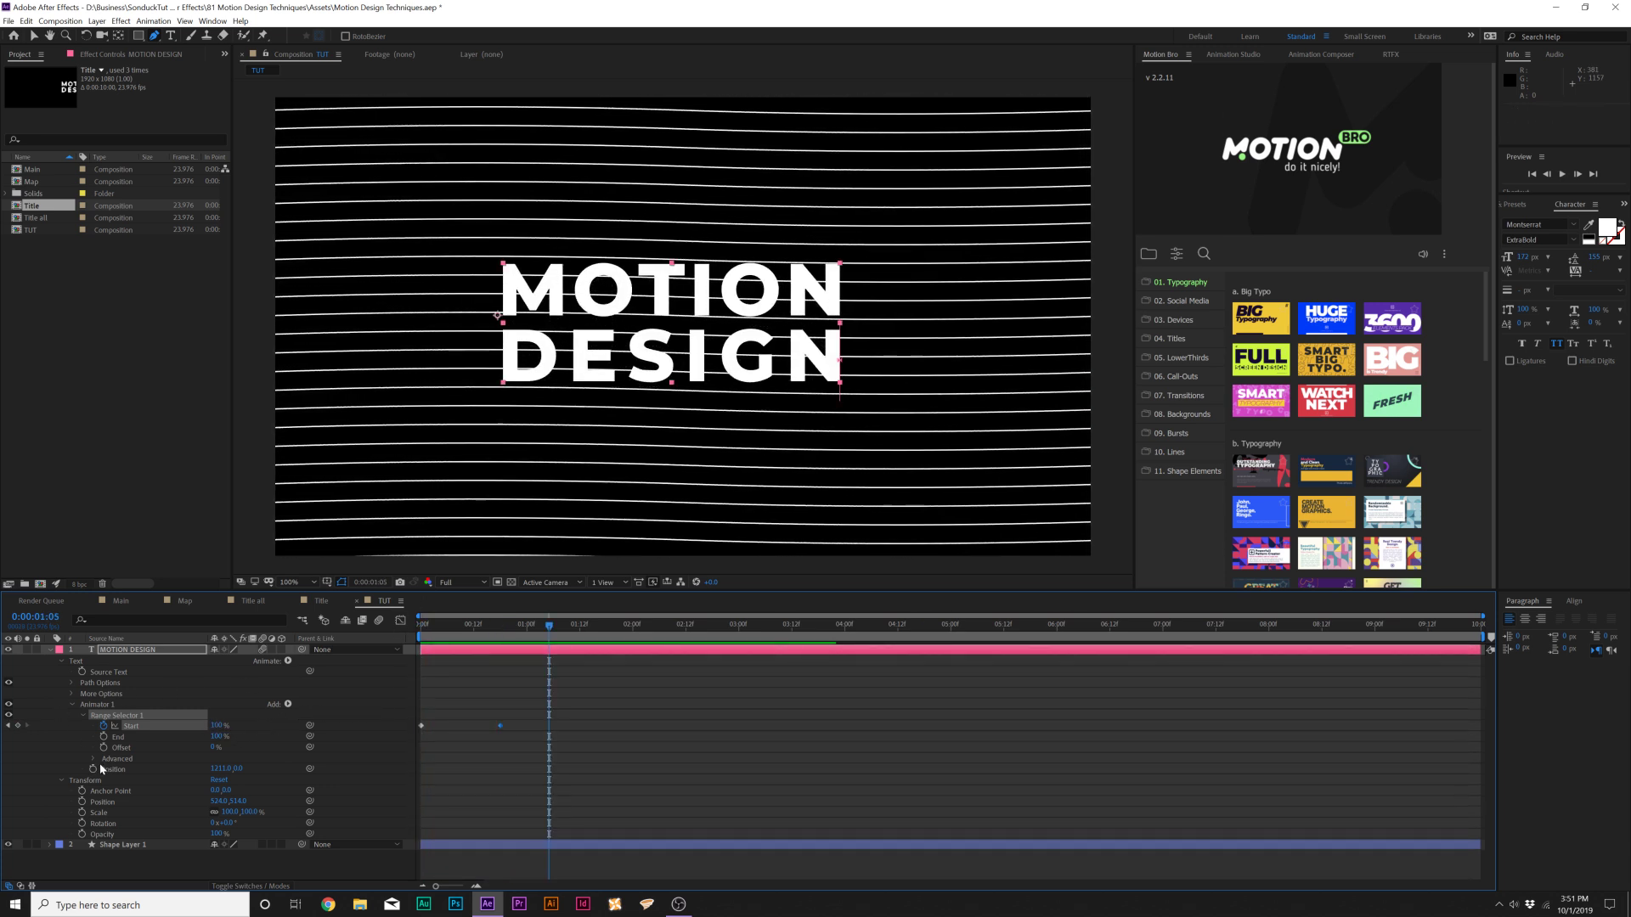
# Base the range selector on Words and apply Easy Ease to both Start keyframes.
pyautogui.click(93, 759)
pyautogui.click(238, 781)
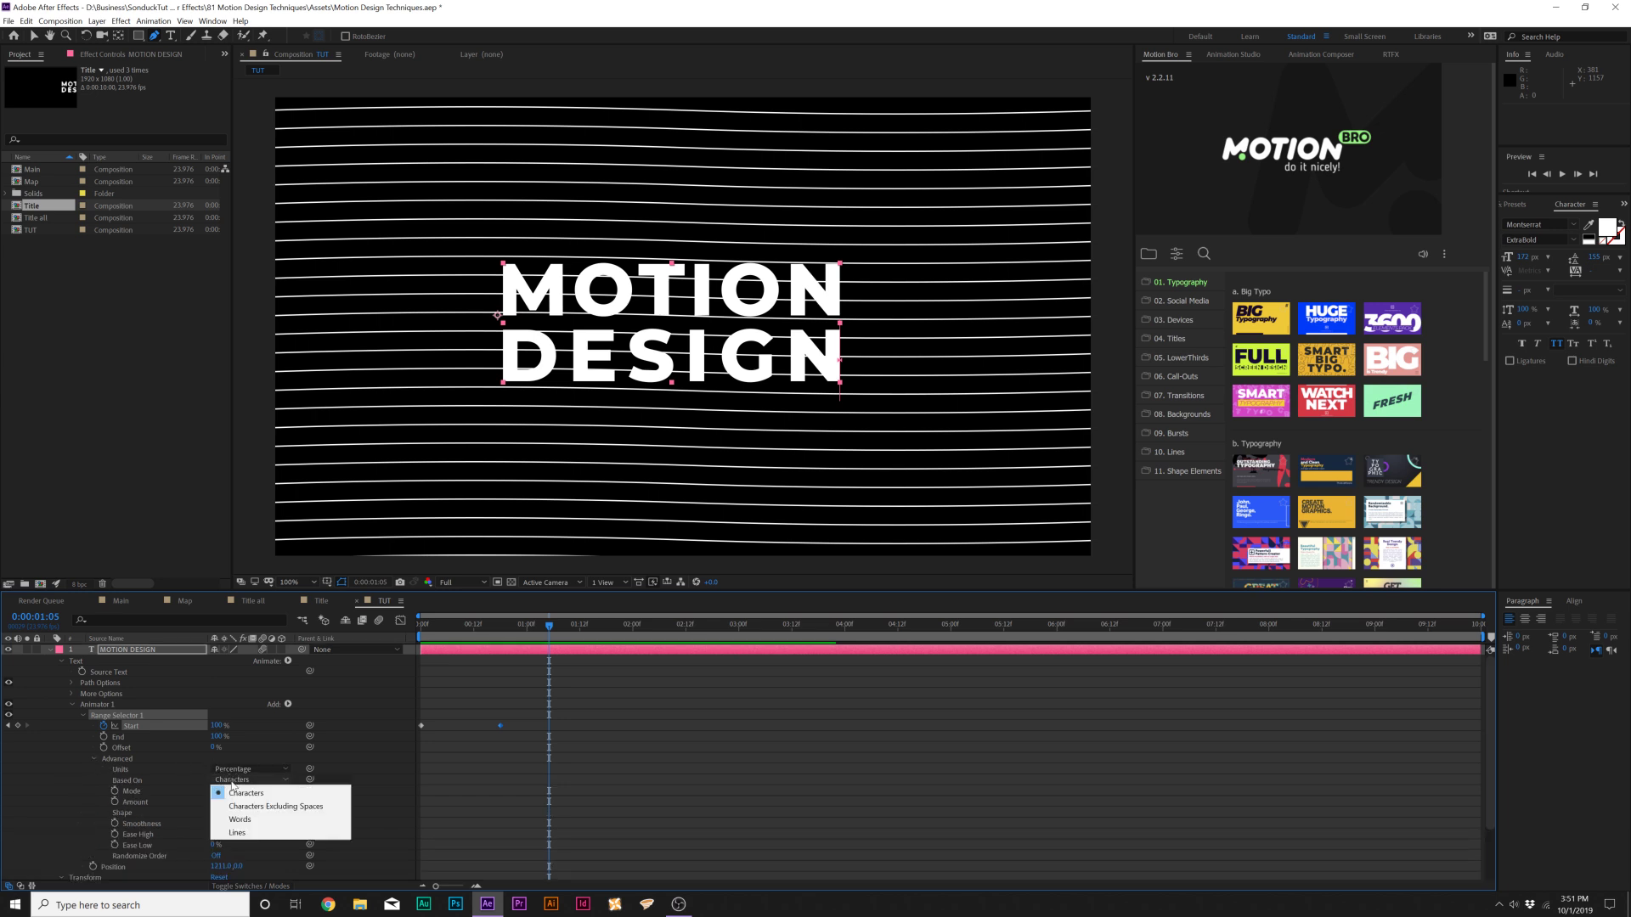
pyautogui.click(249, 821)
pyautogui.press('space')
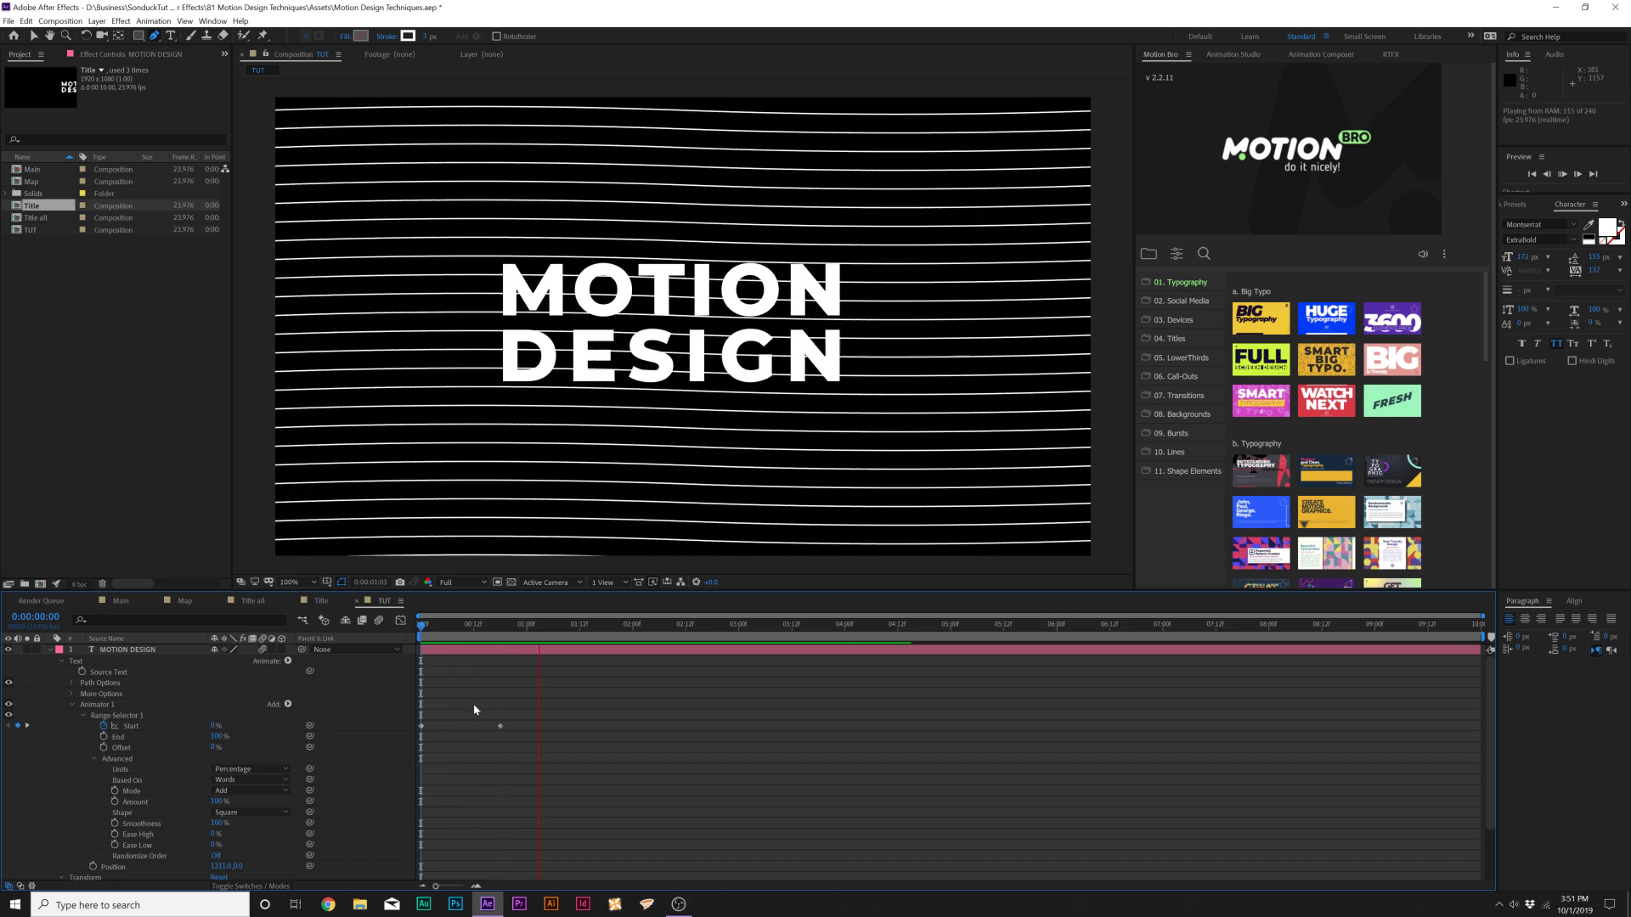
pyautogui.moveTo(518, 710); pyautogui.dragTo(313, 741)
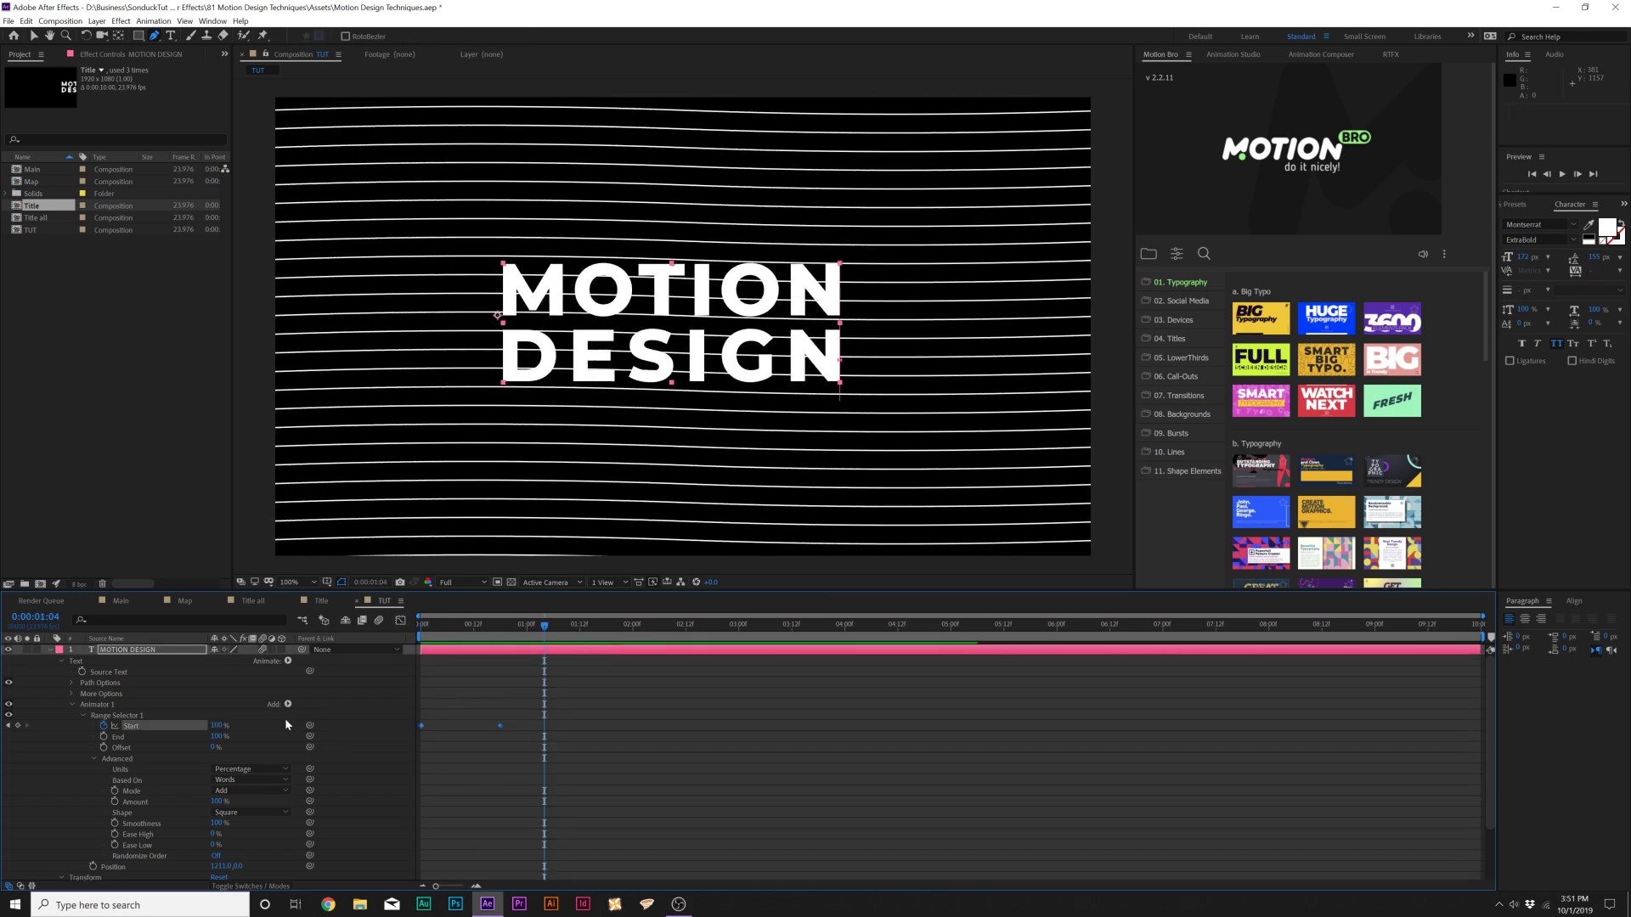
pyautogui.press('F9')
pyautogui.press('u')
pyautogui.press('u')
pyautogui.click(118, 661)
pyautogui.press('q')
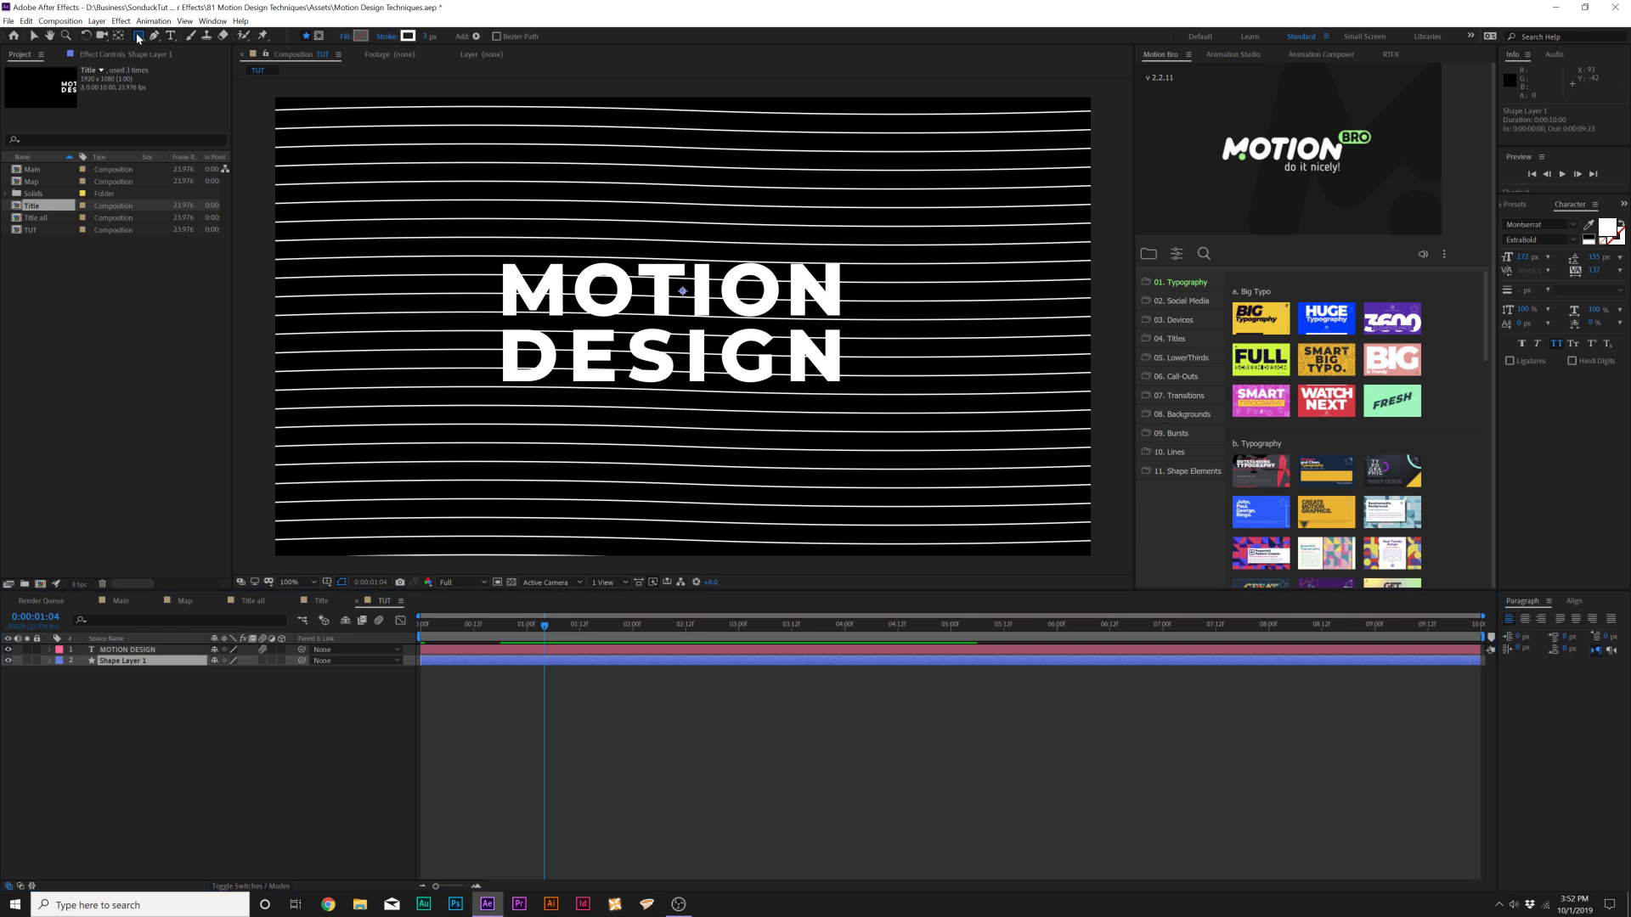
# Draw a rectangular mask around the title on the stripes layer and set it to Subtract.
pyautogui.click(319, 37)
pyautogui.moveTo(493, 256)
pyautogui.mouseDown()
pyautogui.moveTo(844, 376)
pyautogui.moveTo(867, 411)
pyautogui.moveTo(851, 393)
pyautogui.mouseUp()
pyautogui.click(219, 771)
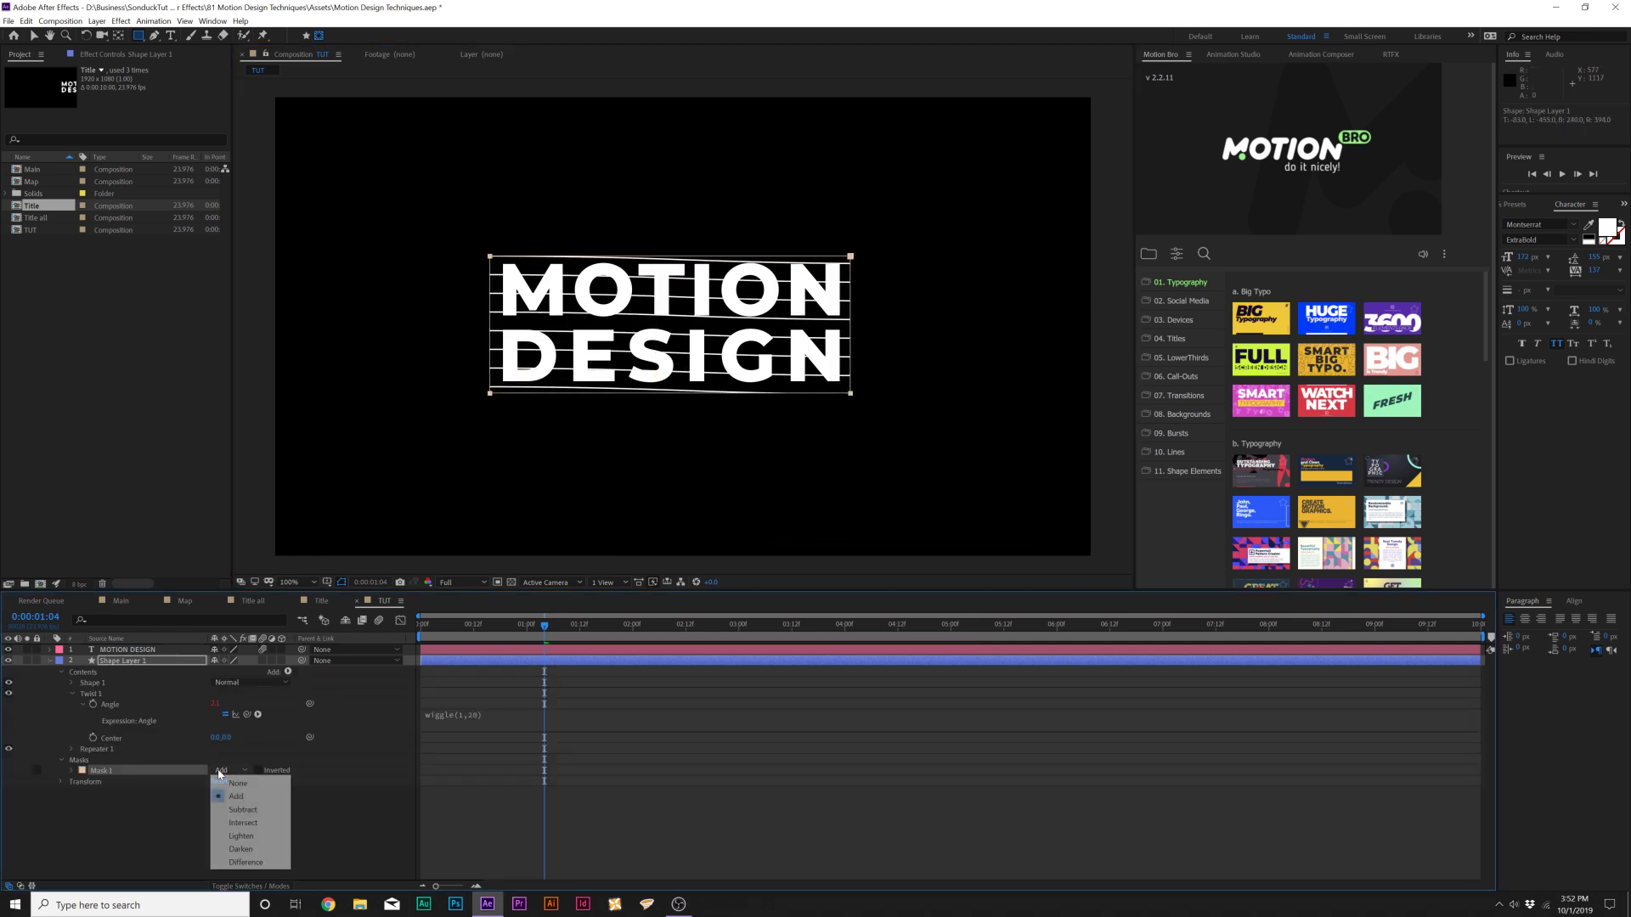
pyautogui.click(242, 809)
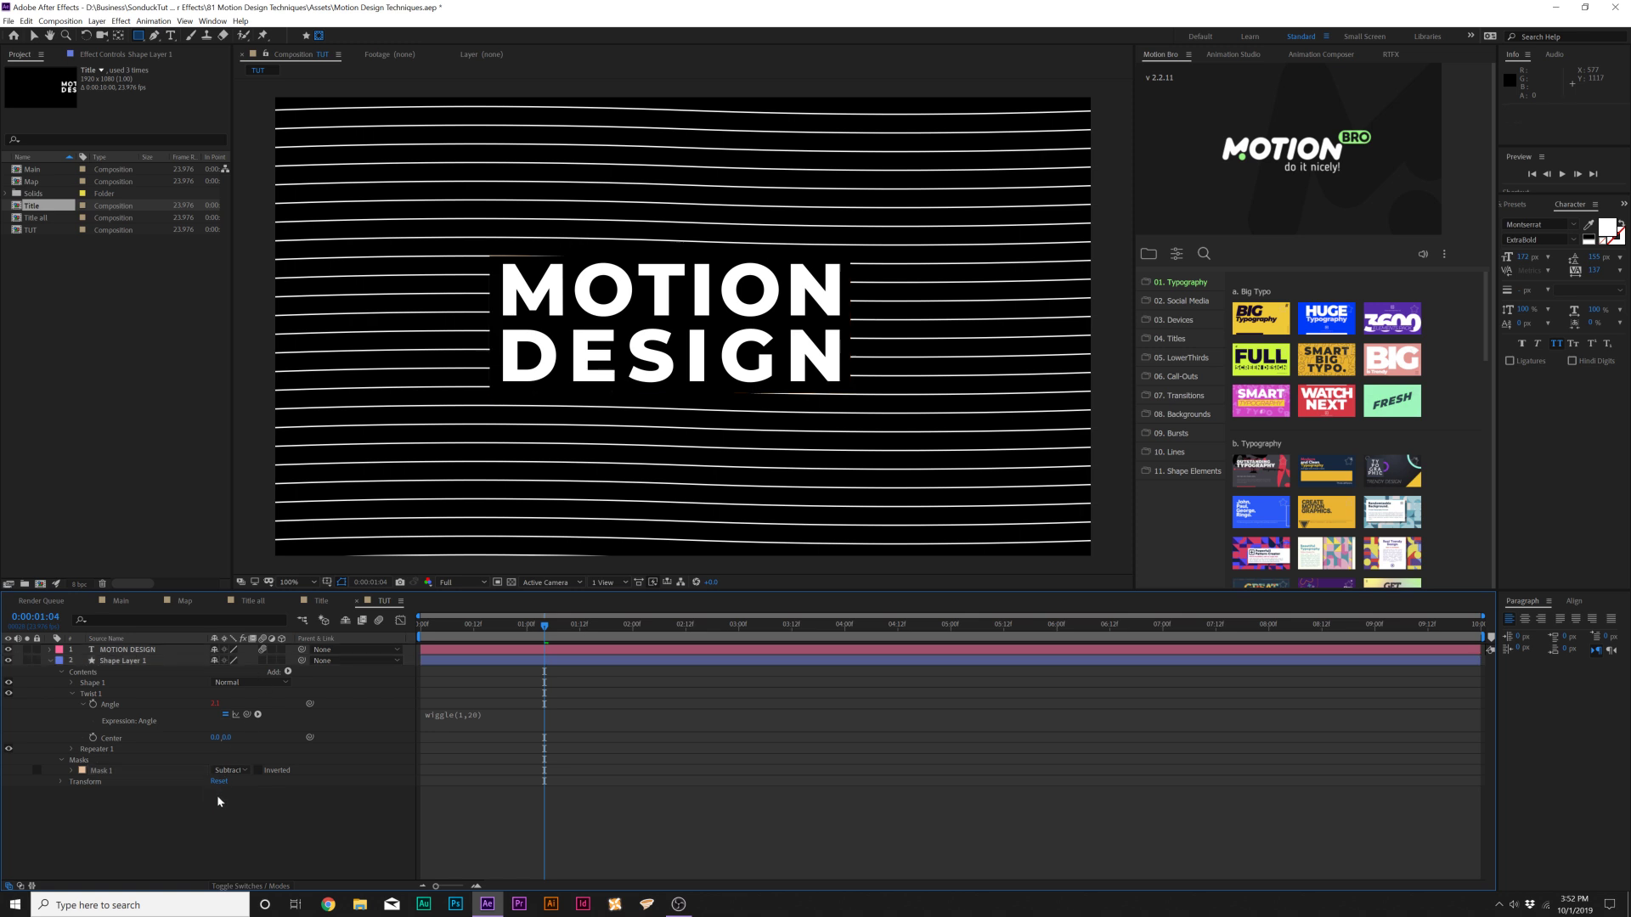
pyautogui.click(218, 801)
pyautogui.click(92, 760)
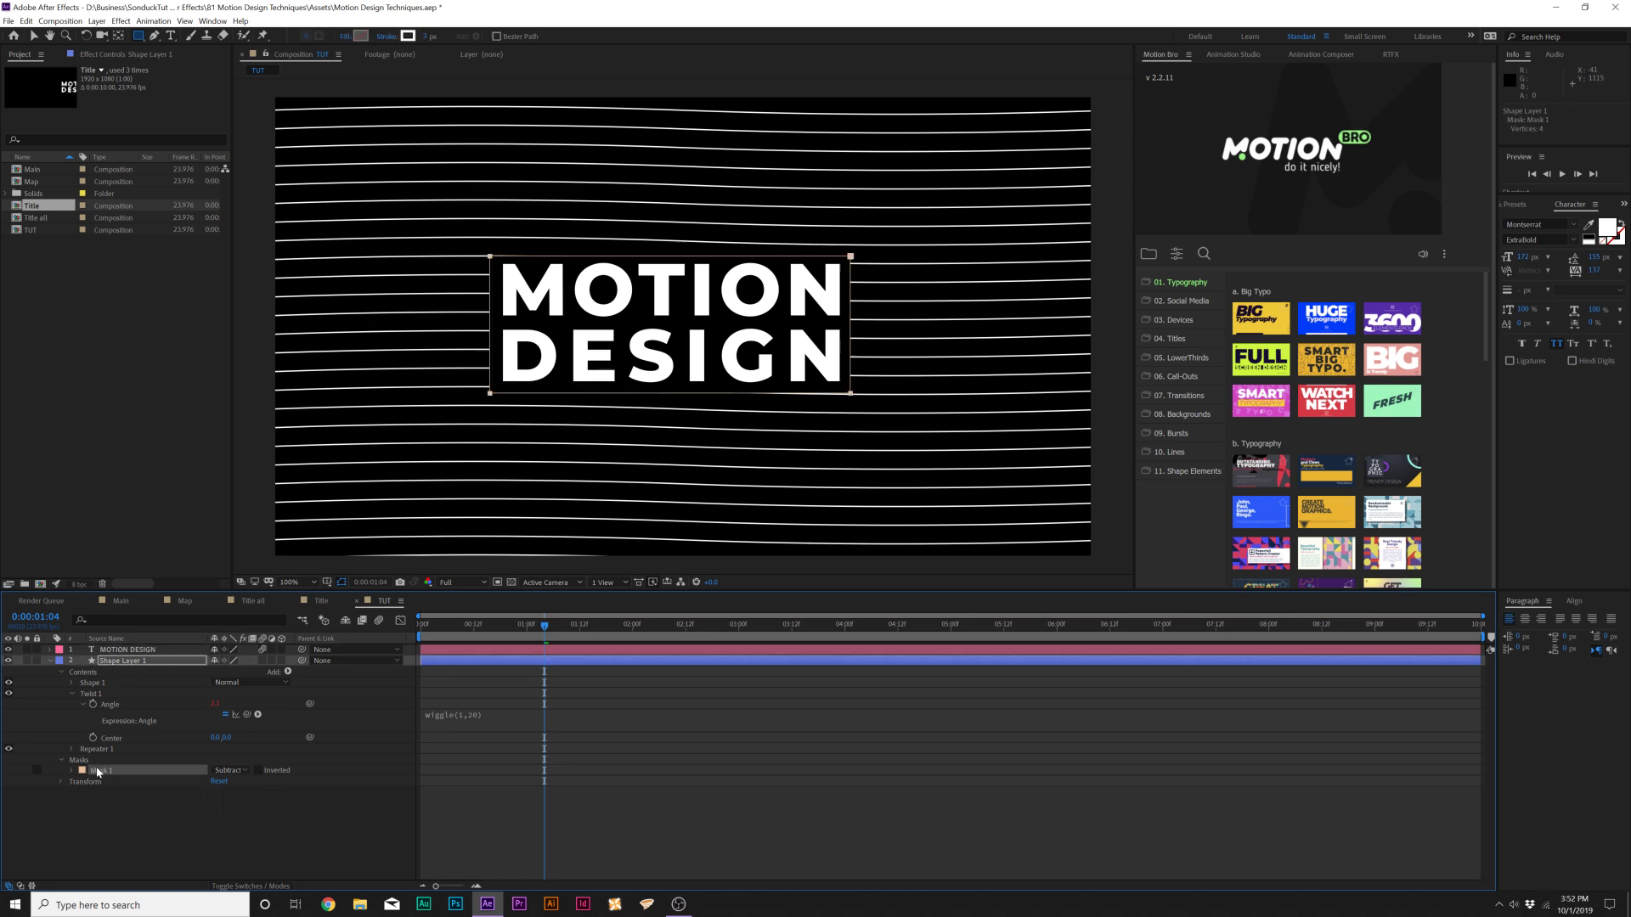
pyautogui.press('v')
pyautogui.click(104, 771)
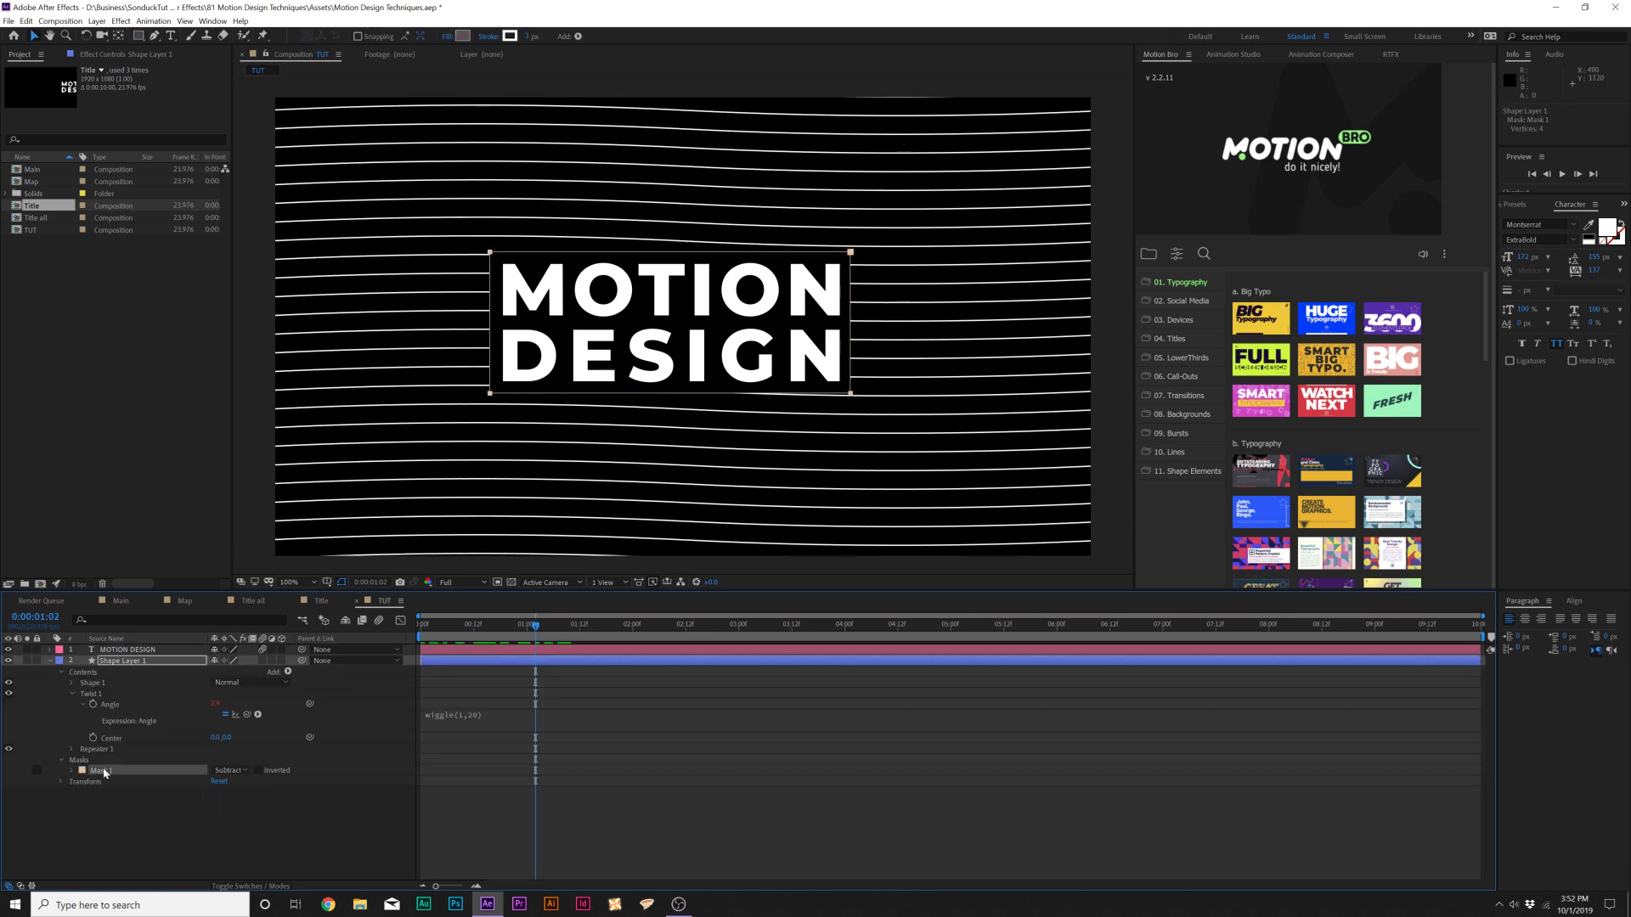
pyautogui.click(48, 661)
pyautogui.click(142, 651)
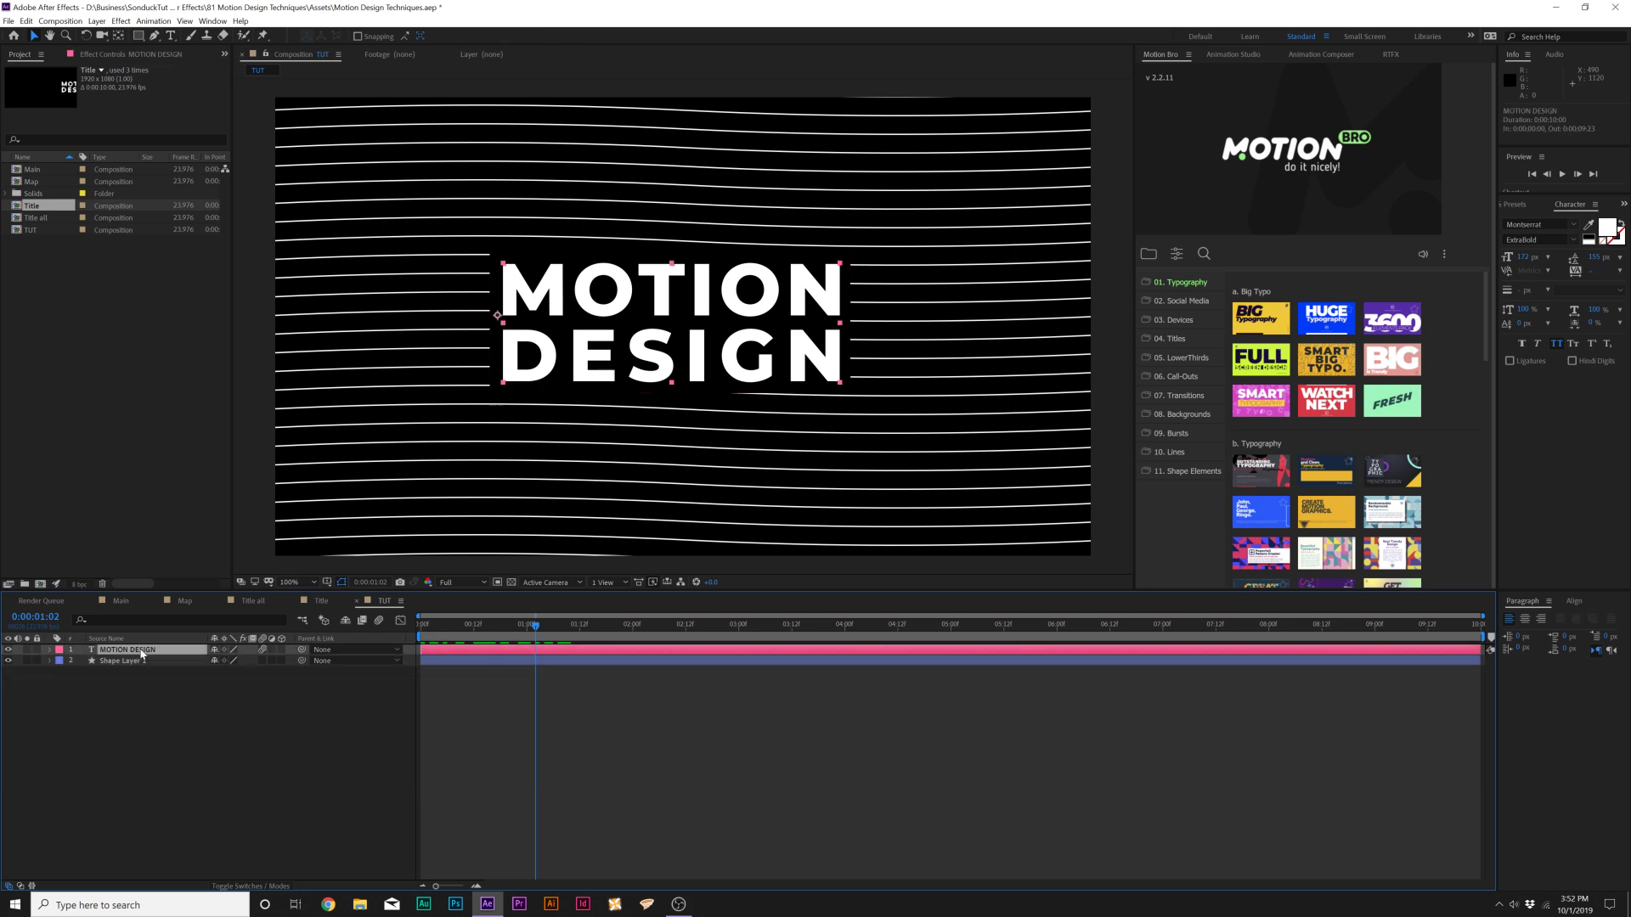
# Pre-compose the MOTION DESIGN text layer into a pre-comp named Title.
pyautogui.click(97, 21)
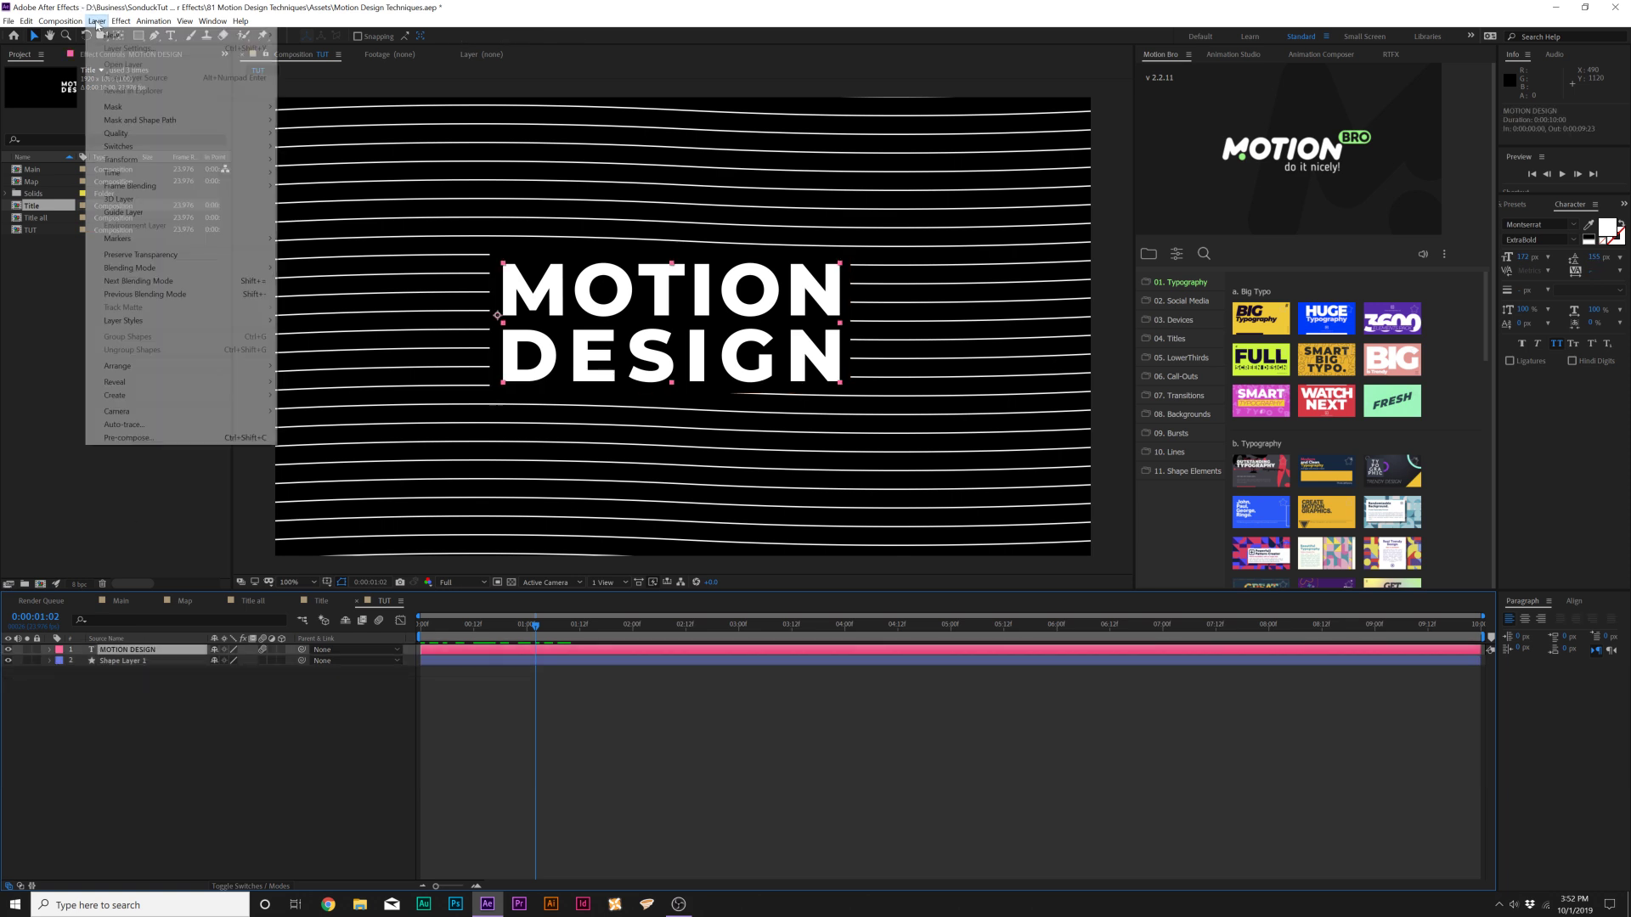
pyautogui.click(178, 436)
pyautogui.write('Title 1')
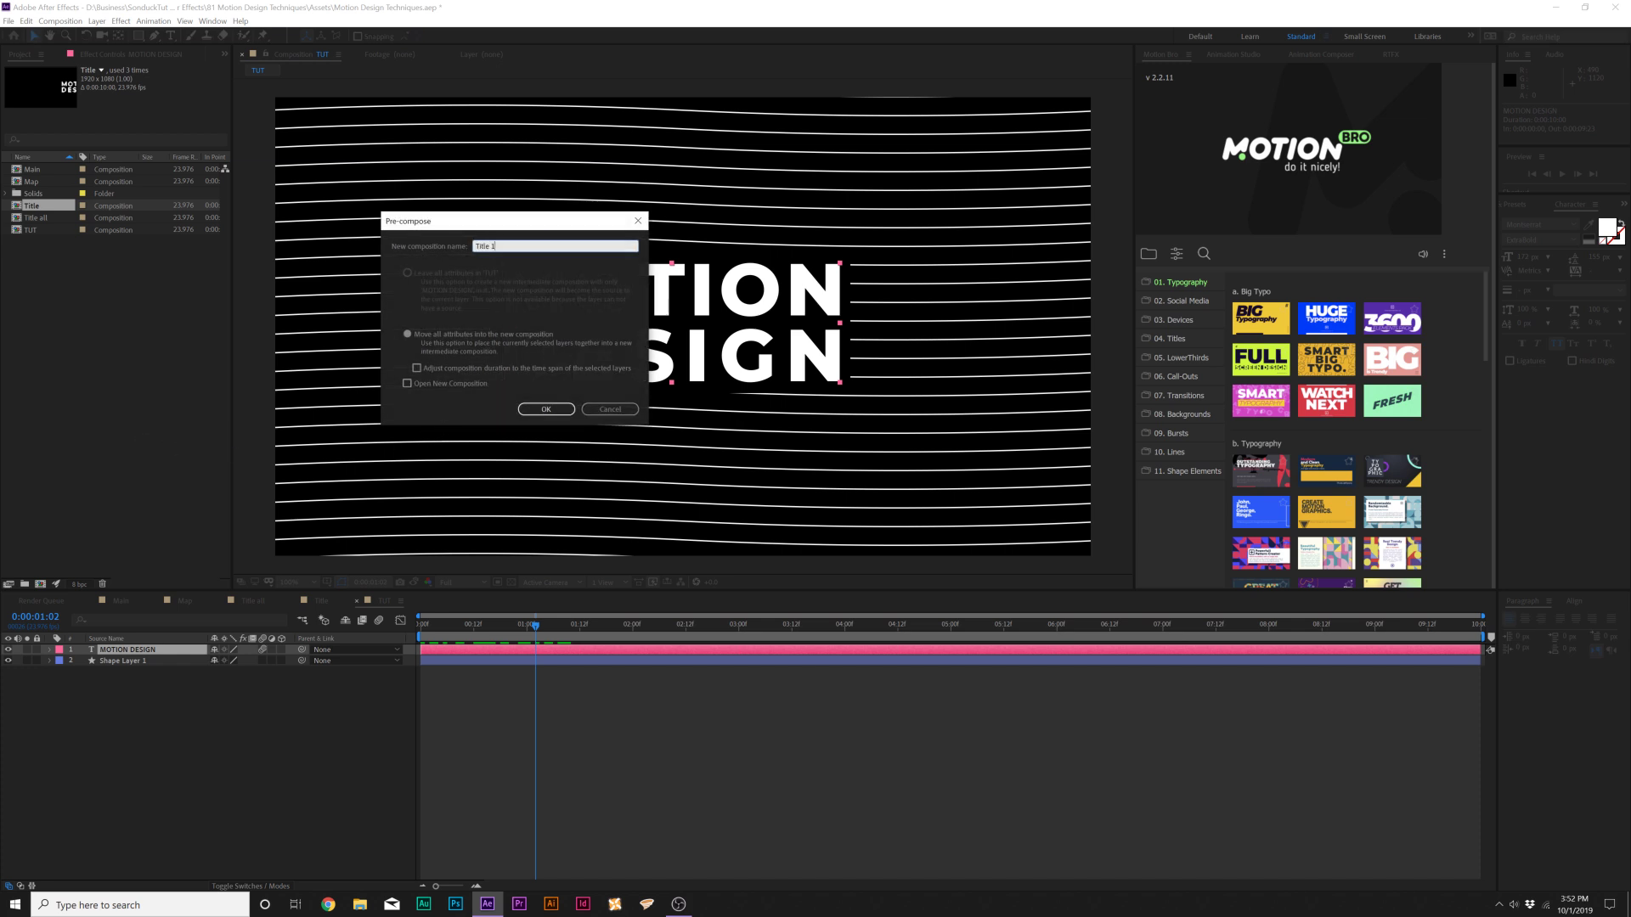
pyautogui.press('Return')
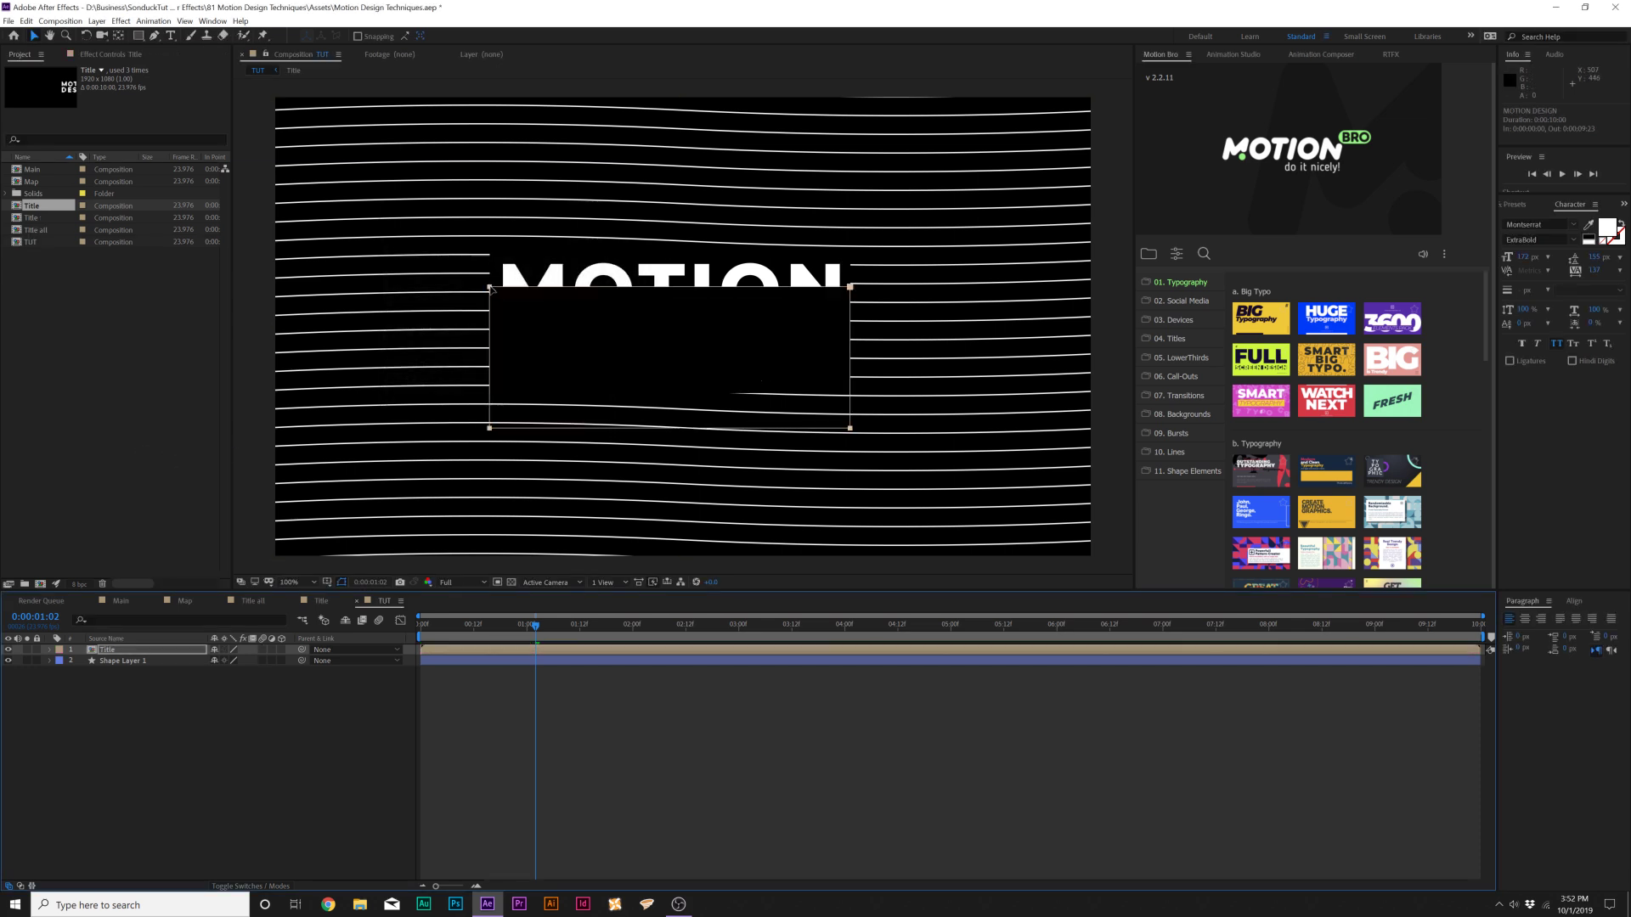
# Raise the Title mask about 41 px, set it to Add, and enable motion blur.
pyautogui.moveTo(491, 289); pyautogui.dragTo(494, 255)
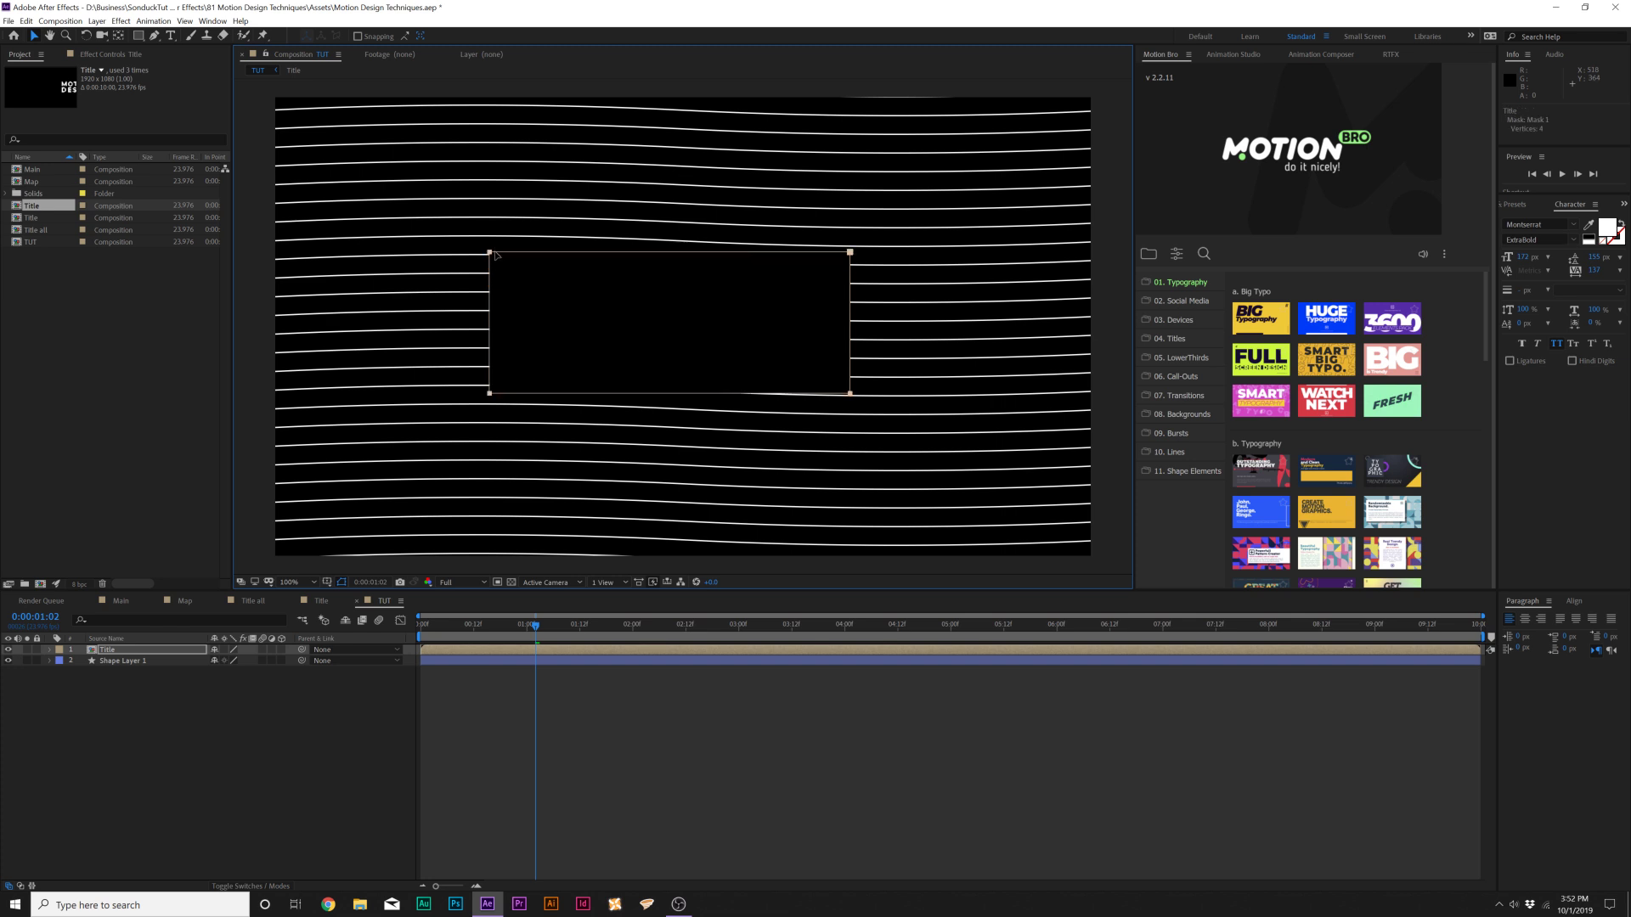
pyautogui.press('m')
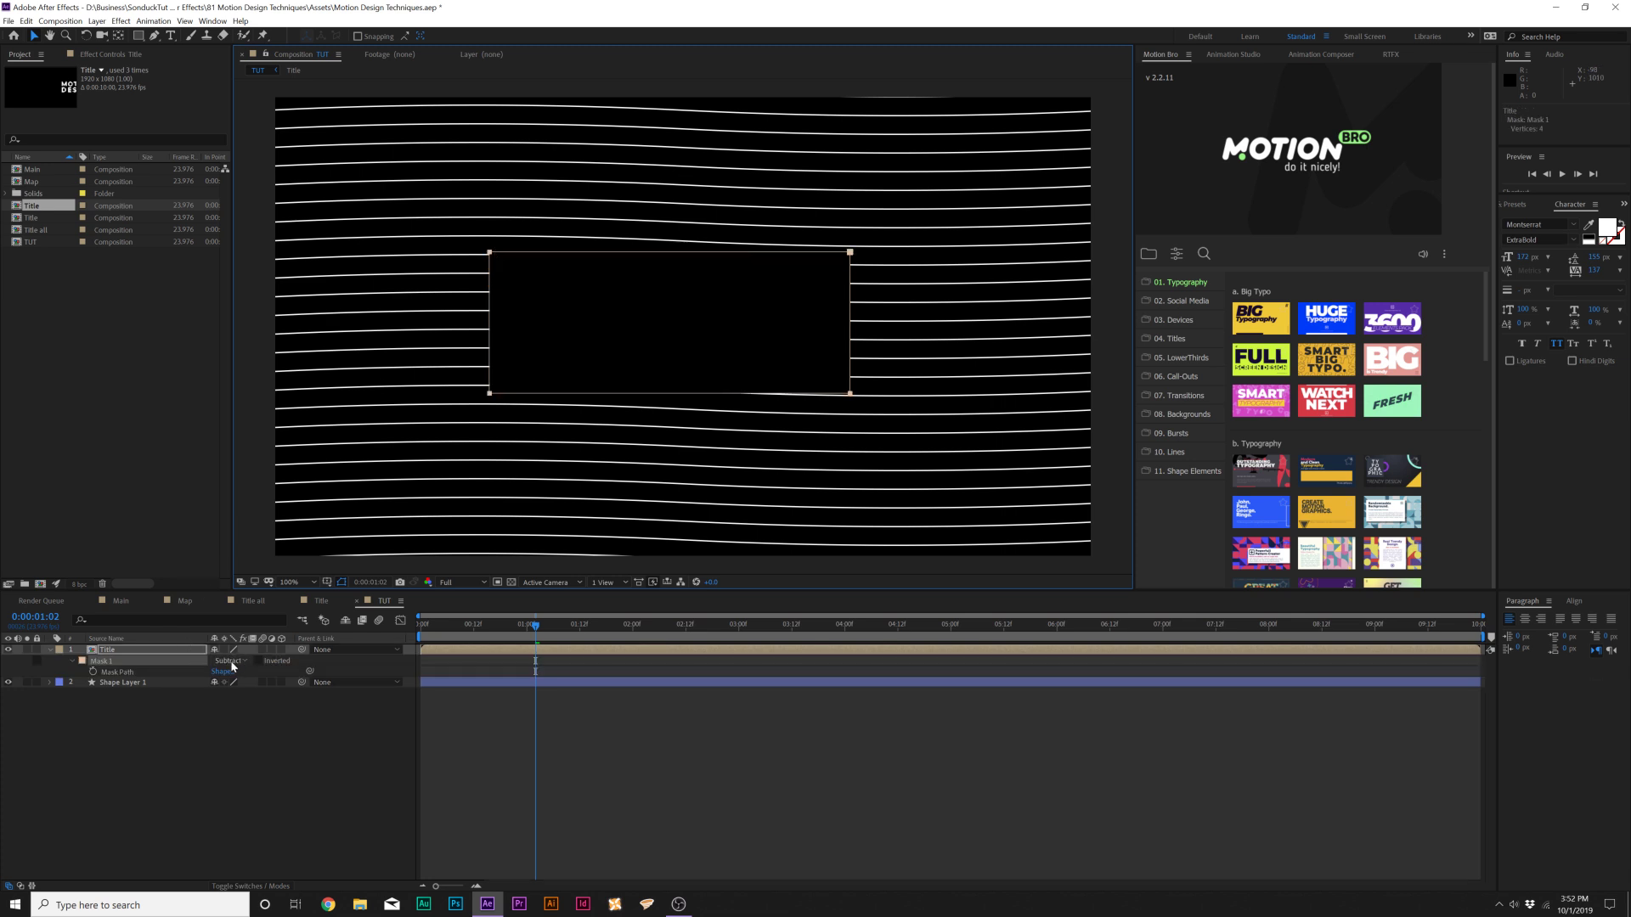
pyautogui.click(229, 661)
pyautogui.click(234, 687)
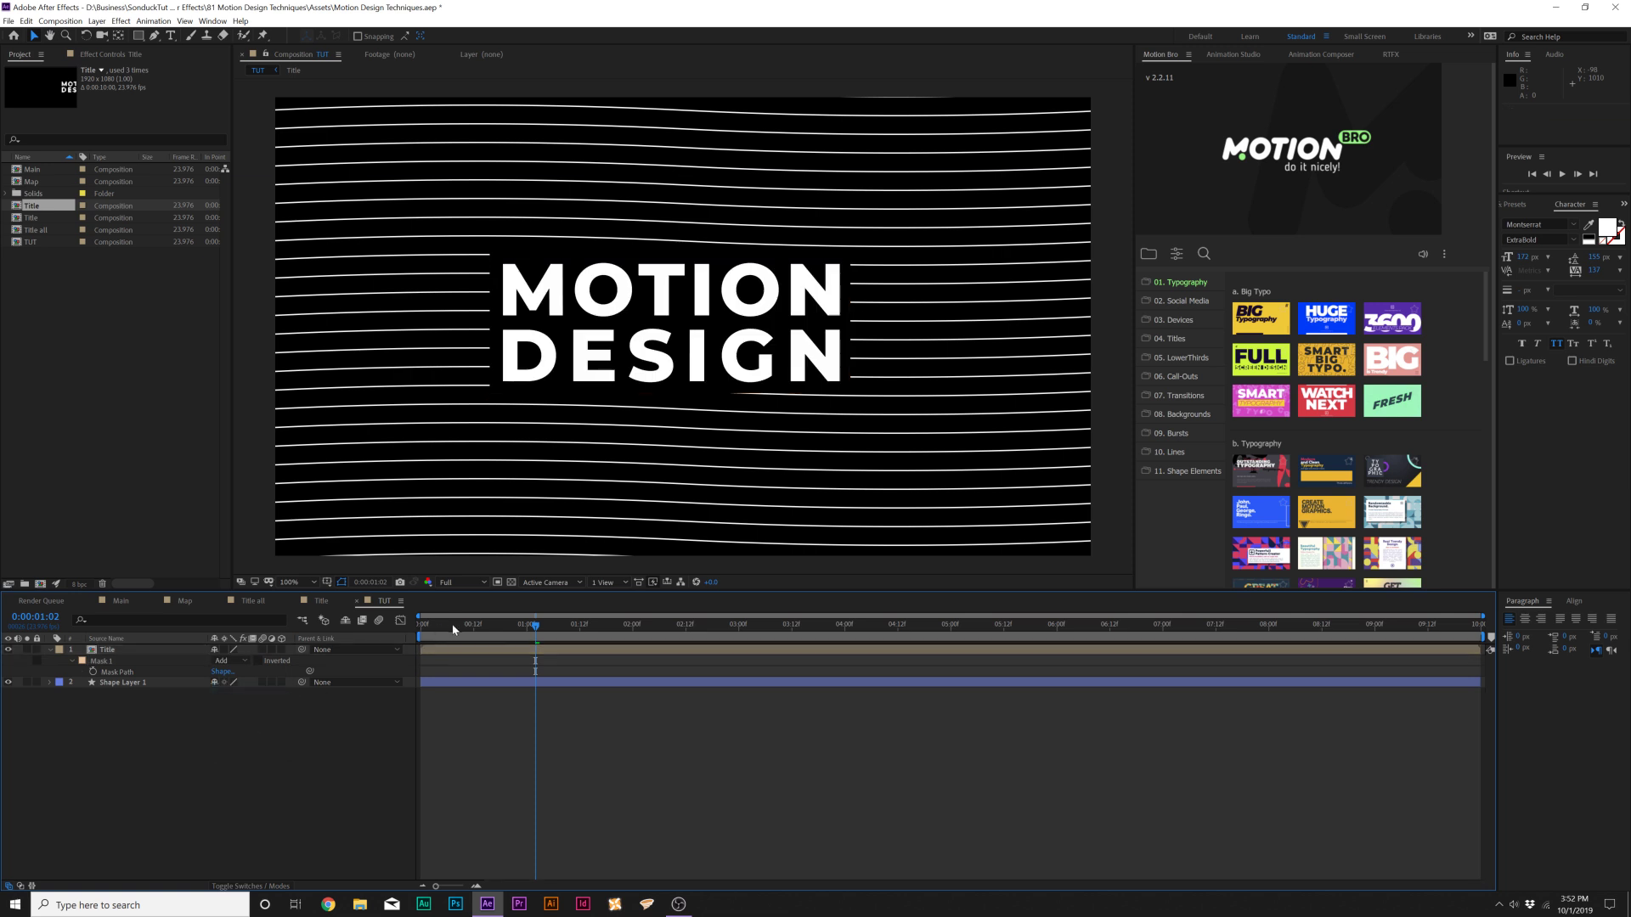
pyautogui.press('space')
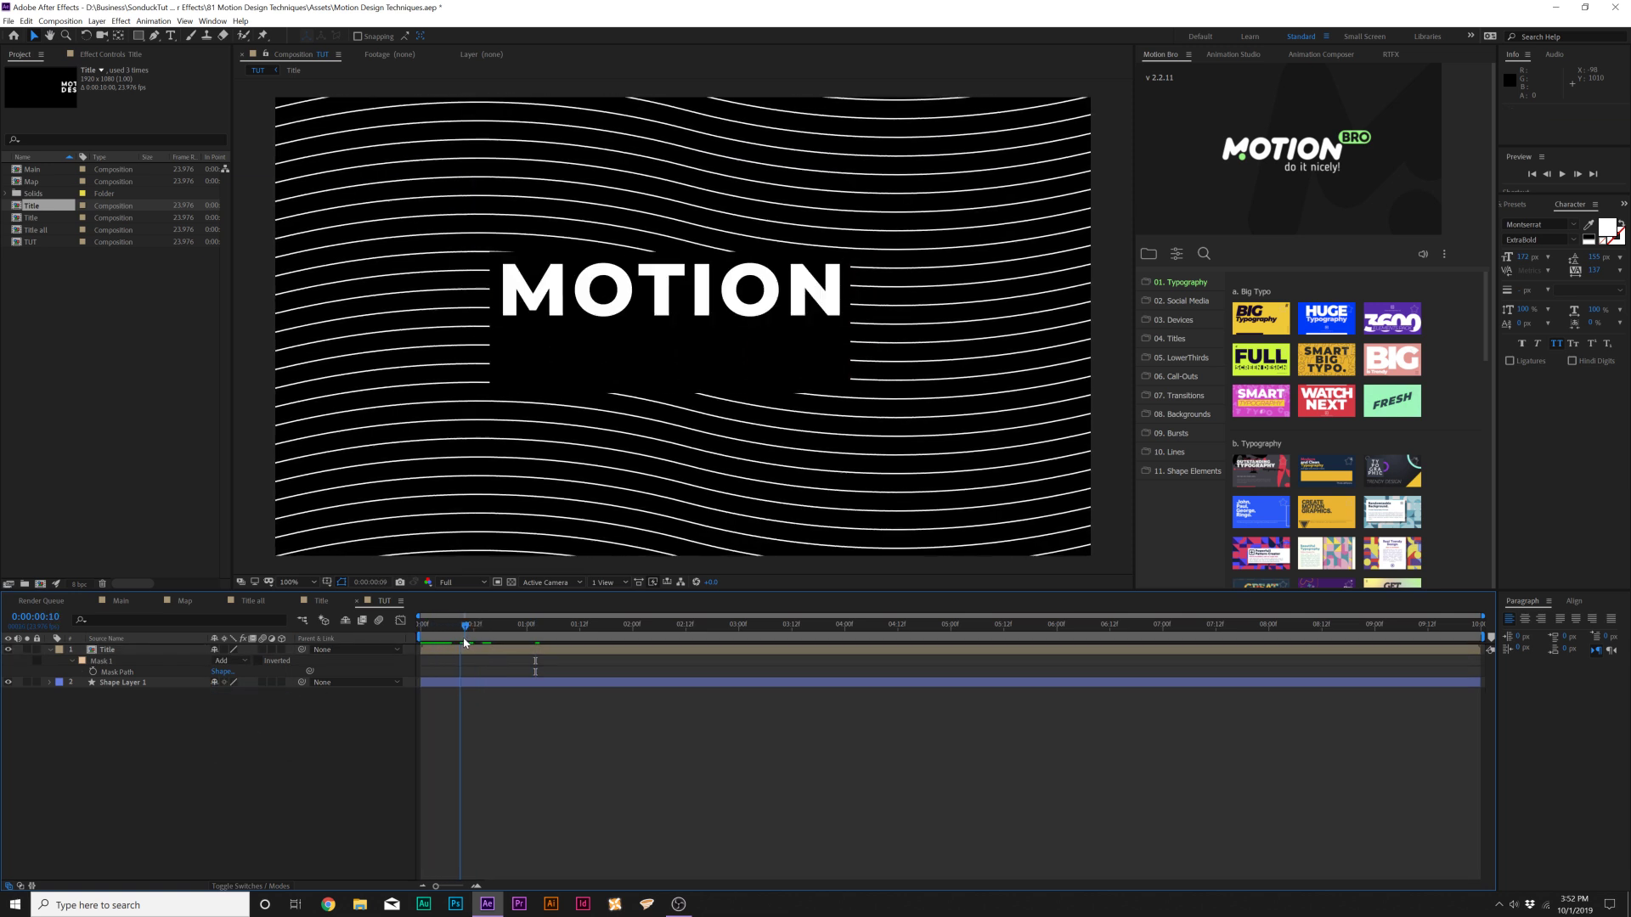
pyautogui.press('space')
pyautogui.click(264, 650)
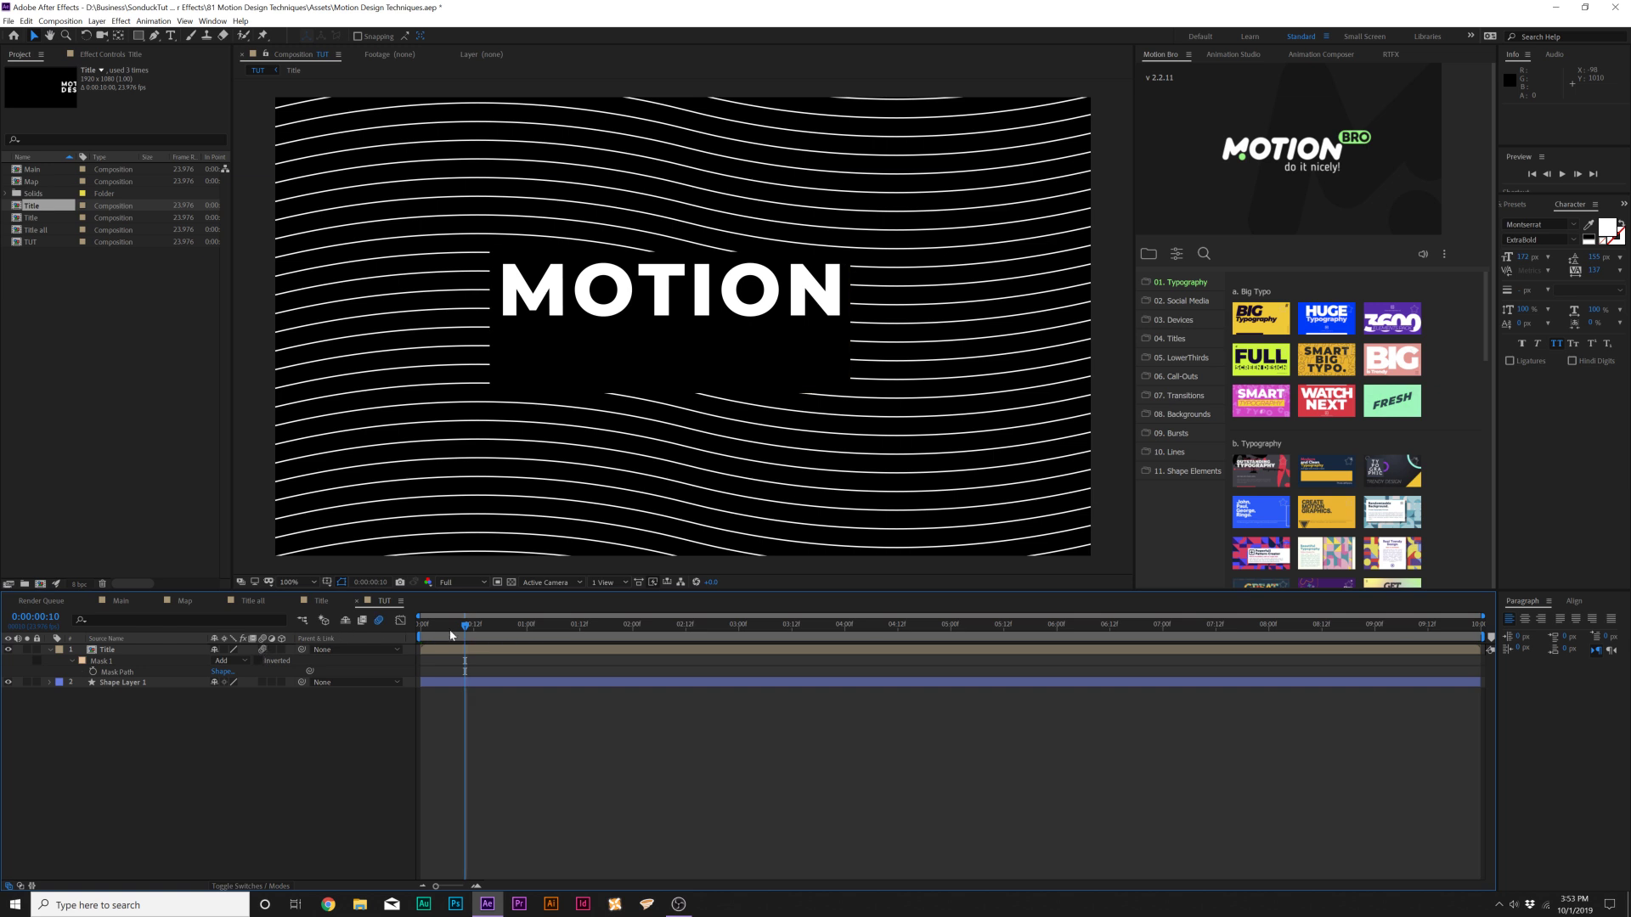
pyautogui.moveTo(465, 626); pyautogui.dragTo(521, 632)
pyautogui.press('space')
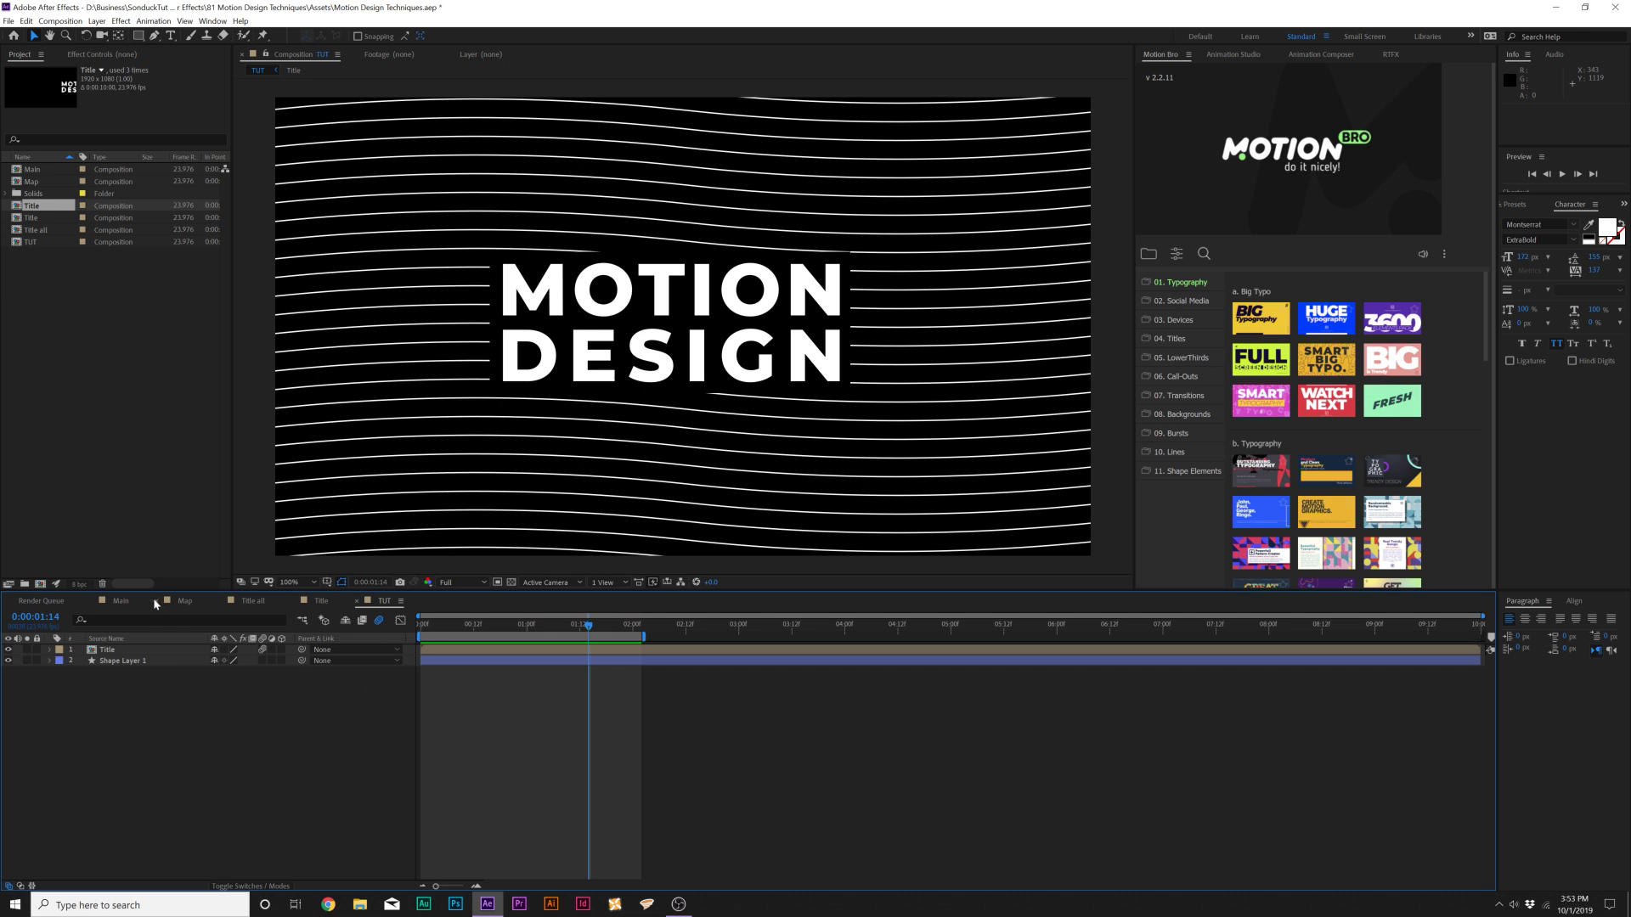
# Pre-compose the Title layer as Title Shadow, moving all attributes into it.
pyautogui.click(120, 601)
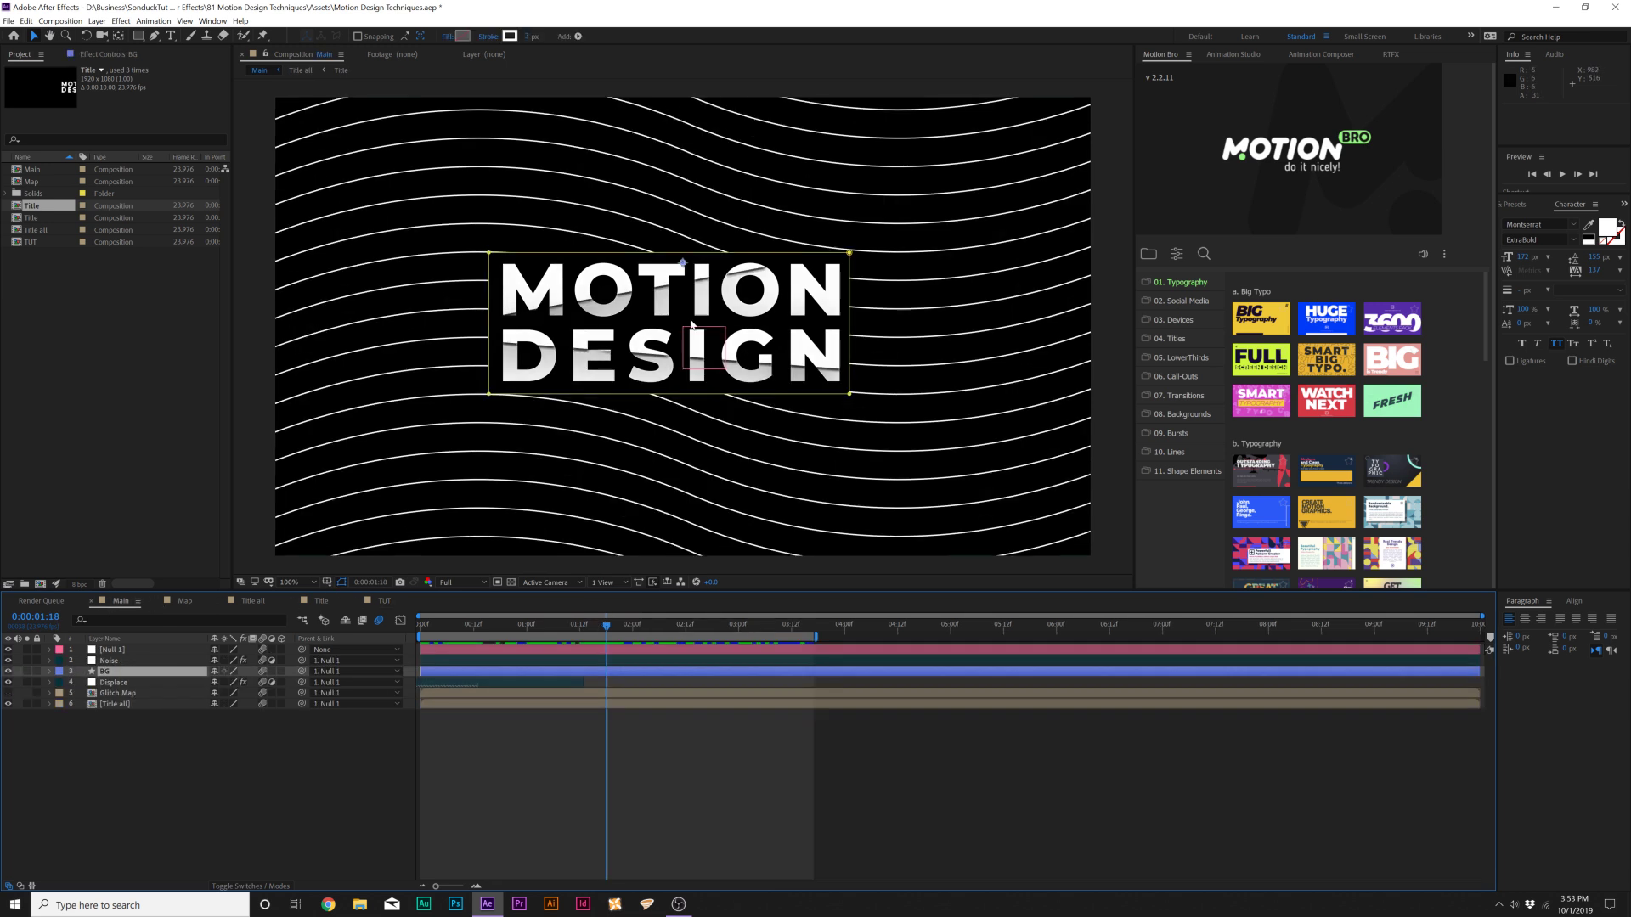
pyautogui.click(382, 601)
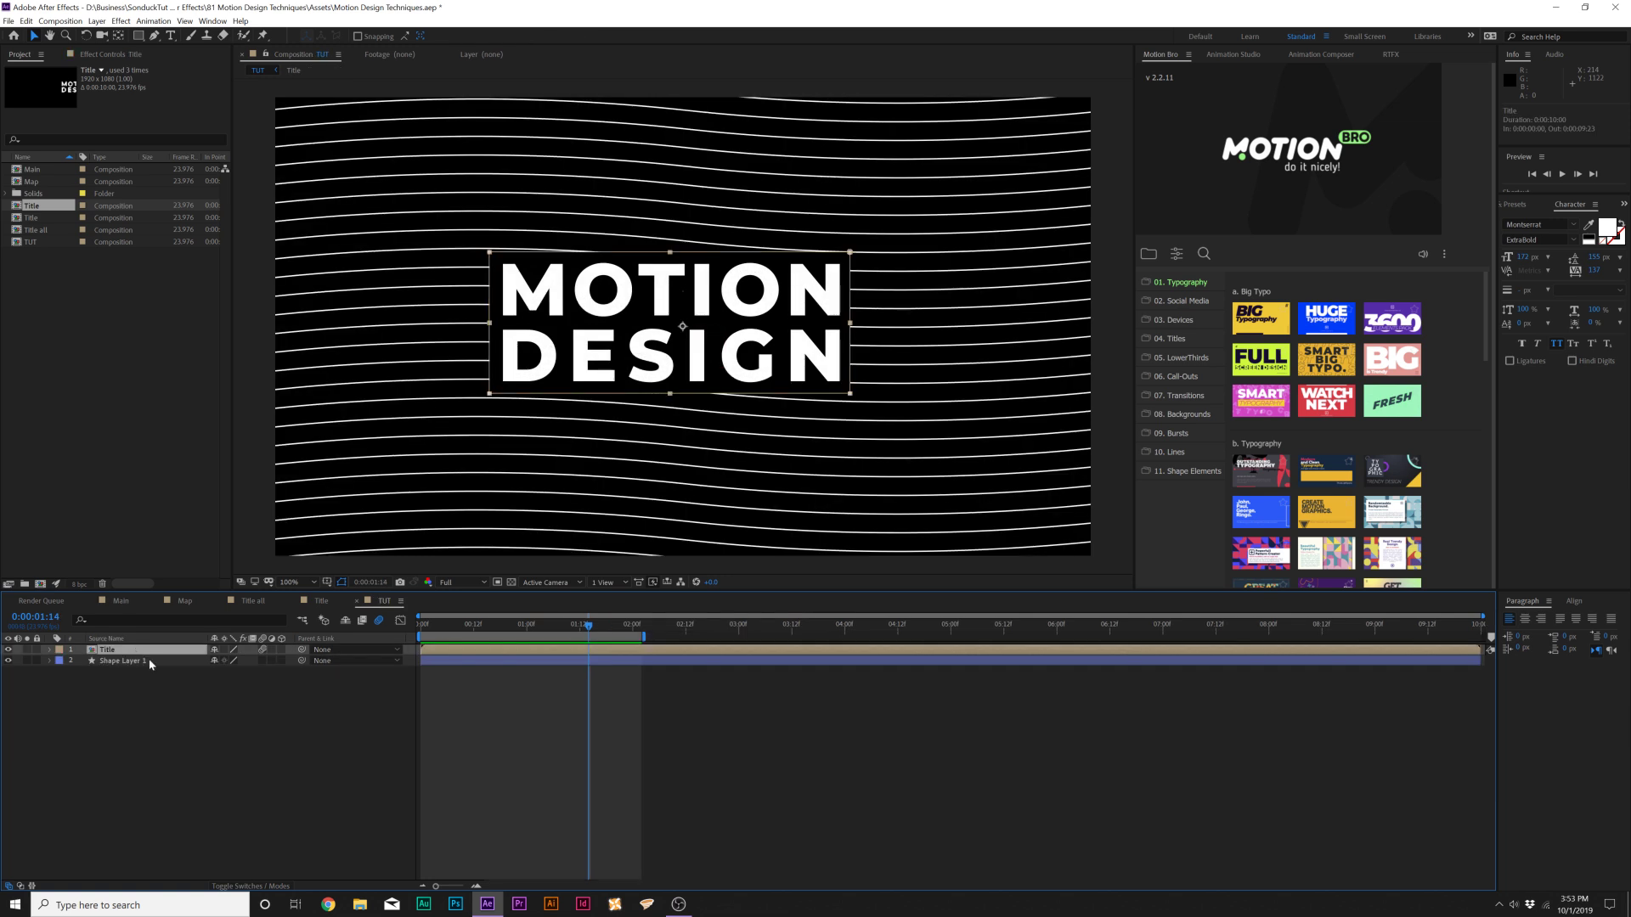
pyautogui.click(109, 648)
pyautogui.hotkey('ctrl', 'shift', 'c')
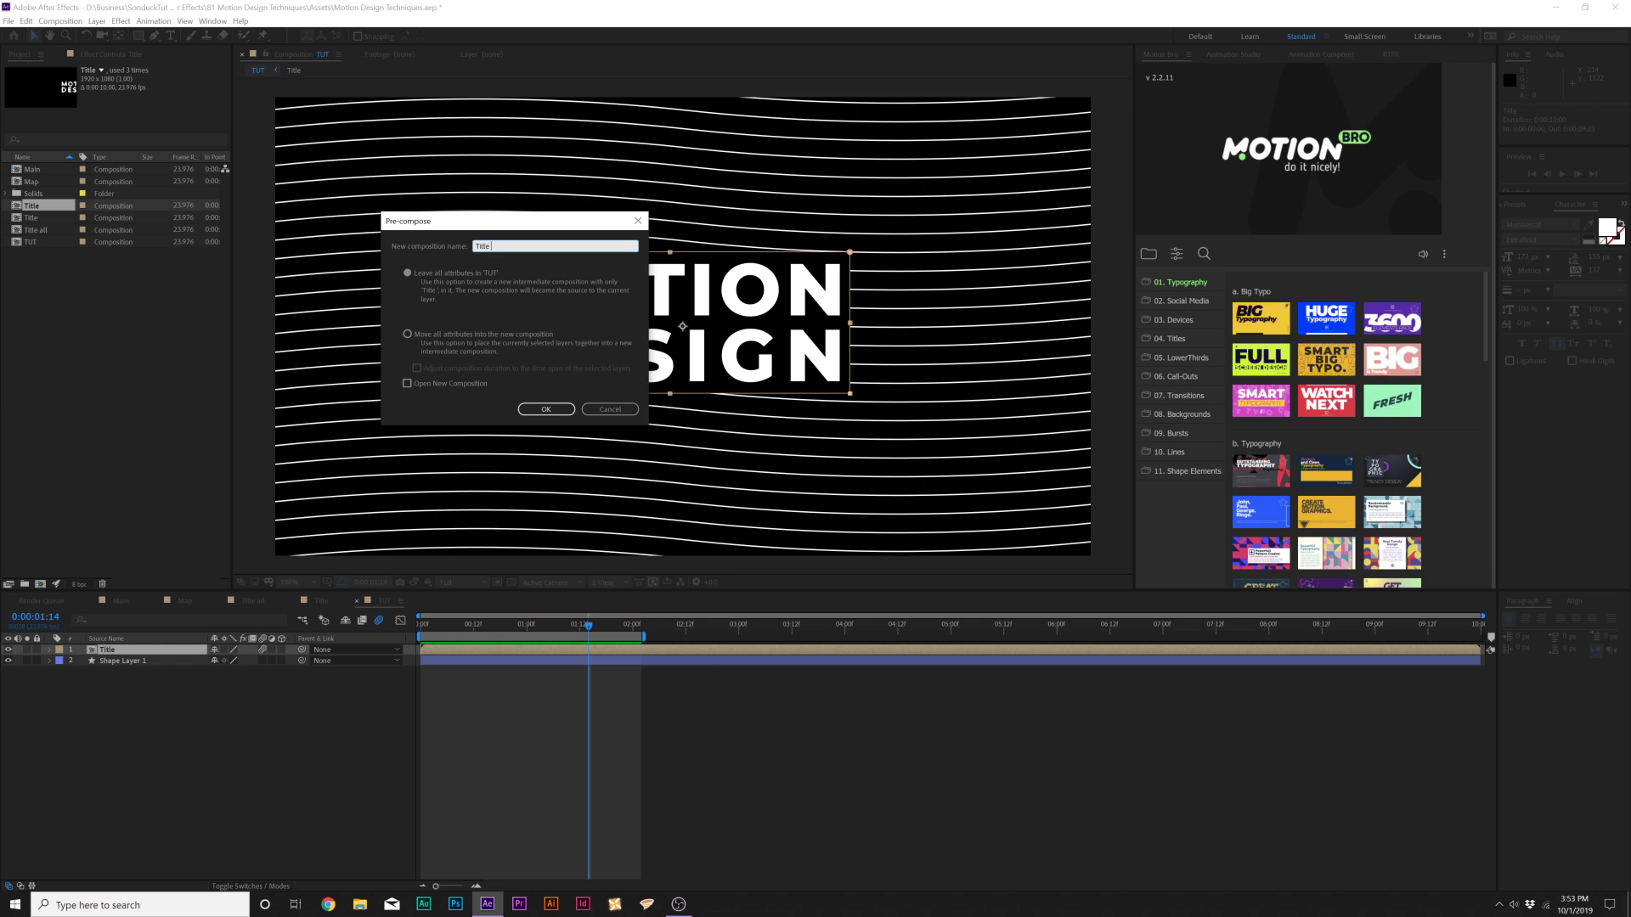
pyautogui.click(472, 339)
pyautogui.click(546, 410)
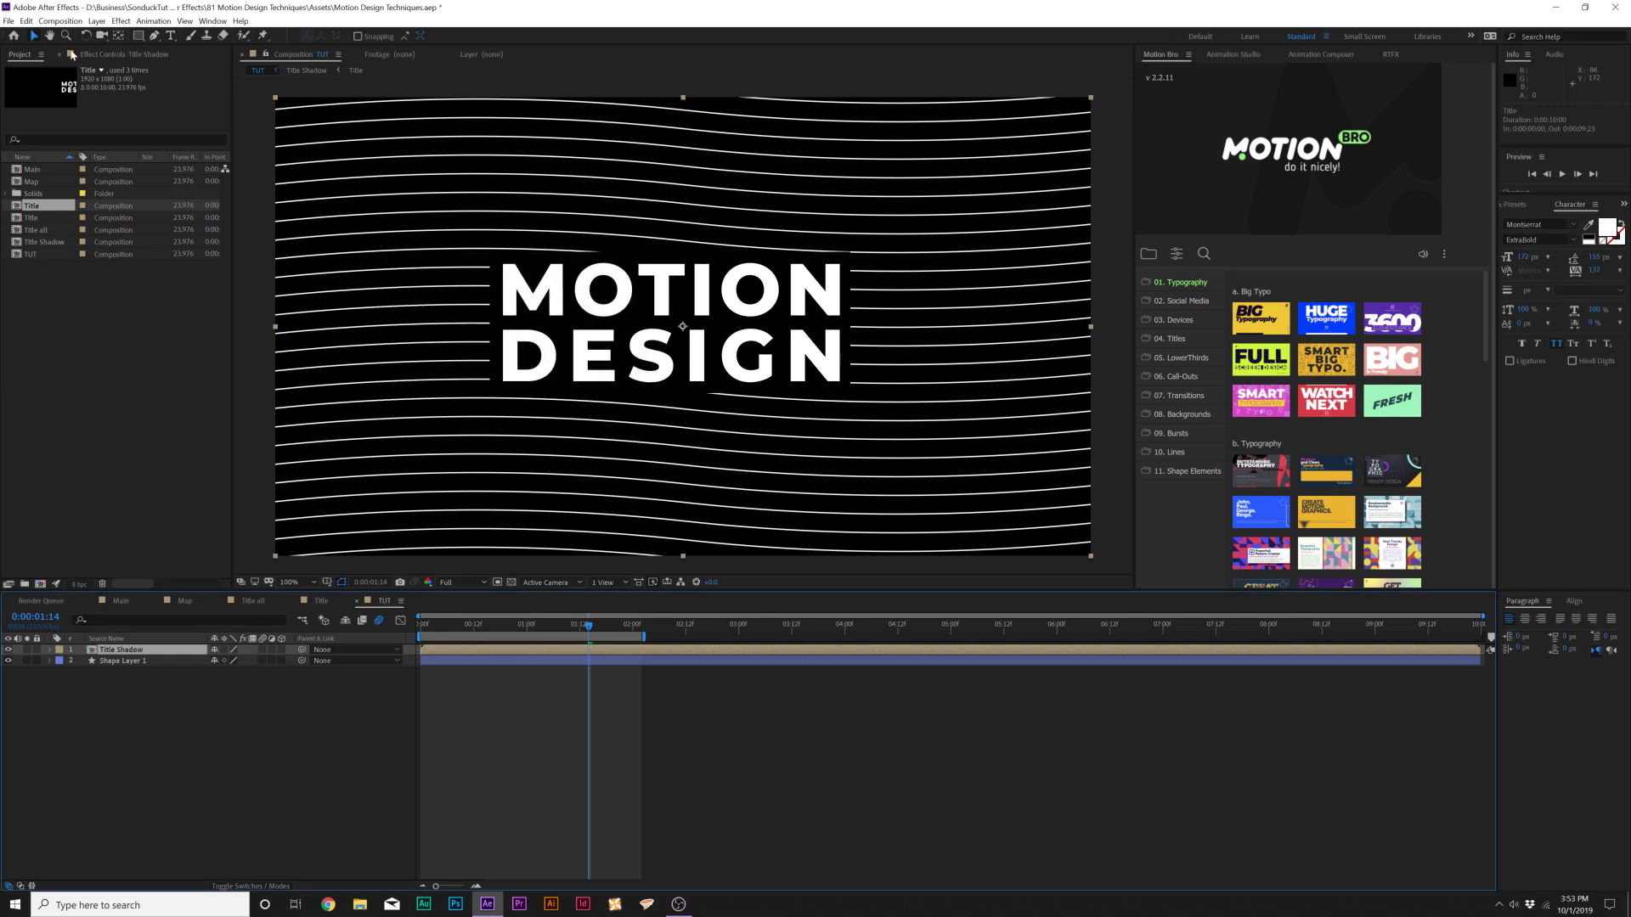
pyautogui.click(155, 37)
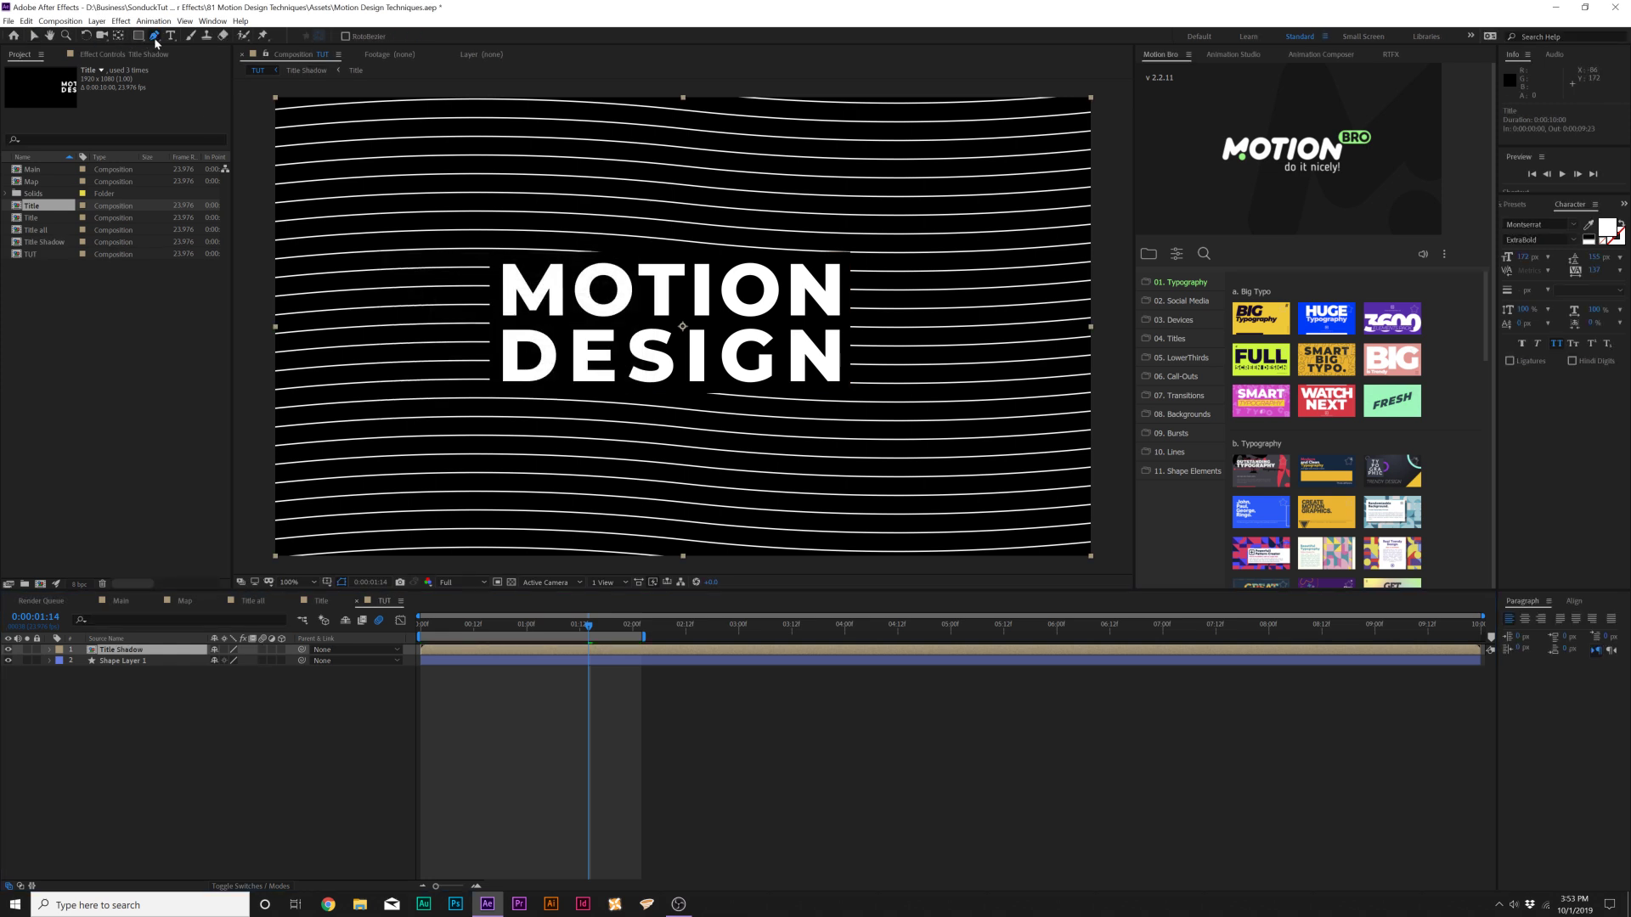
# Draw a closed slanted mask on Title Shadow hiding the lower part of the title.
pyautogui.click(459, 313)
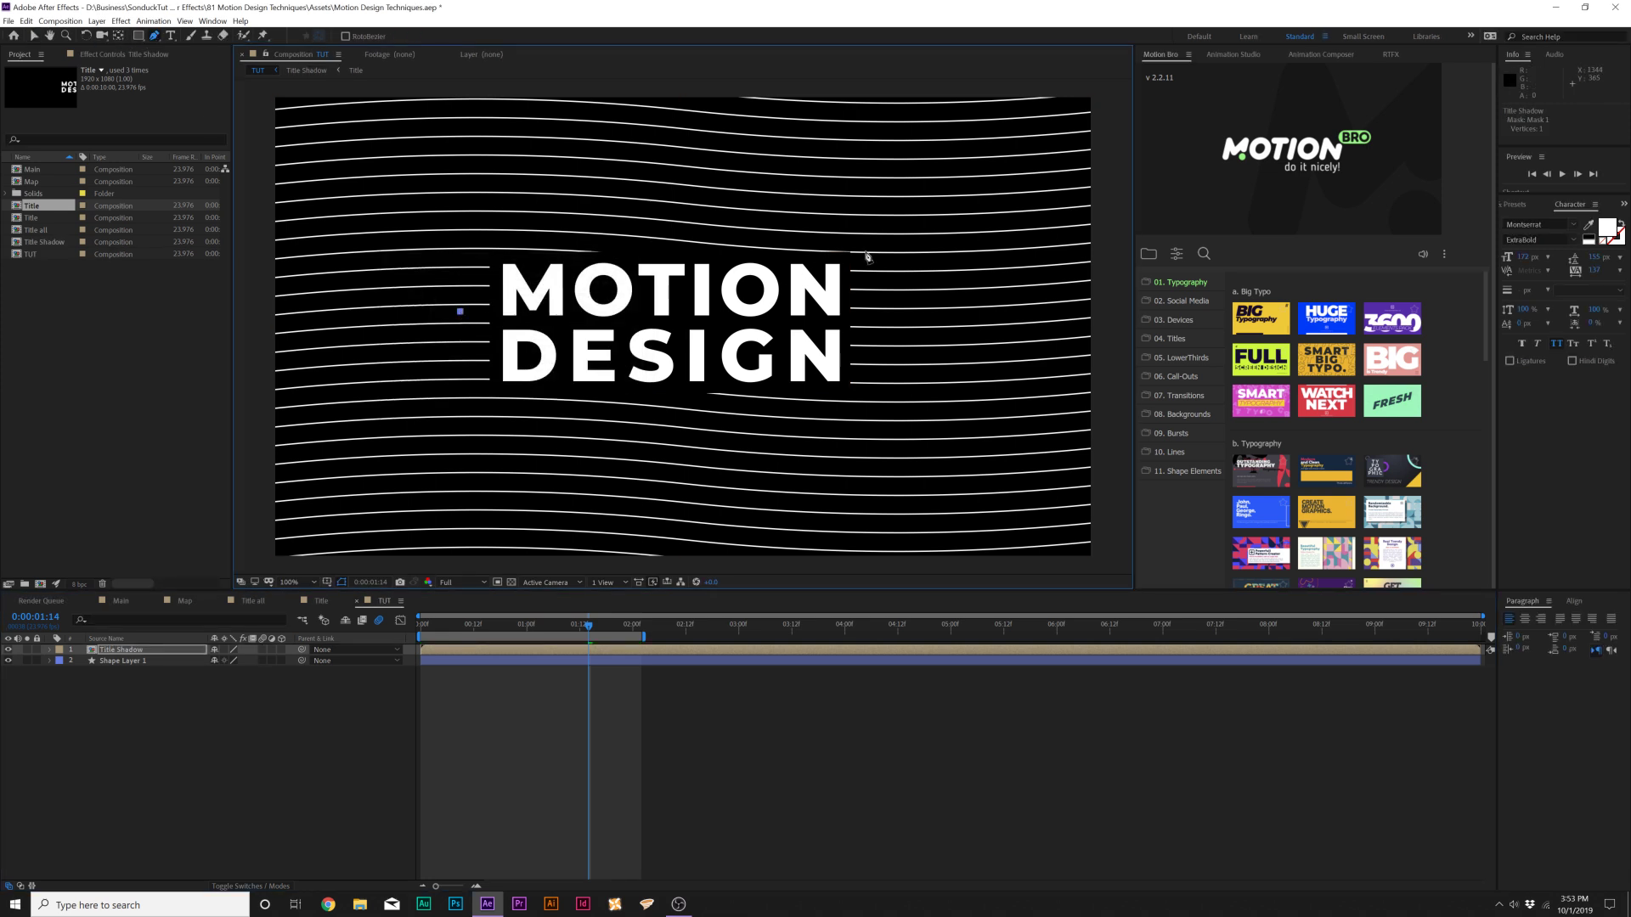
pyautogui.click(920, 255)
pyautogui.click(433, 189)
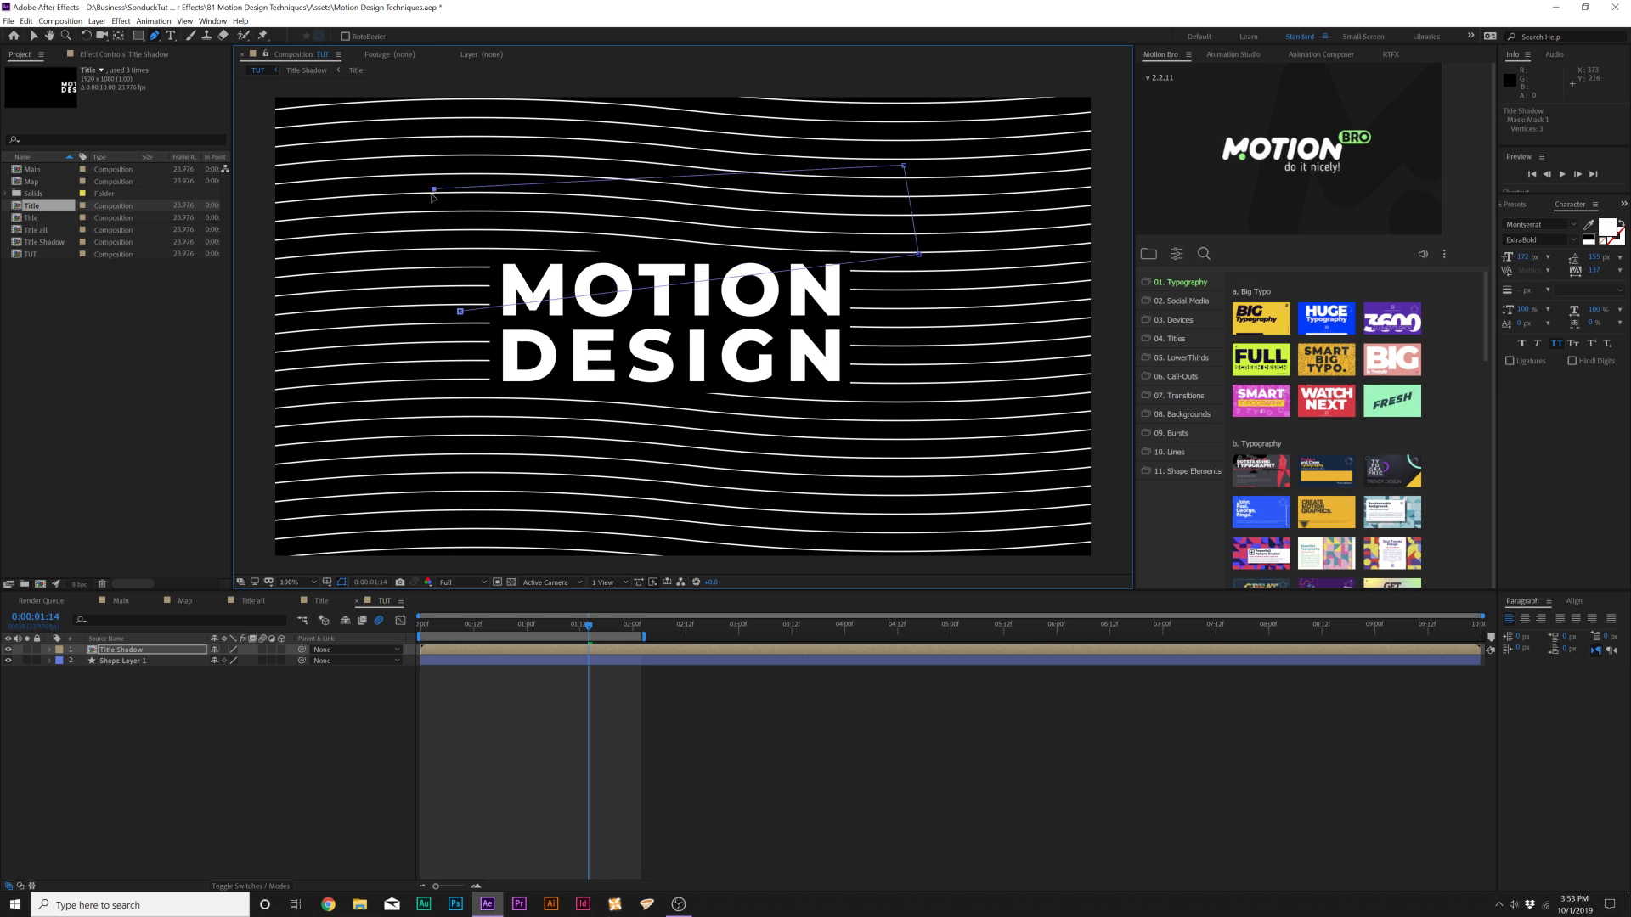
pyautogui.click(460, 312)
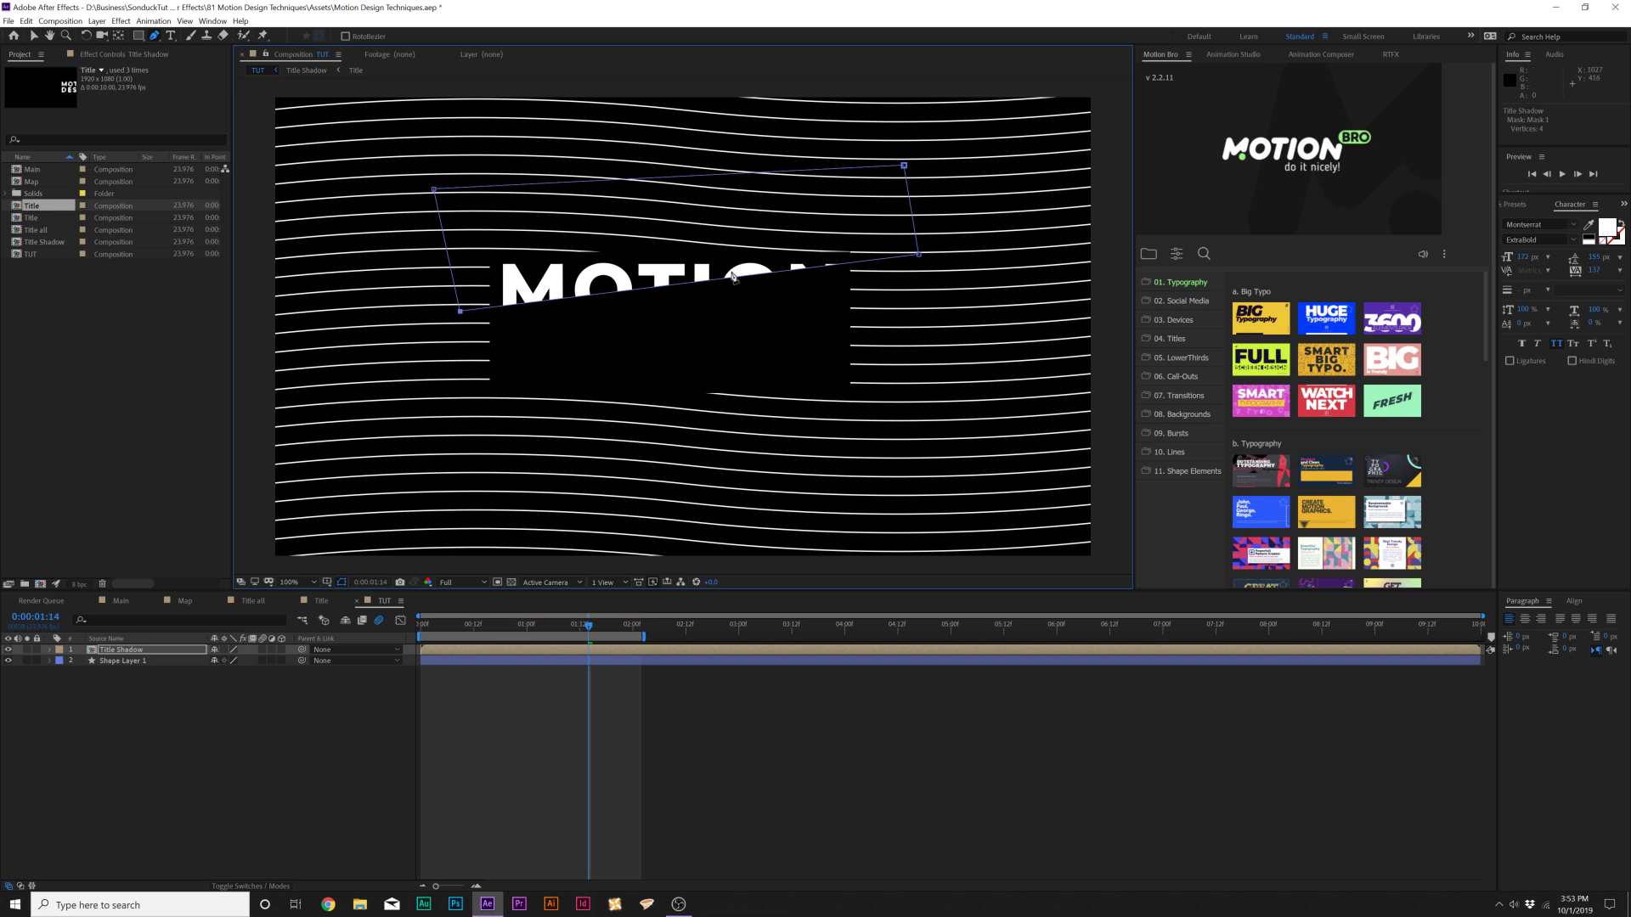
# Duplicate the masked Title Shadow layer via Edit > Duplicate.
pyautogui.click(111, 651)
pyautogui.hotkey('ctrl', 'd')
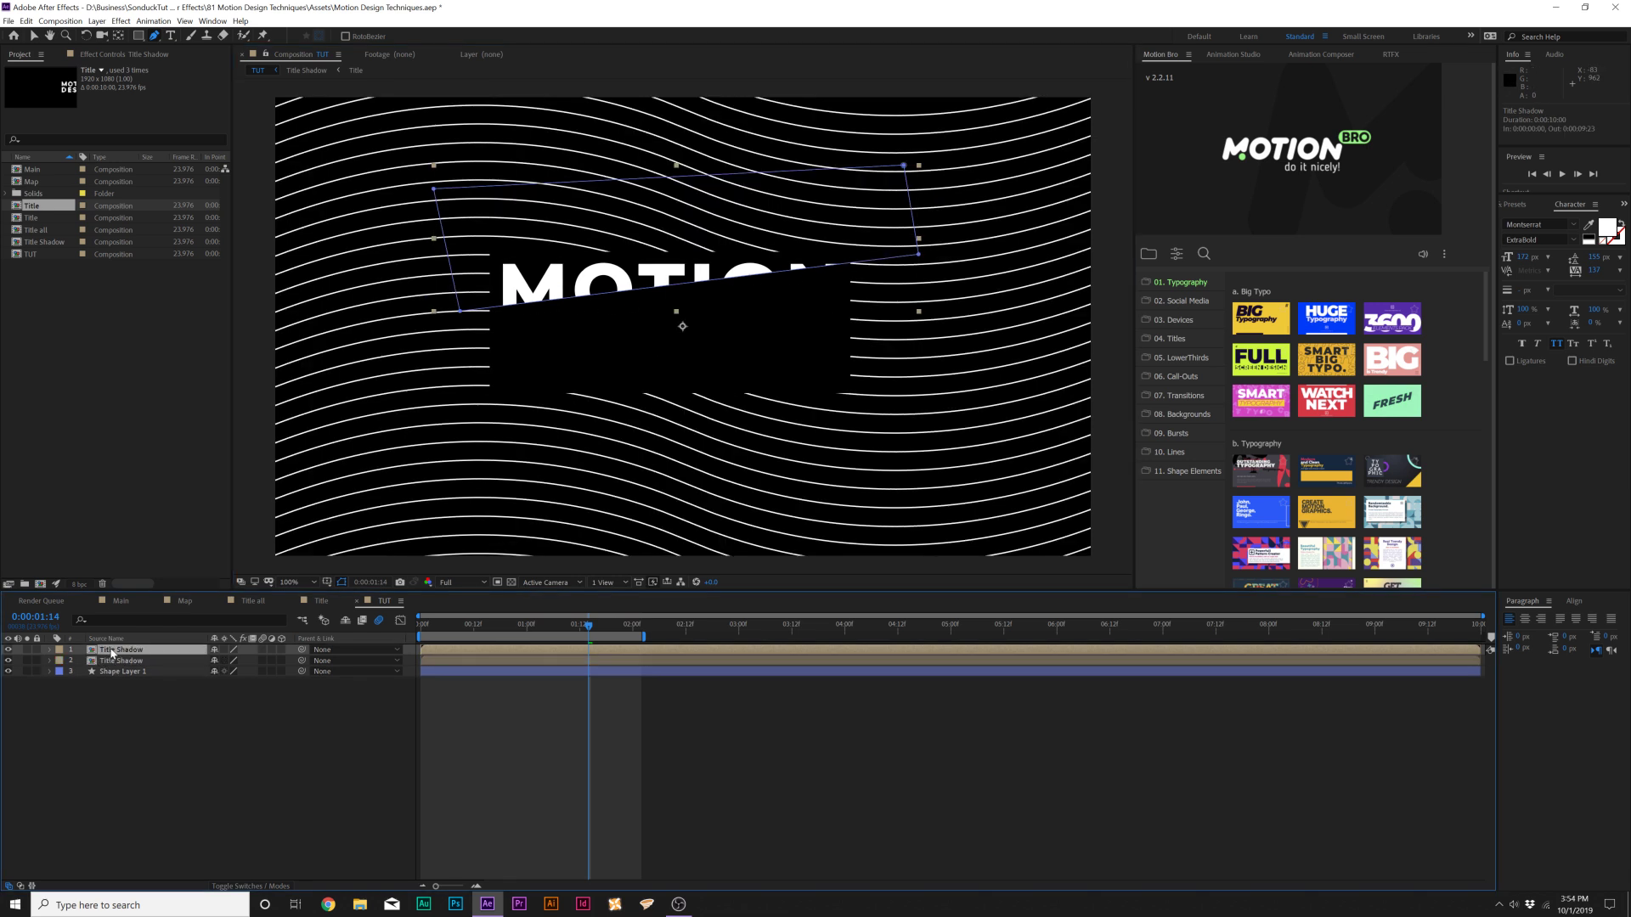
pyautogui.hotkey('ctrl', 'z')
pyautogui.click(24, 19)
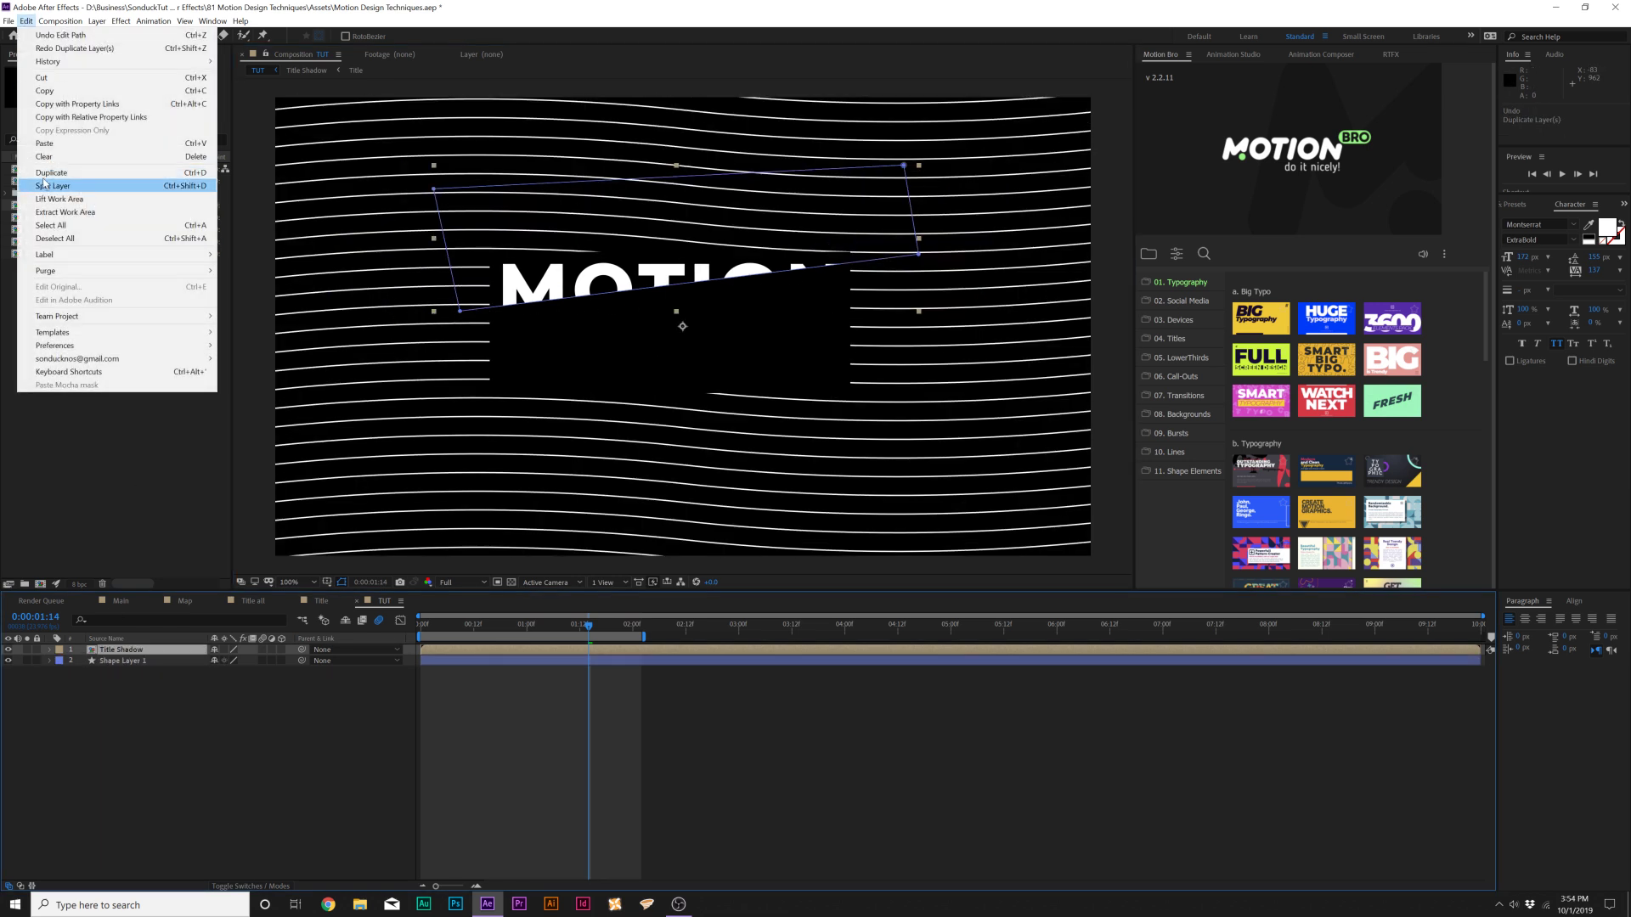
pyautogui.click(64, 179)
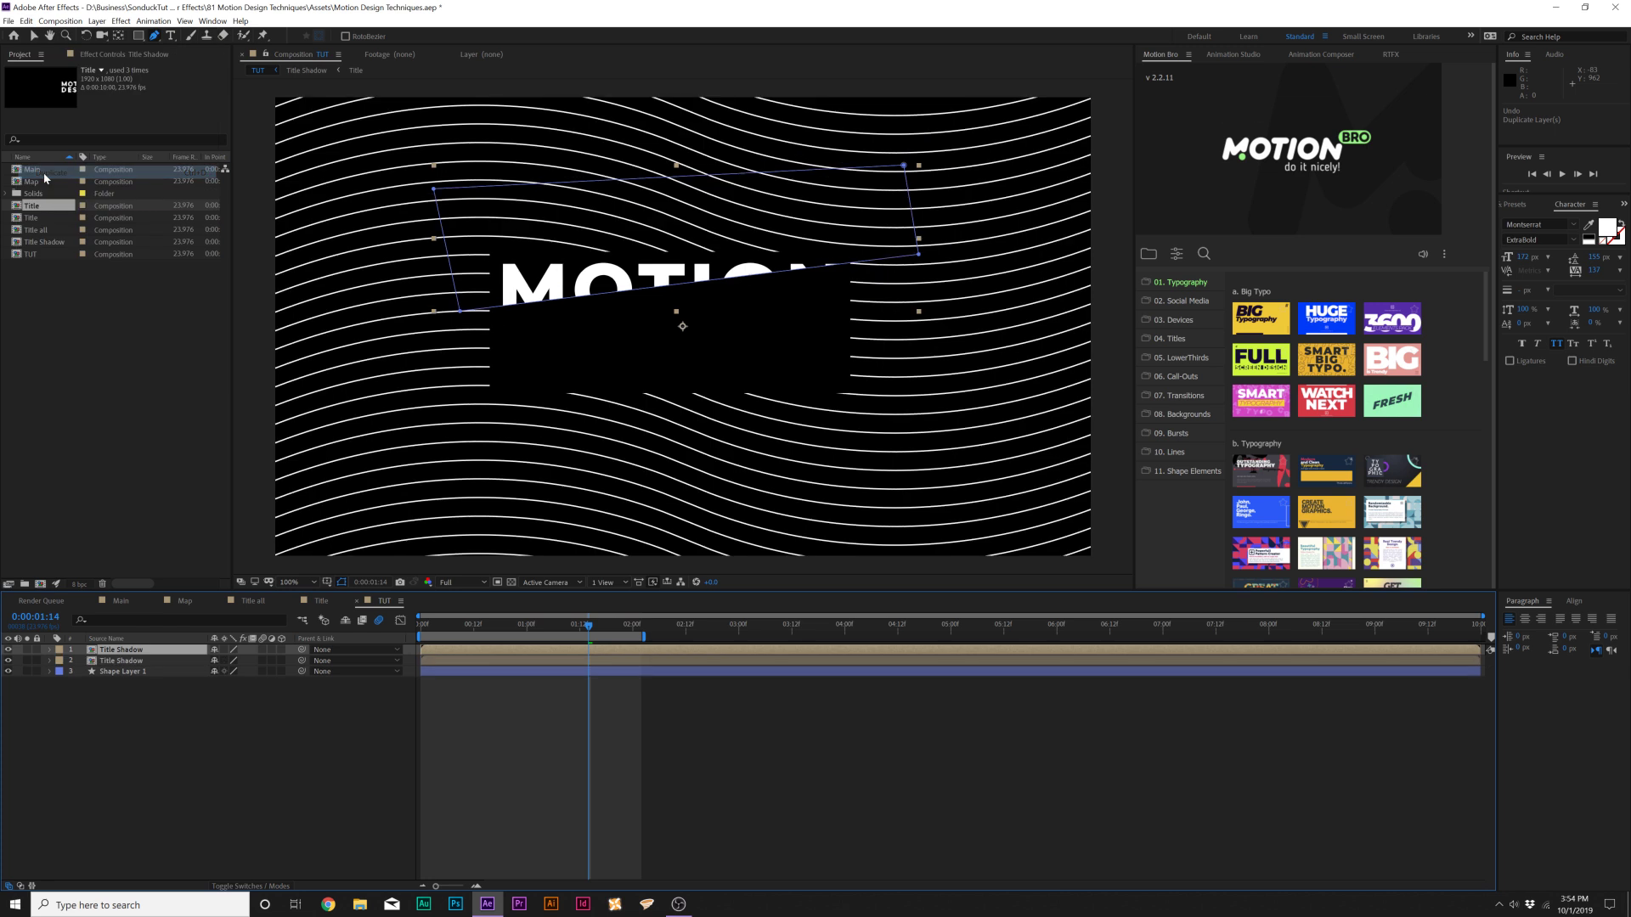
# Delete Mask 1 from the second Title Shadow layer.
pyautogui.click(124, 661)
pyautogui.press('m')
pyautogui.click(106, 674)
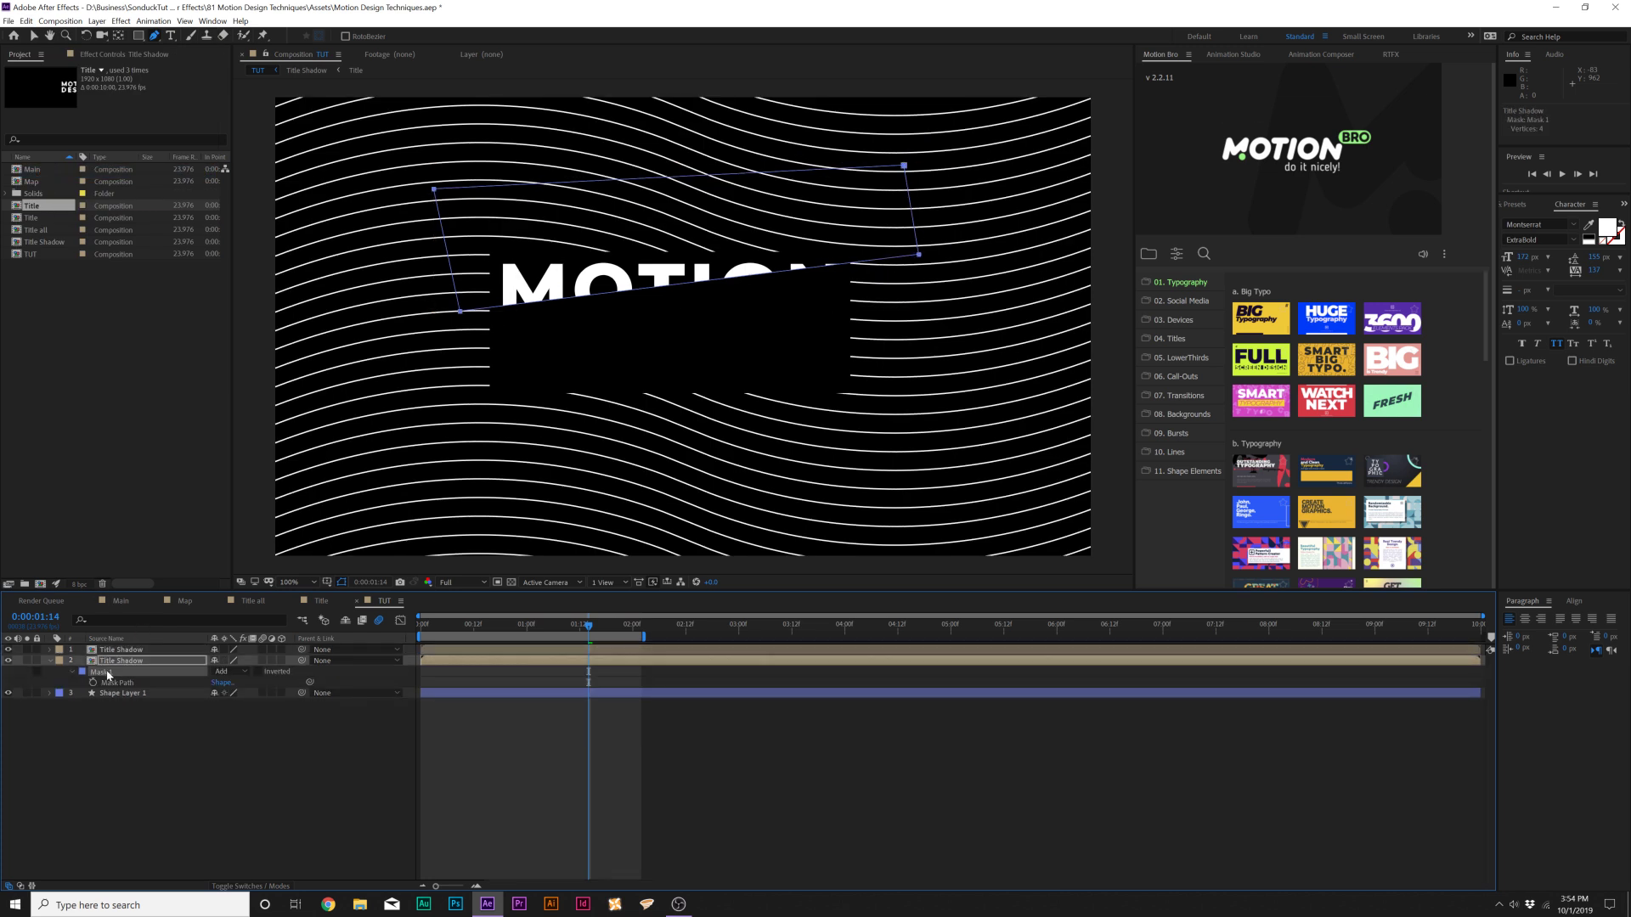
pyautogui.press('Delete')
# Apply a Drop Shadow to the top Title Shadow layer with softness 54.
pyautogui.click(119, 650)
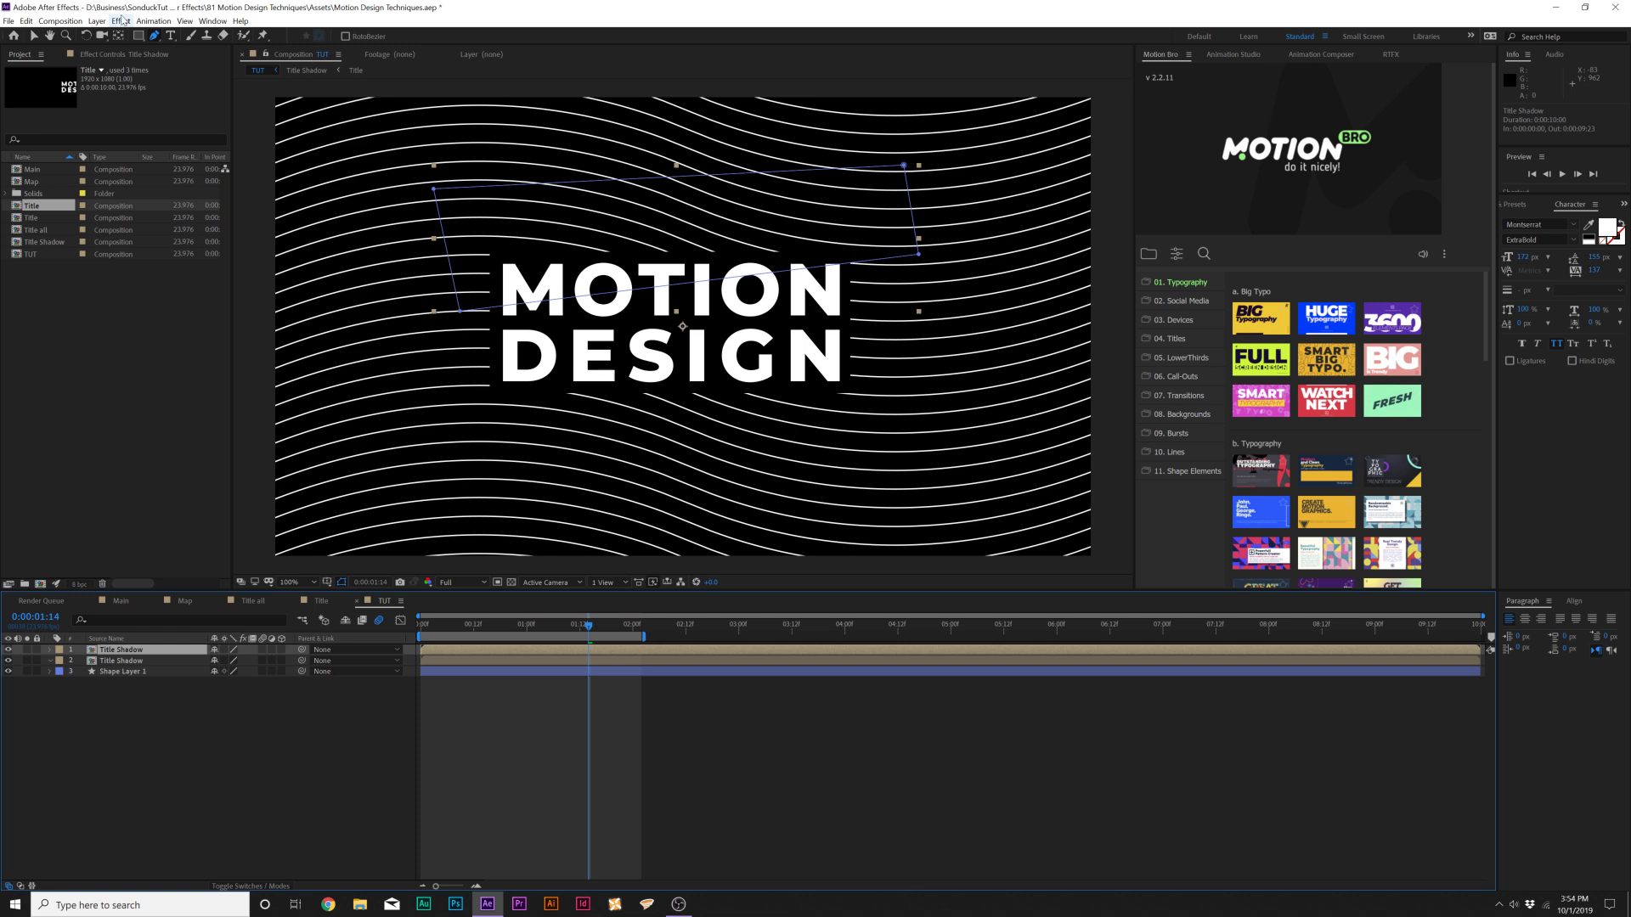
pyautogui.click(121, 20)
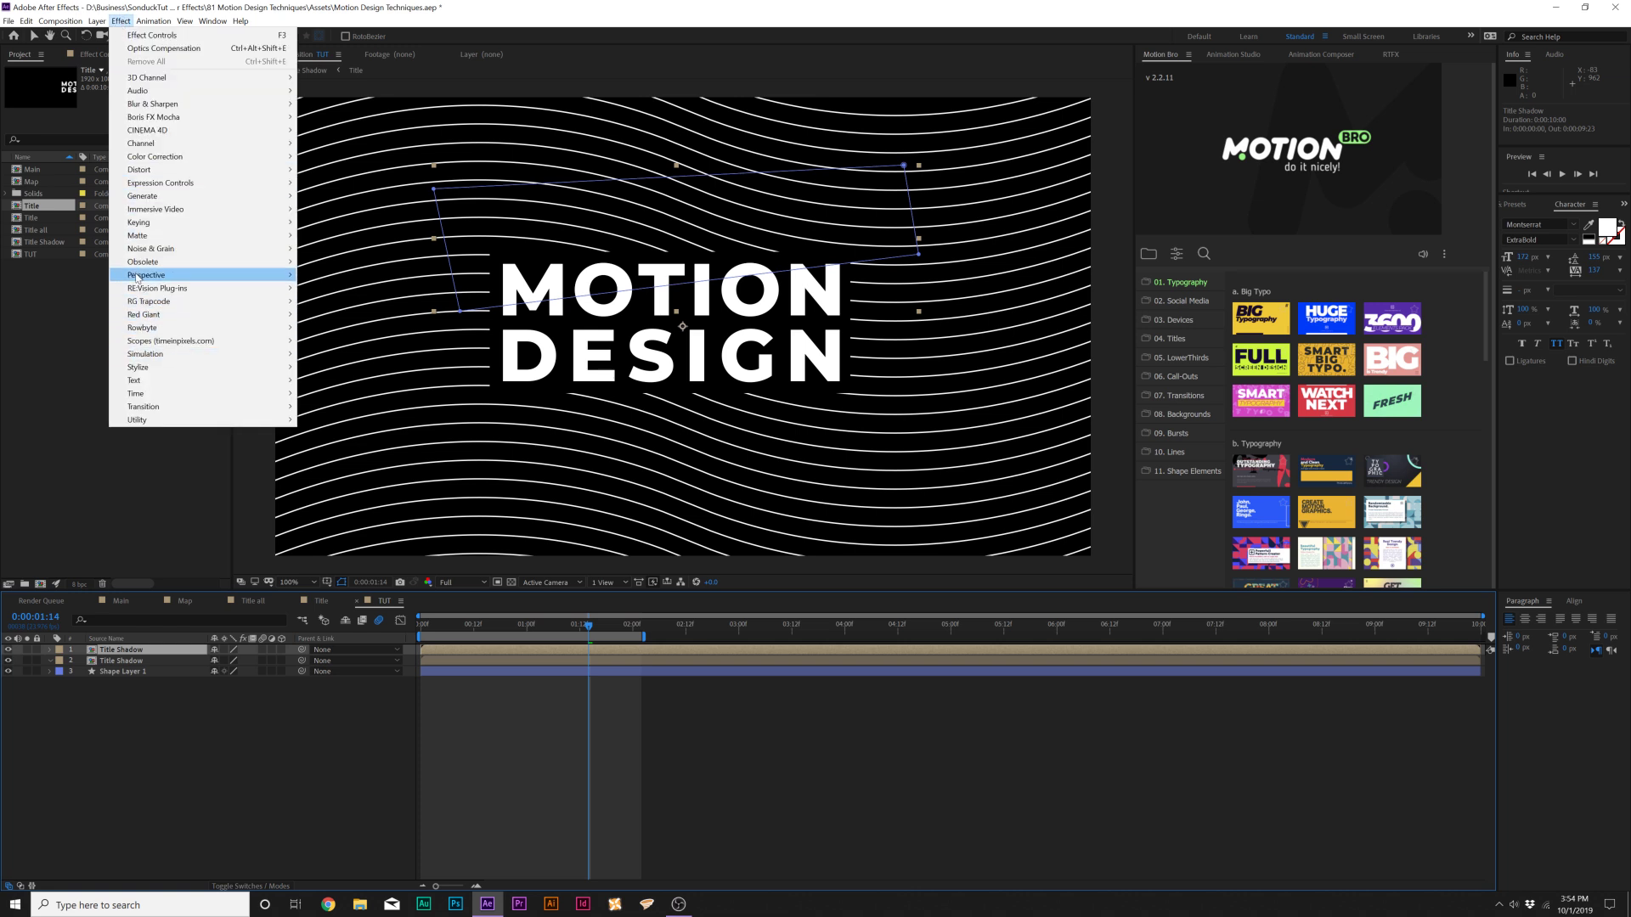
pyautogui.moveTo(135, 278)
pyautogui.click(329, 379)
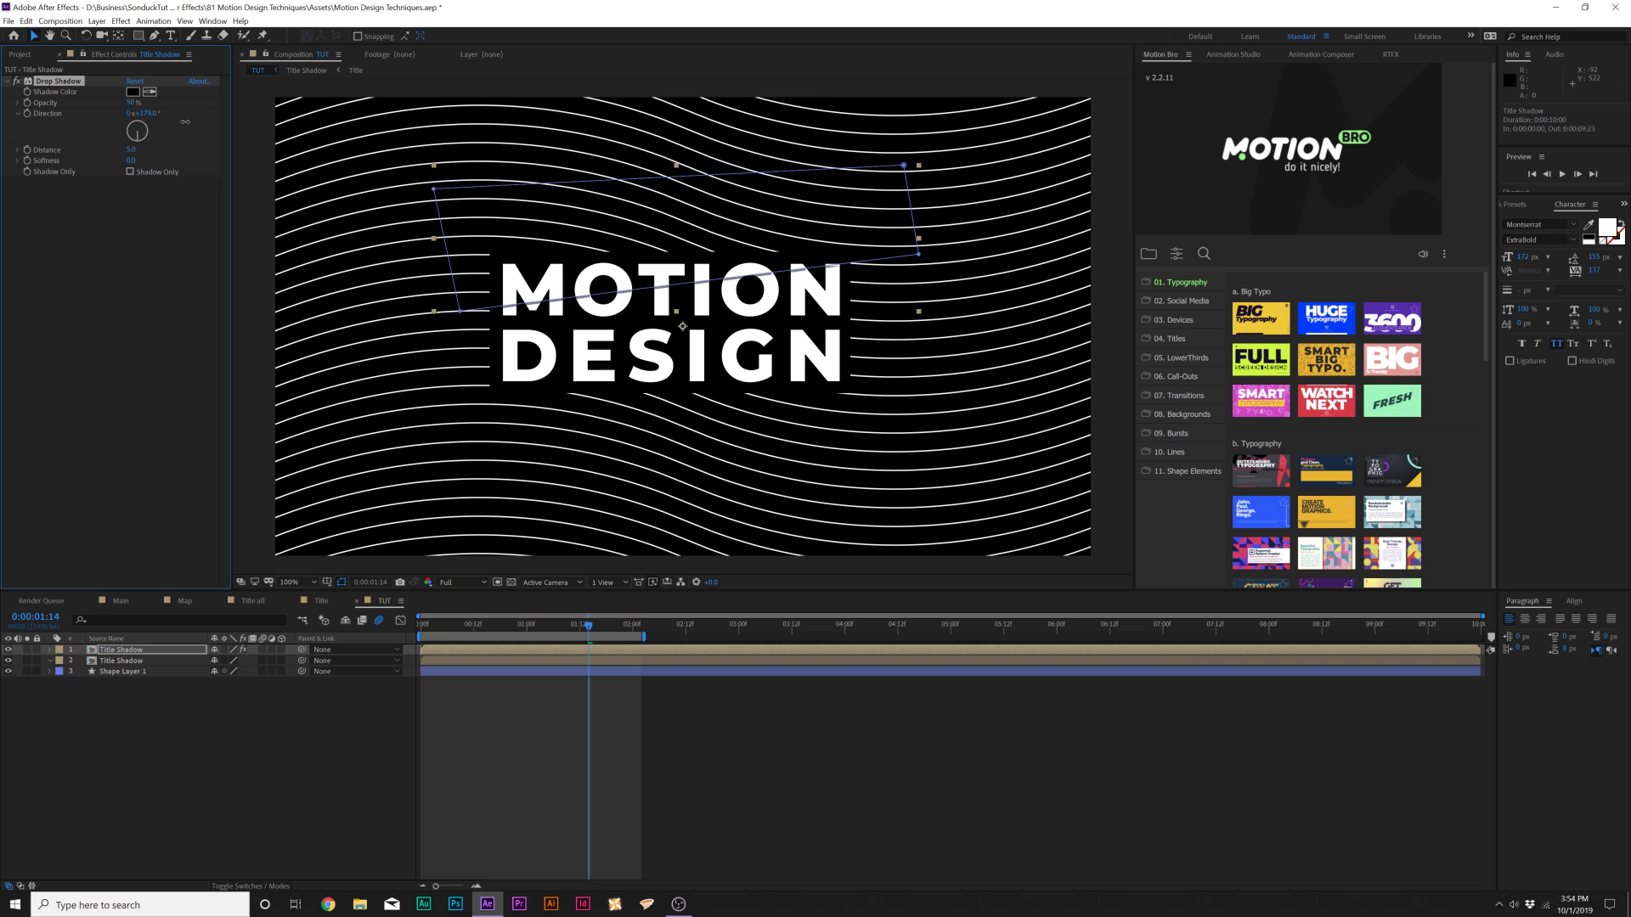
pyautogui.moveTo(151, 160); pyautogui.dragTo(166, 160)
# Duplicate the Drop Shadow twice, softening the copies to 75 and 525.
pyautogui.click(291, 728)
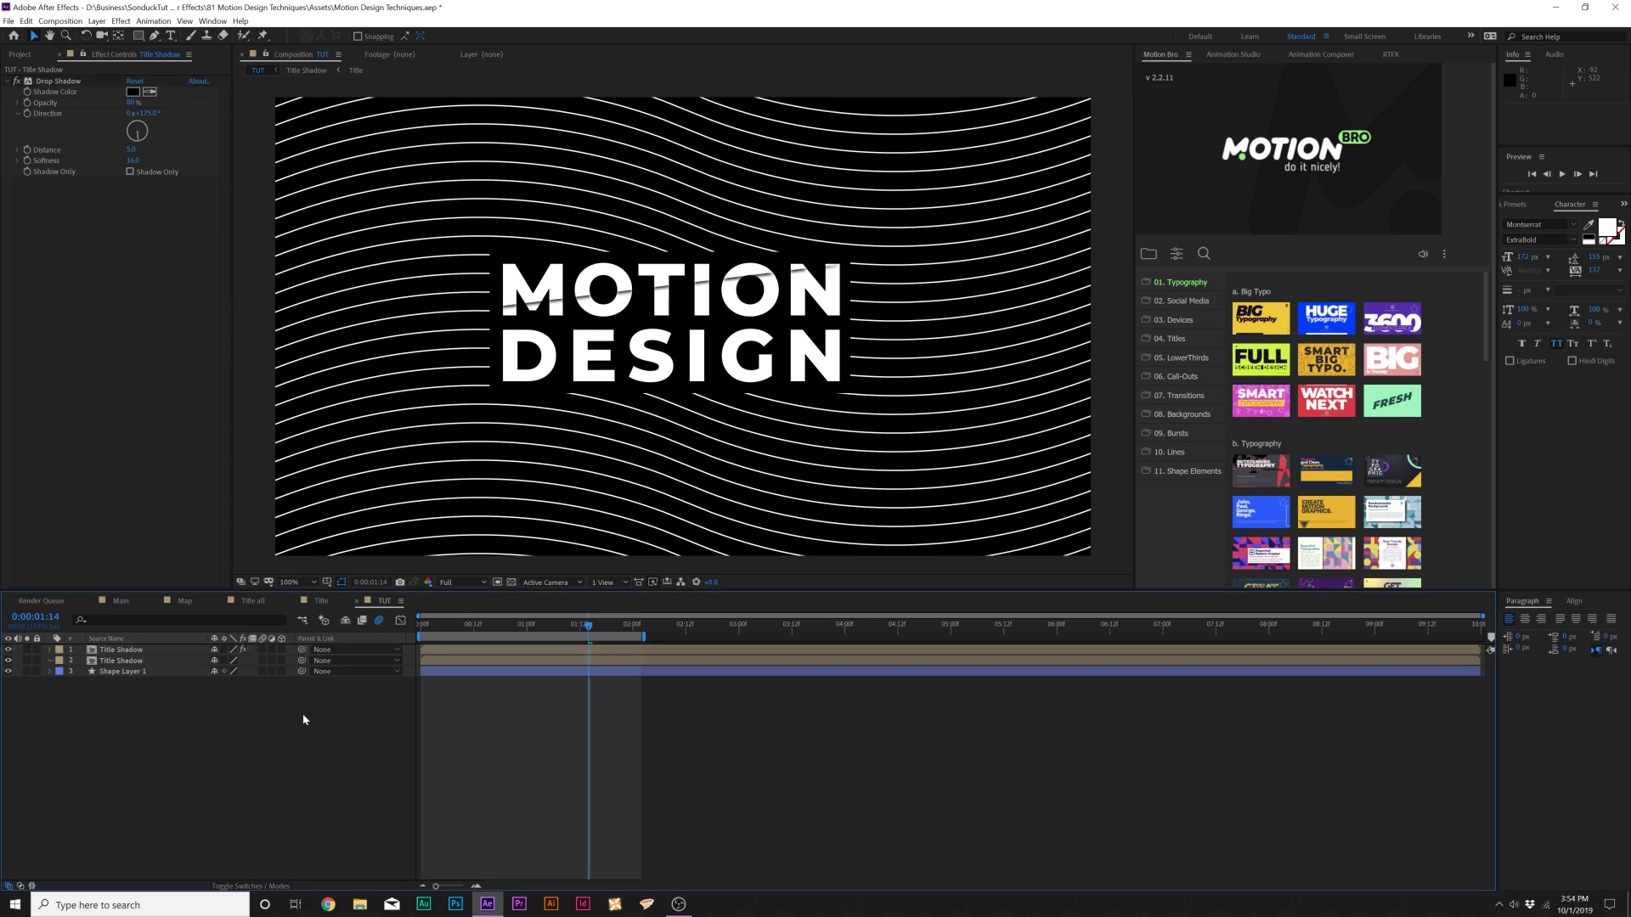
pyautogui.click(37, 80)
pyautogui.hotkey('ctrl', 'd')
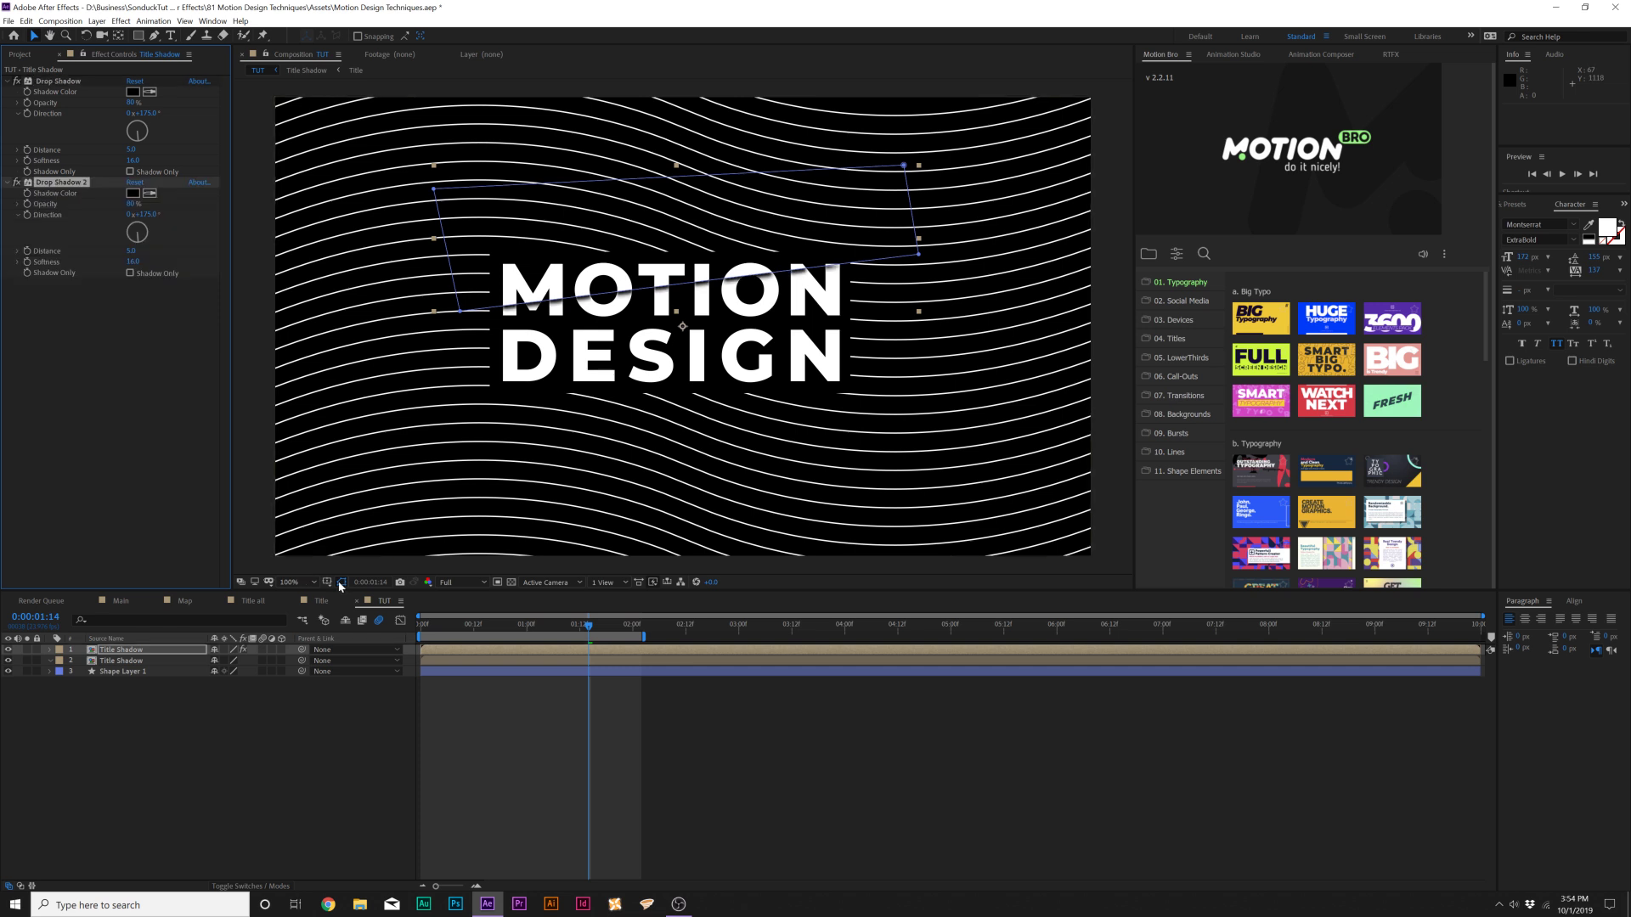
pyautogui.press('.')
pyautogui.moveTo(132, 262)
pyautogui.mouseDown()
pyautogui.moveTo(170, 265)
pyautogui.moveTo(139, 254)
pyautogui.mouseUp()
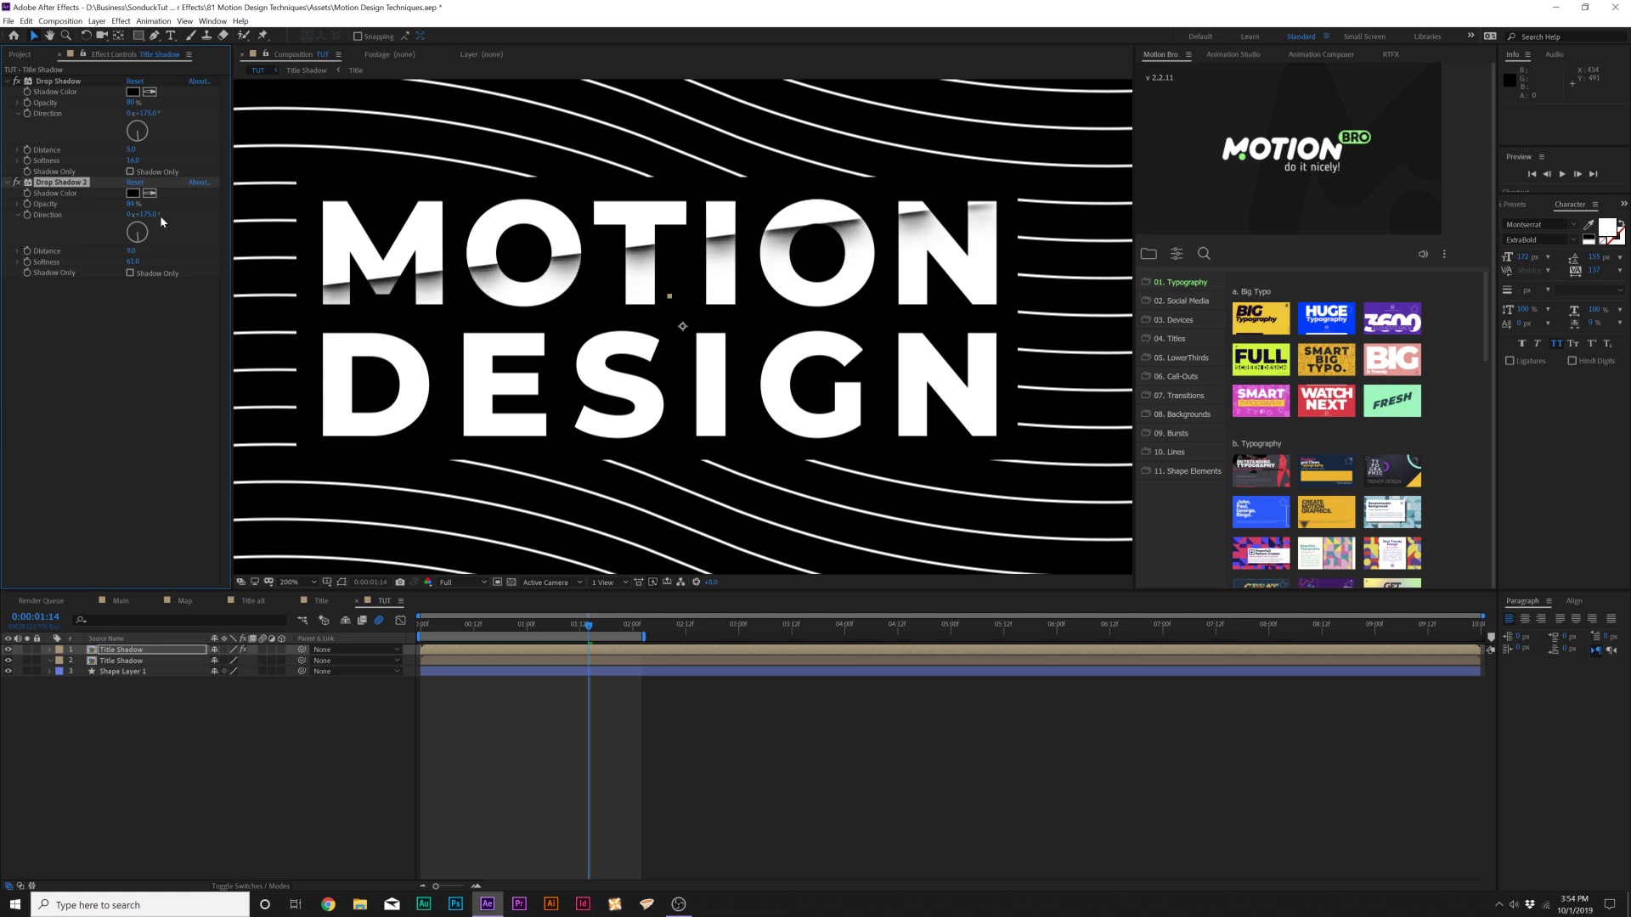
pyautogui.hotkey('ctrl', 'd')
pyautogui.moveTo(133, 363); pyautogui.dragTo(291, 367)
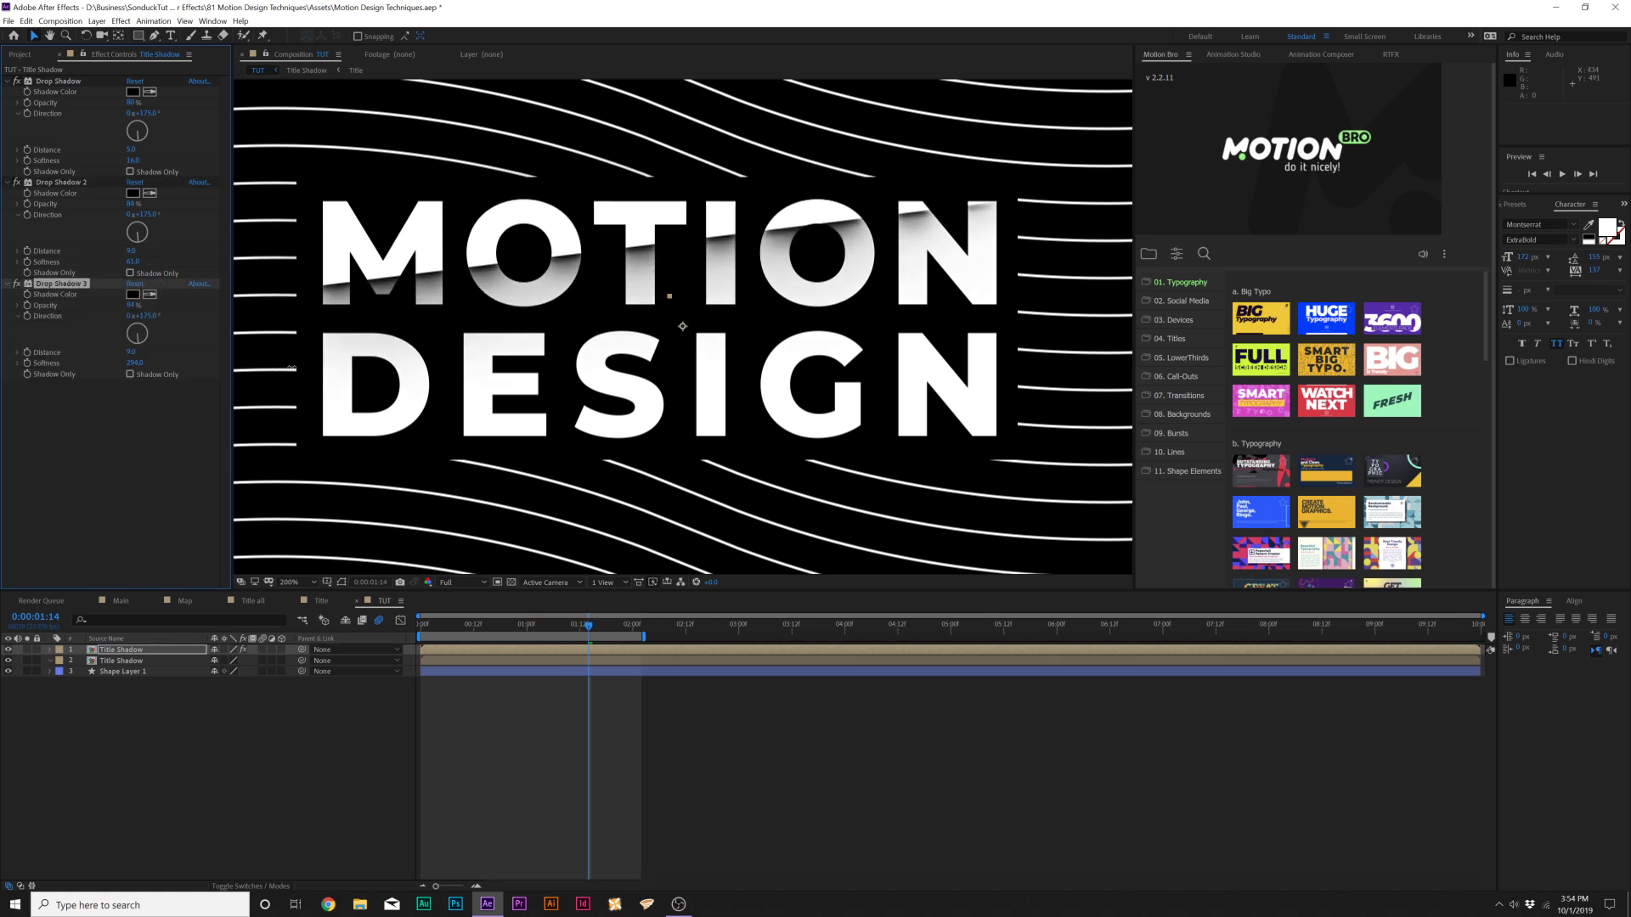
pyautogui.moveTo(131, 371); pyautogui.dragTo(254, 365)
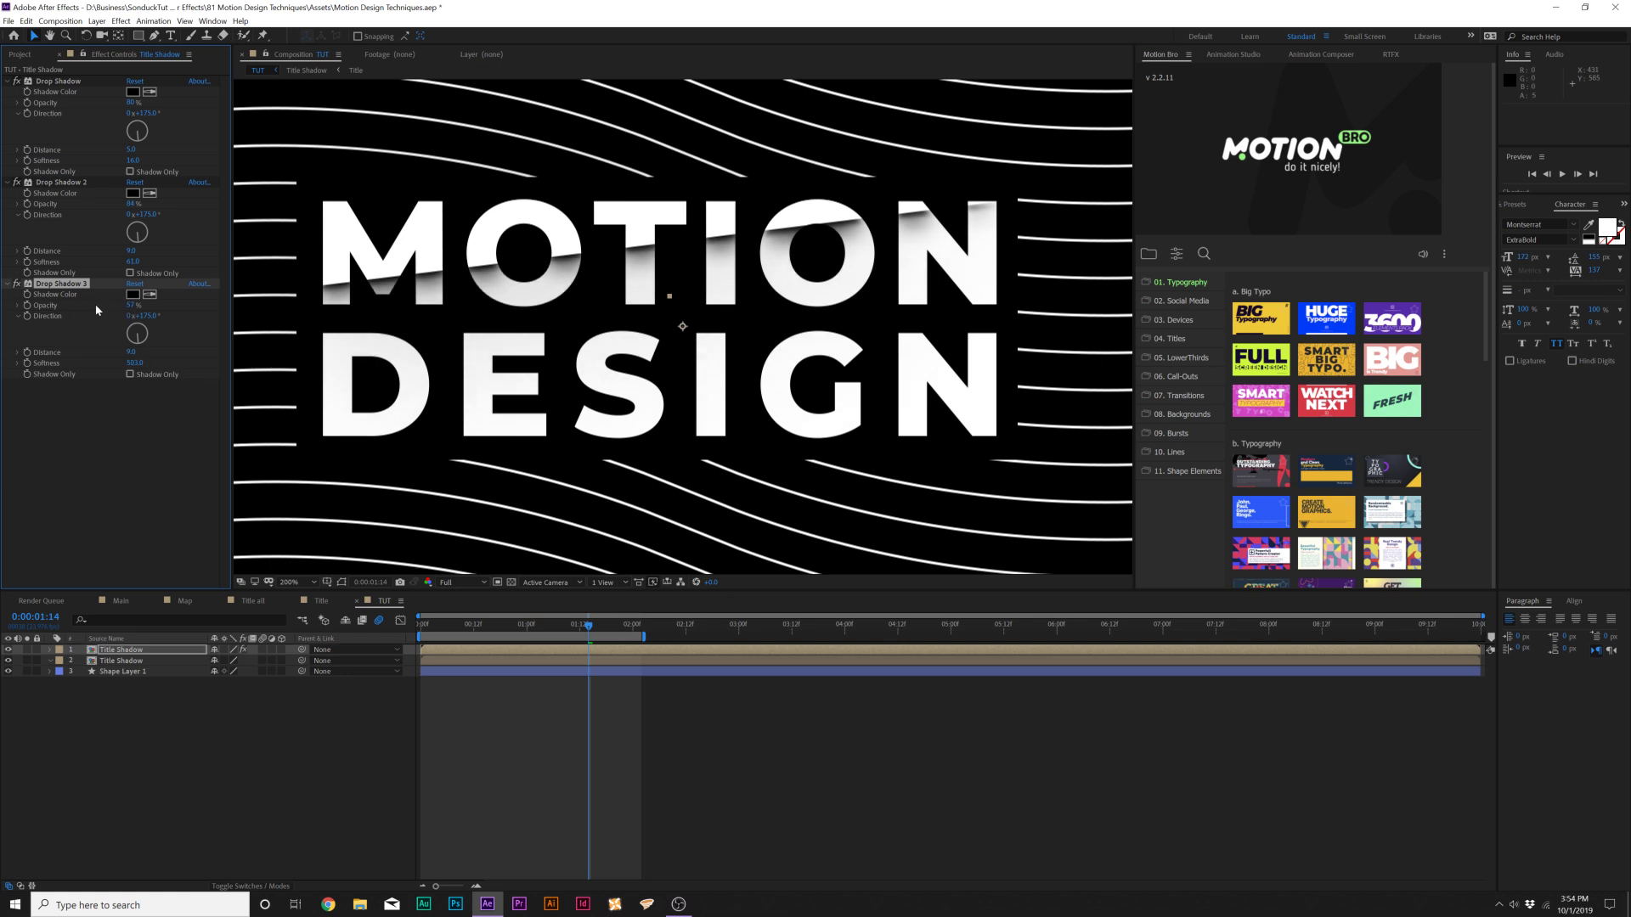
pyautogui.click(236, 726)
pyautogui.scroll(-4, 485, 502)
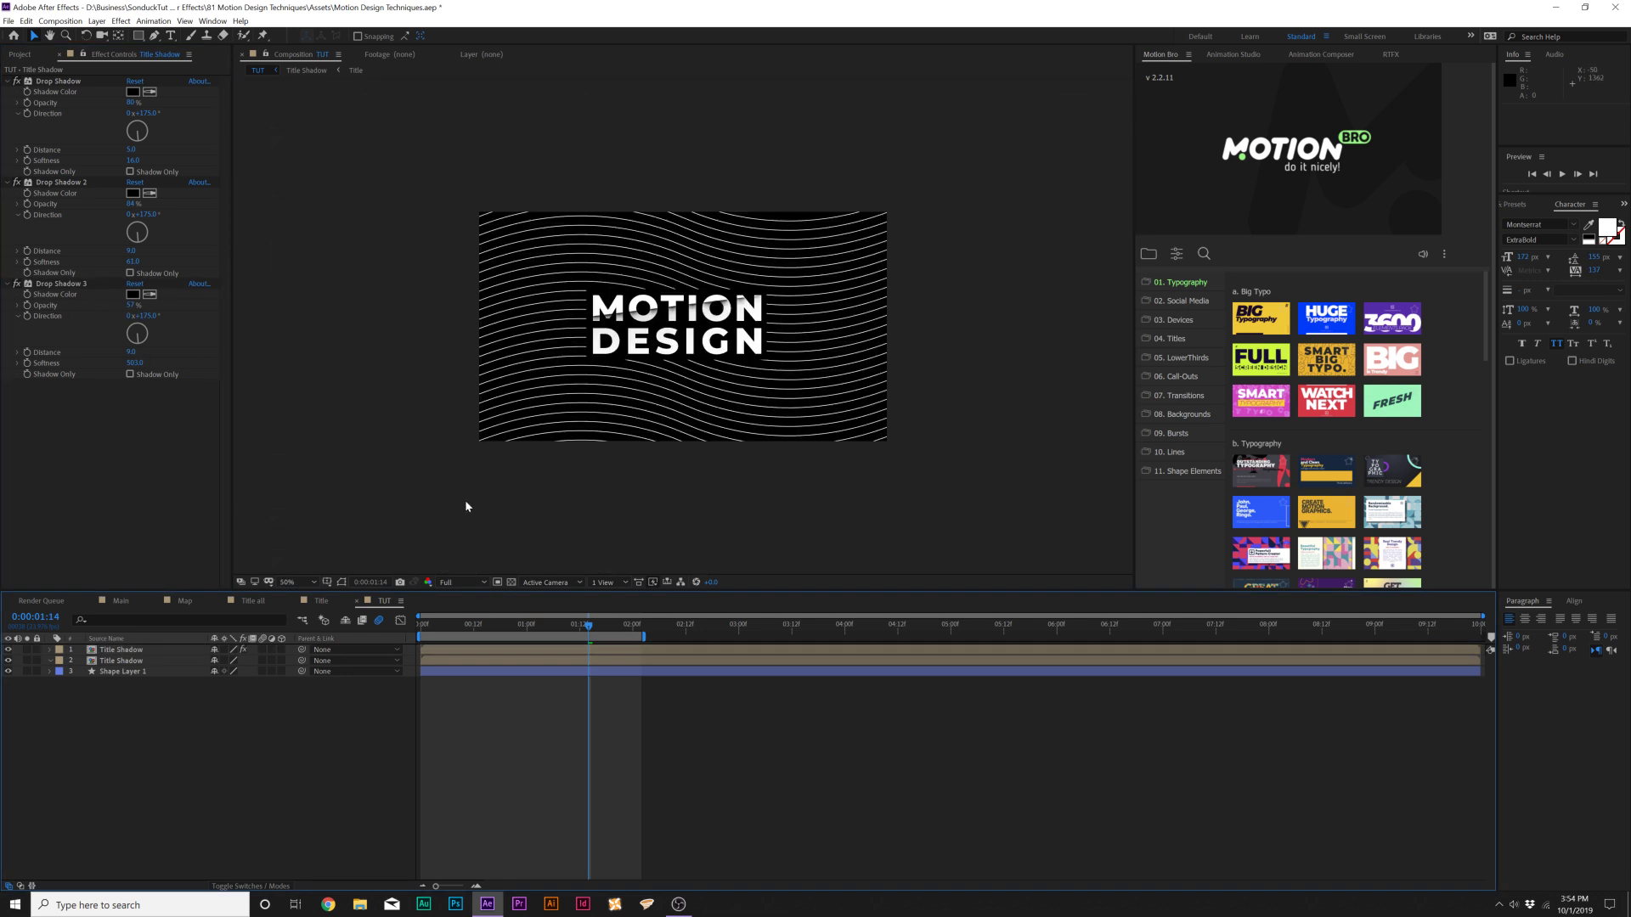
pyautogui.scroll(1, 466, 502)
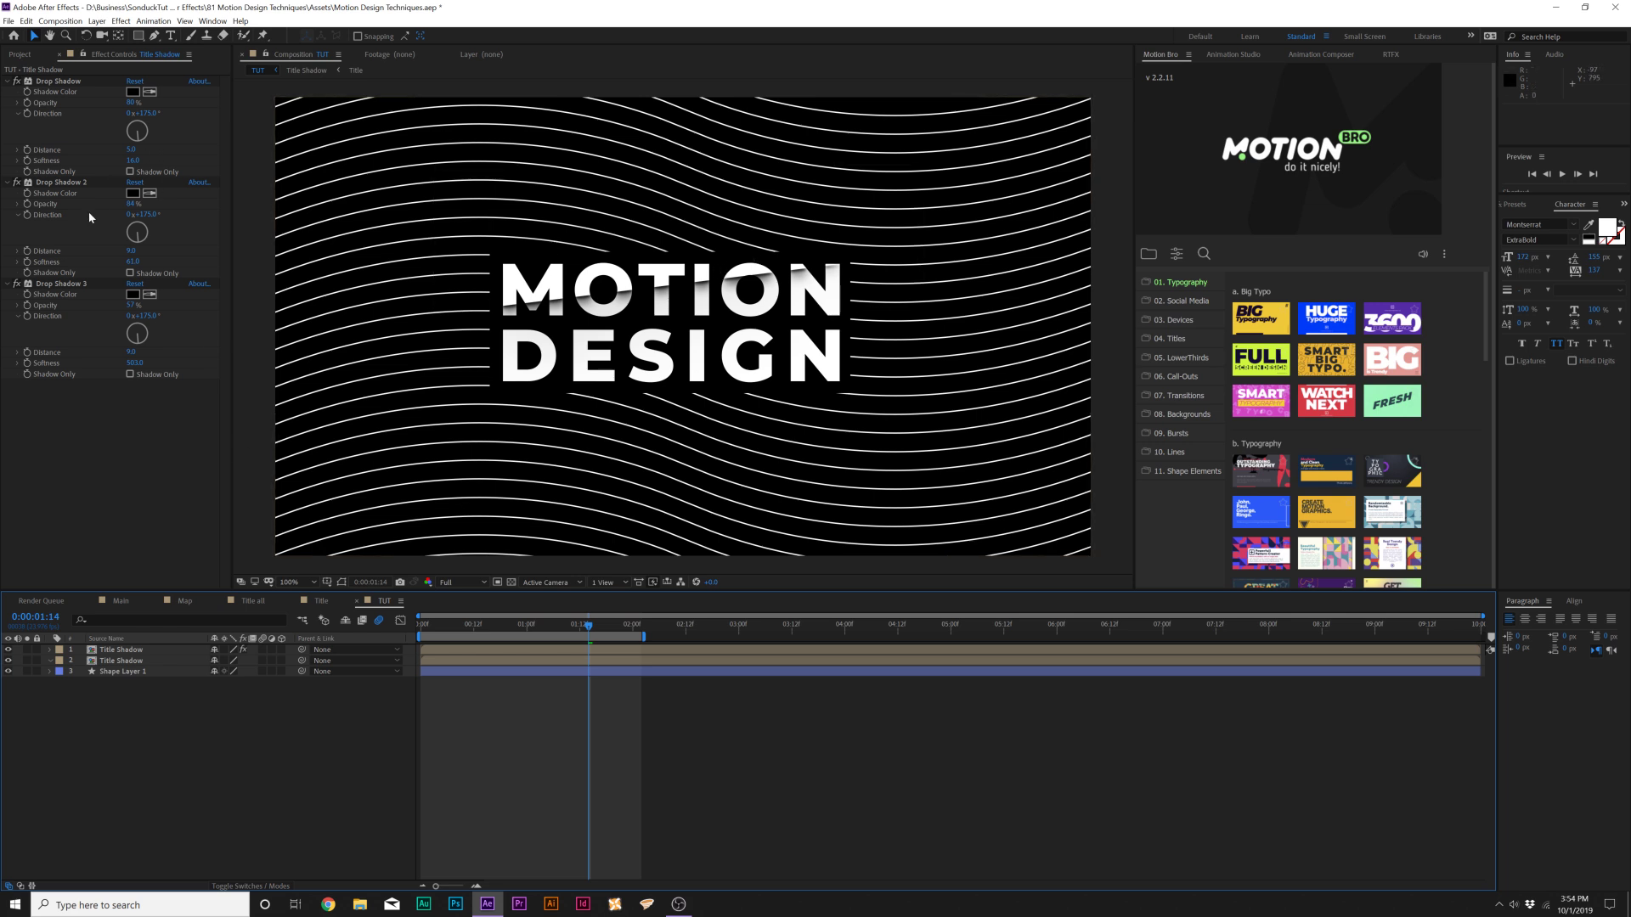
# Duplicate the top Title Shadow layer and remove the copy's existing mask.
pyautogui.click(114, 649)
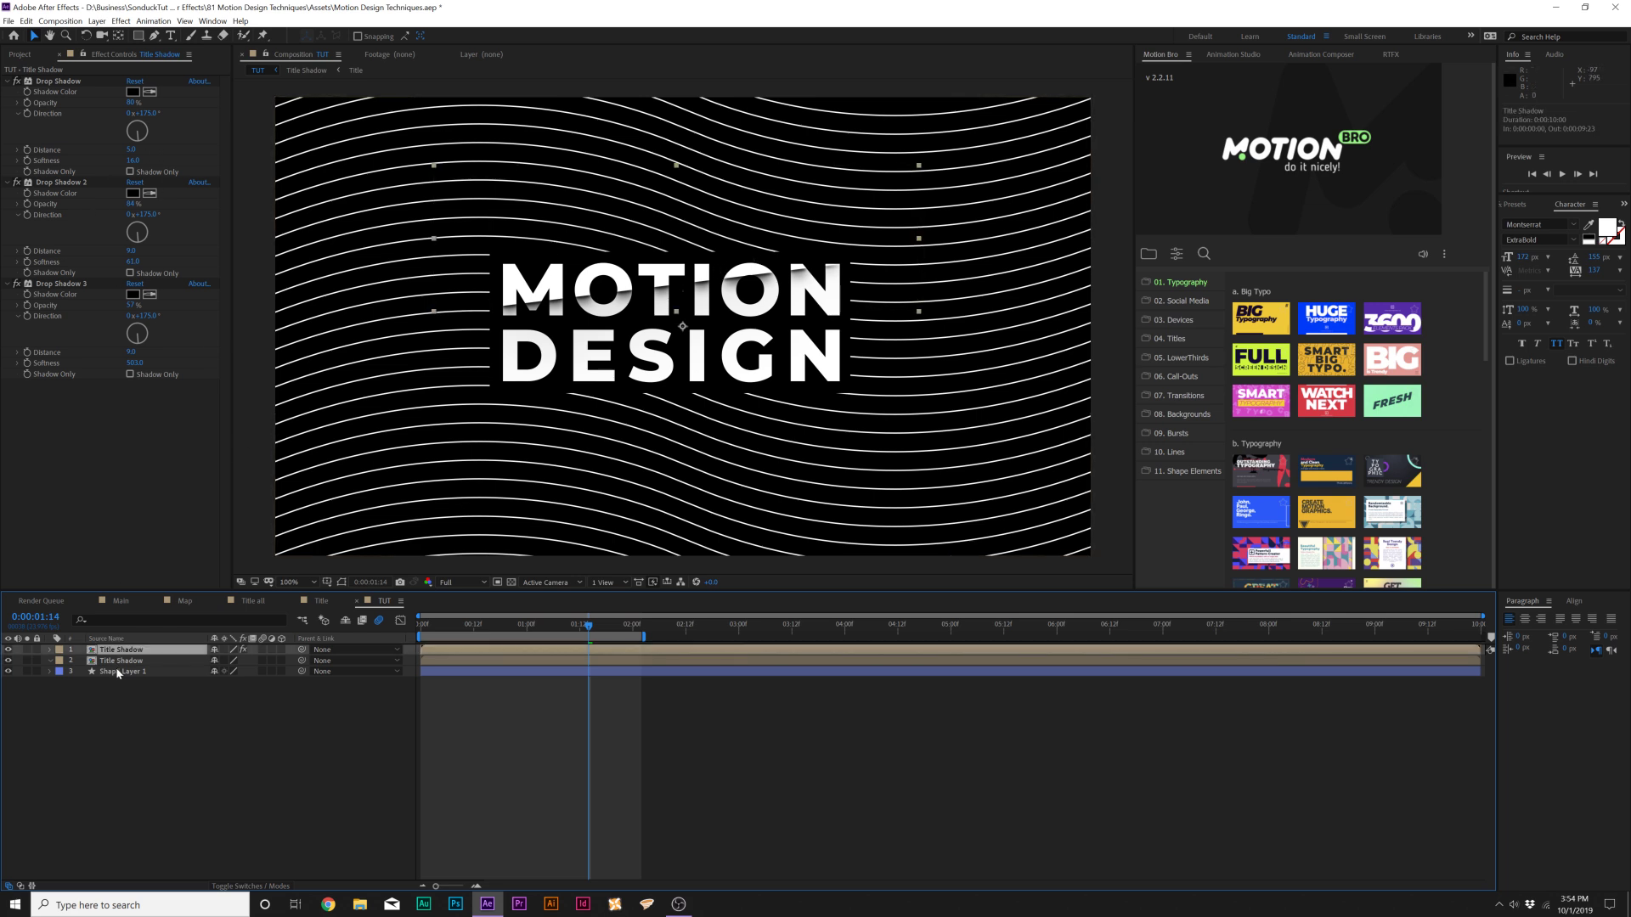
pyautogui.hotkey('ctrl', 'd')
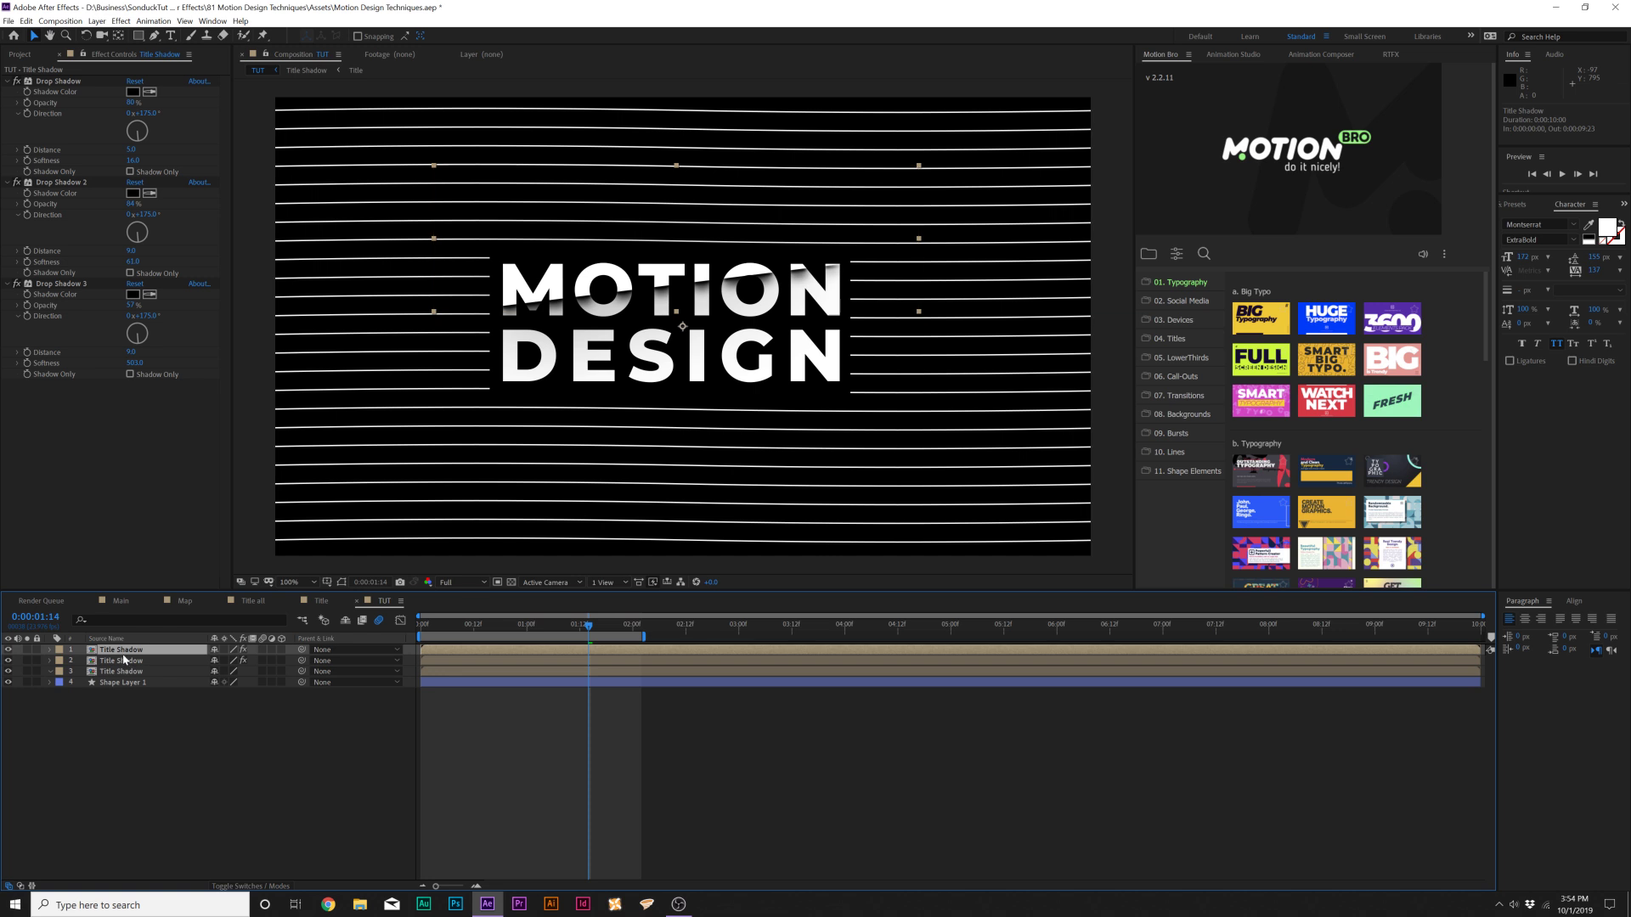
pyautogui.press('m')
pyautogui.click(102, 661)
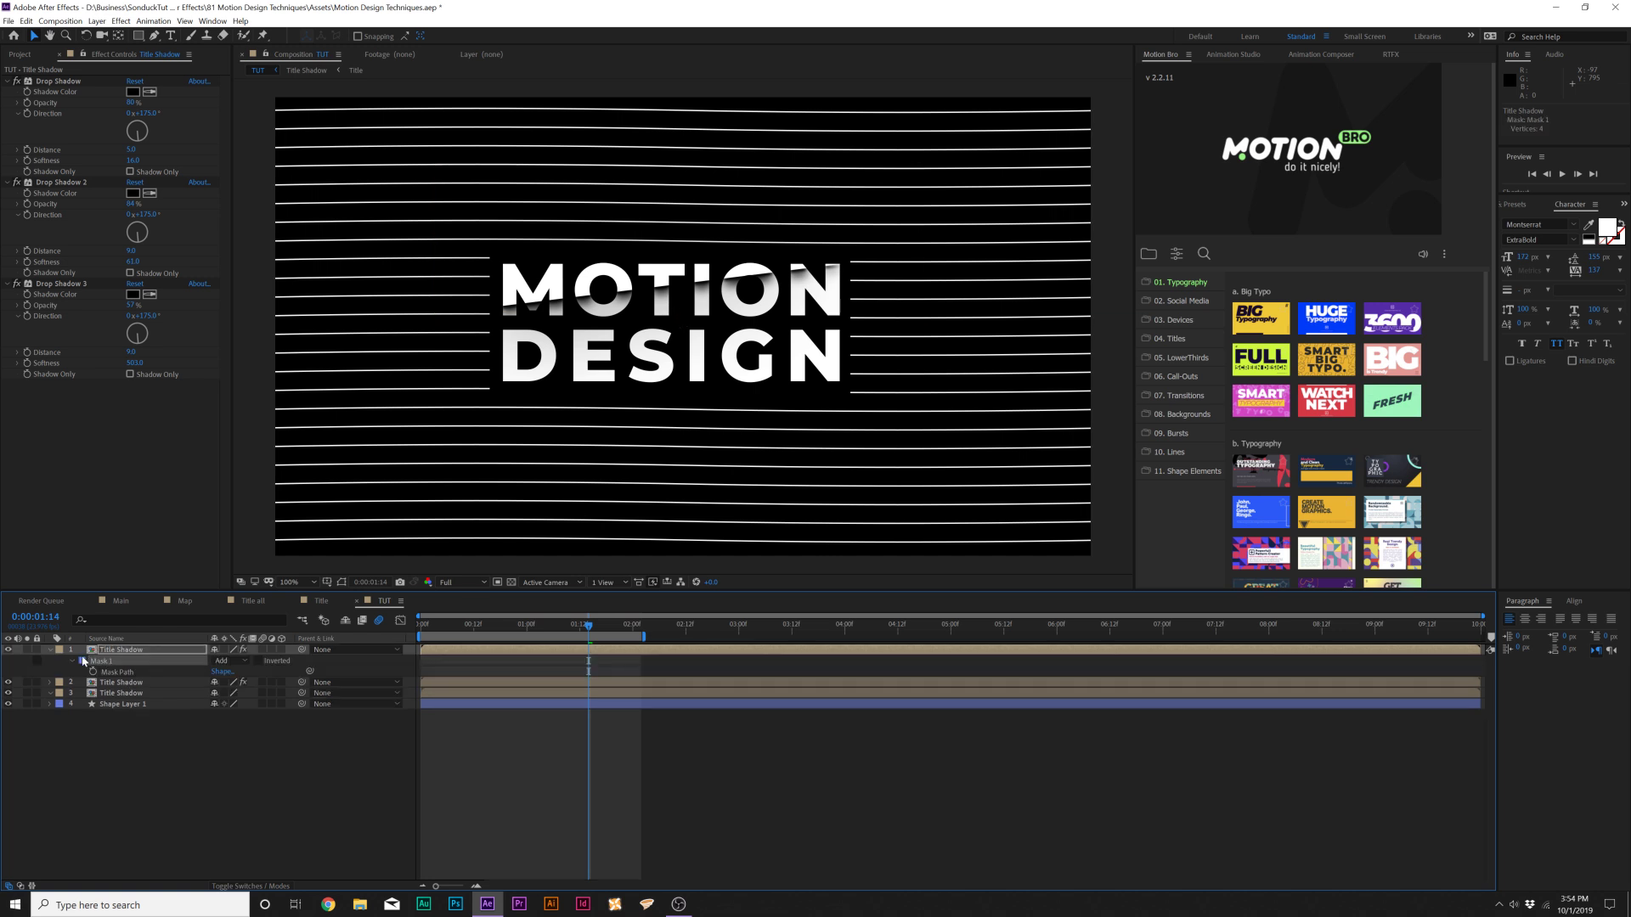
pyautogui.hotkey('ctrl', 'z')
# Draw a new four-point mask on the copy around the lower strip of the title.
pyautogui.click(155, 36)
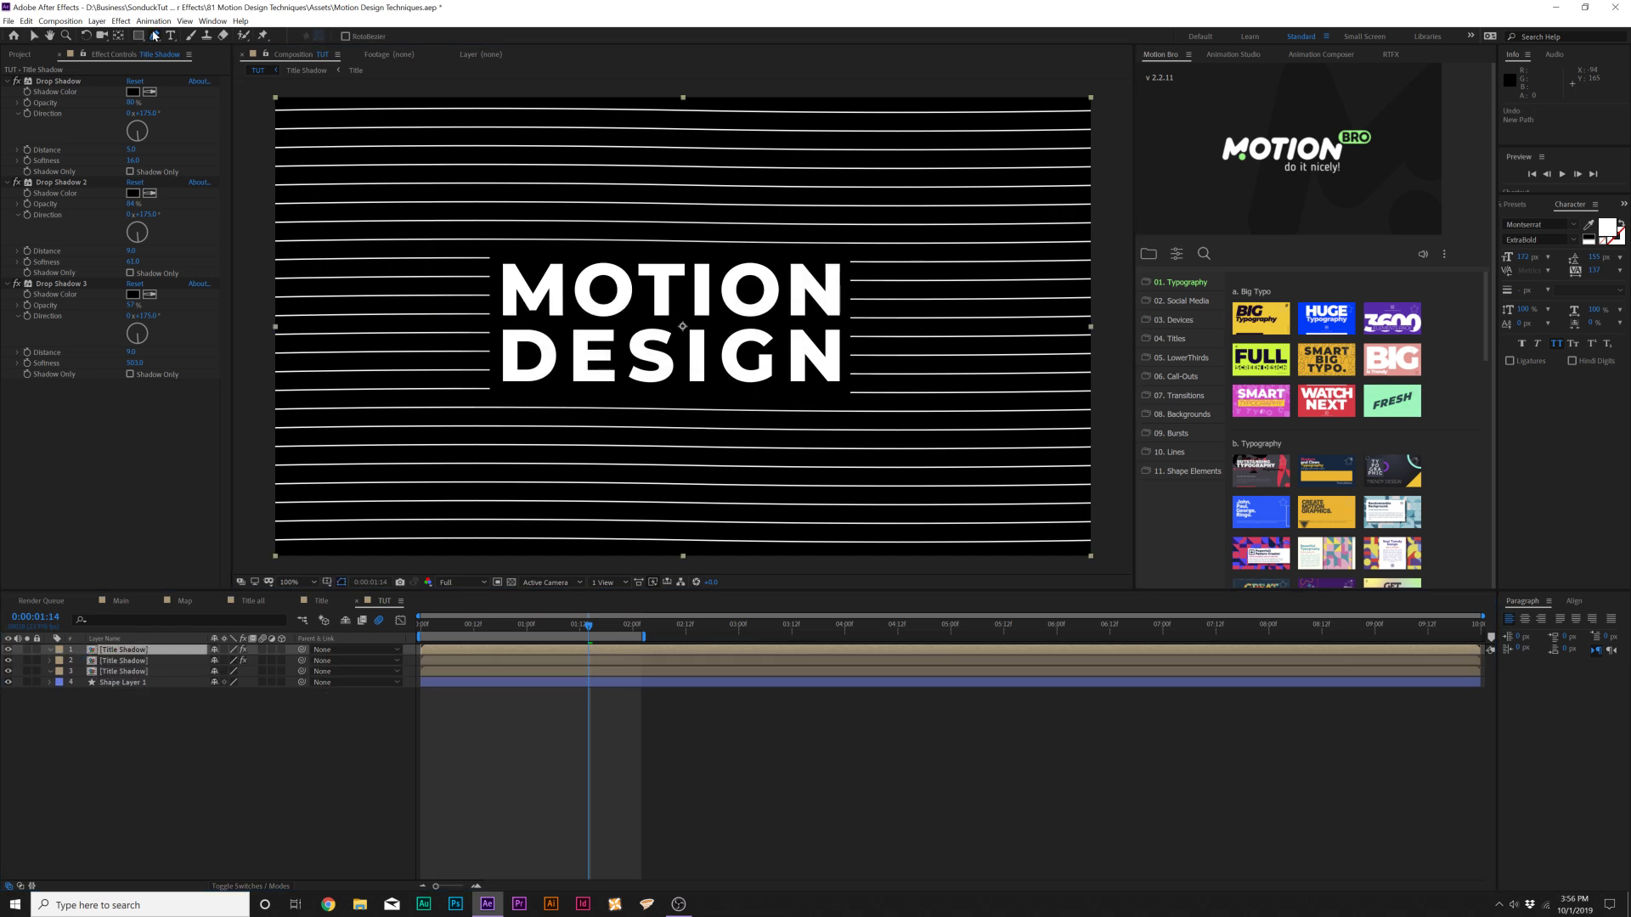
pyautogui.click(473, 324)
pyautogui.click(868, 328)
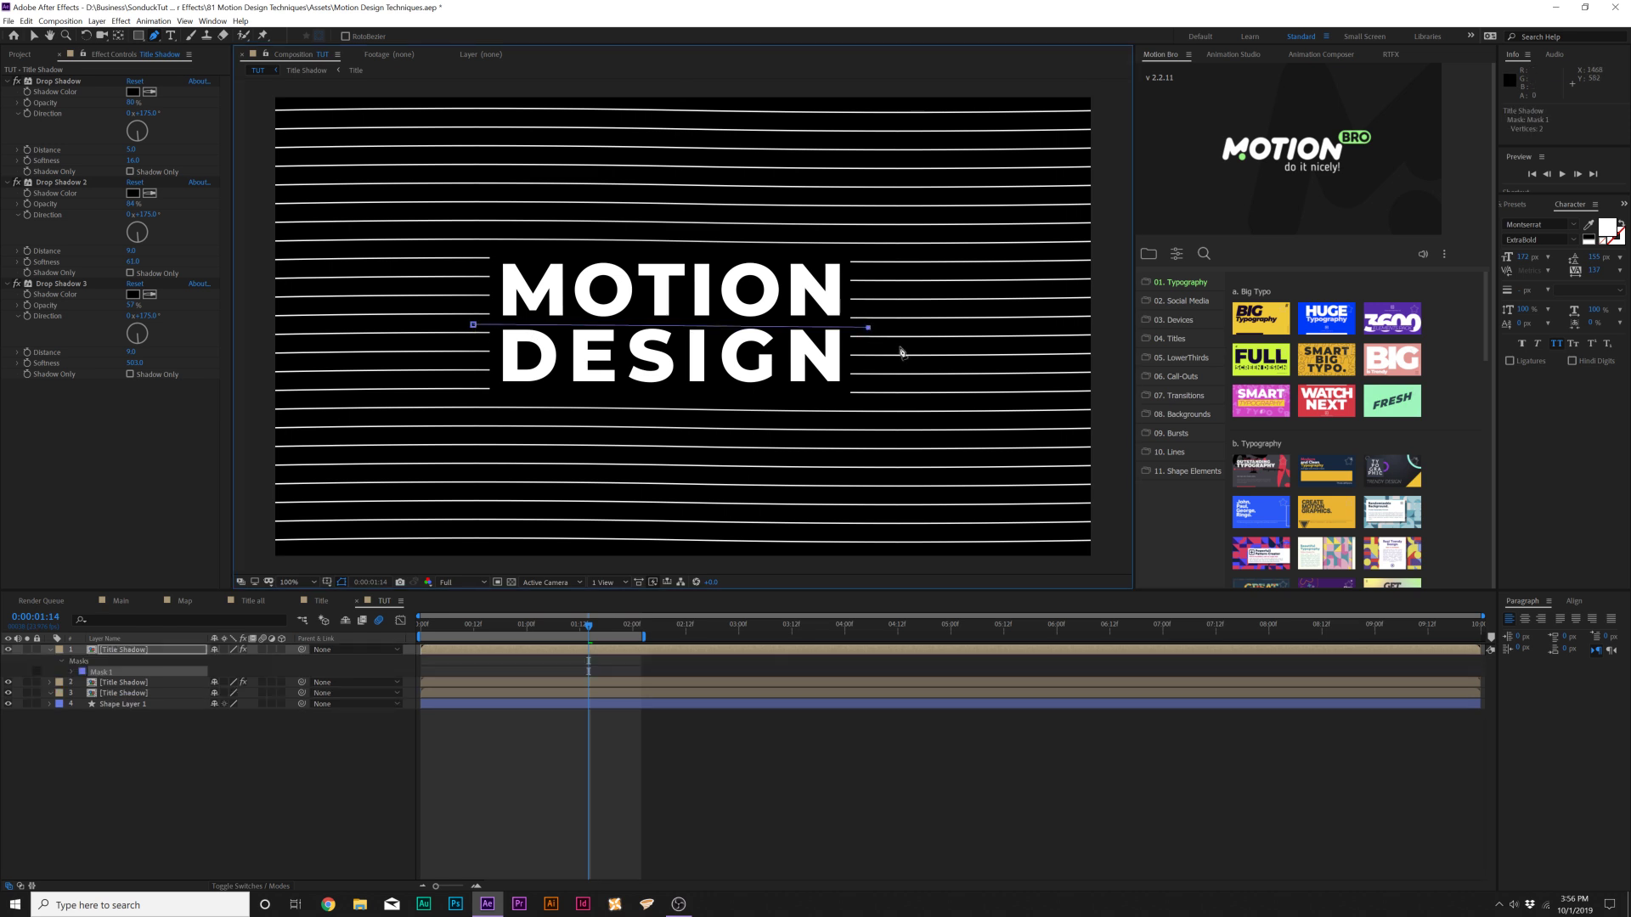
pyautogui.click(485, 372)
pyautogui.click(473, 325)
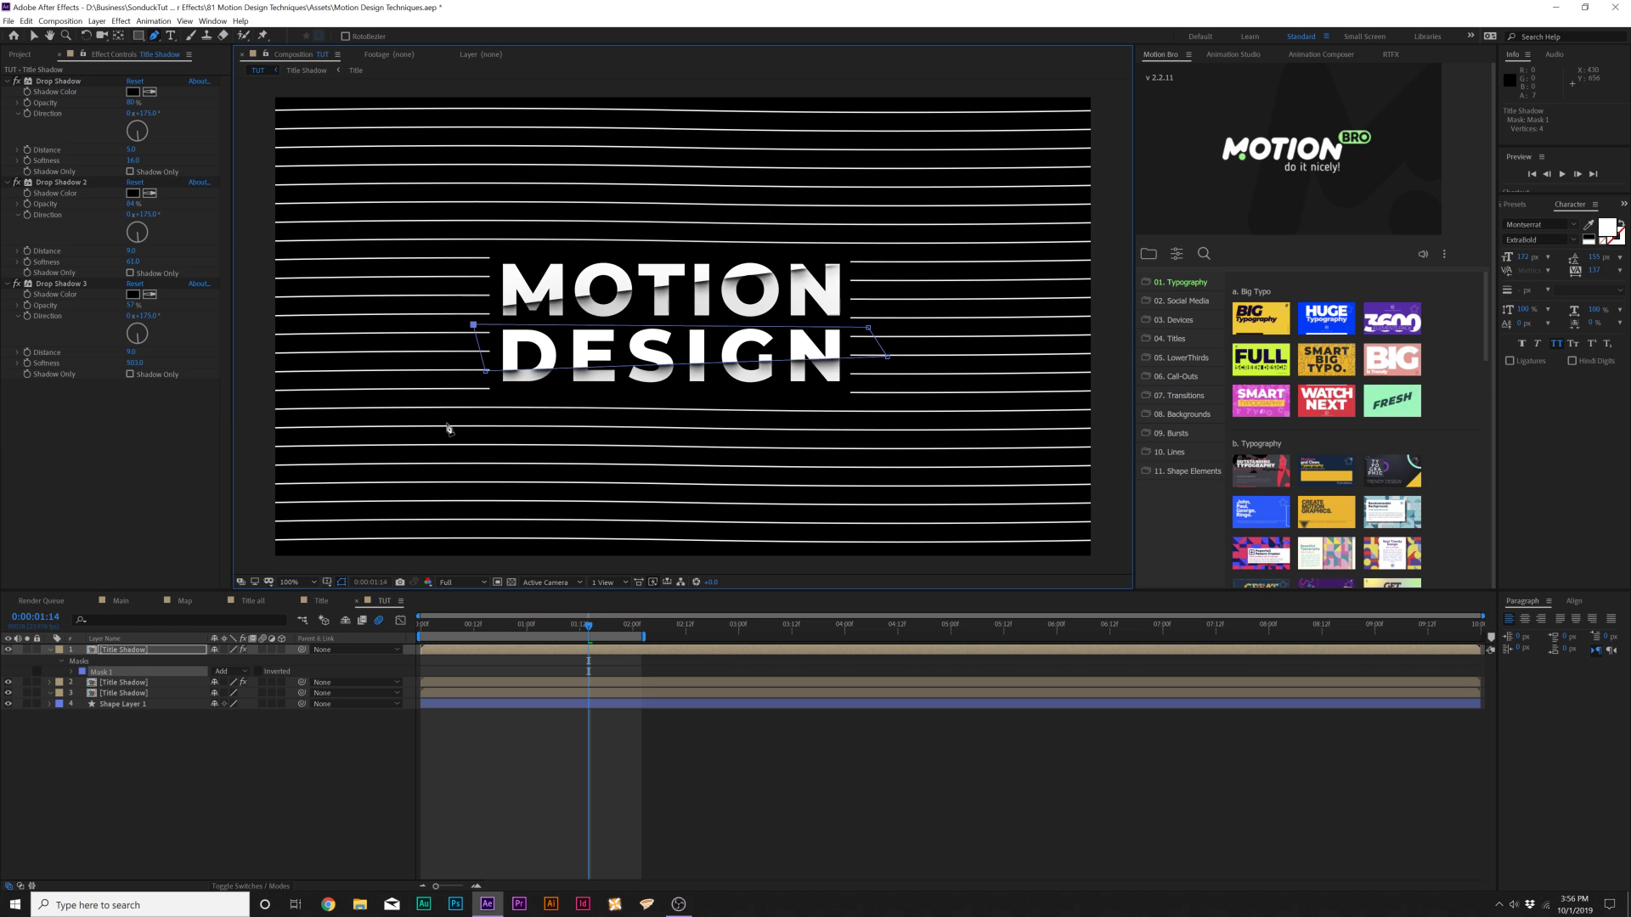
pyautogui.click(224, 821)
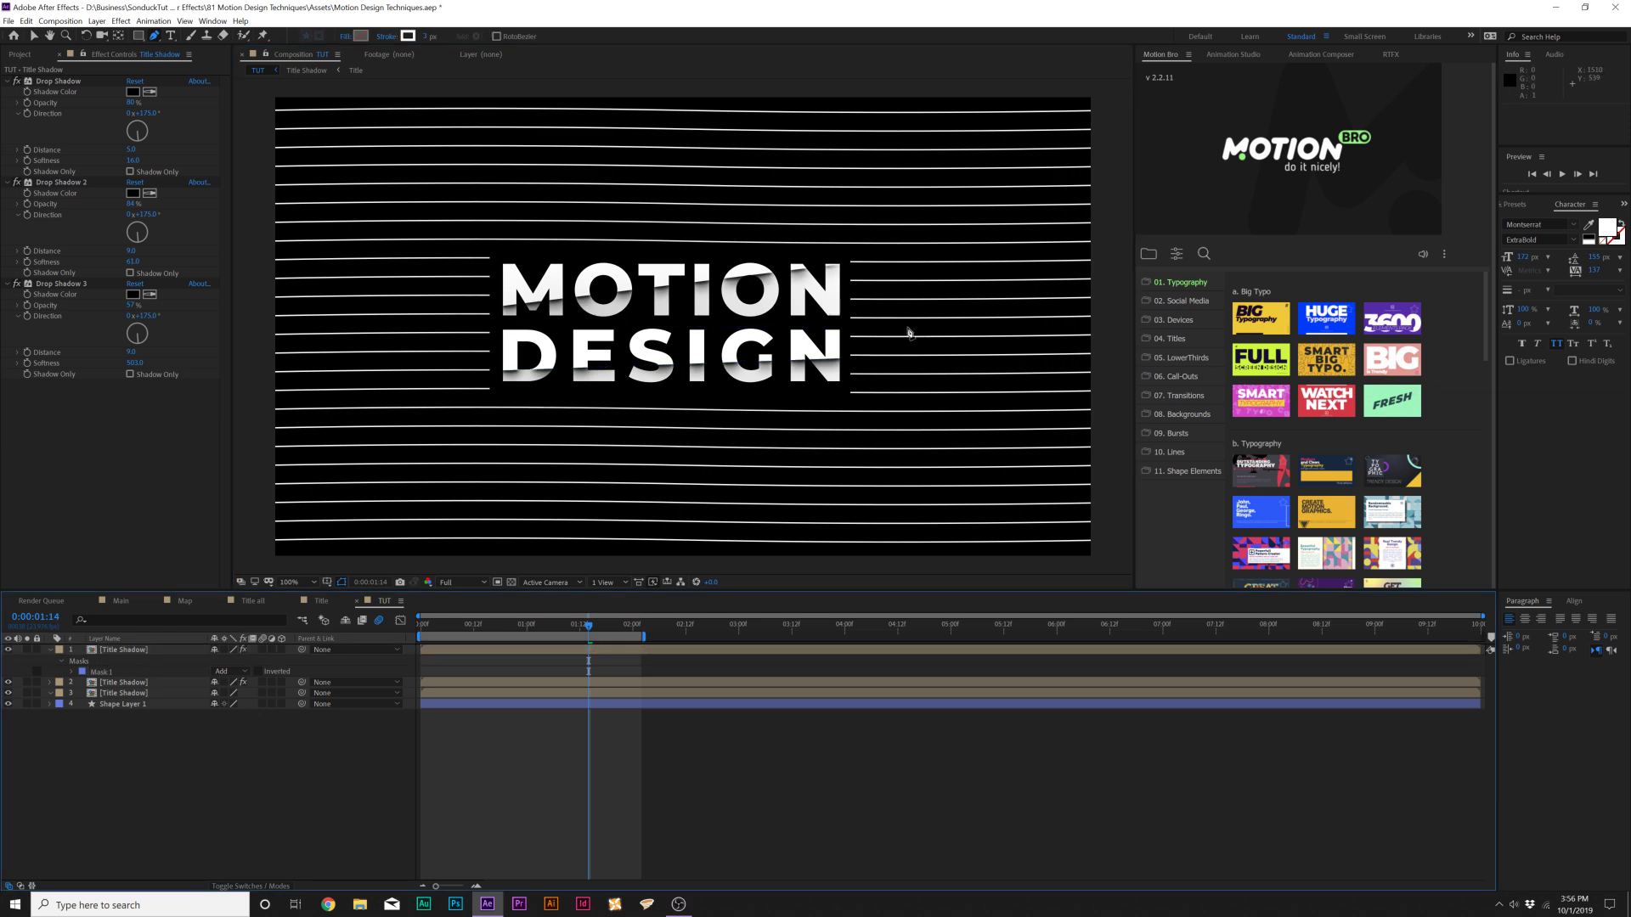
# Keyframe both layers' mask paths at the start, then shift the second mask right at 0:00:04:17.
pyautogui.keyDown('ctrl'); pyautogui.click(147, 661); pyautogui.keyUp('ctrl')
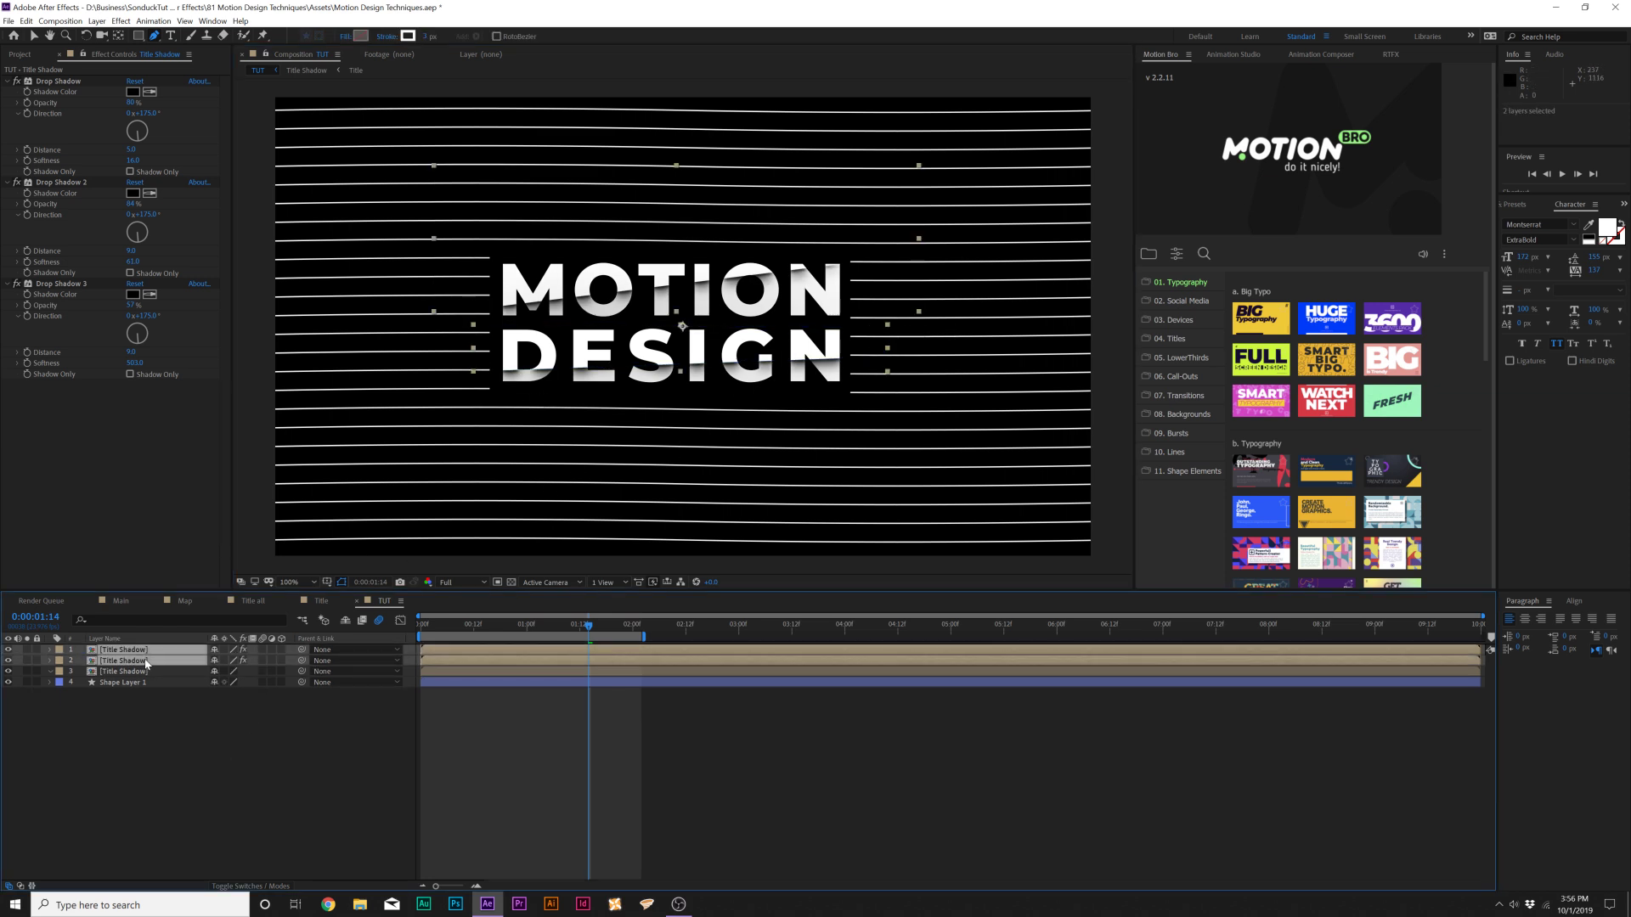
pyautogui.press('m')
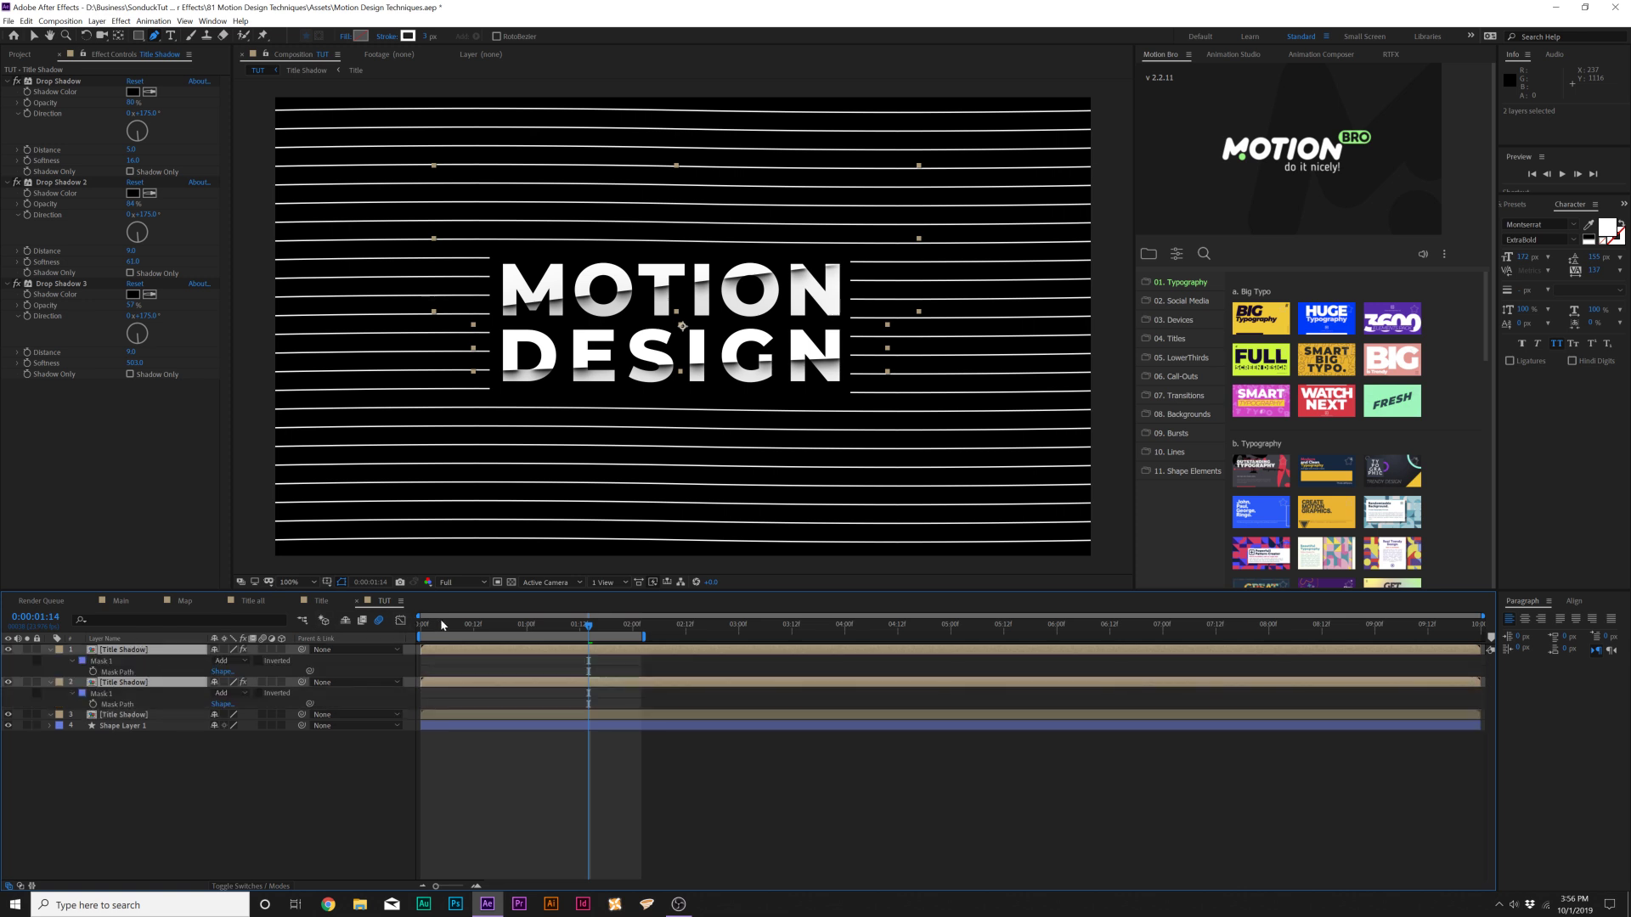
pyautogui.moveTo(440, 624); pyautogui.dragTo(407, 632)
pyautogui.click(94, 671)
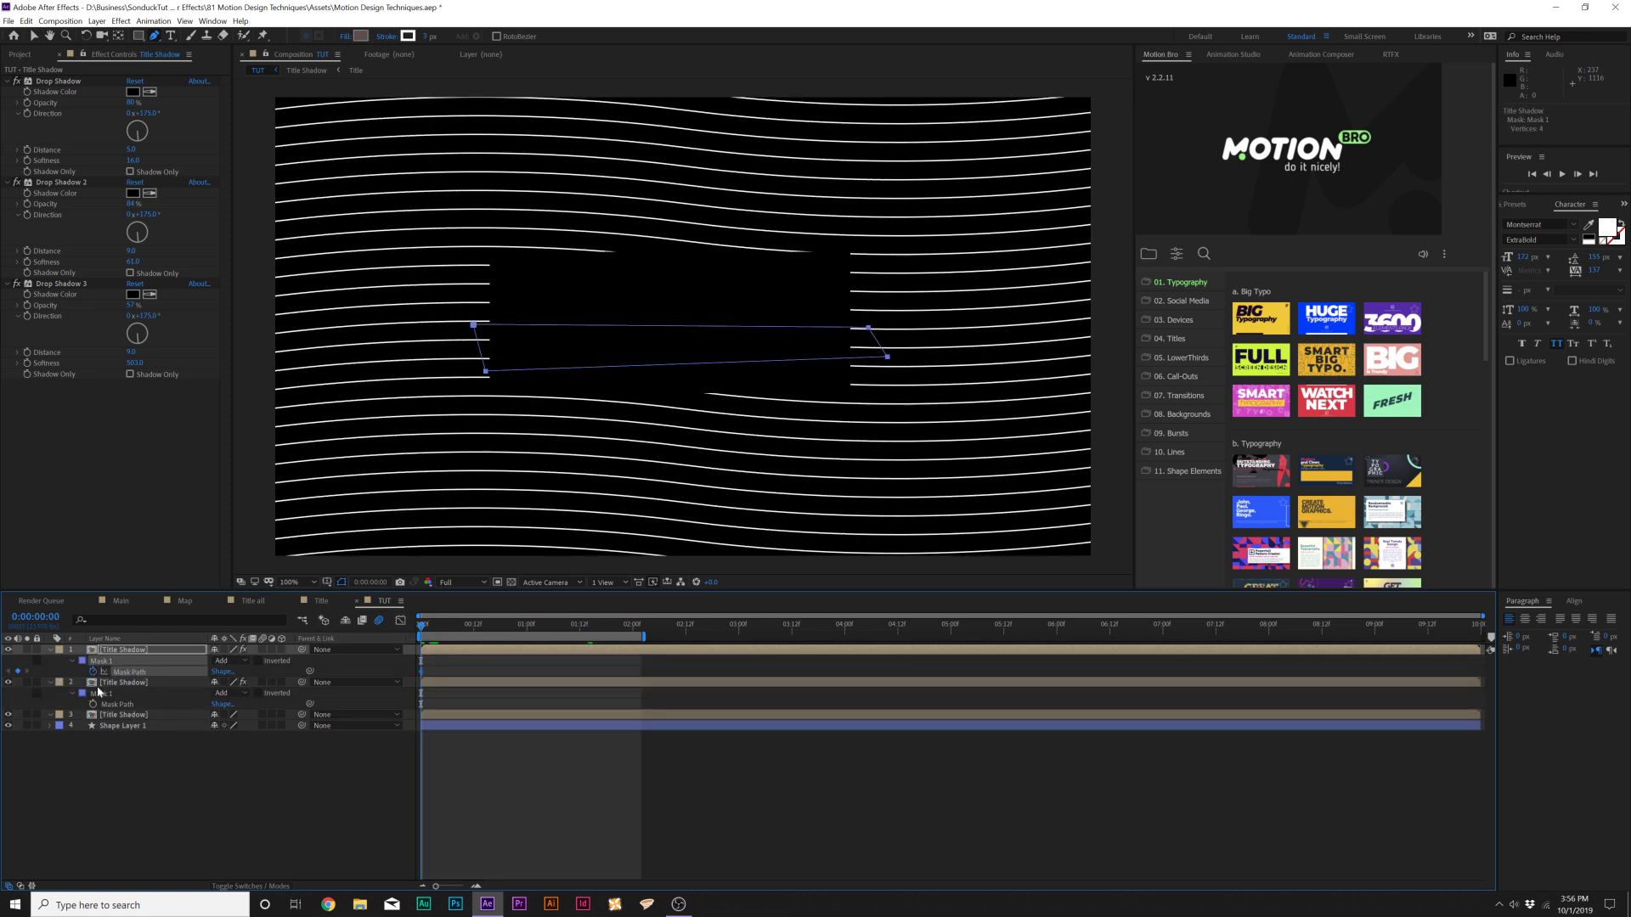
pyautogui.click(93, 704)
pyautogui.moveTo(421, 624); pyautogui.dragTo(955, 624)
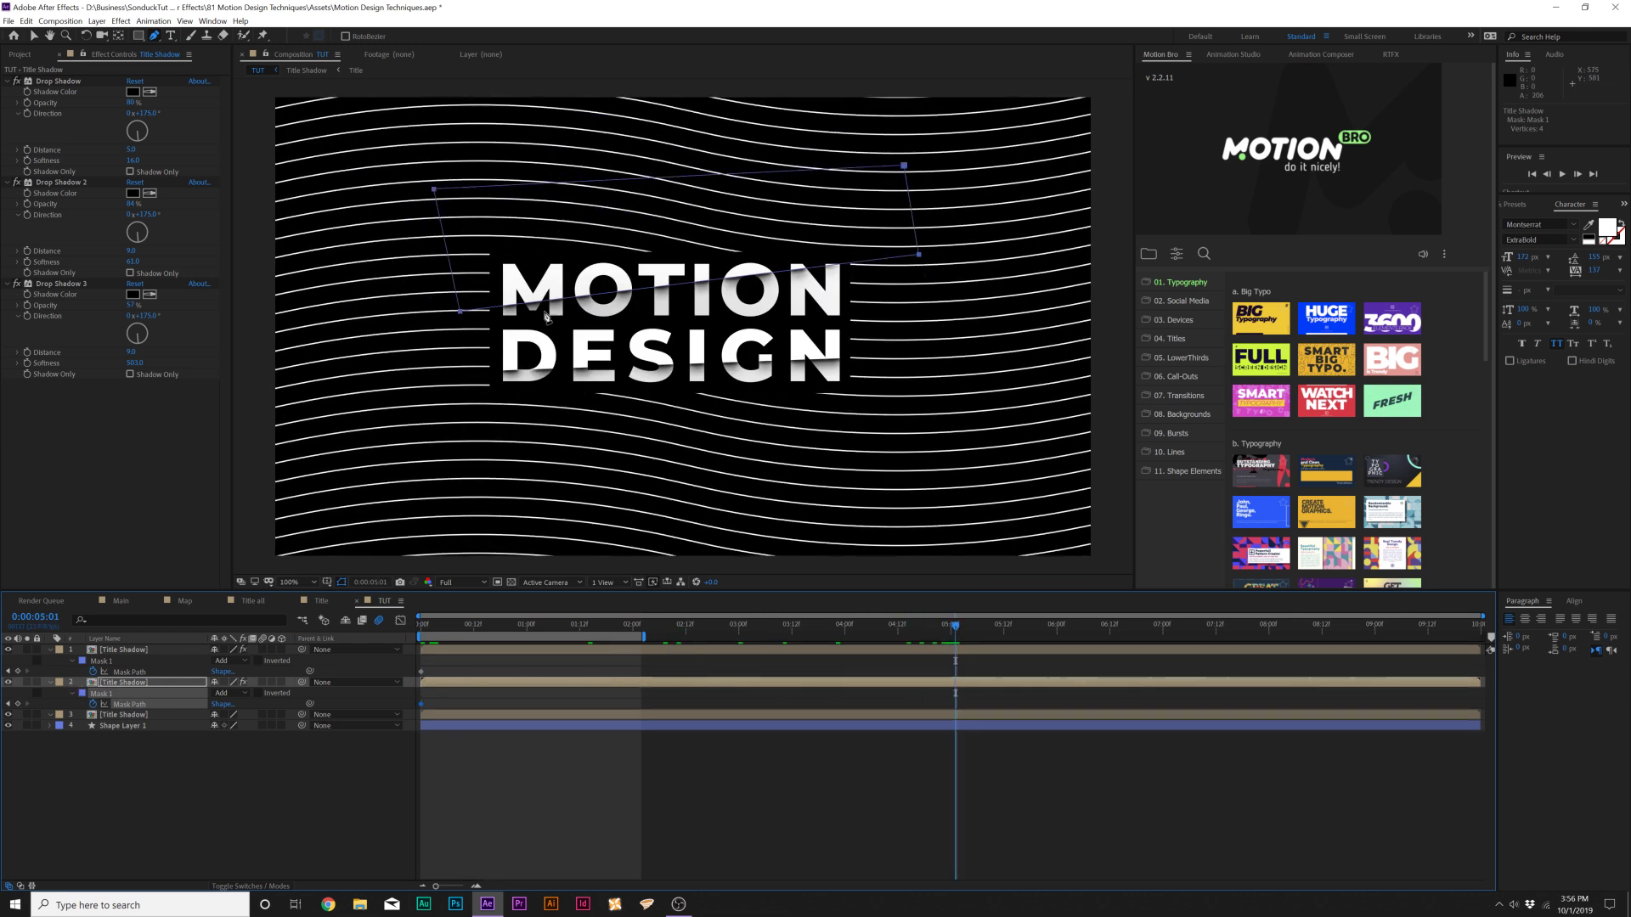
pyautogui.click(34, 36)
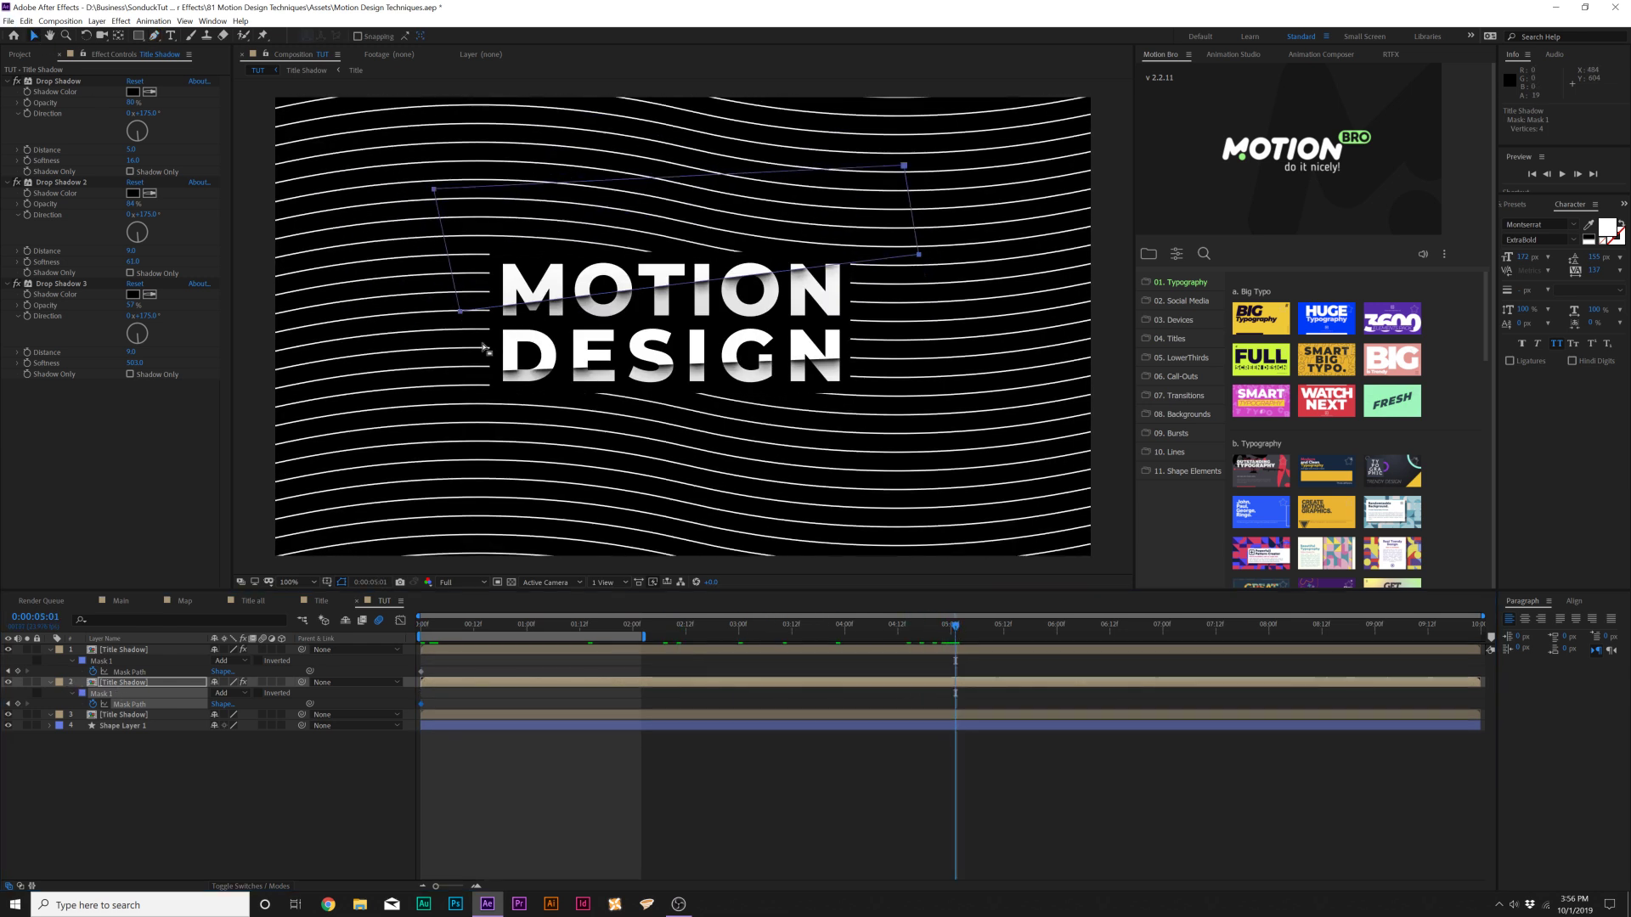
pyautogui.moveTo(459, 314); pyautogui.dragTo(491, 317)
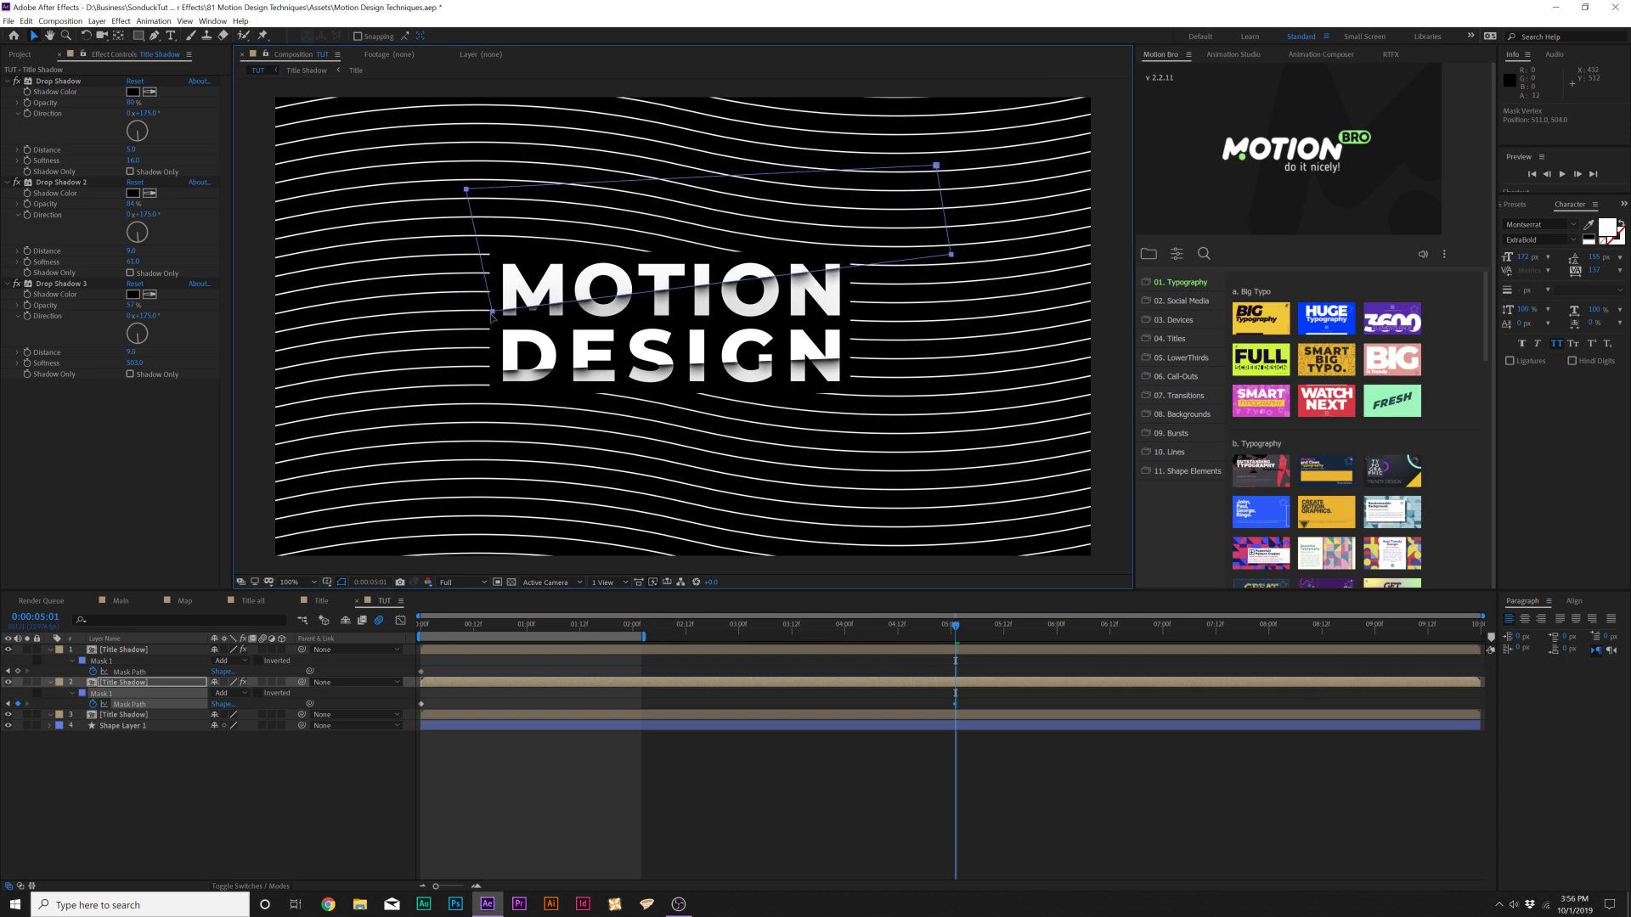
# Raise the top mask's bottom-left corner and lower its bottom-right corner to slant the cut.
pyautogui.click(125, 651)
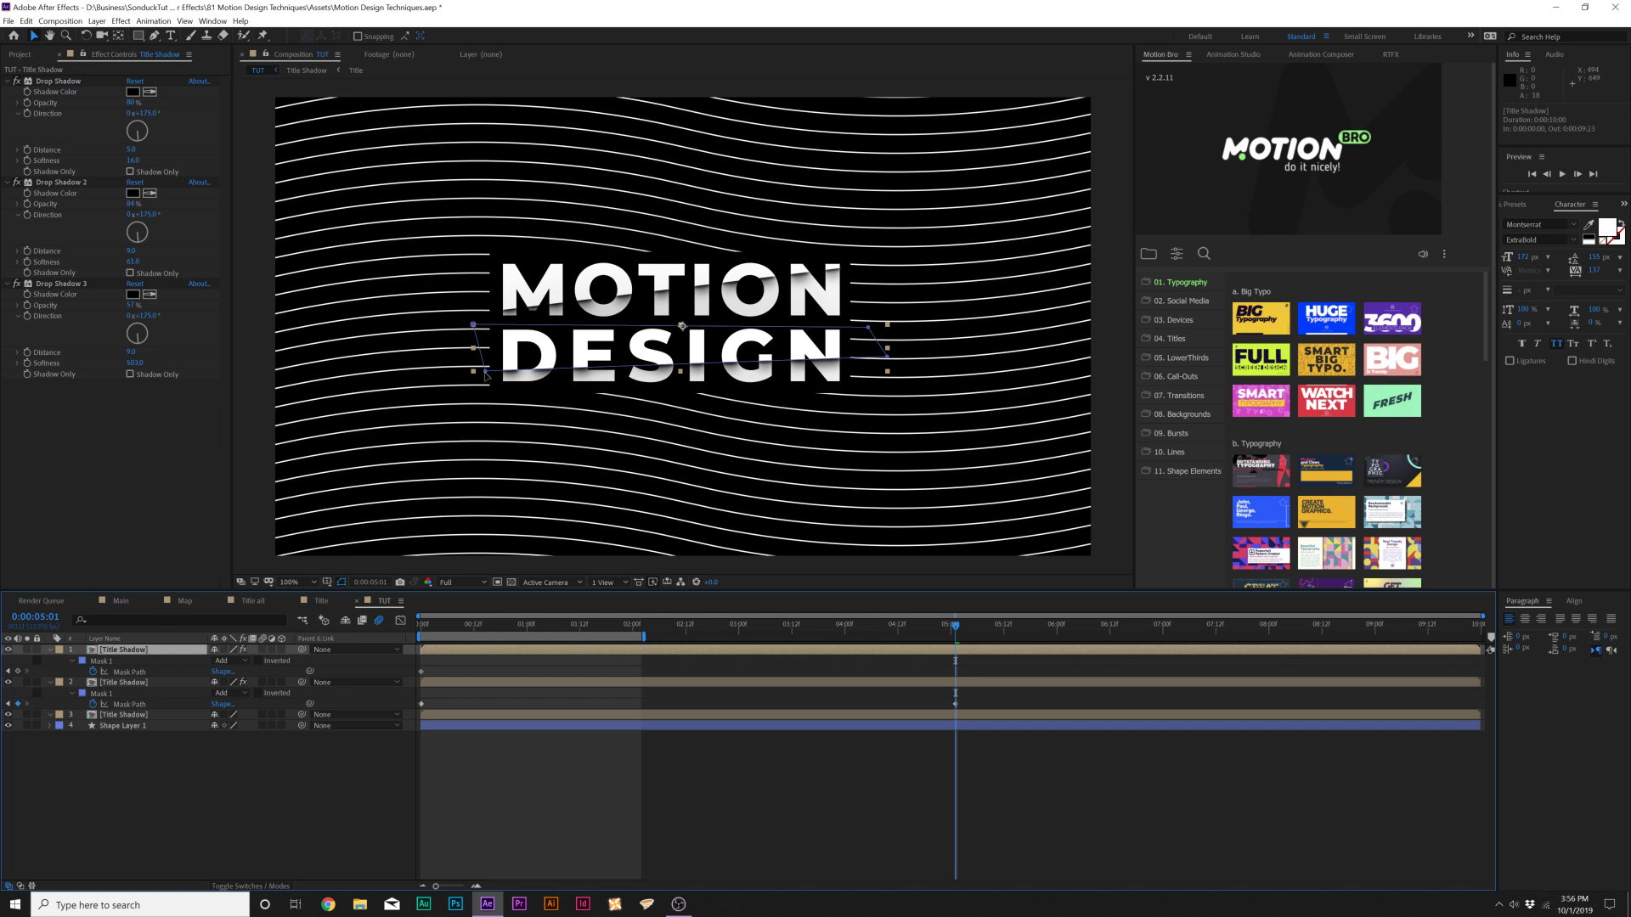
pyautogui.moveTo(486, 376); pyautogui.dragTo(488, 354)
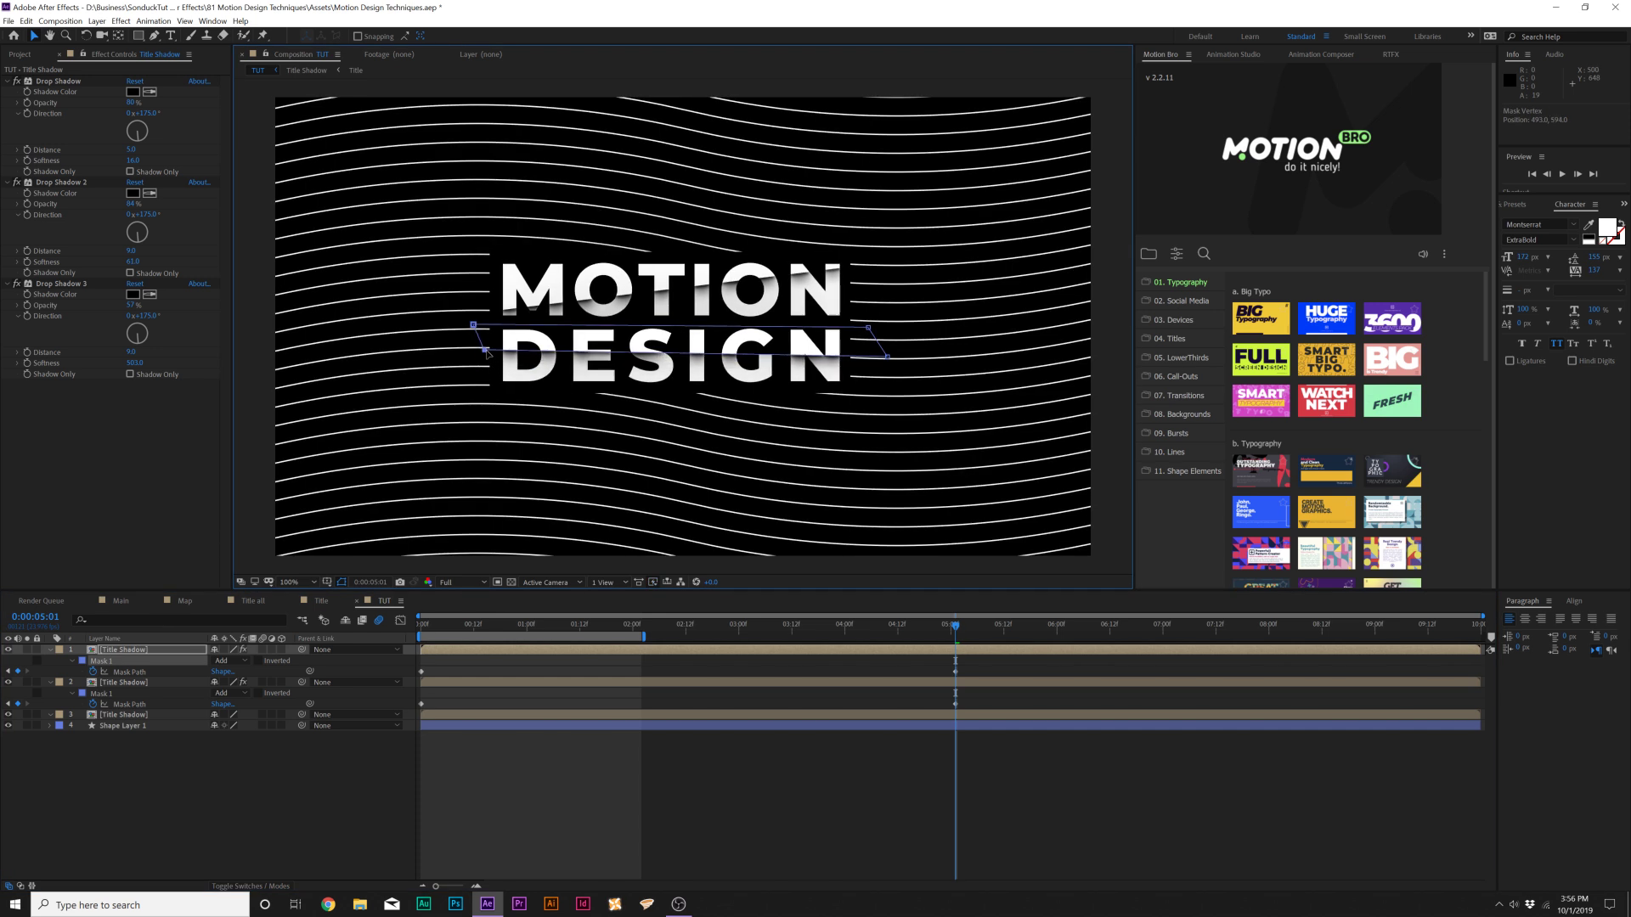
pyautogui.moveTo(890, 360); pyautogui.dragTo(881, 380)
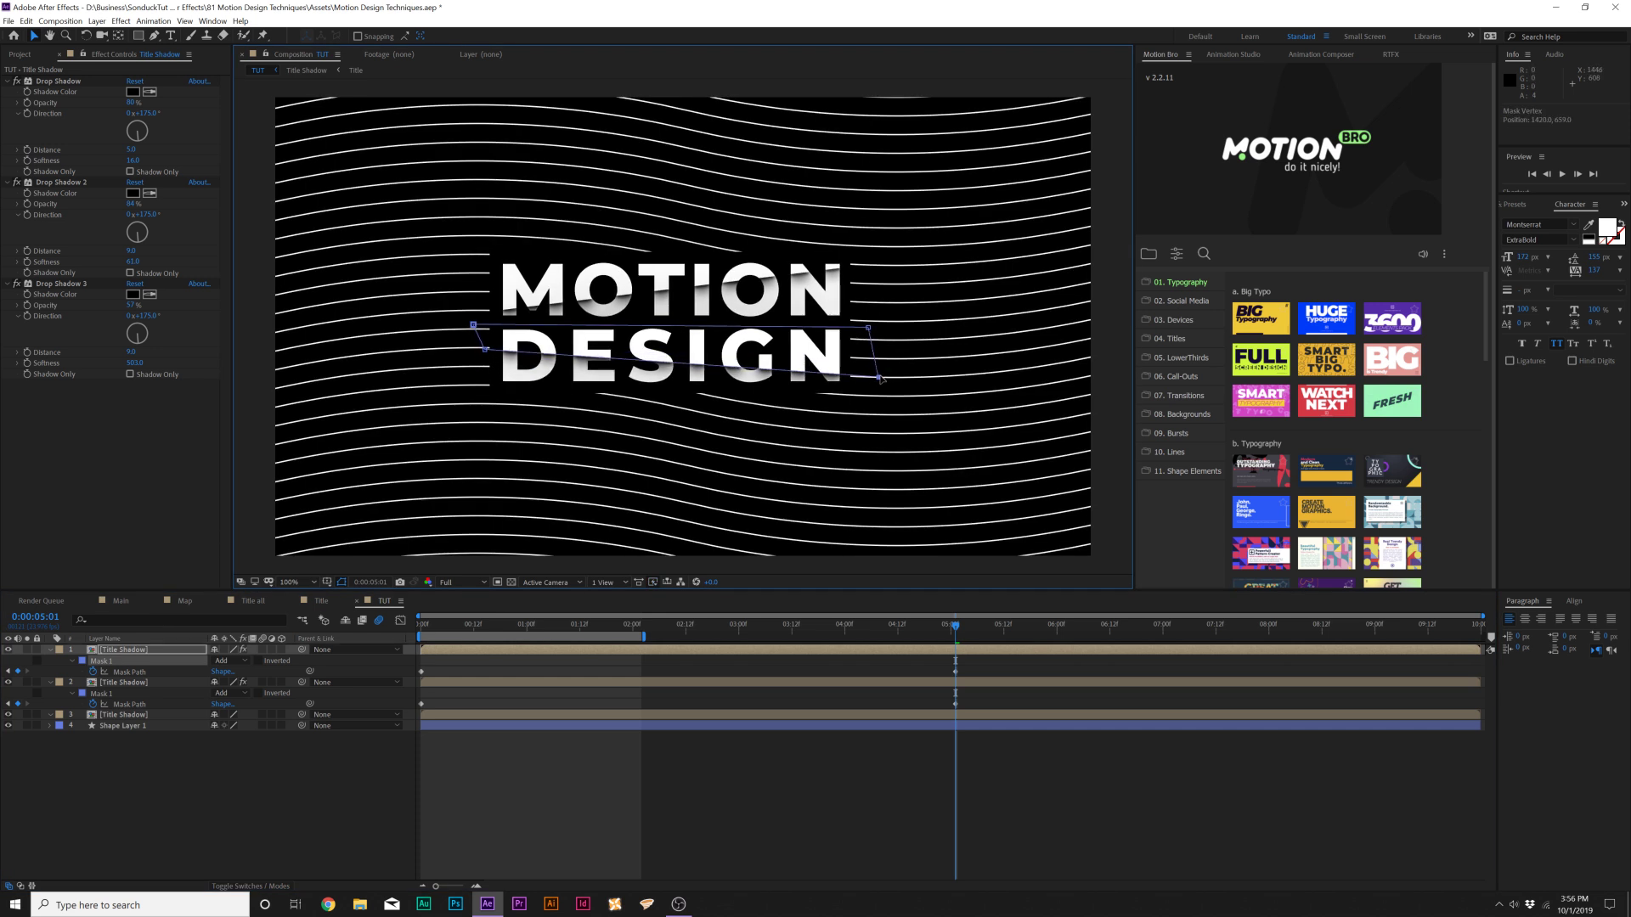
pyautogui.click(712, 812)
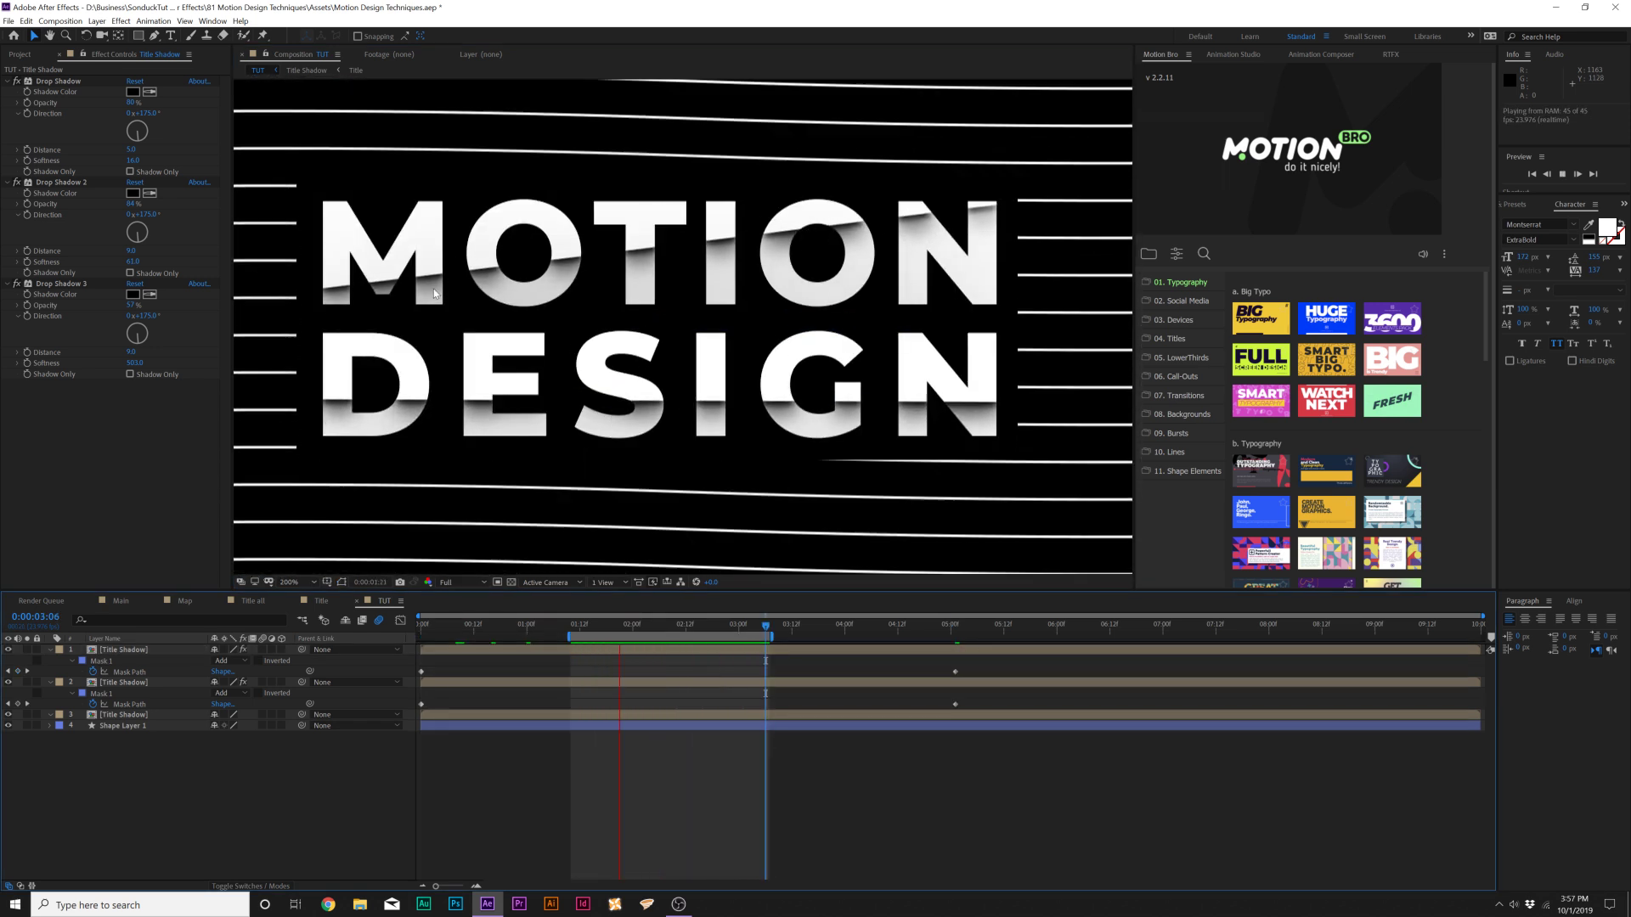
# Stop the preview and set the work area from 0:00:00:00 to 0:00:05:02.
pyautogui.press('space')
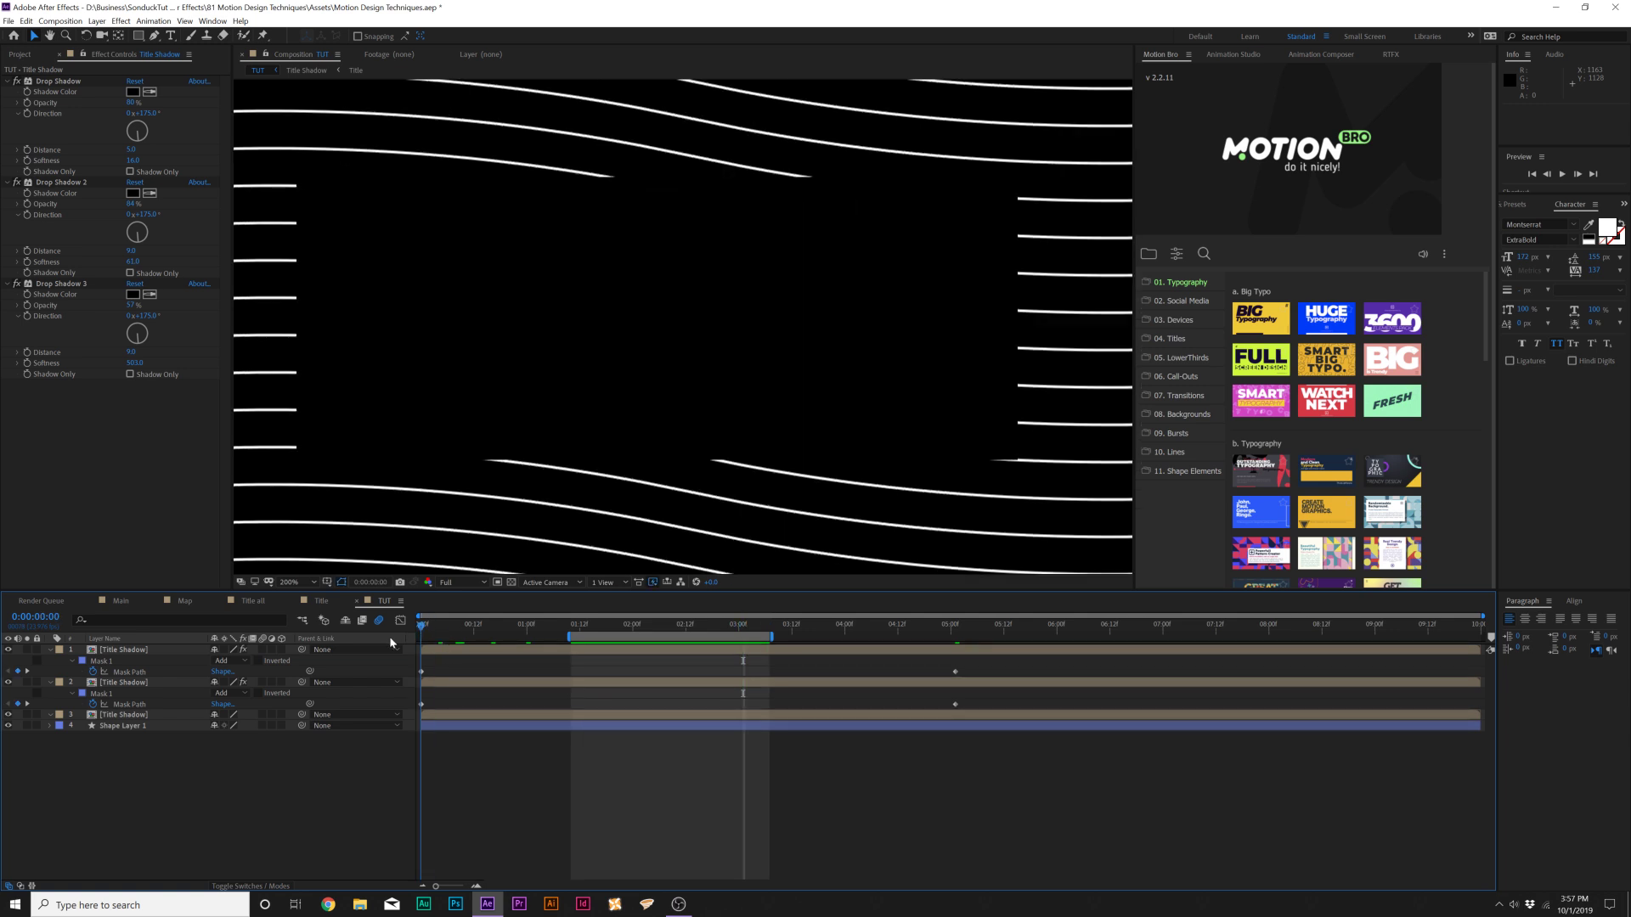
pyautogui.press('b')
pyautogui.click(960, 624)
pyautogui.press('/')
pyautogui.press('n')
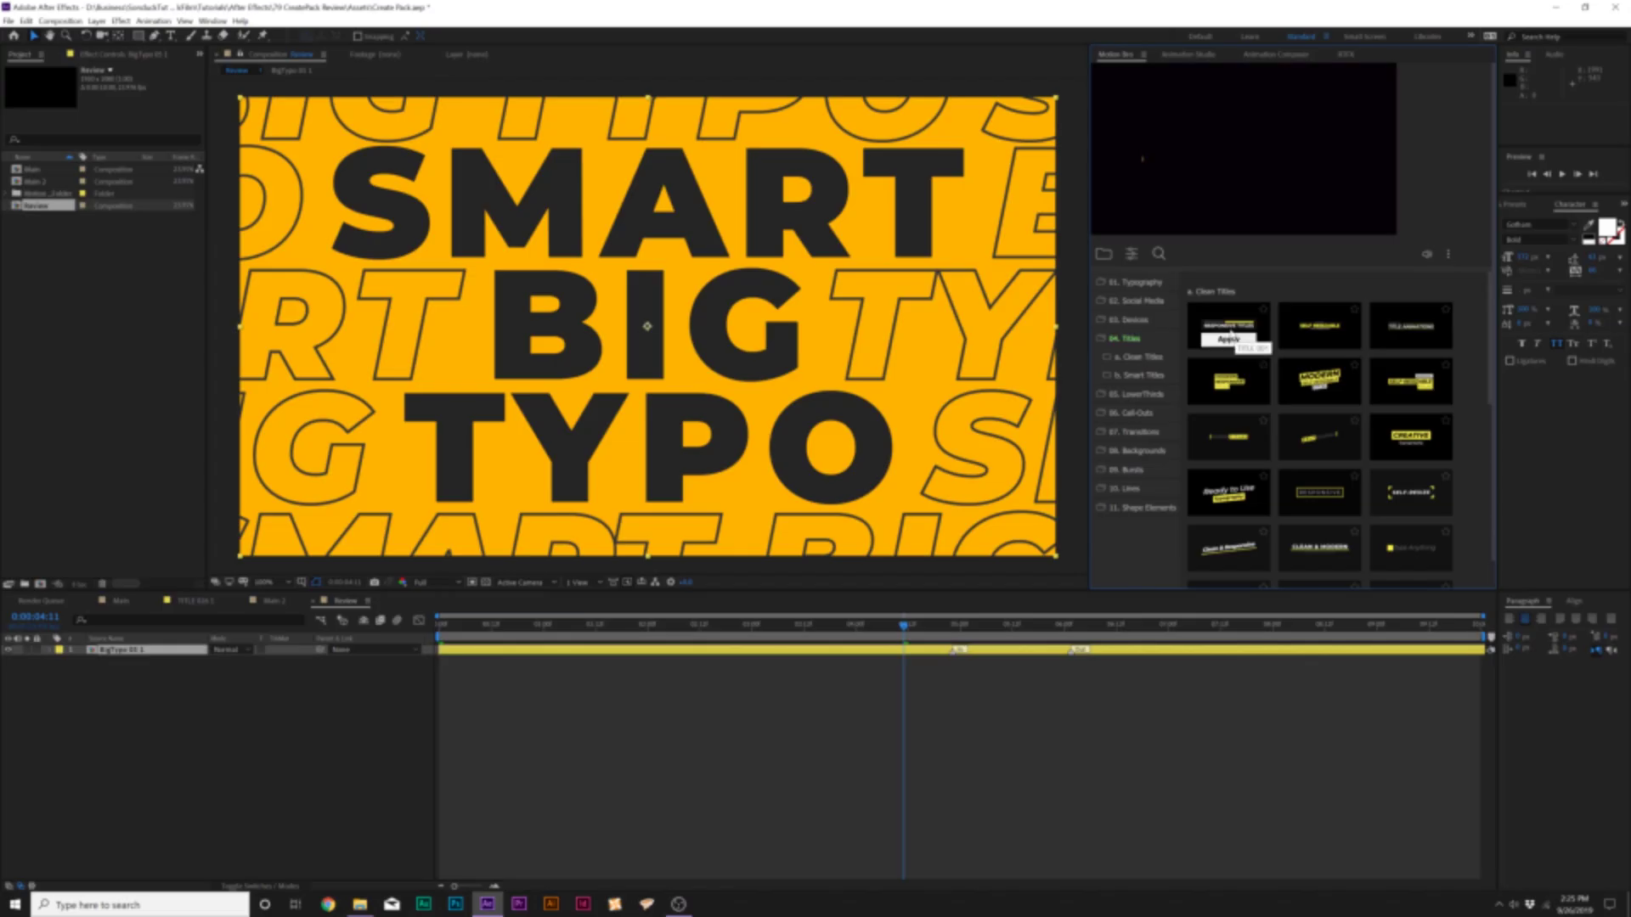
pyautogui.moveTo(1315, 409)
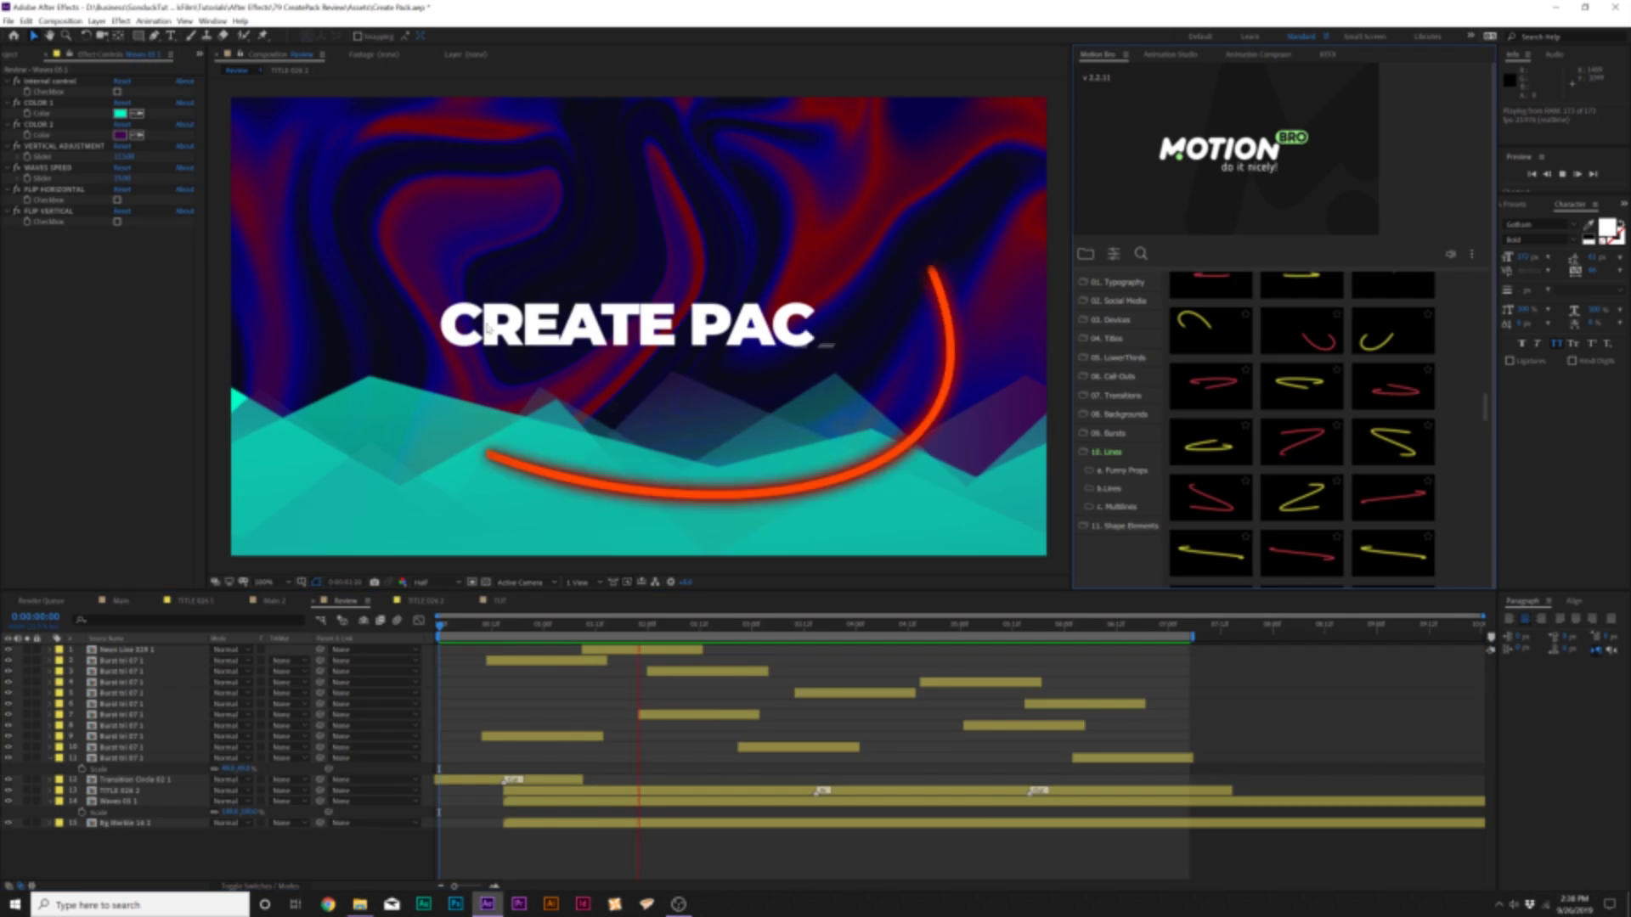
pyautogui.moveTo(1297, 388)
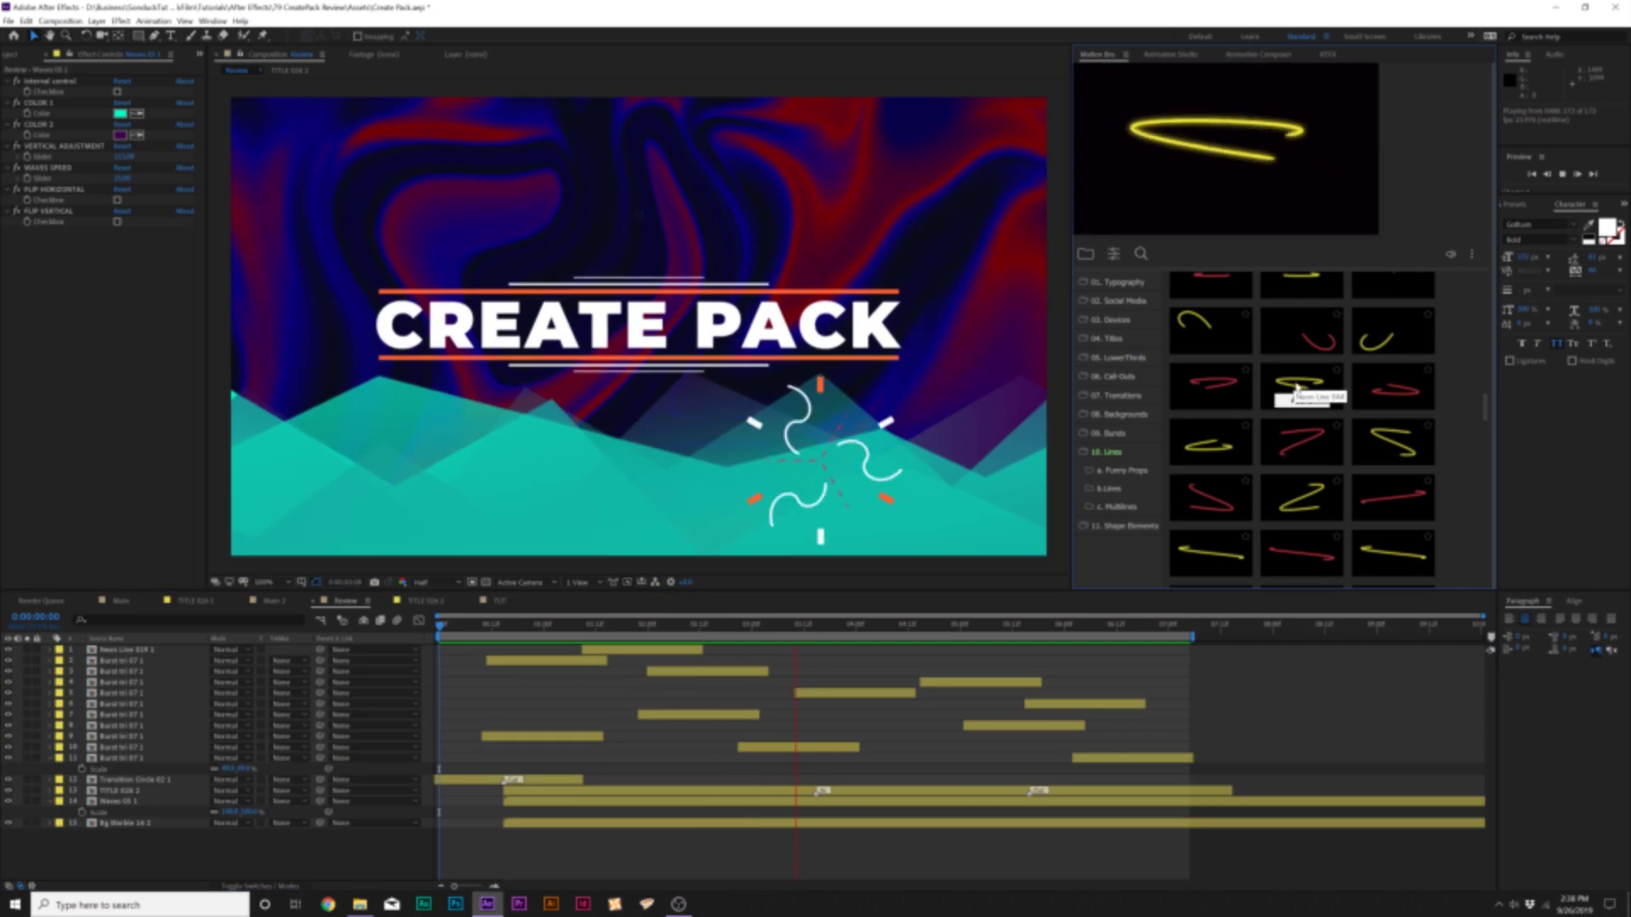
pyautogui.scroll(10, 1303, 388)
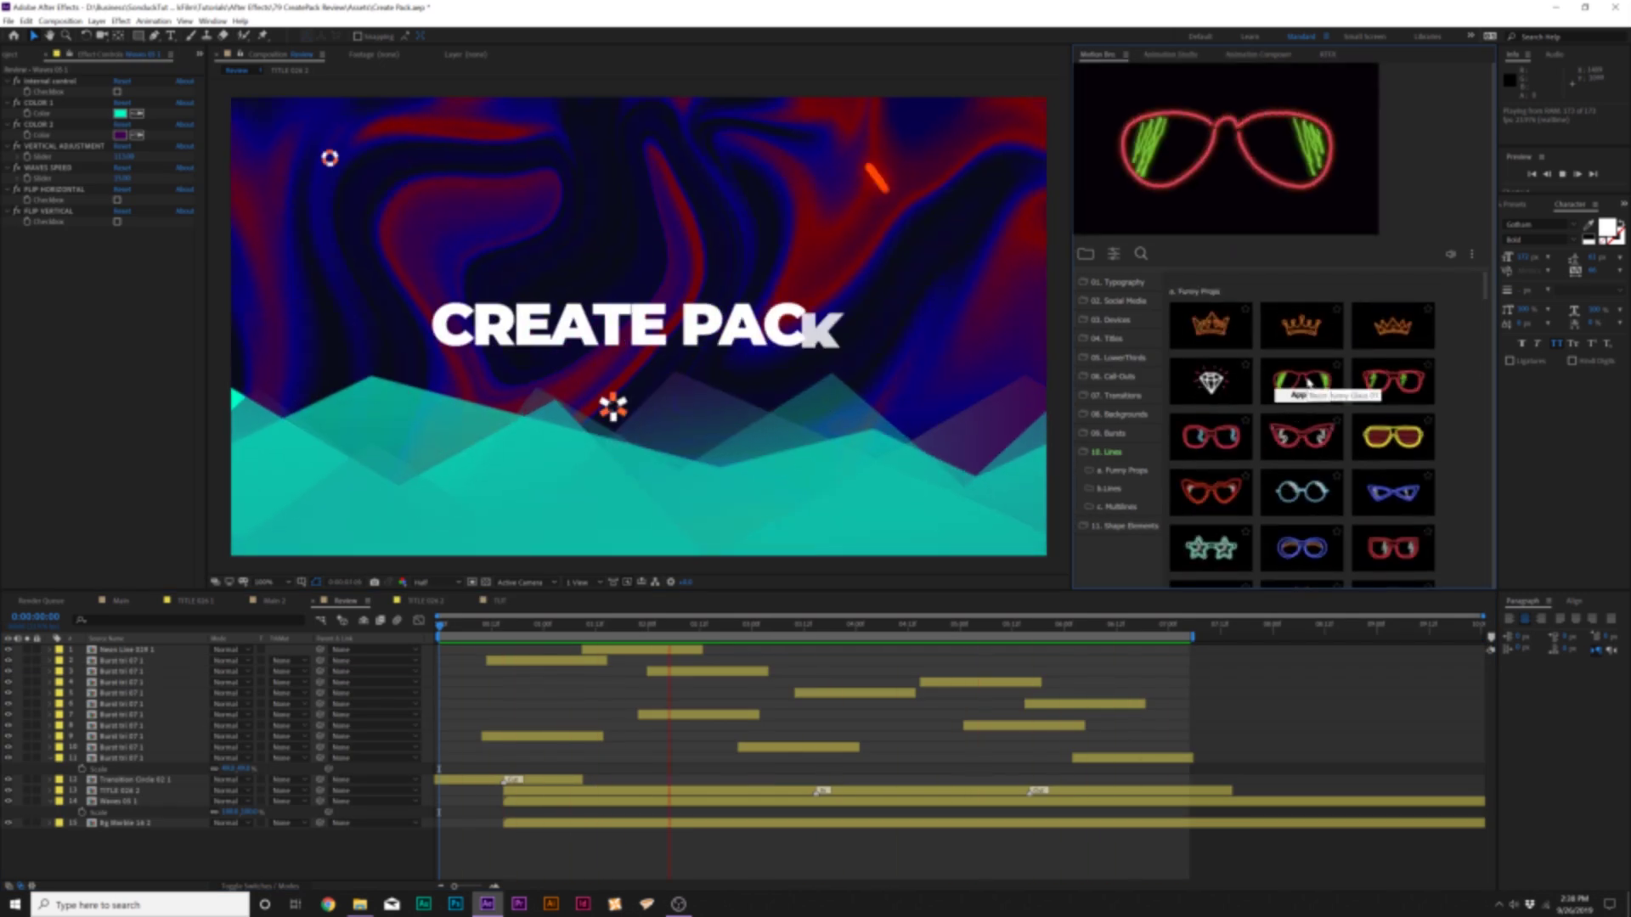
pyautogui.scroll(-5, 1305, 425)
pyautogui.moveTo(1298, 445)
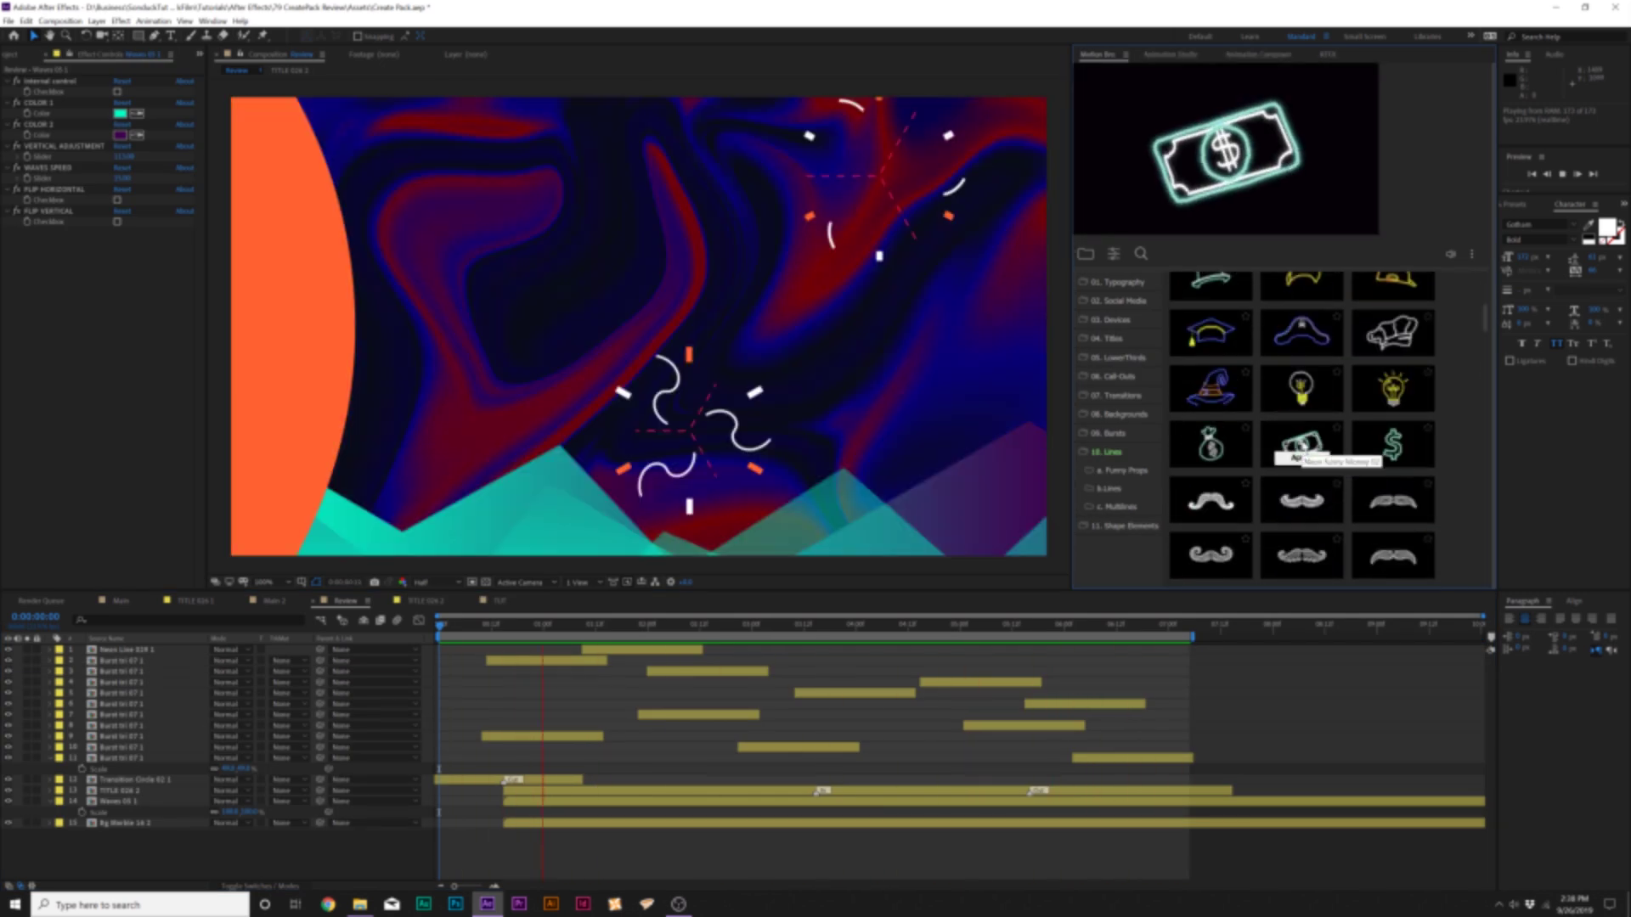
pyautogui.click(1121, 526)
pyautogui.click(1111, 544)
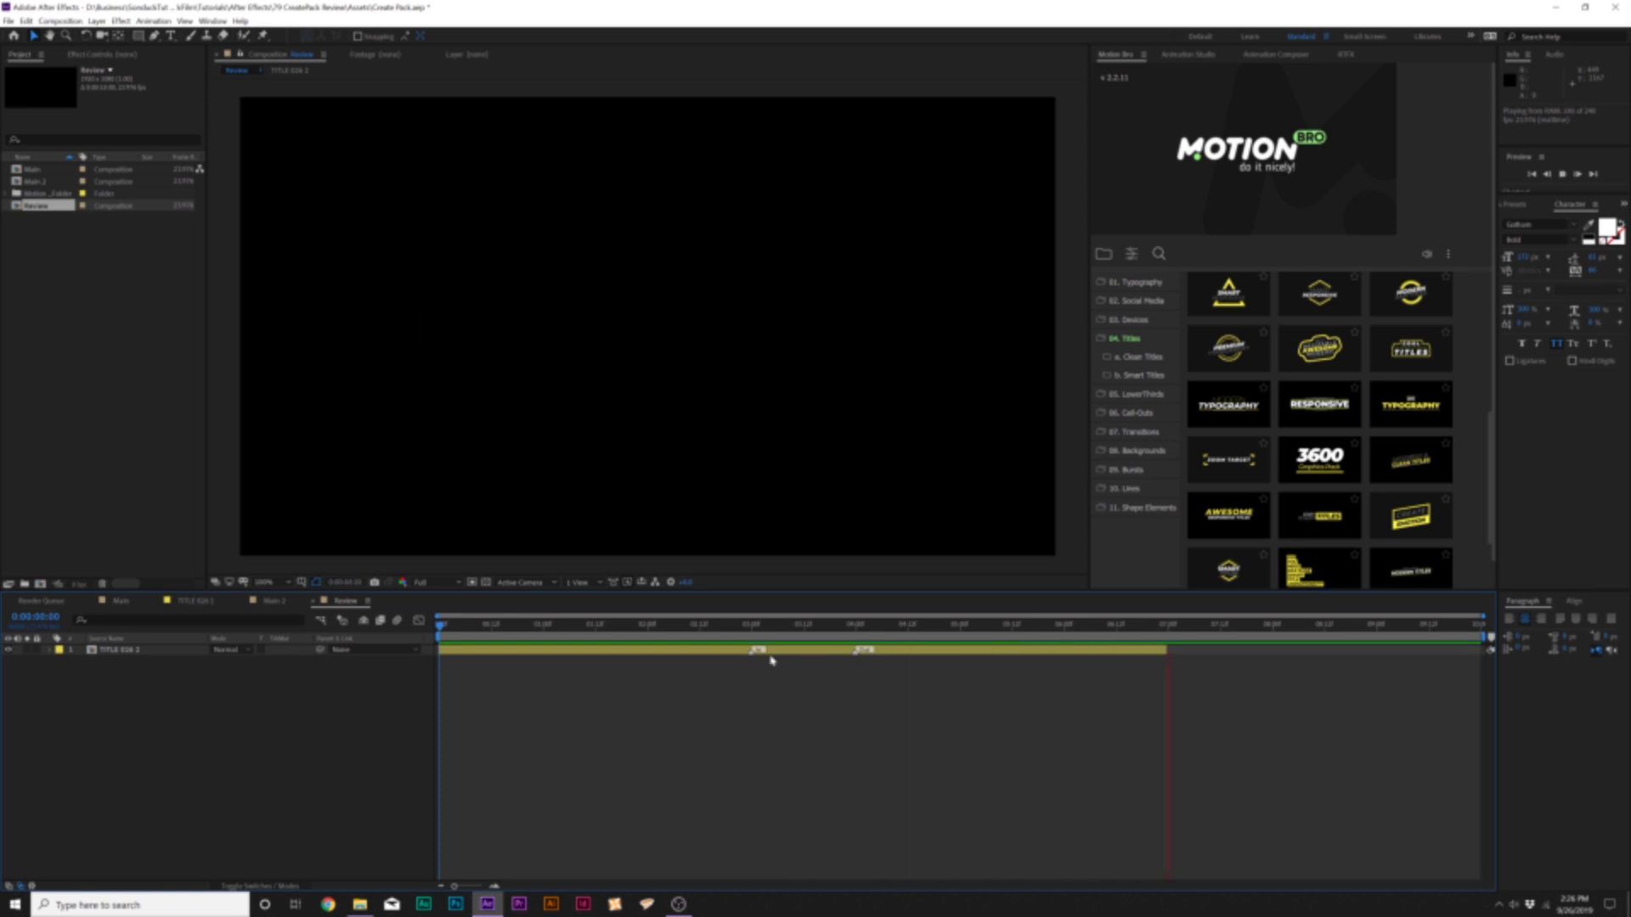
pyautogui.moveTo(712, 630); pyautogui.dragTo(761, 639)
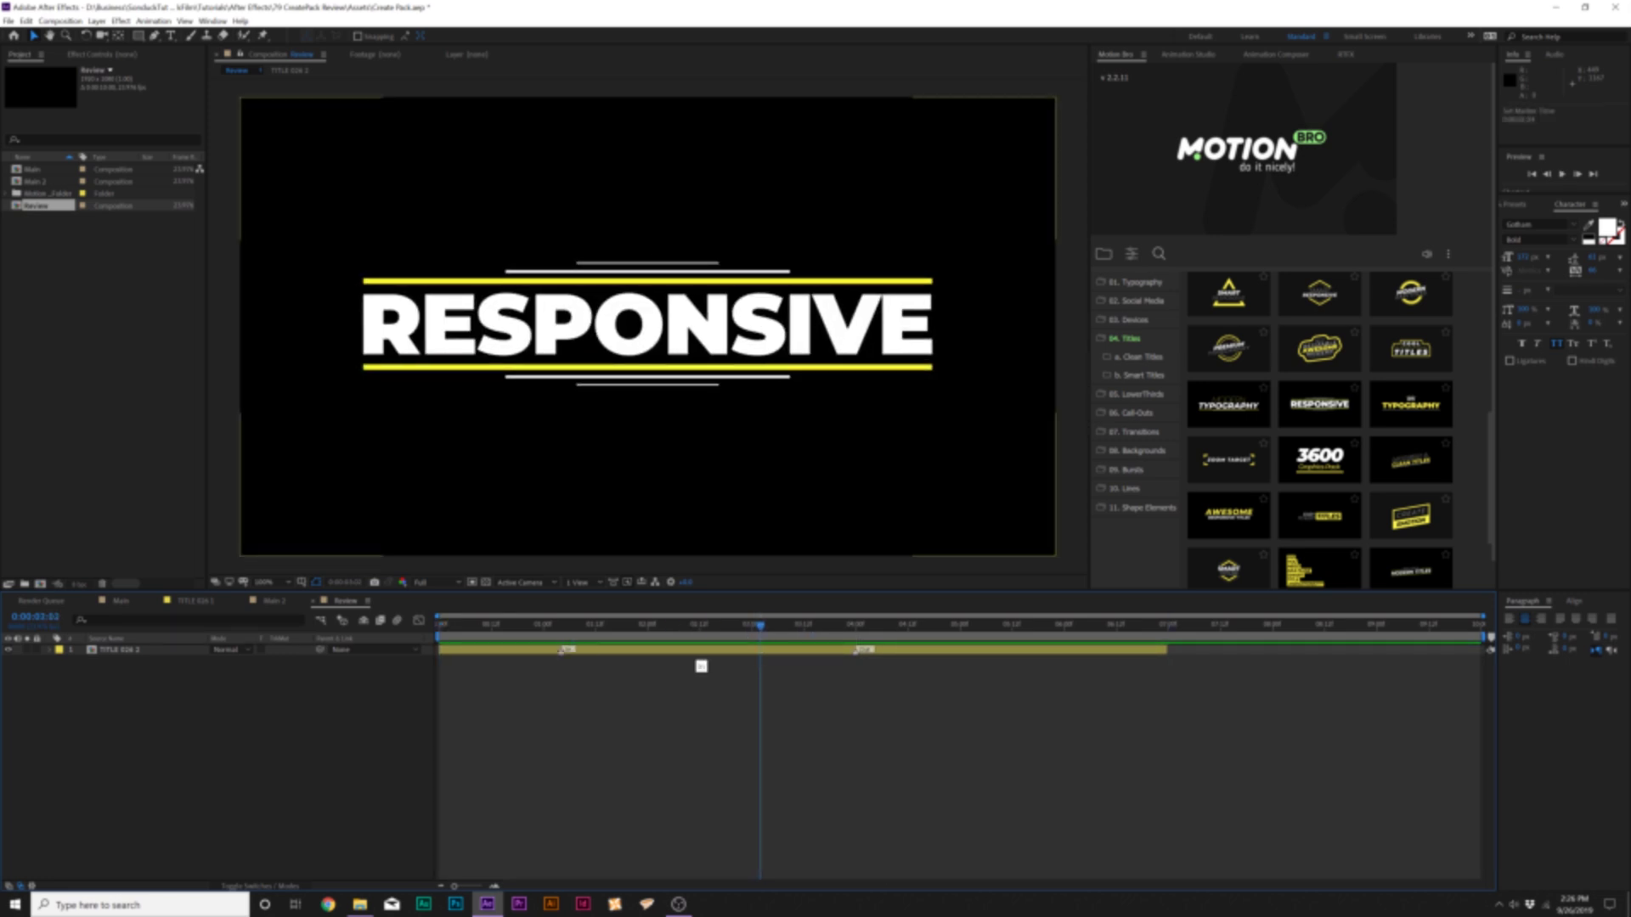
pyautogui.click(128, 650)
pyautogui.doubleClick(128, 650)
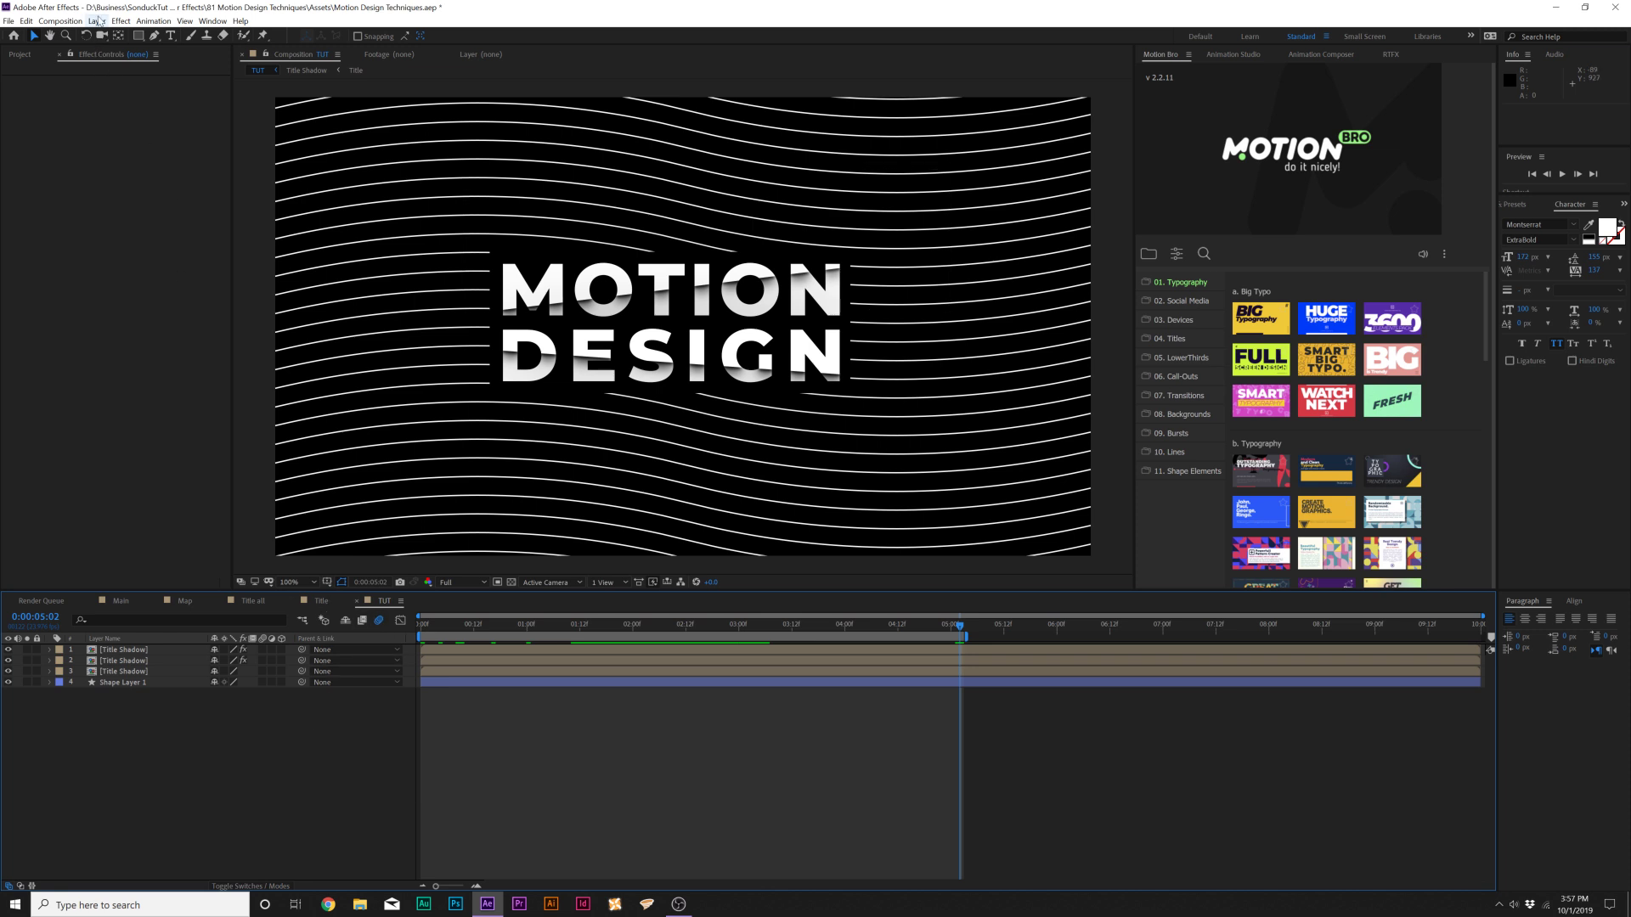
# Create a new solid layer named Map.
pyautogui.click(97, 20)
pyautogui.moveTo(112, 37)
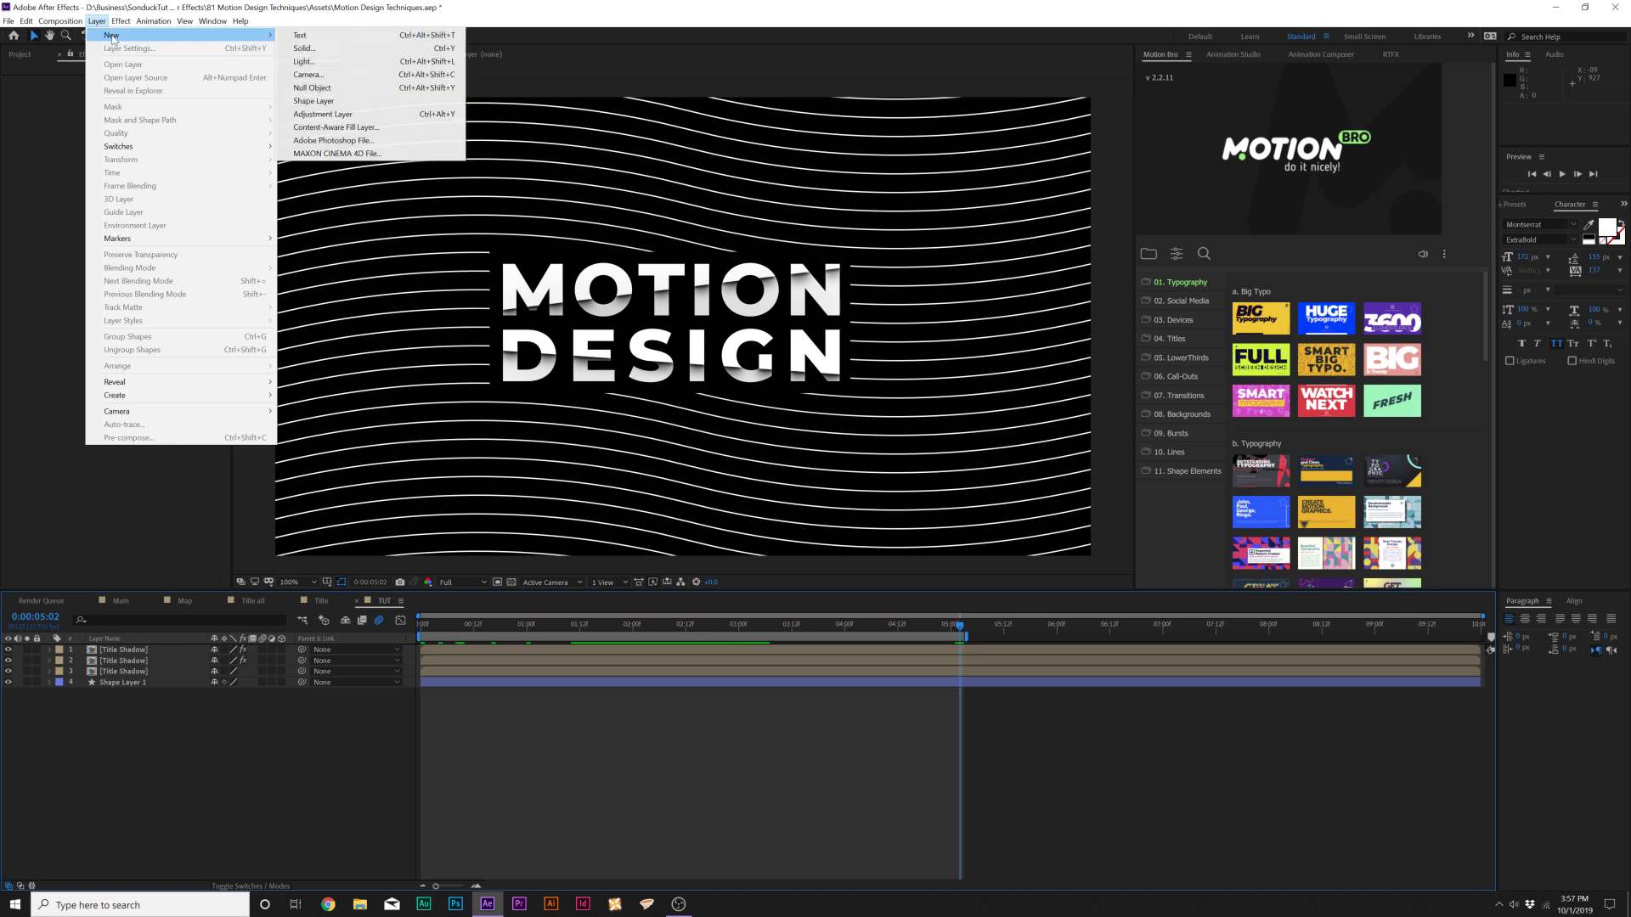
pyautogui.click(282, 53)
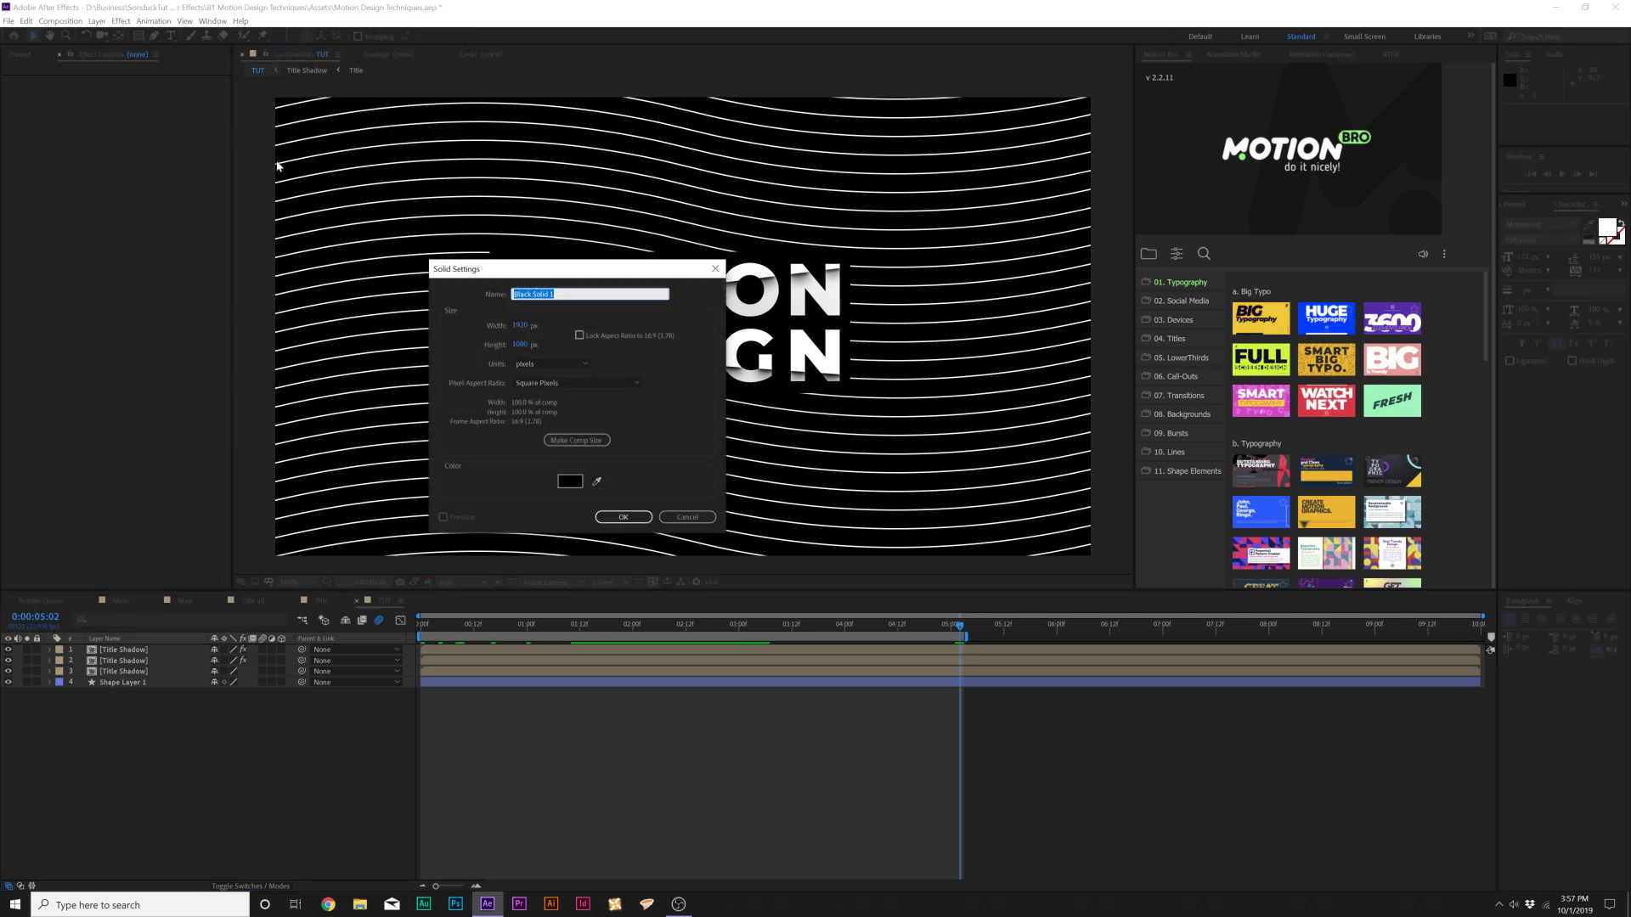
pyautogui.write('Map')
pyautogui.press('Return')
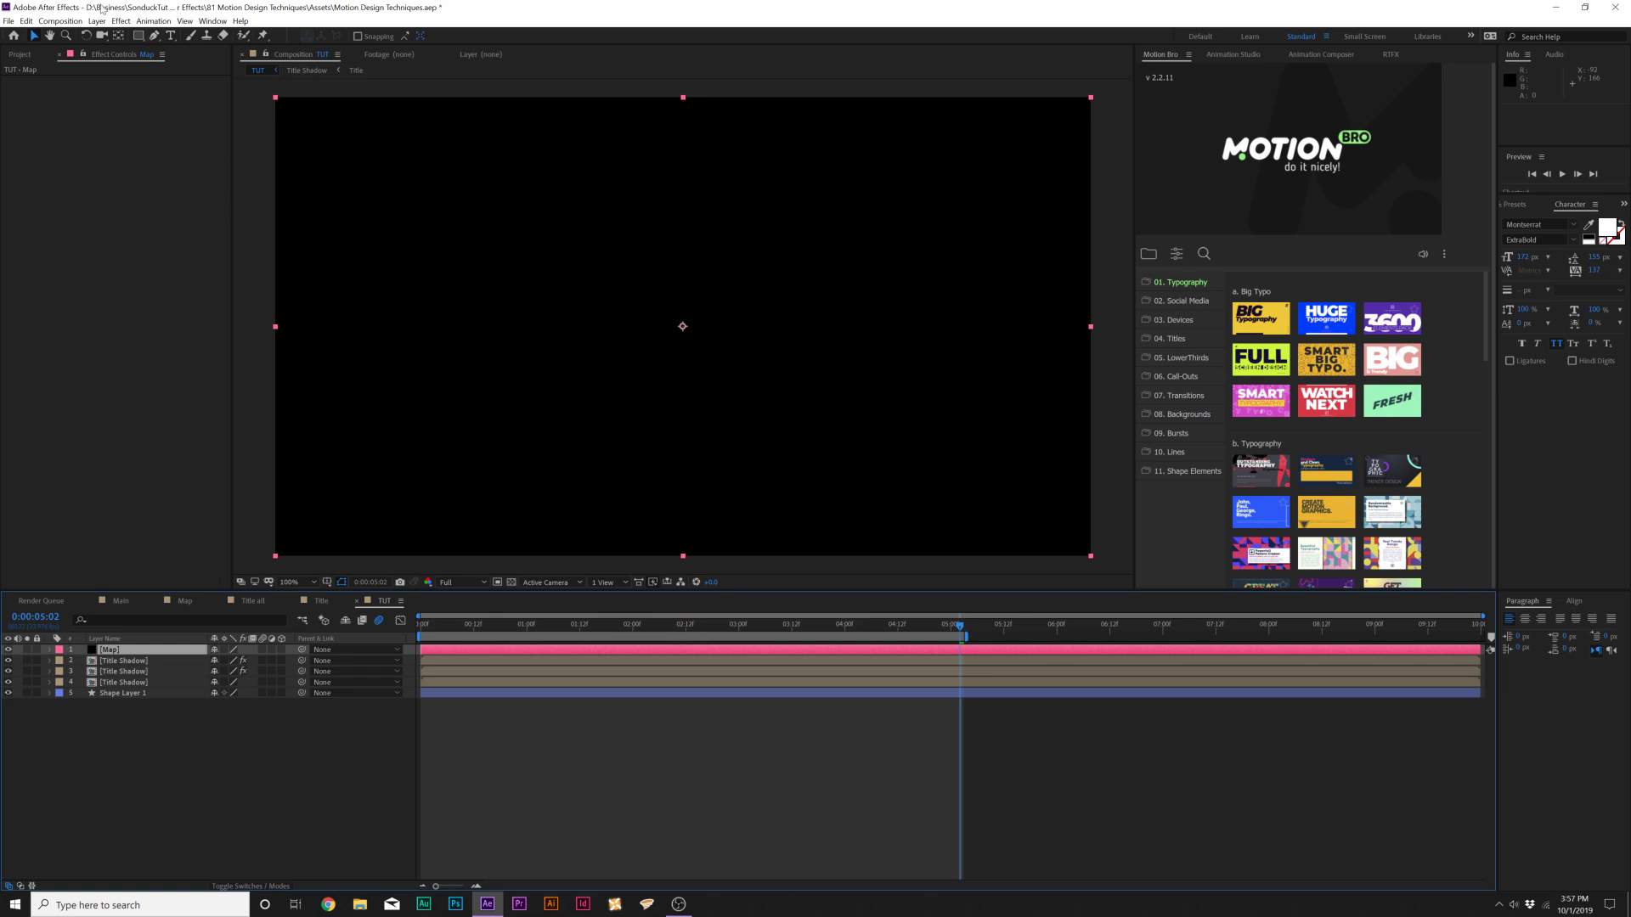
# Apply Fractal Noise to Map with Fractal Type Max, Noise Type Block and Contrast 273.
pyautogui.click(121, 20)
pyautogui.moveTo(175, 254)
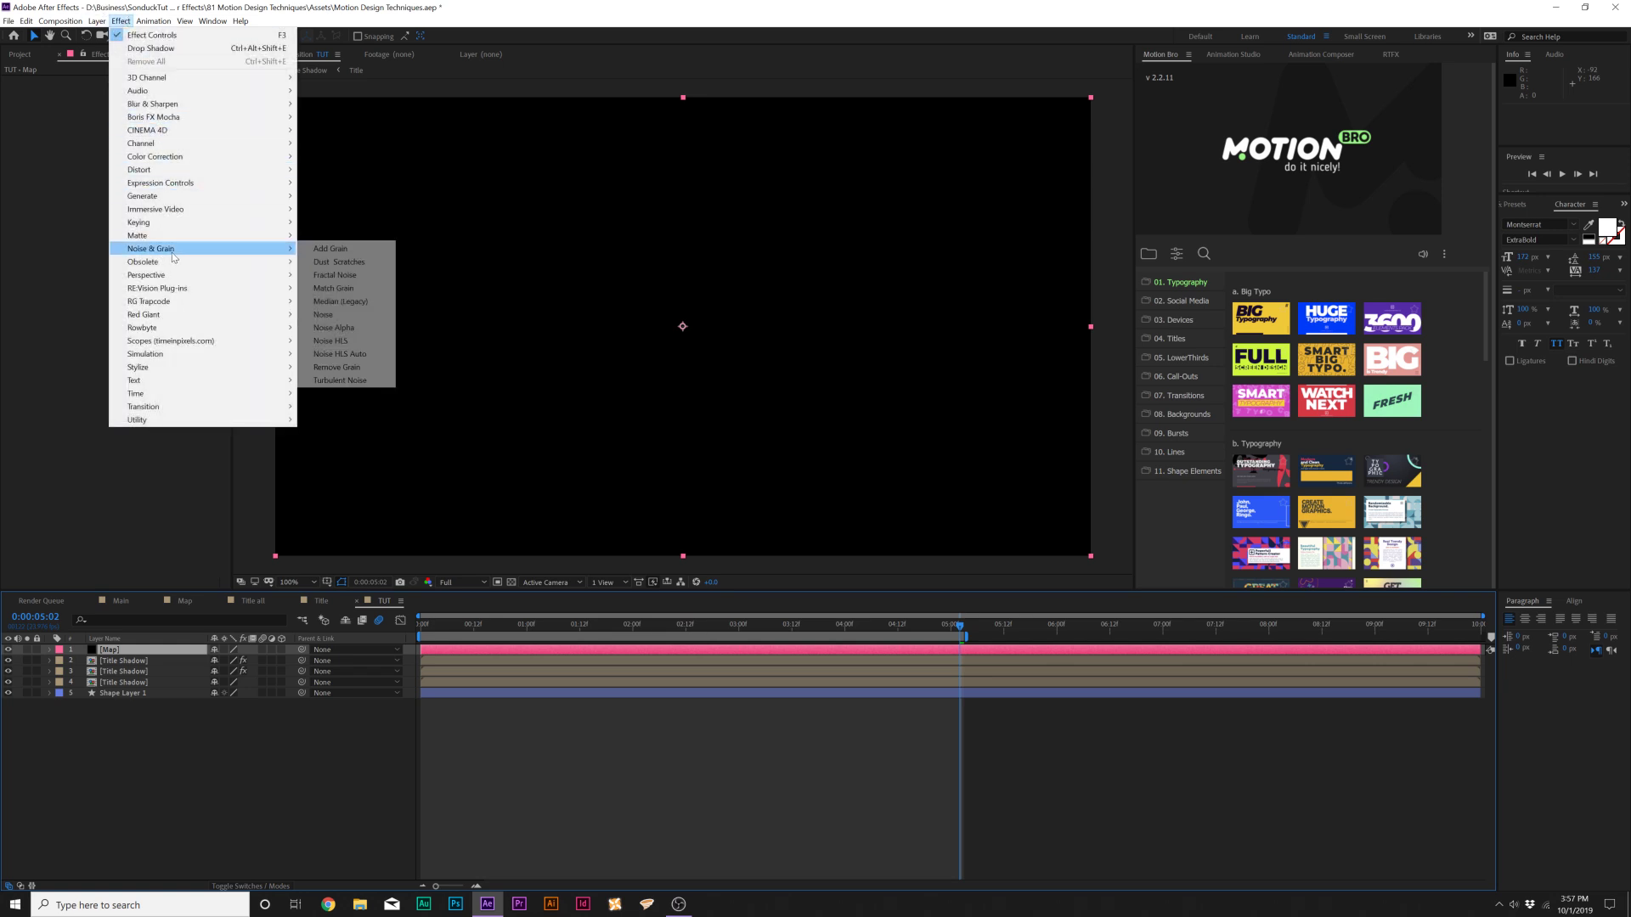
pyautogui.click(360, 276)
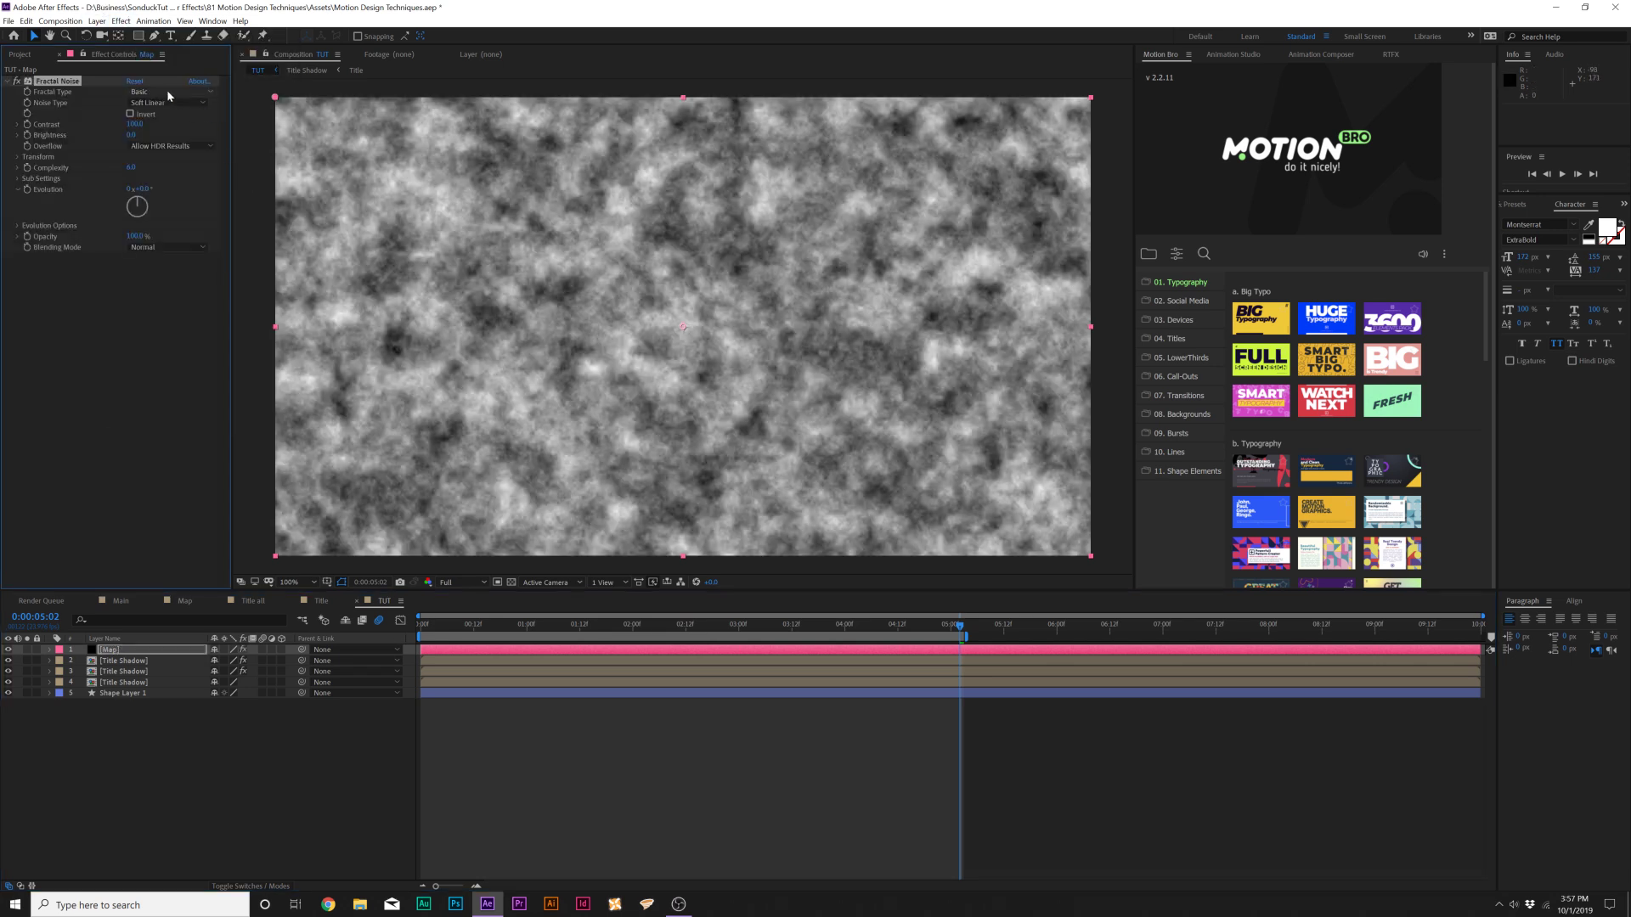
pyautogui.click(167, 93)
pyautogui.click(166, 206)
pyautogui.click(161, 103)
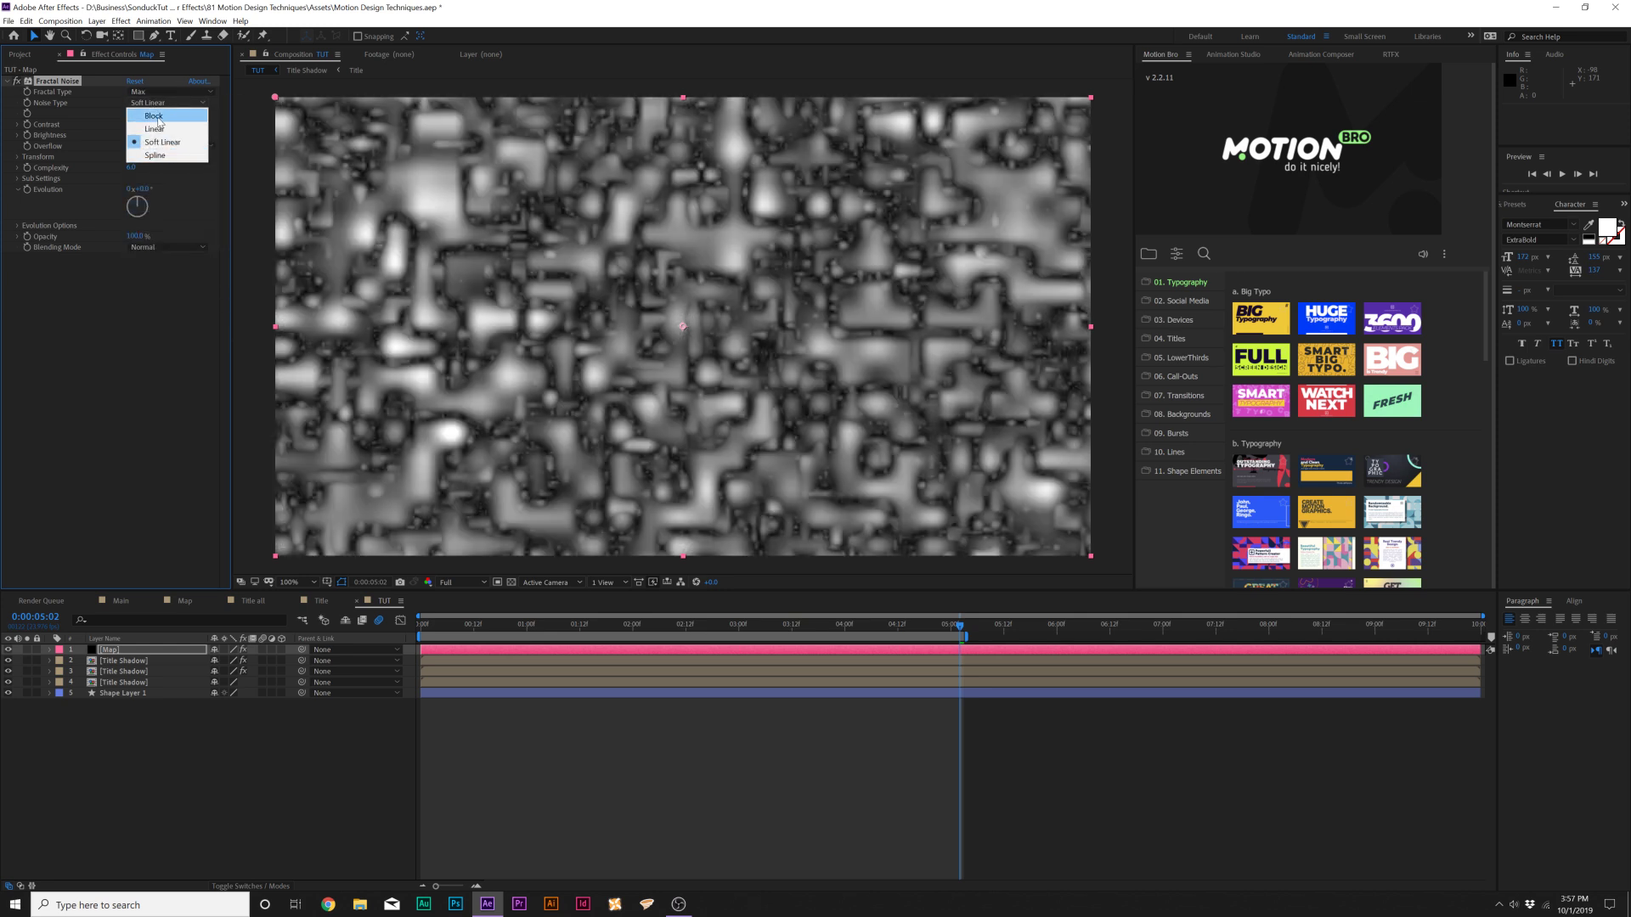
pyautogui.click(155, 116)
pyautogui.moveTo(130, 125); pyautogui.dragTo(30, 133)
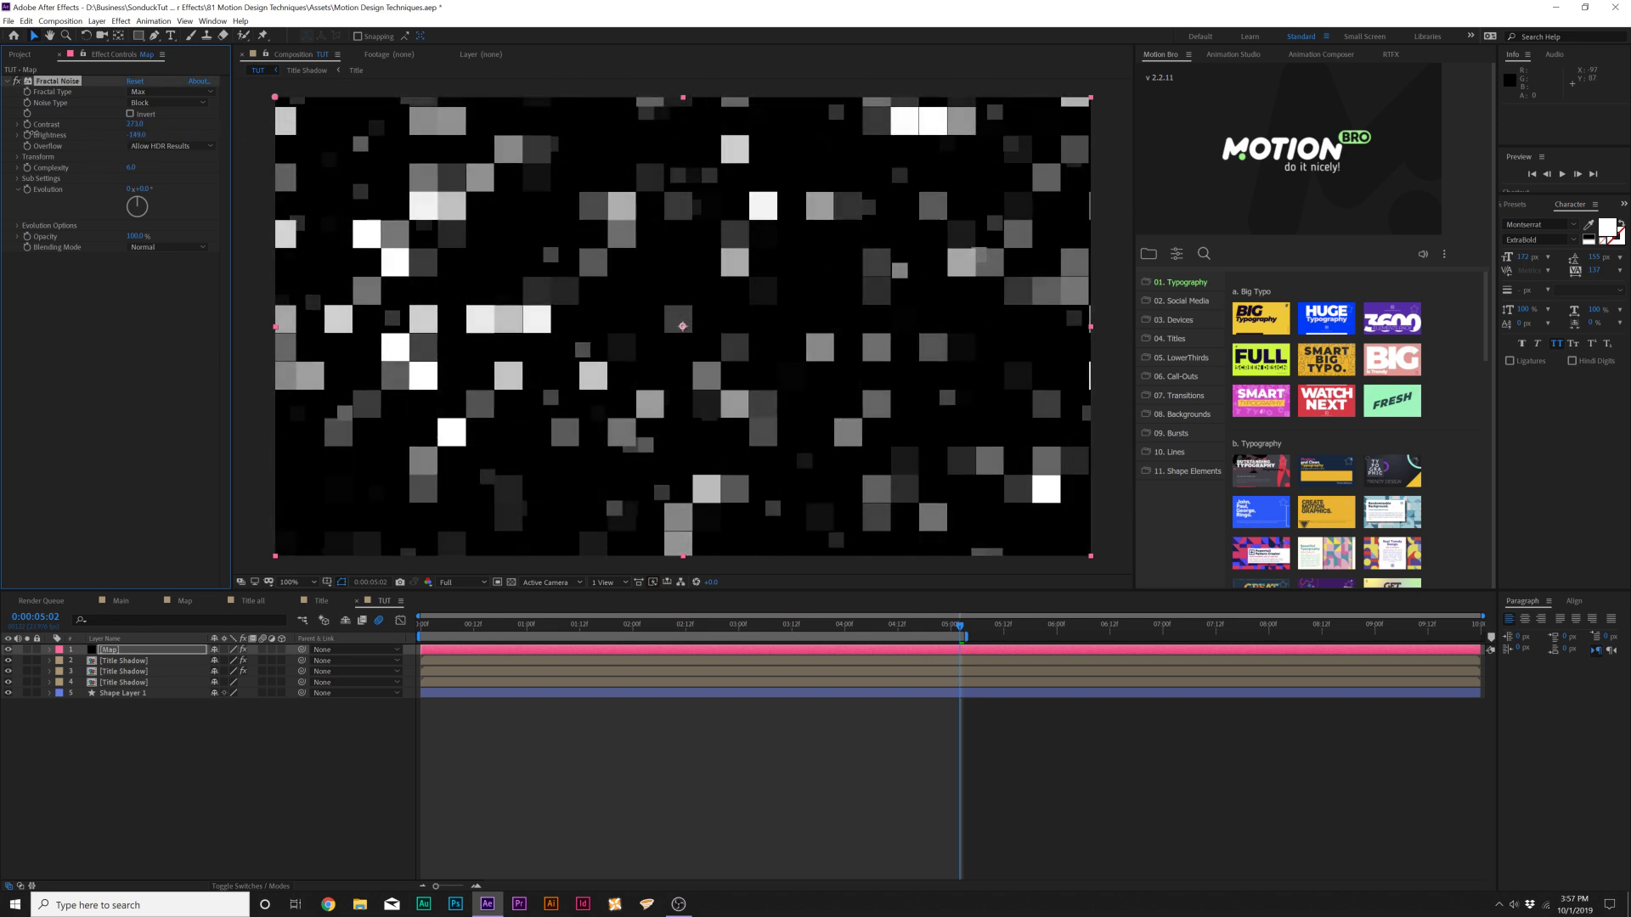
pyautogui.click(17, 157)
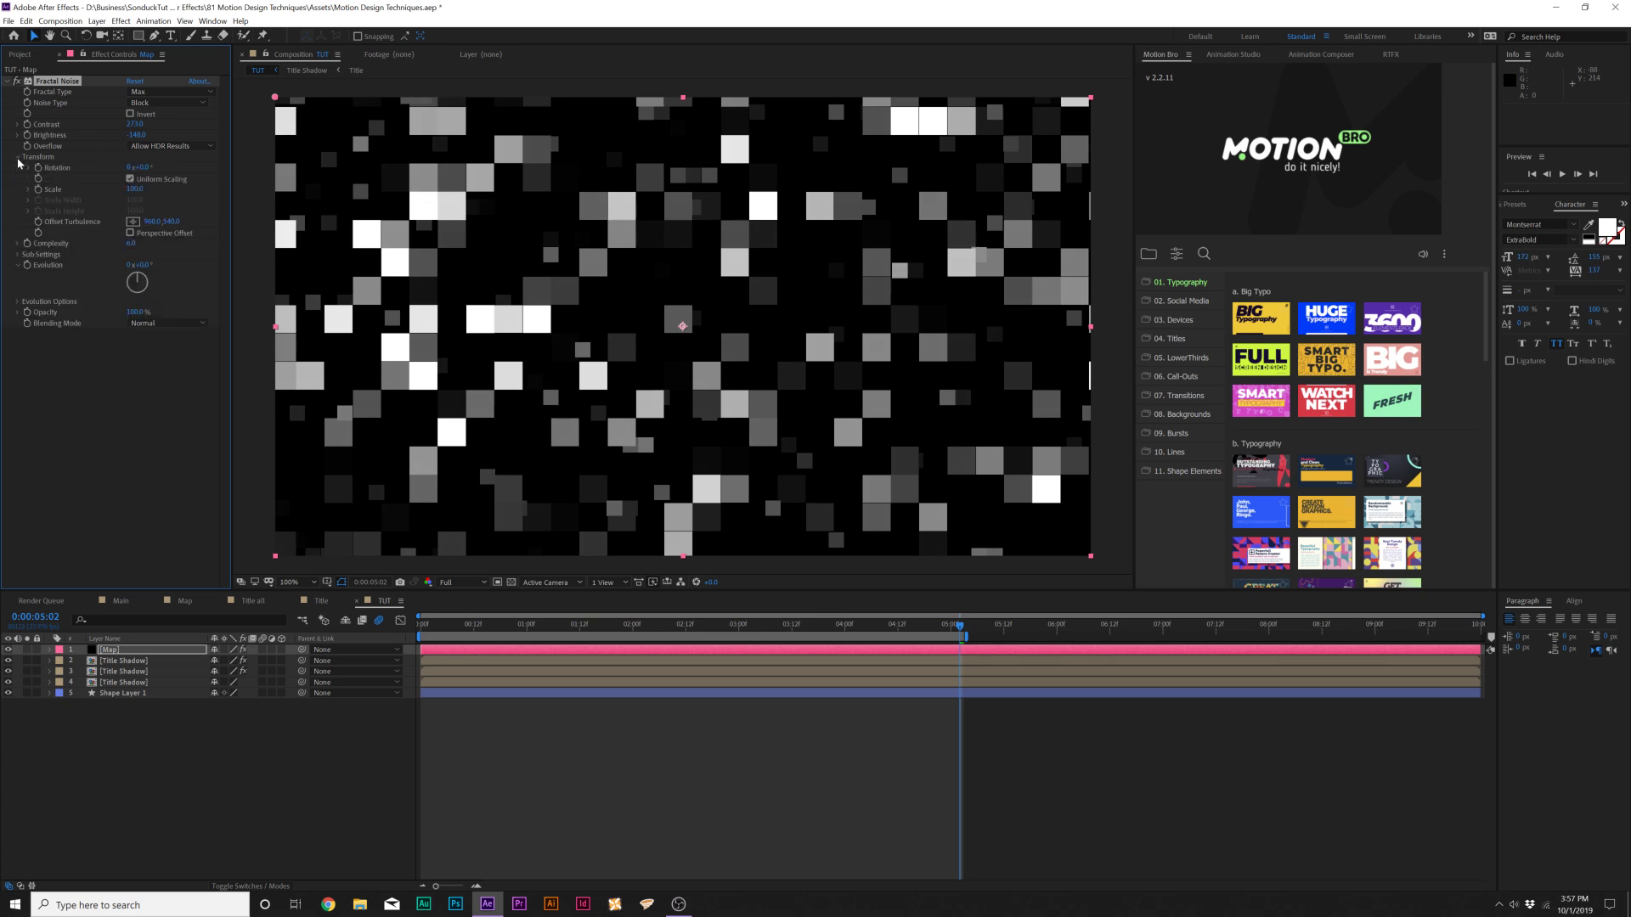
# Stretch the noise into thin horizontal bars: unlinked scale, Scale Height 51, Brightness -165.
pyautogui.click(130, 180)
pyautogui.moveTo(135, 199); pyautogui.dragTo(666, 248)
pyautogui.moveTo(136, 200); pyautogui.dragTo(386, 215)
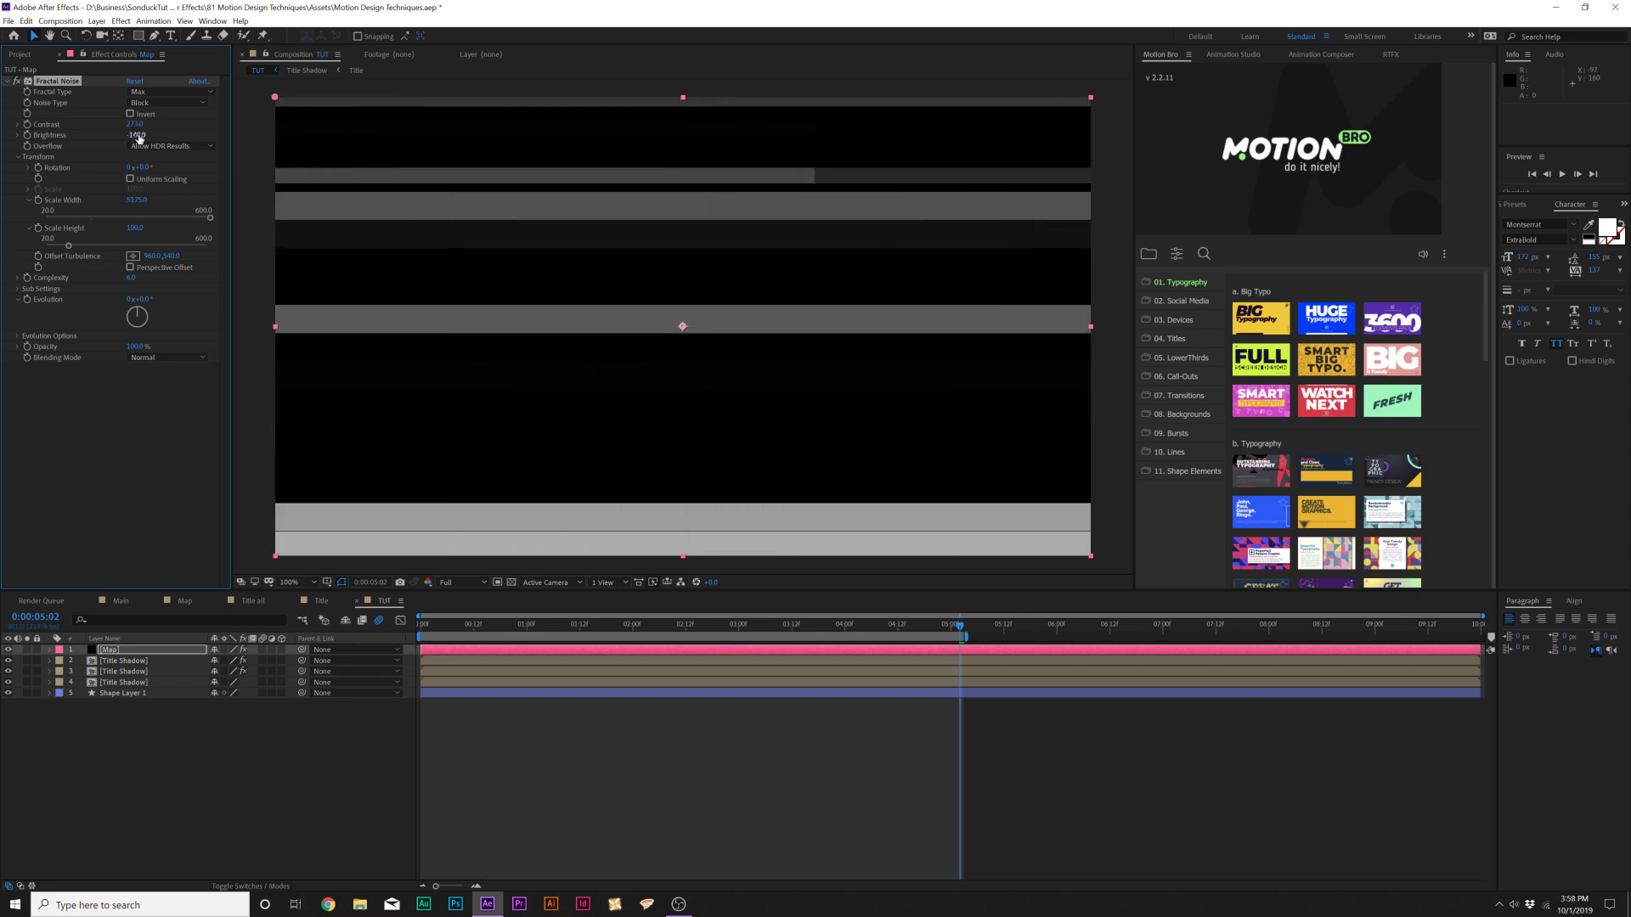
pyautogui.moveTo(145, 135); pyautogui.dragTo(148, 135)
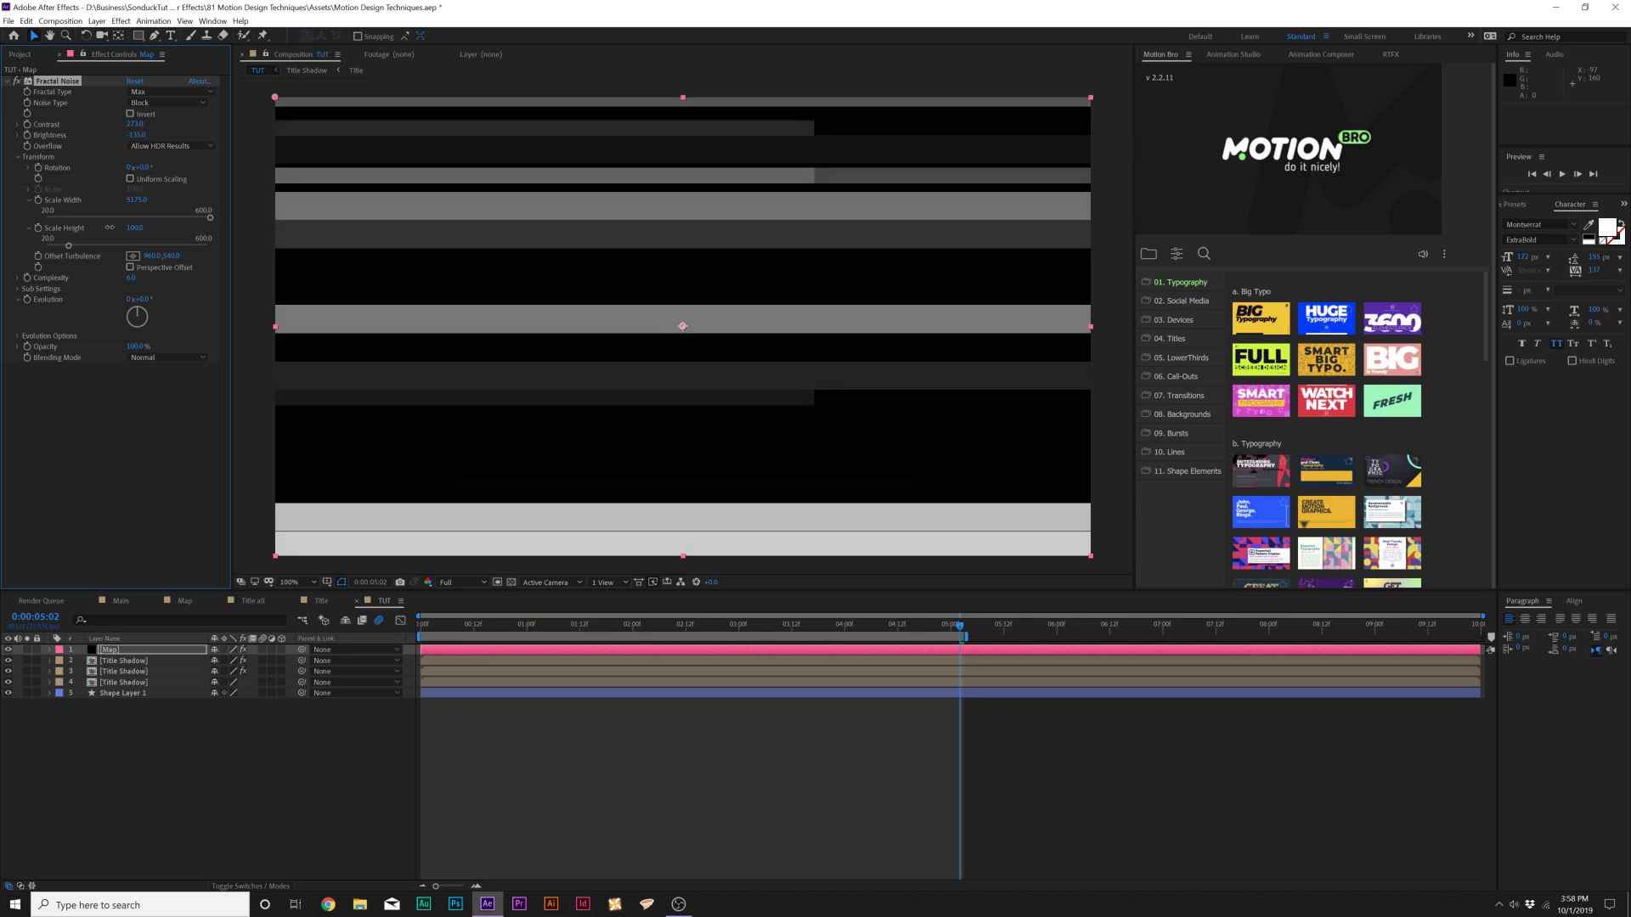
pyautogui.moveTo(134, 228); pyautogui.dragTo(93, 228)
pyautogui.click(170, 147)
pyautogui.click(140, 138)
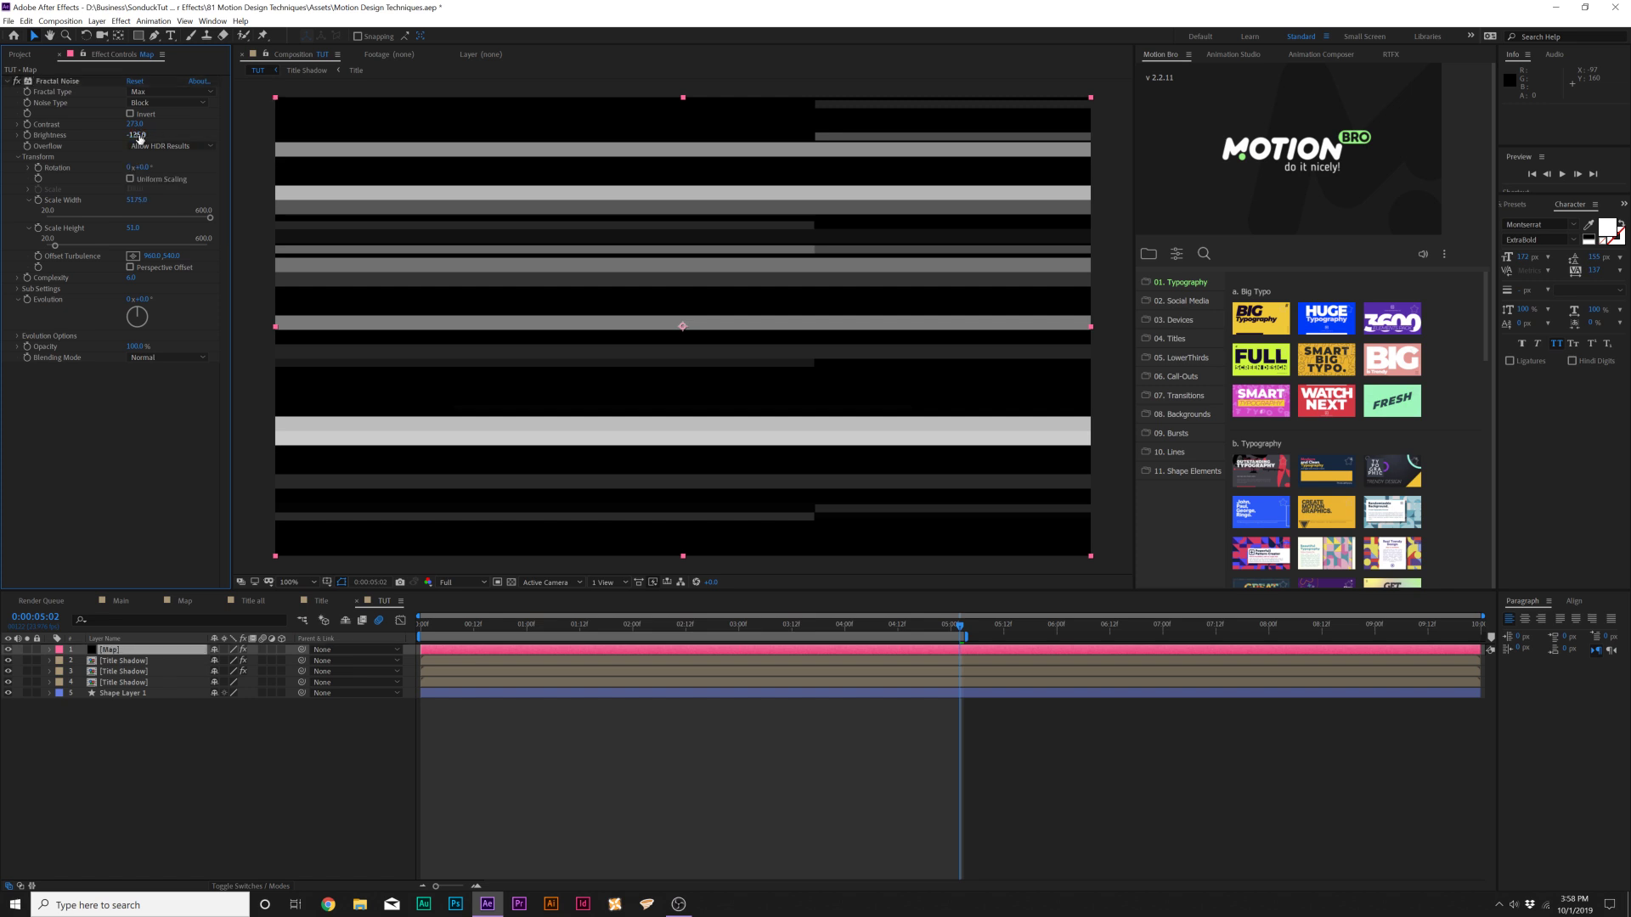
pyautogui.moveTo(140, 139); pyautogui.dragTo(125, 138)
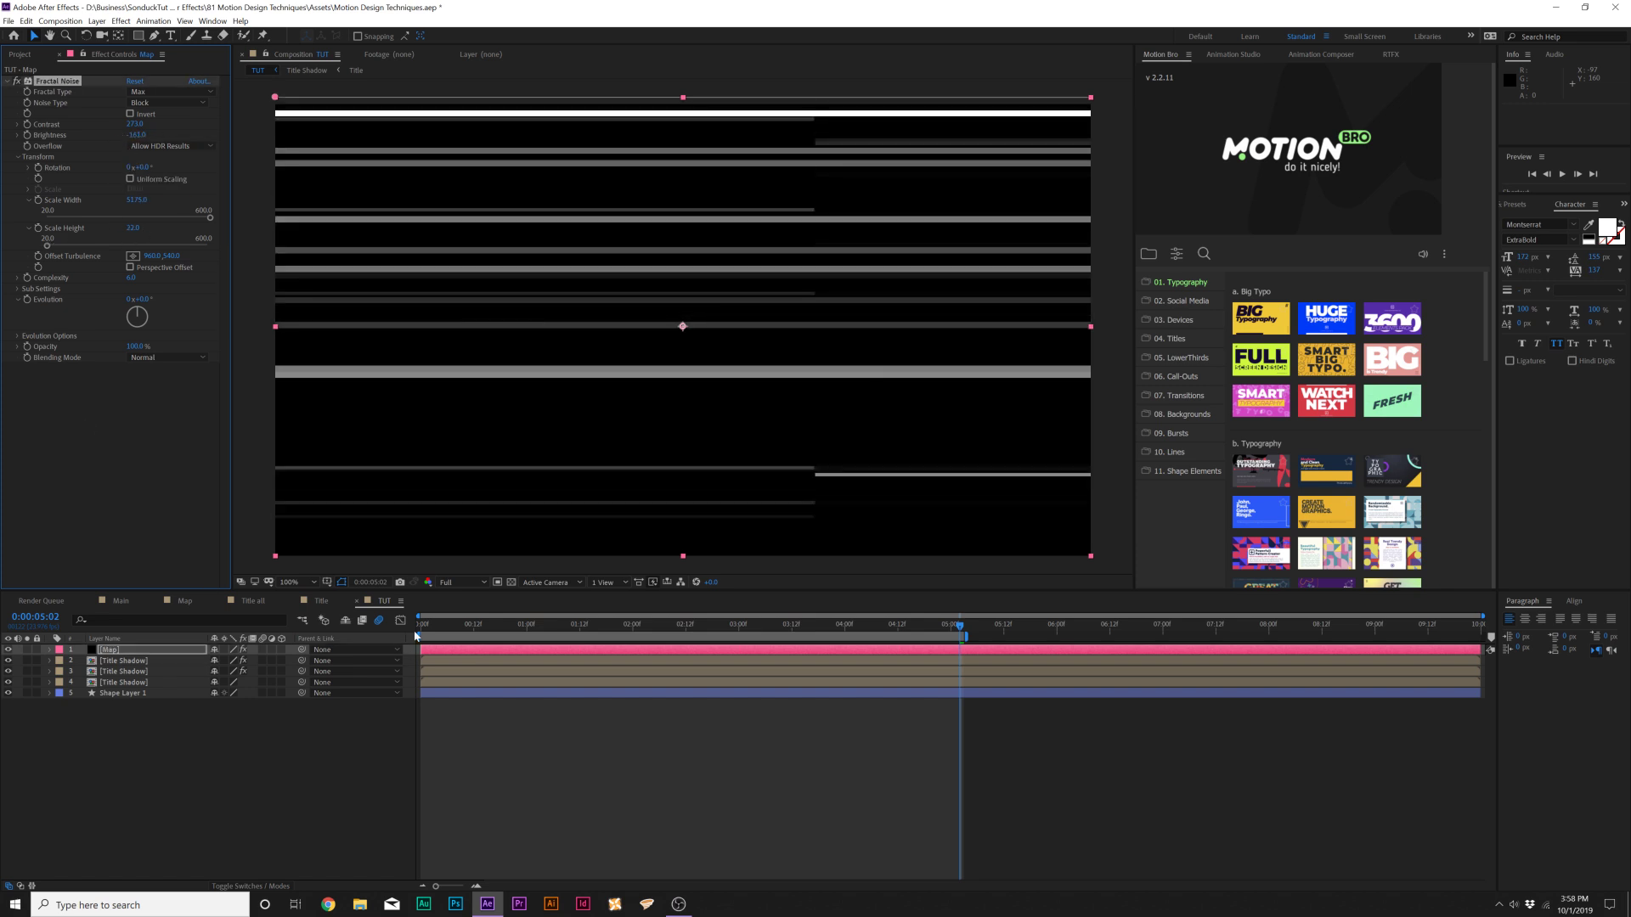
# Keyframe the noise Random Seed at the start and raise it to 30 at five seconds.
pyautogui.press('space')
pyautogui.click(18, 338)
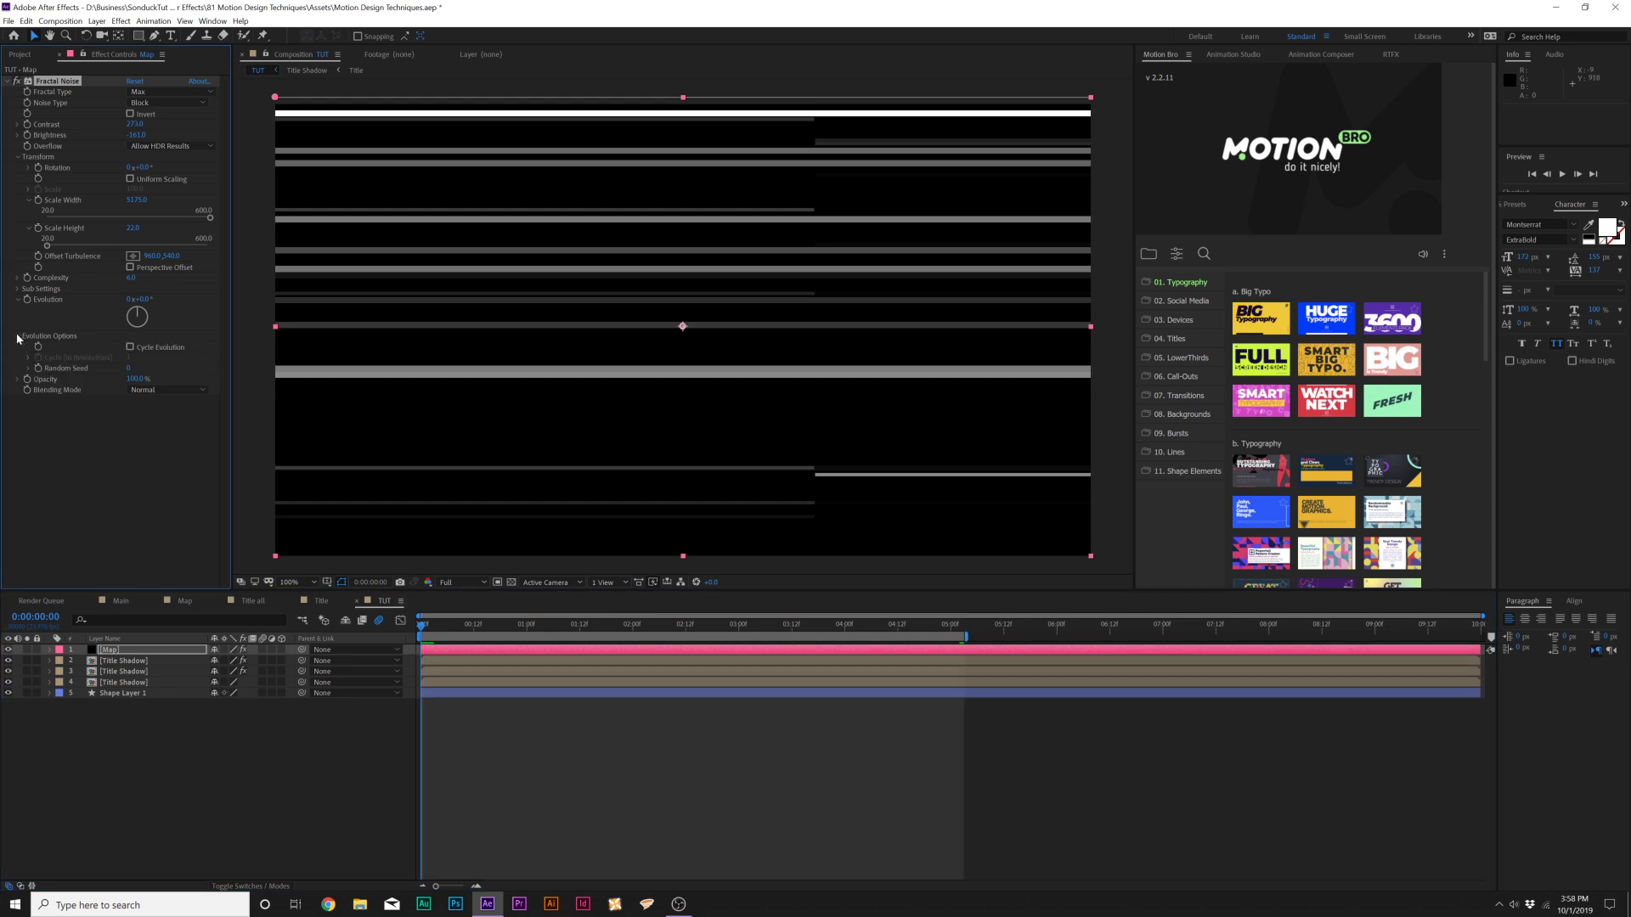
pyautogui.click(38, 367)
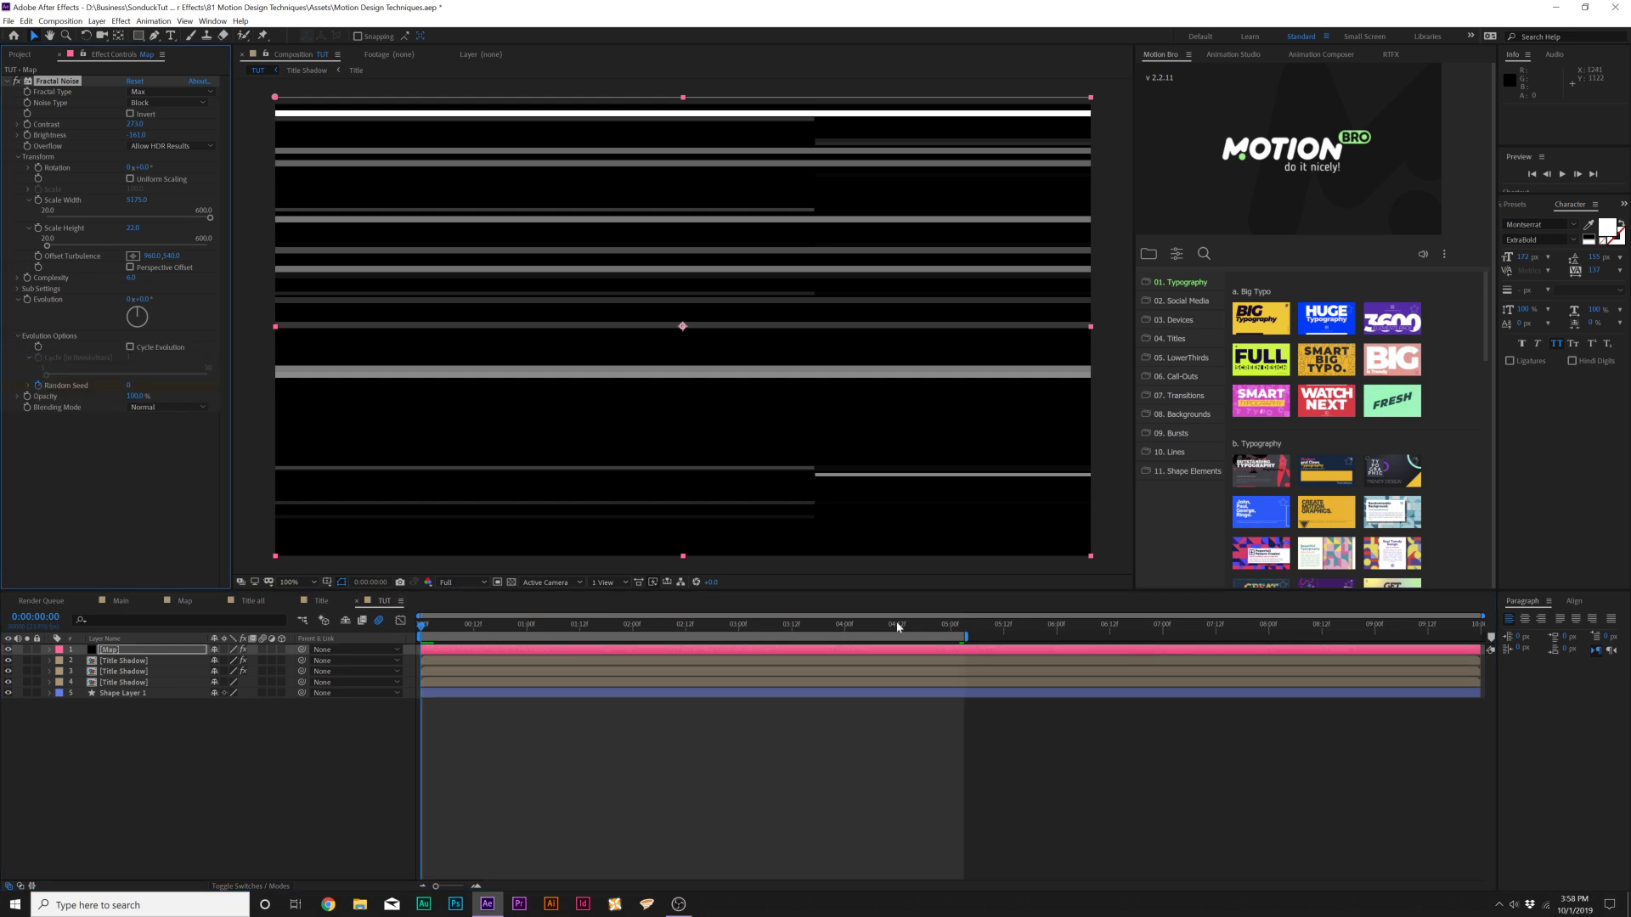
pyautogui.click(951, 627)
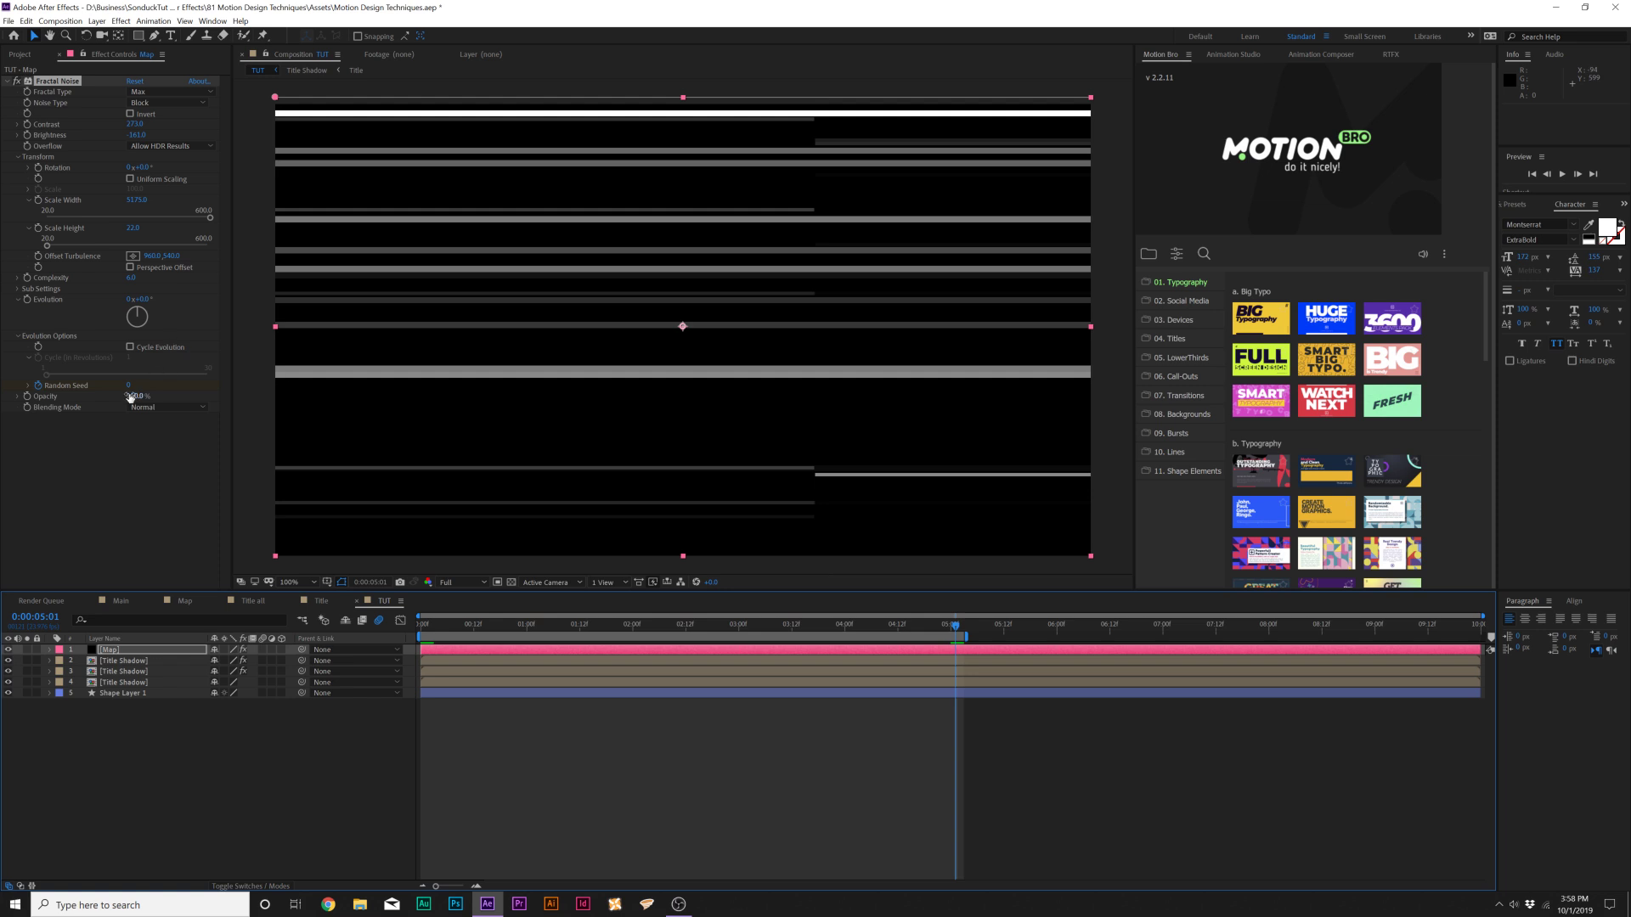
pyautogui.moveTo(130, 386)
pyautogui.mouseDown()
pyautogui.moveTo(148, 387)
pyautogui.moveTo(132, 388)
pyautogui.mouseUp()
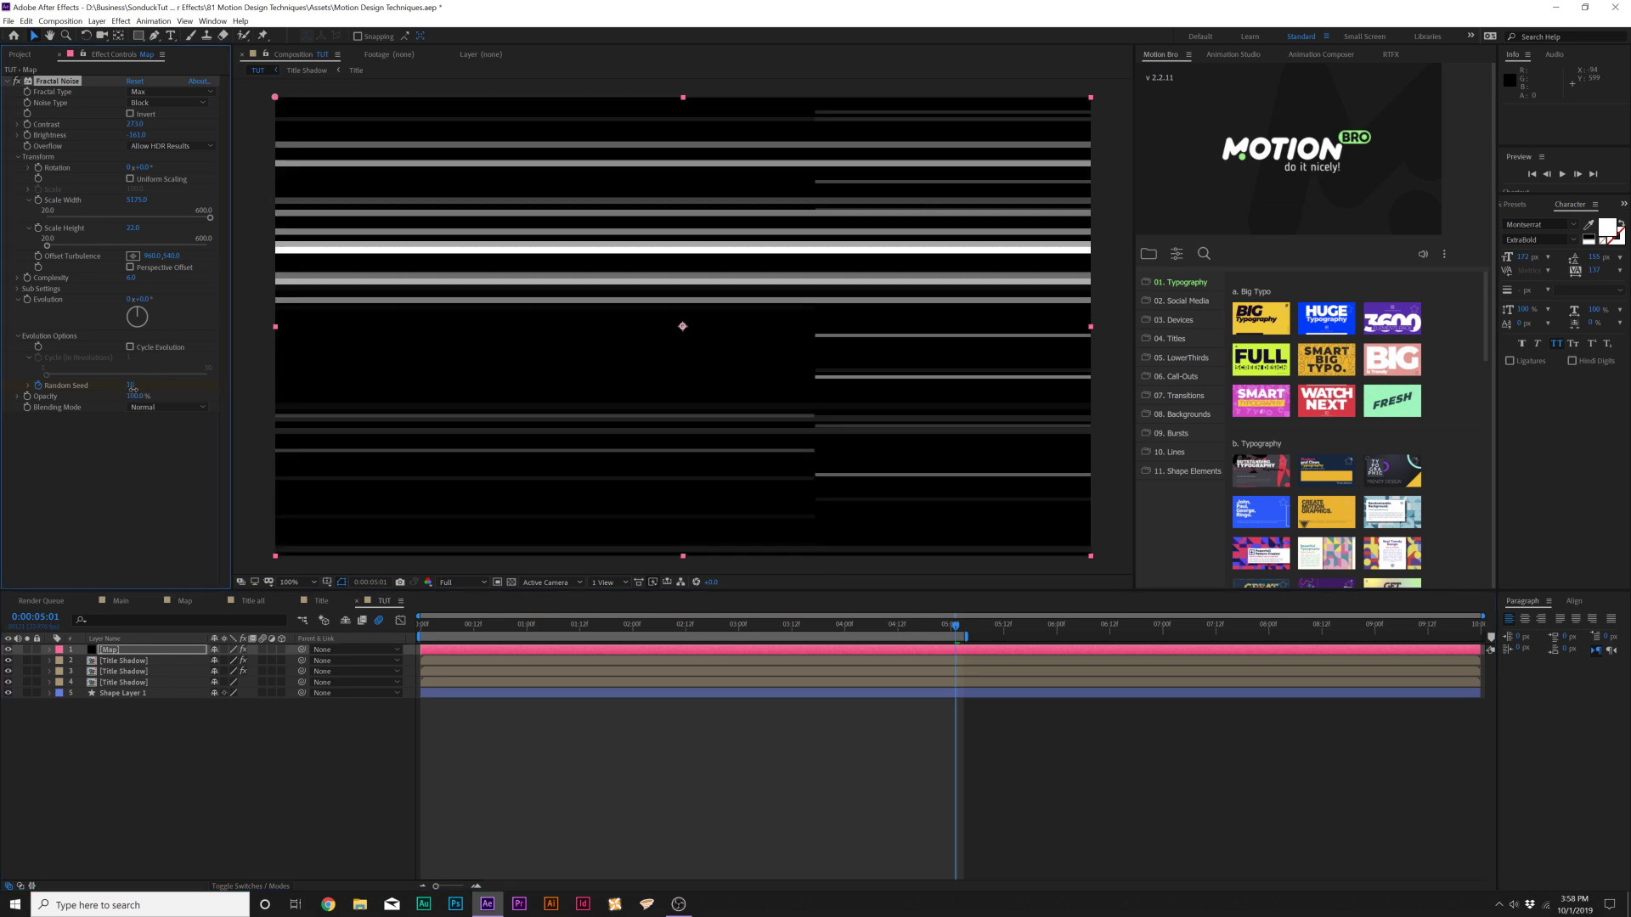
pyautogui.moveTo(132, 388); pyautogui.dragTo(133, 388)
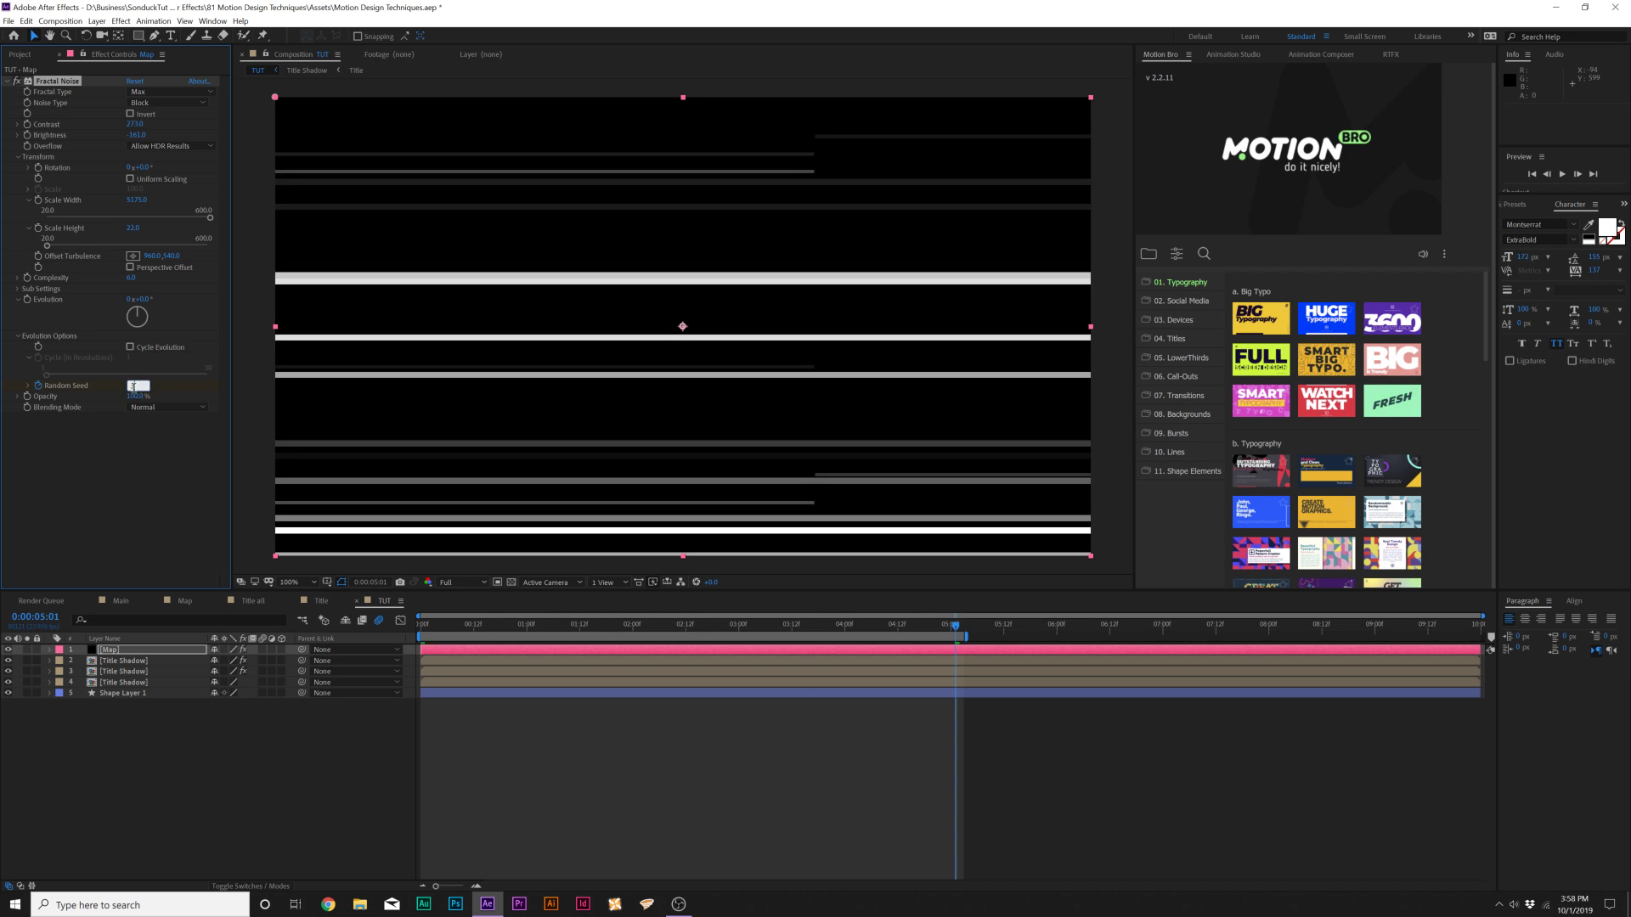
pyautogui.press('Return')
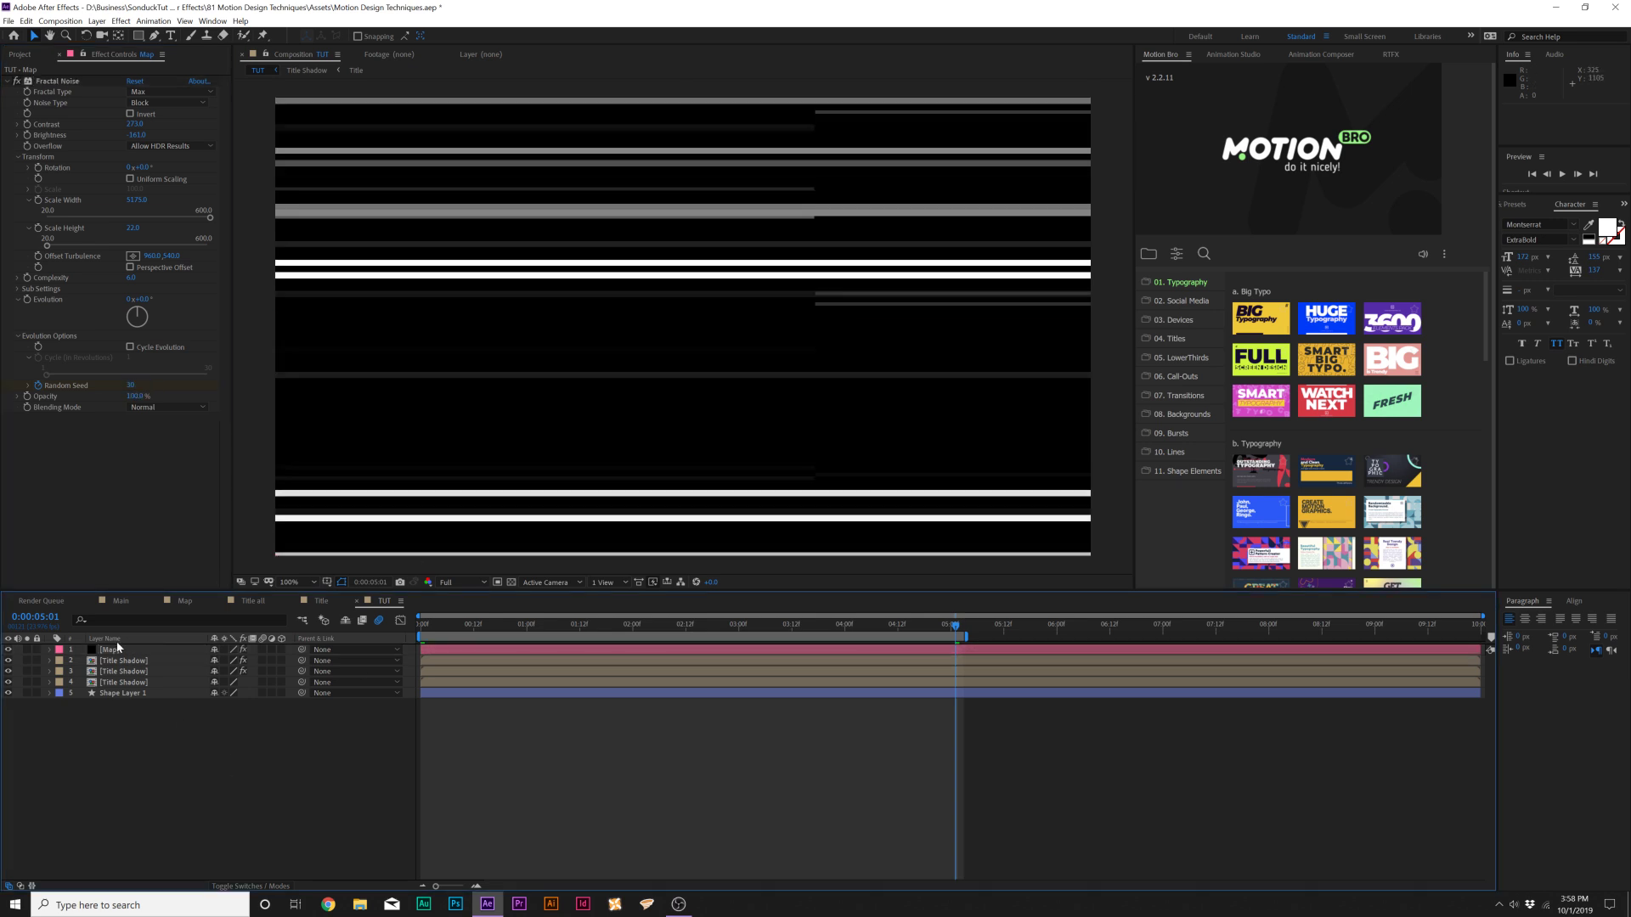
# Pre-compose the Map layer into a composition named Map.
pyautogui.click(114, 651)
pyautogui.hotkey('ctrl', 'shift', 'c')
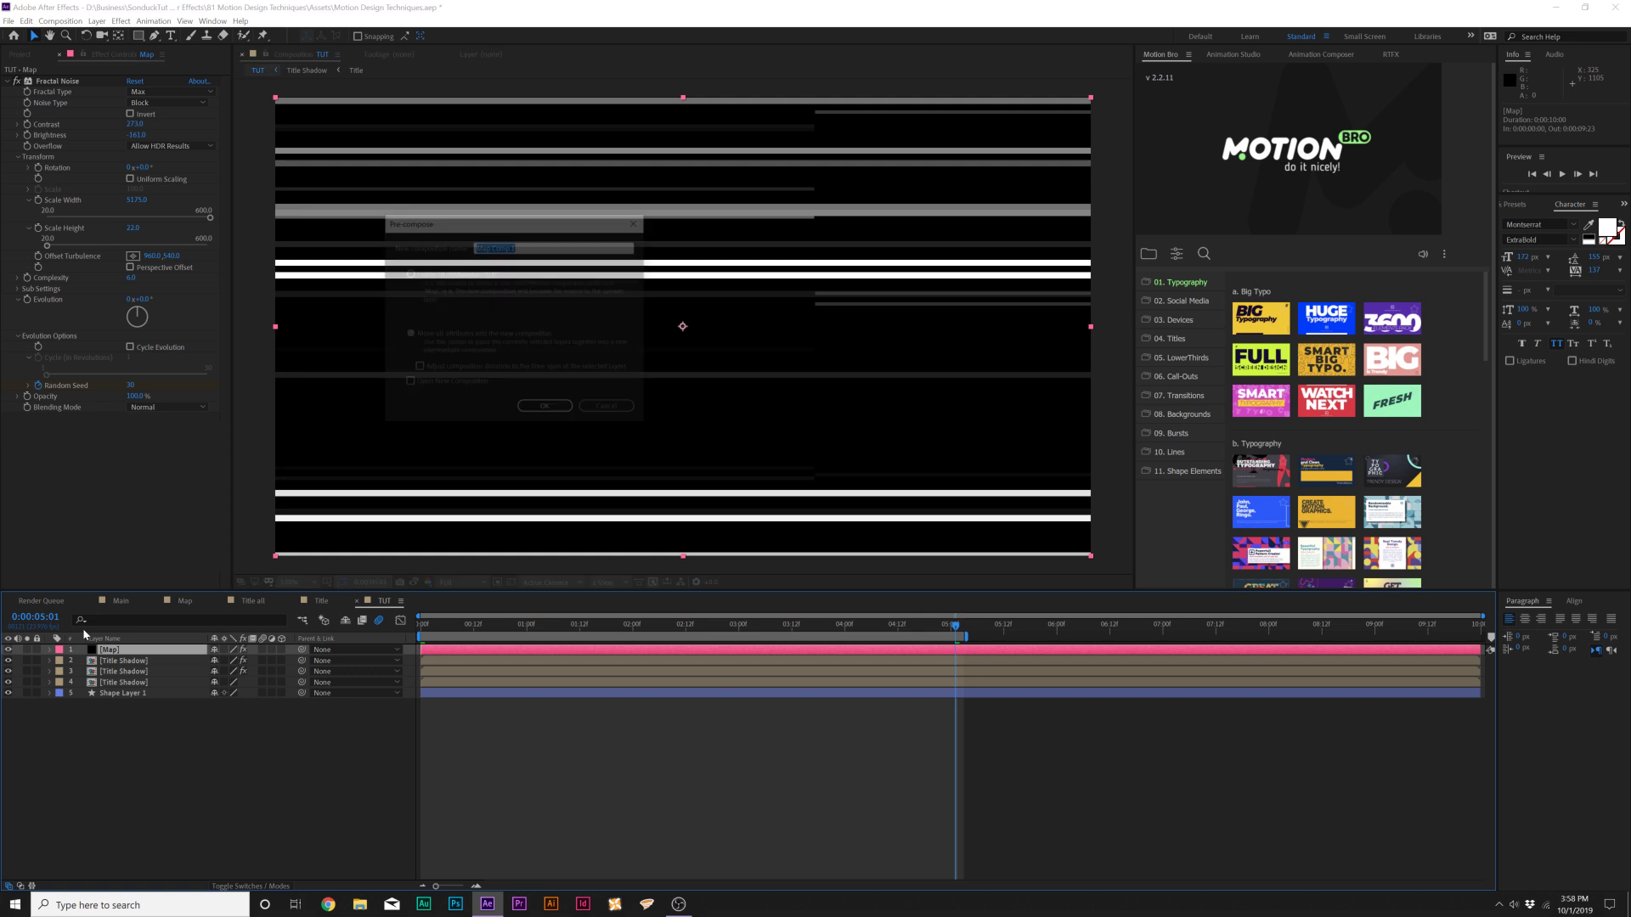
pyautogui.write('Map')
pyautogui.click(546, 410)
# Add a new adjustment layer and rename it Dis.
pyautogui.click(97, 21)
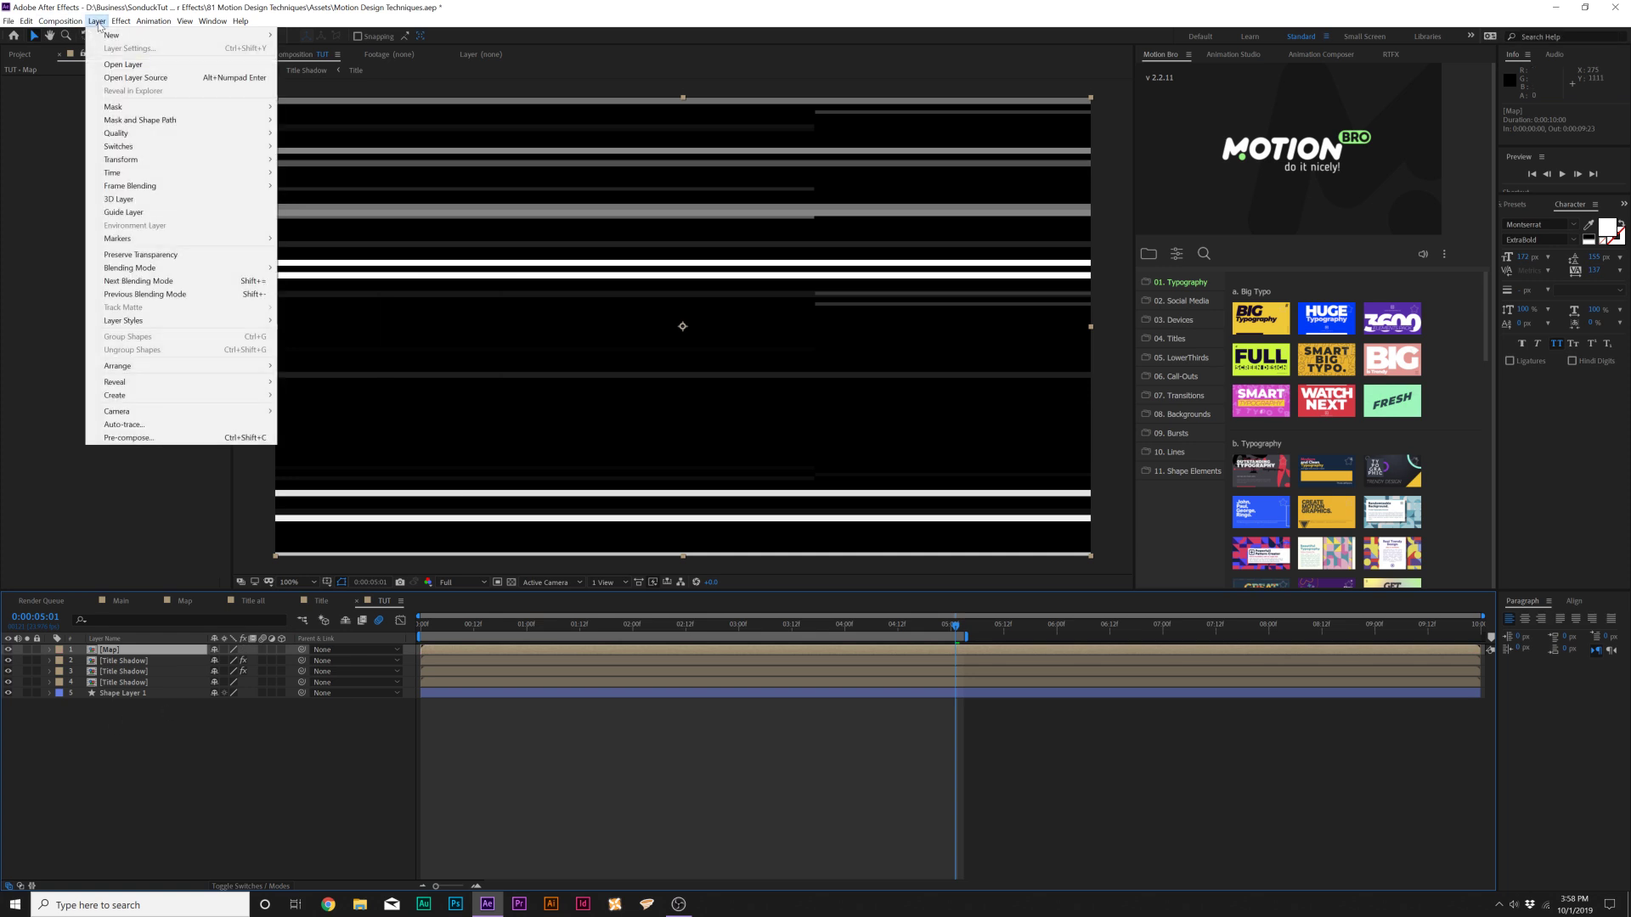
pyautogui.moveTo(107, 35)
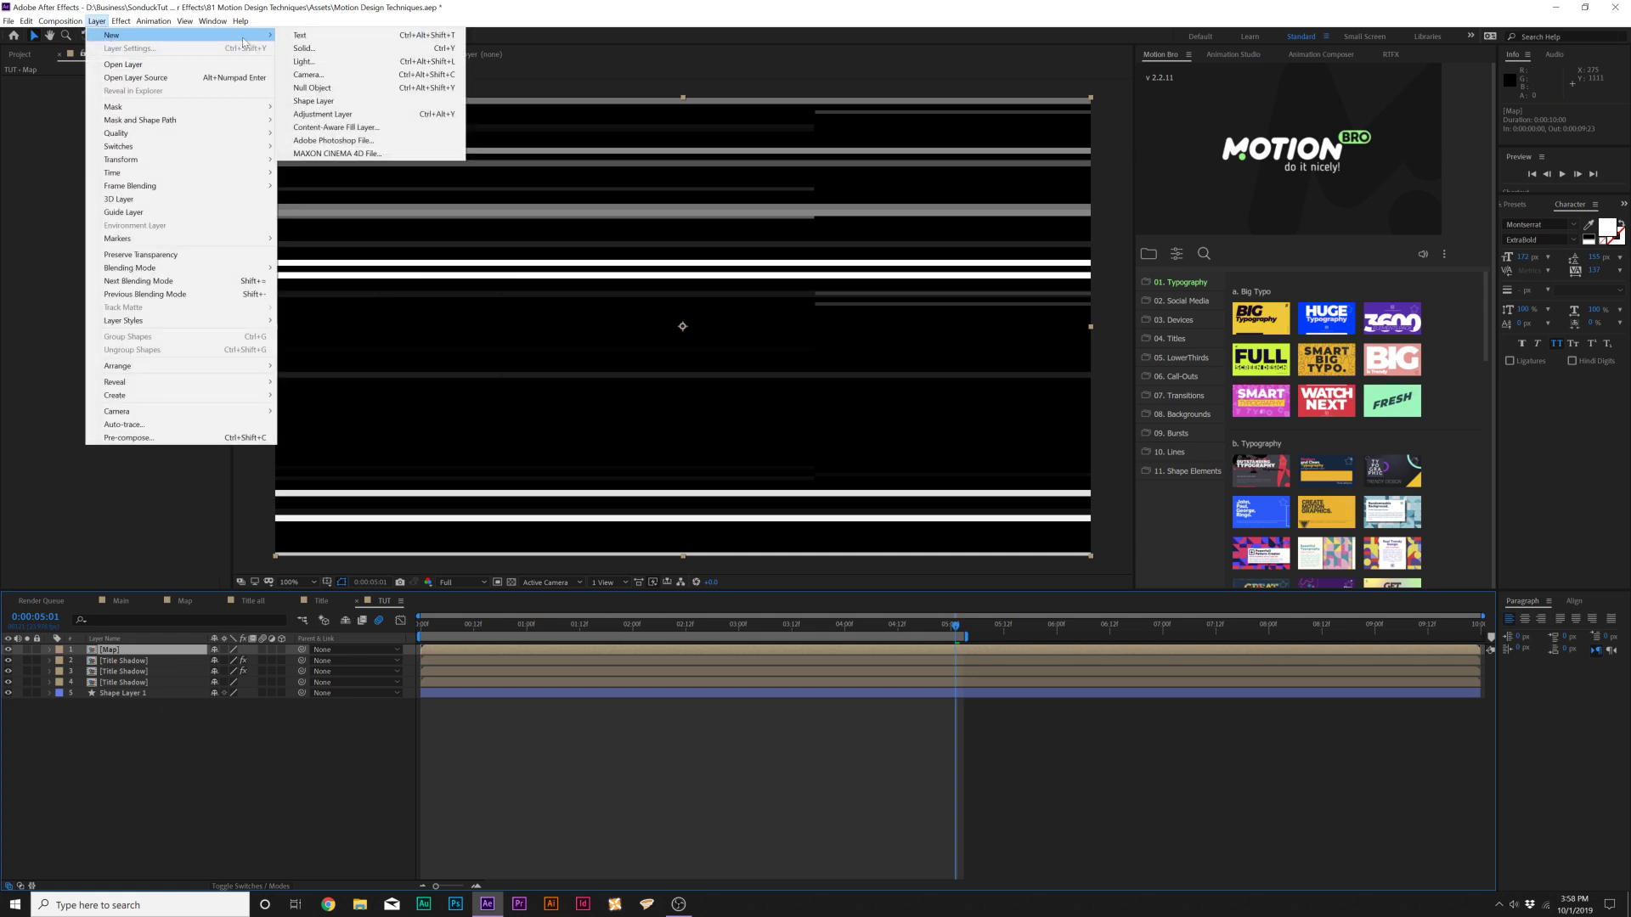
pyautogui.click(327, 114)
pyautogui.press('Return')
pyautogui.write('Displace')
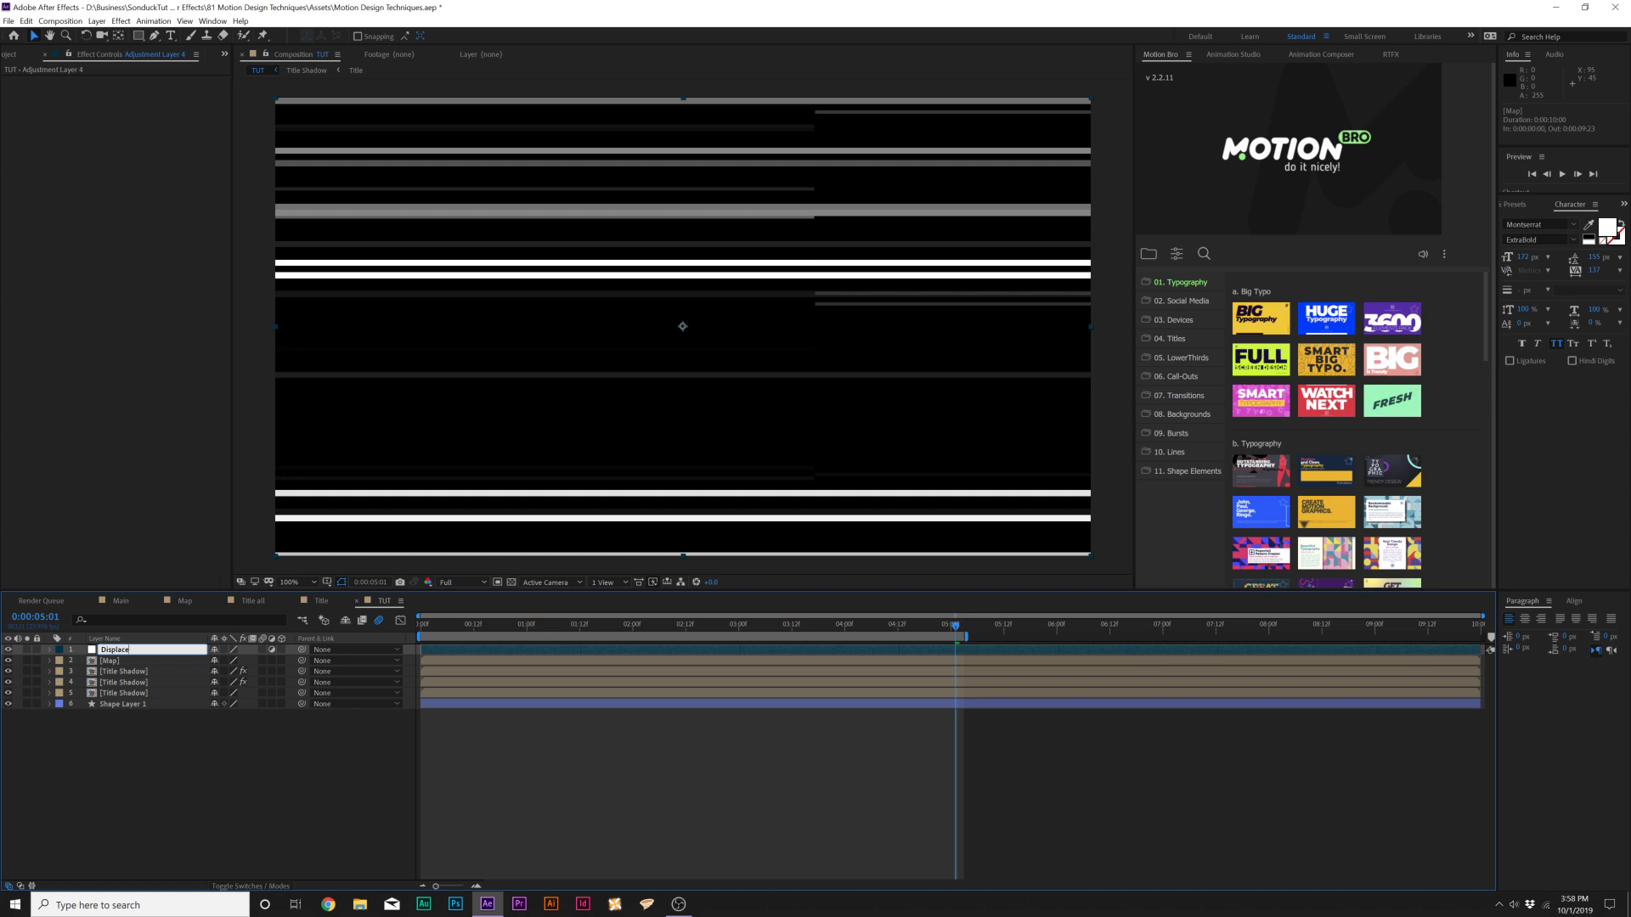
pyautogui.press('Return')
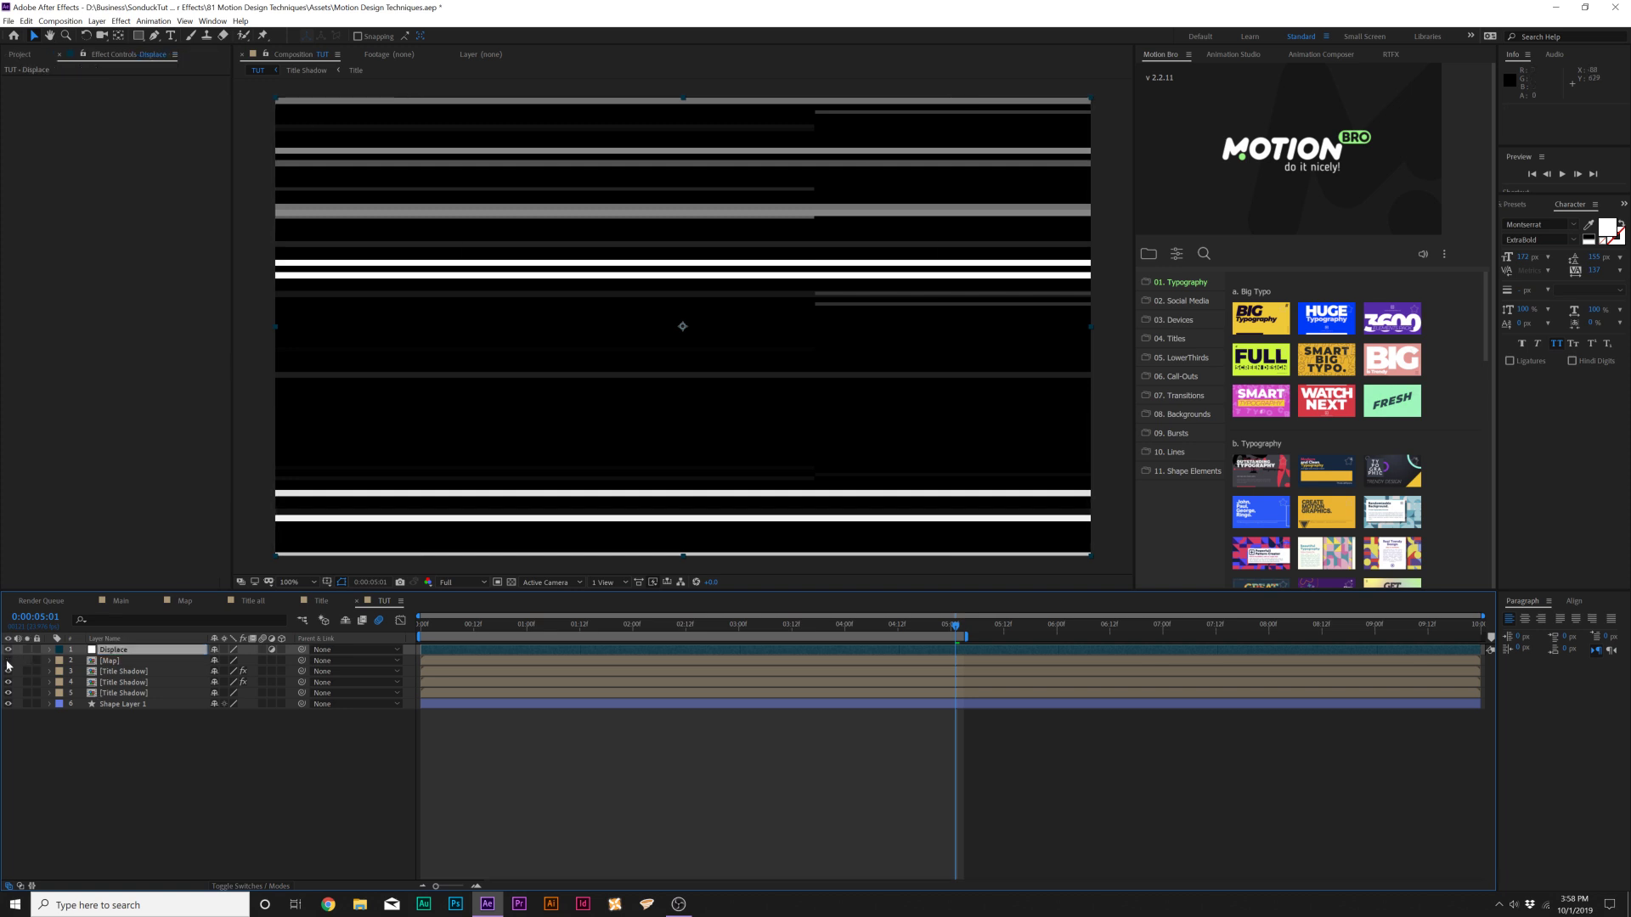
# Apply Displacement Map to the adjustment layer with the Map layer as its source.
pyautogui.click(119, 22)
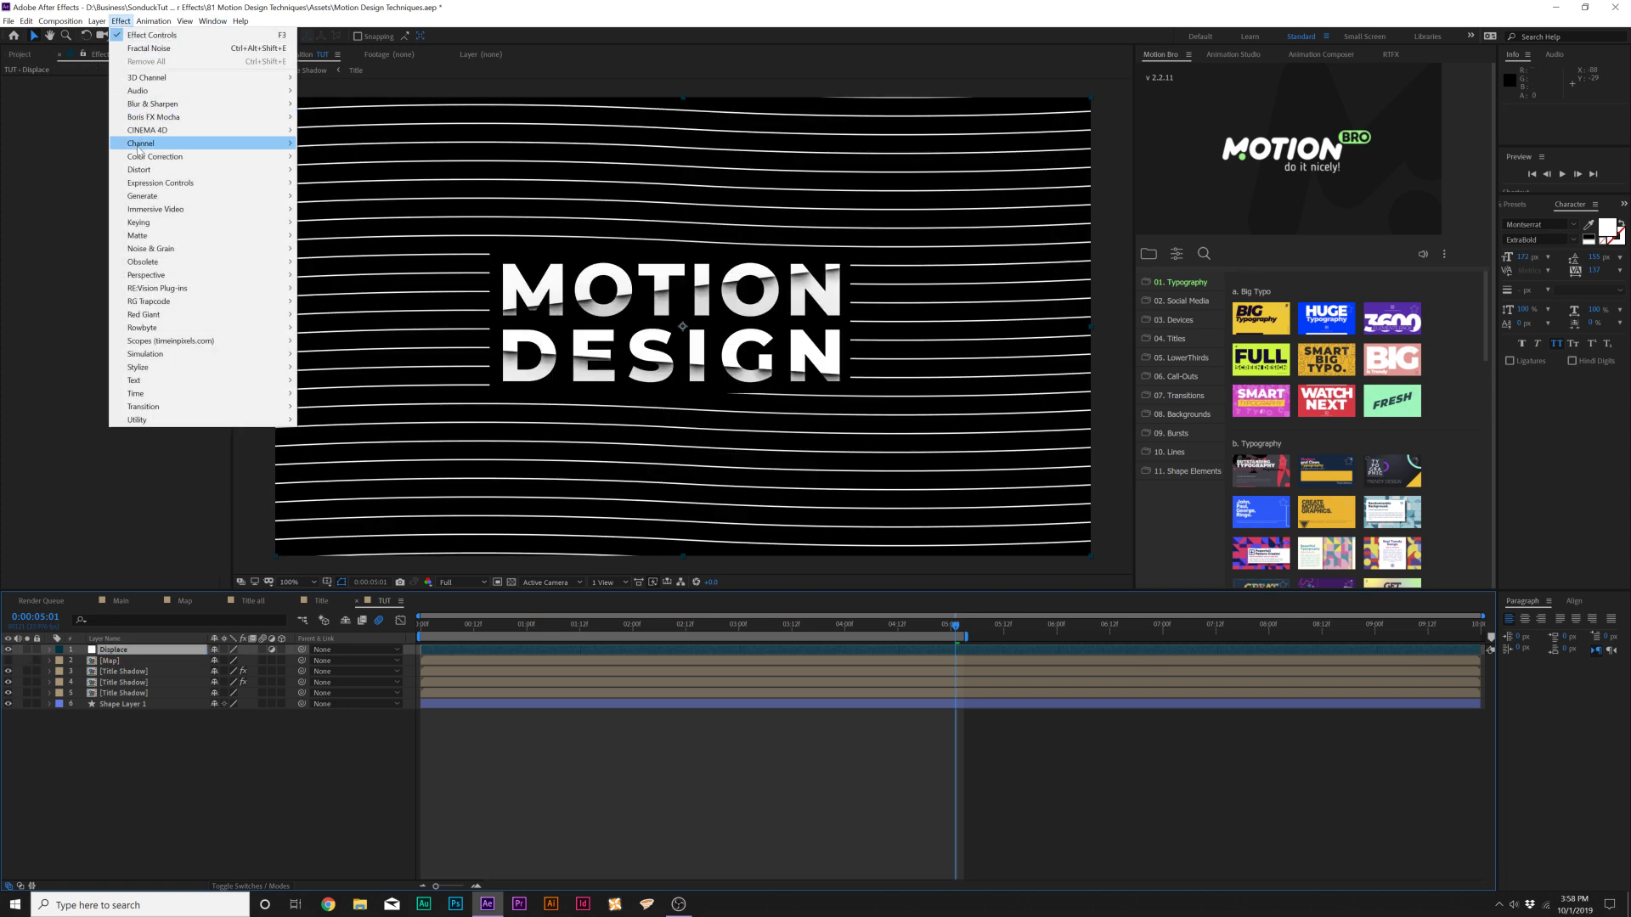
pyautogui.moveTo(140, 170)
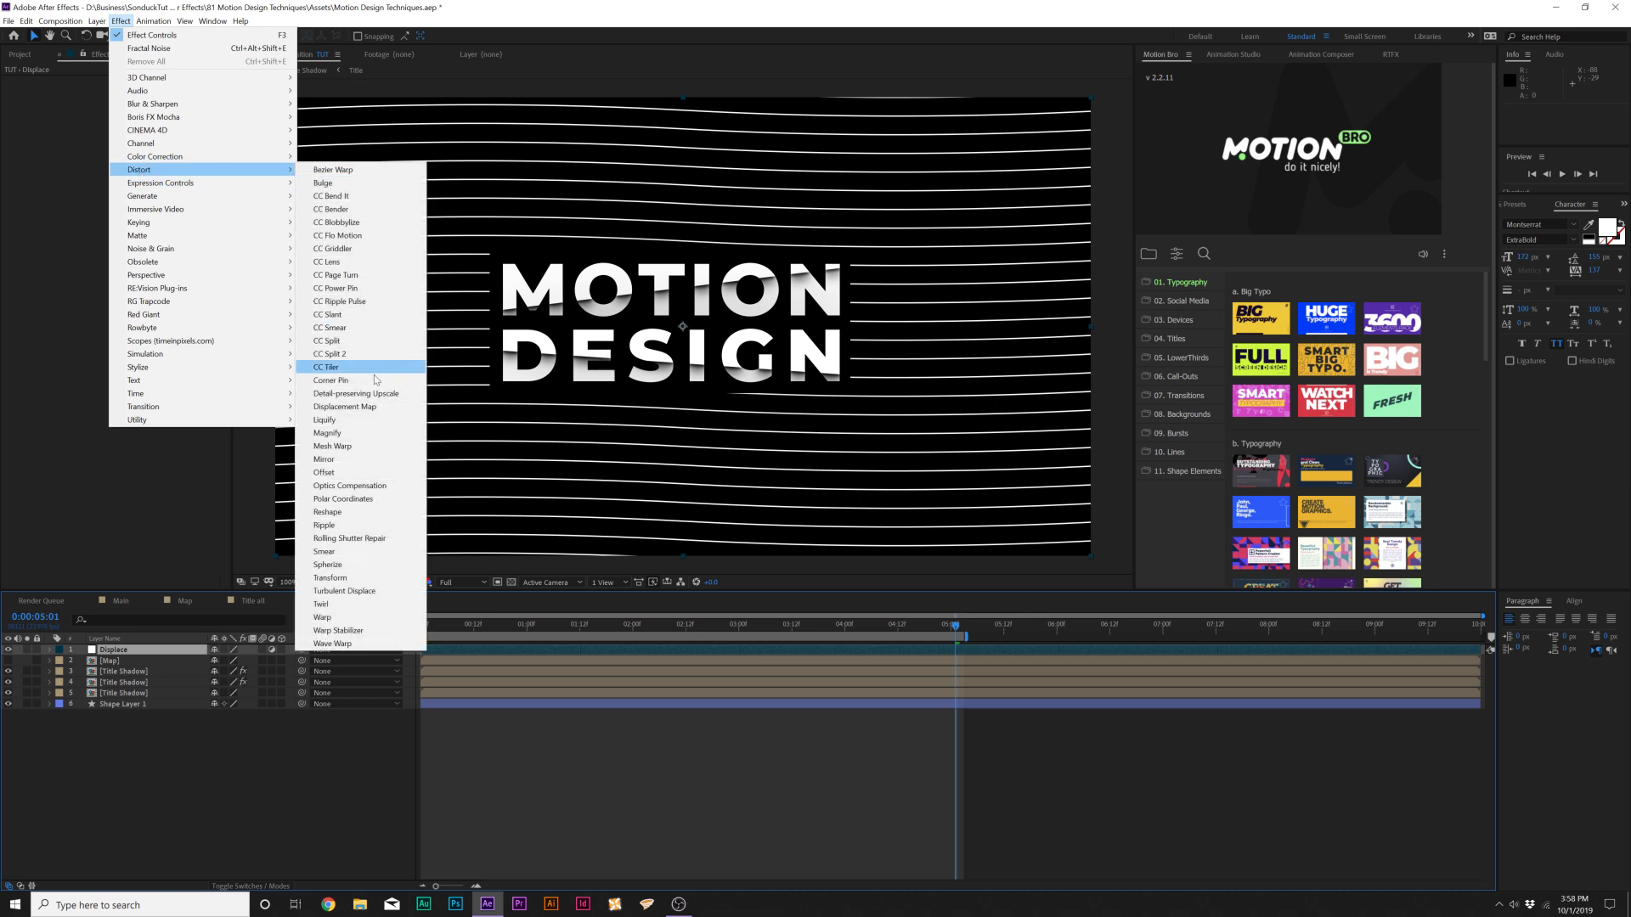
pyautogui.click(339, 406)
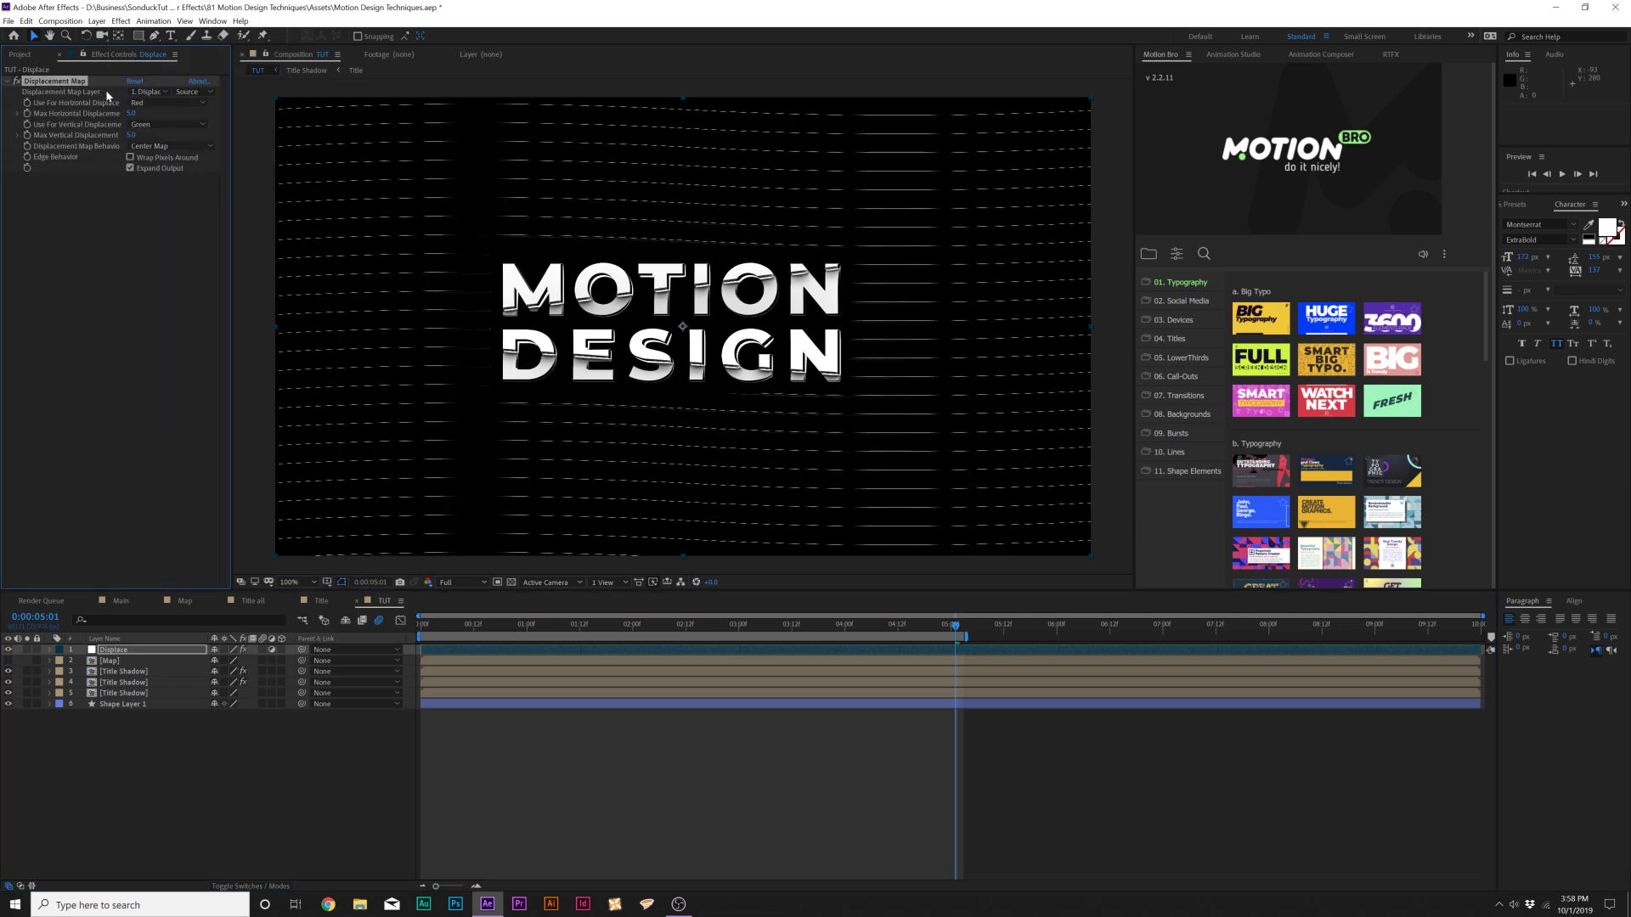
pyautogui.click(158, 91)
pyautogui.click(158, 136)
# Move Shape Layer 1 above the Displace layer and set Max Horizontal Displacement to 41.
pyautogui.click(120, 704)
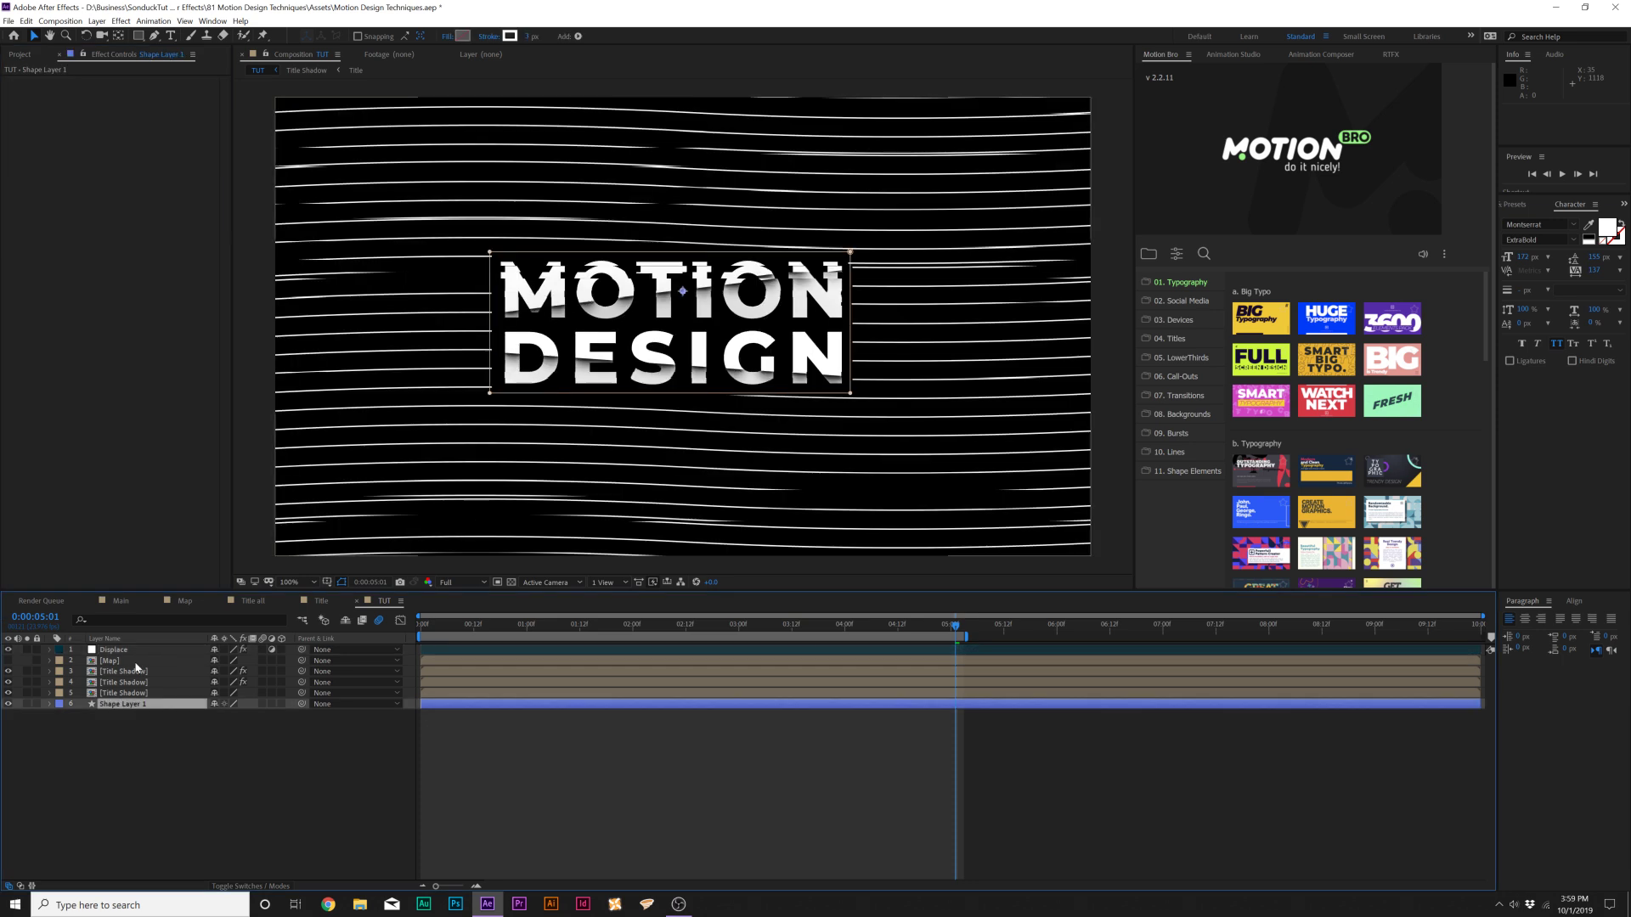
pyautogui.moveTo(120, 704); pyautogui.dragTo(93, 649)
pyautogui.click(129, 764)
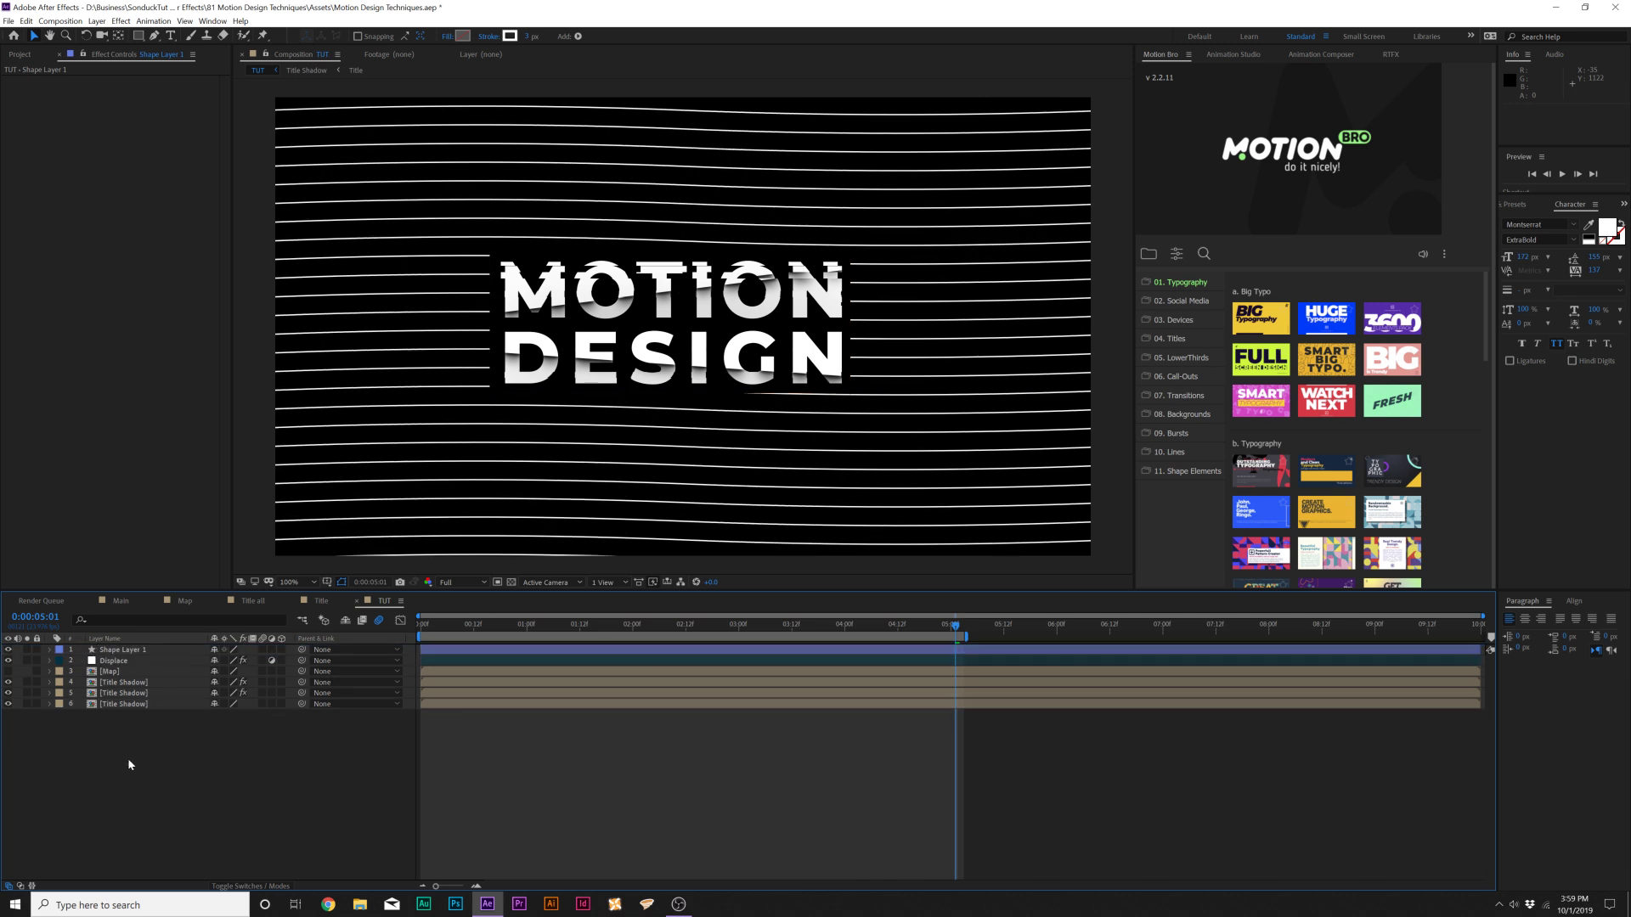
pyautogui.click(113, 661)
pyautogui.moveTo(133, 113); pyautogui.dragTo(157, 112)
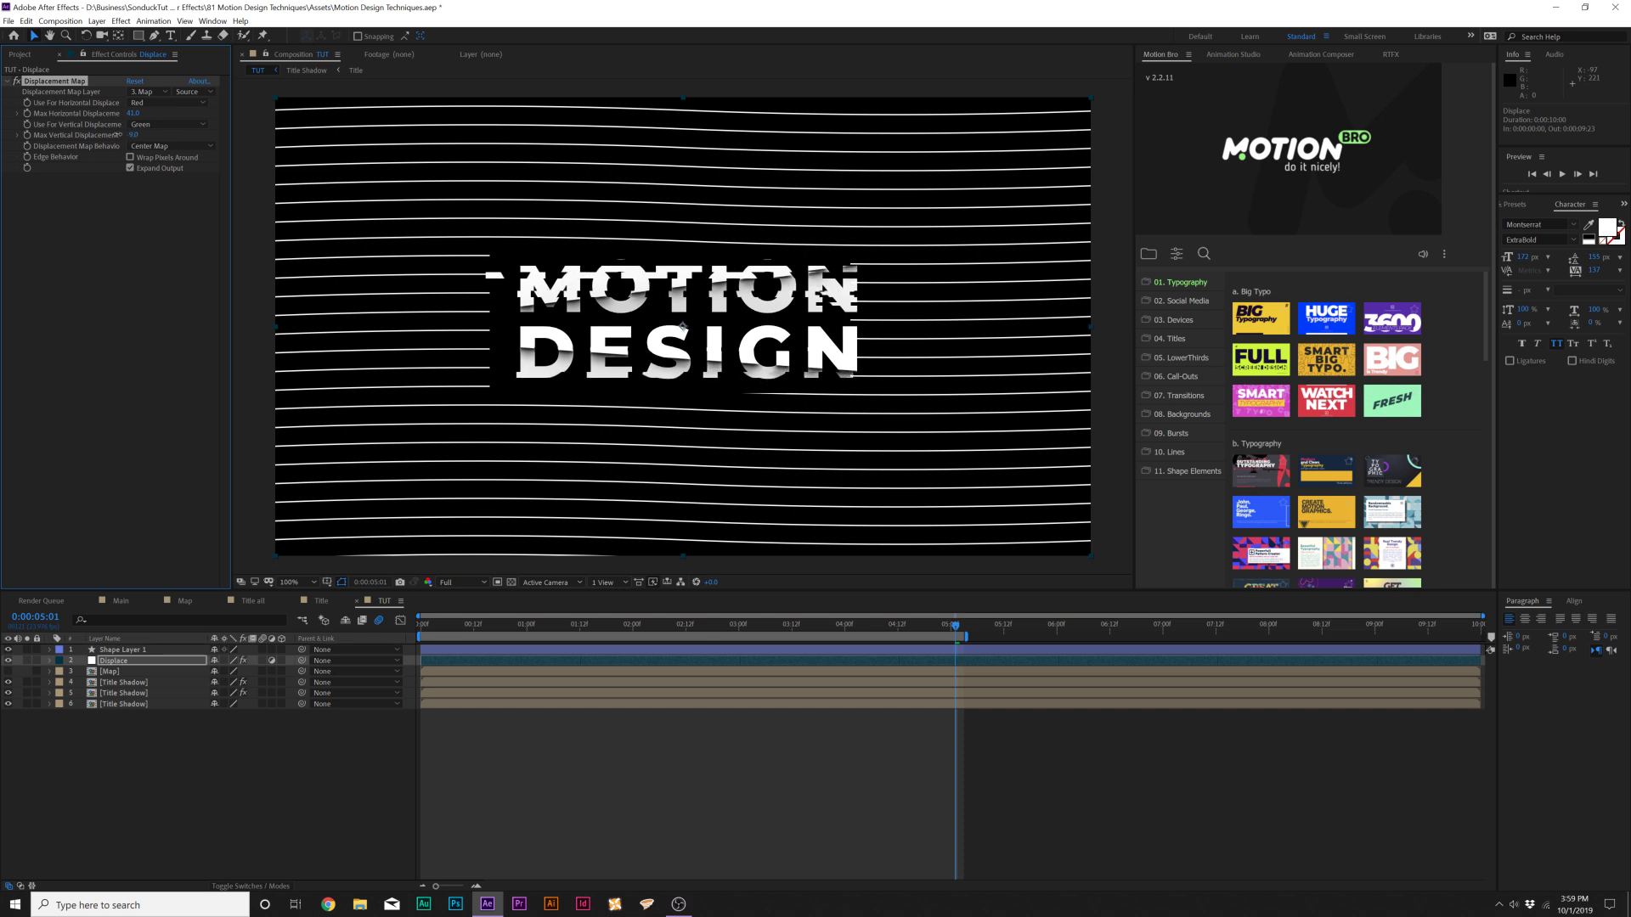
pyautogui.click(470, 625)
# Keyframe Max Horizontal Displacement at 41, then set it to 0 at 0:00:02:00.
pyautogui.moveTo(478, 626); pyautogui.dragTo(588, 628)
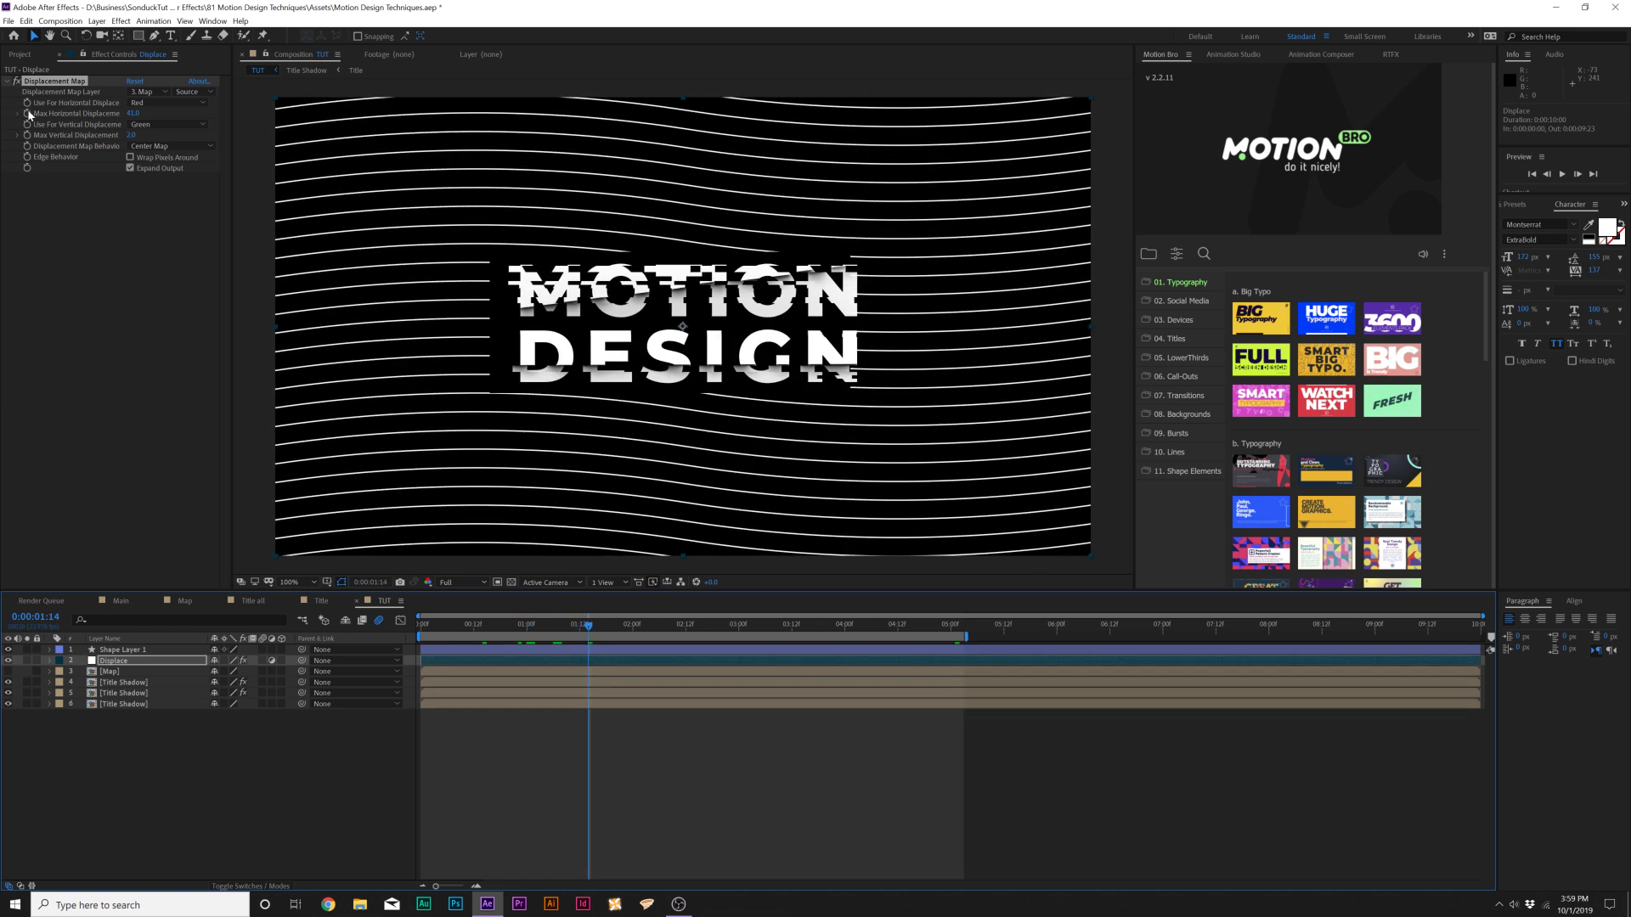
pyautogui.click(28, 113)
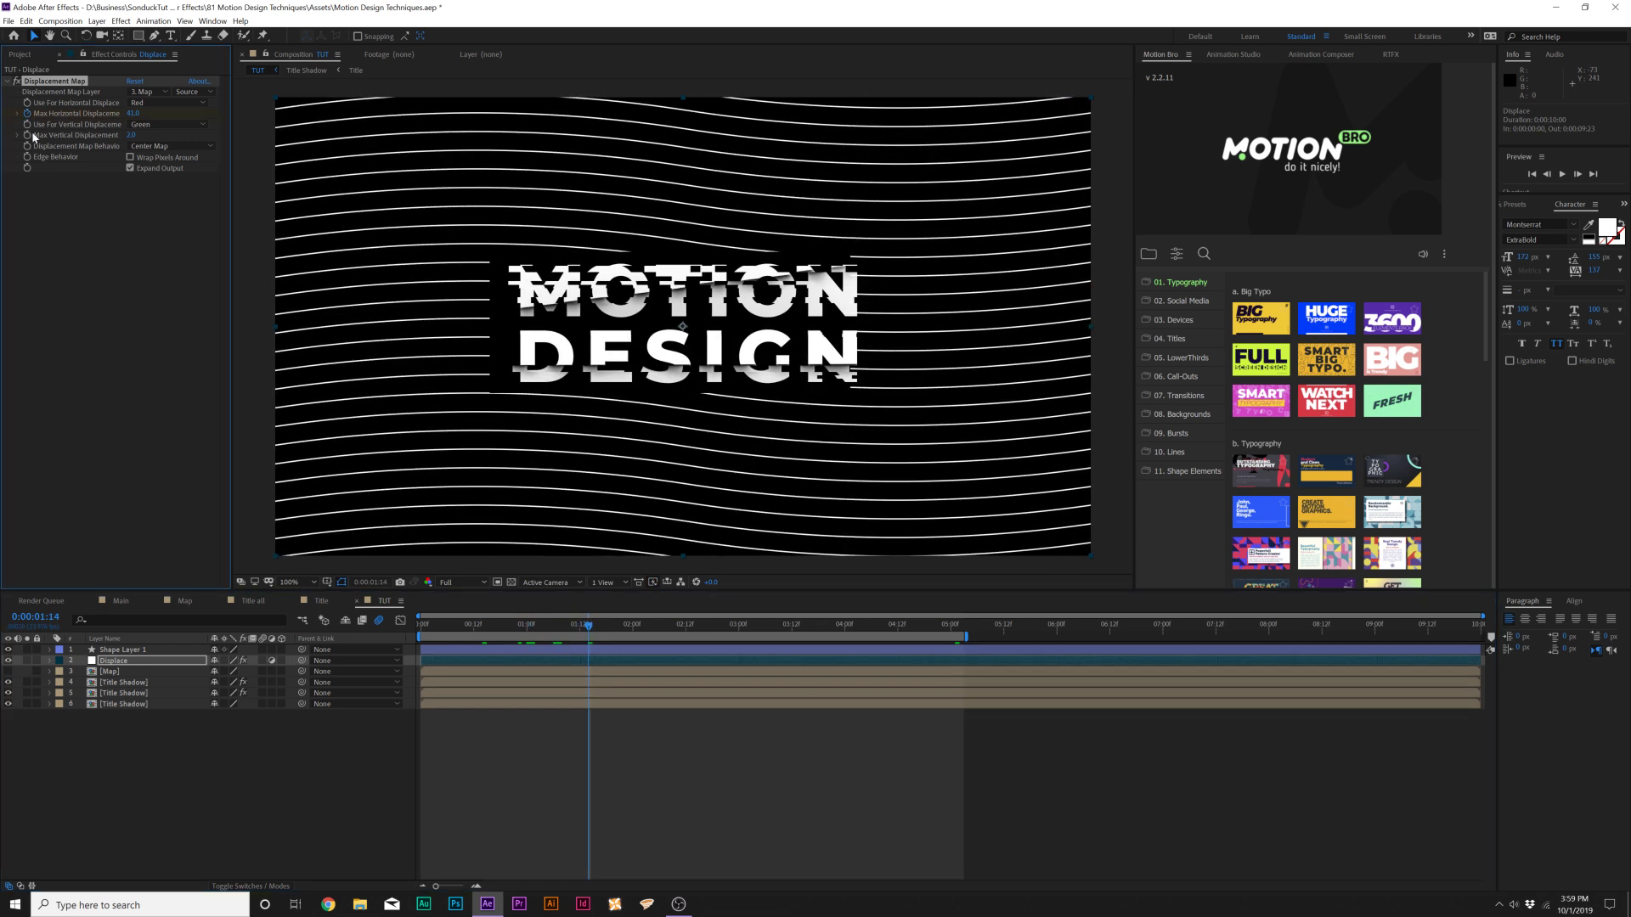
pyautogui.click(628, 629)
pyautogui.click(135, 113)
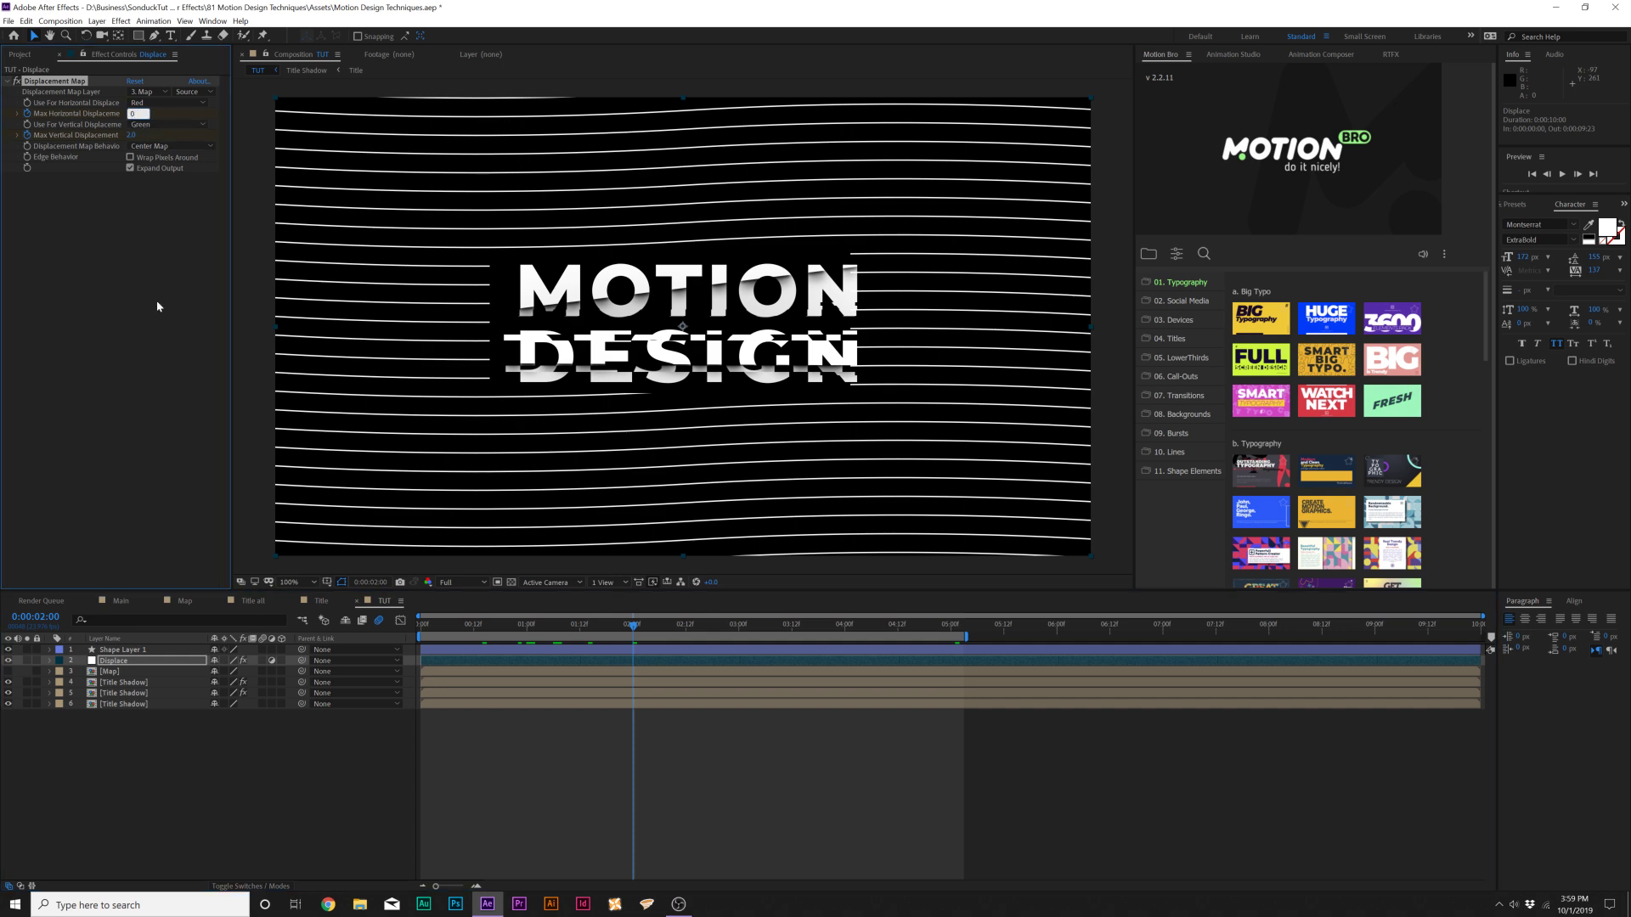
pyautogui.write('0')
pyautogui.press('Return')
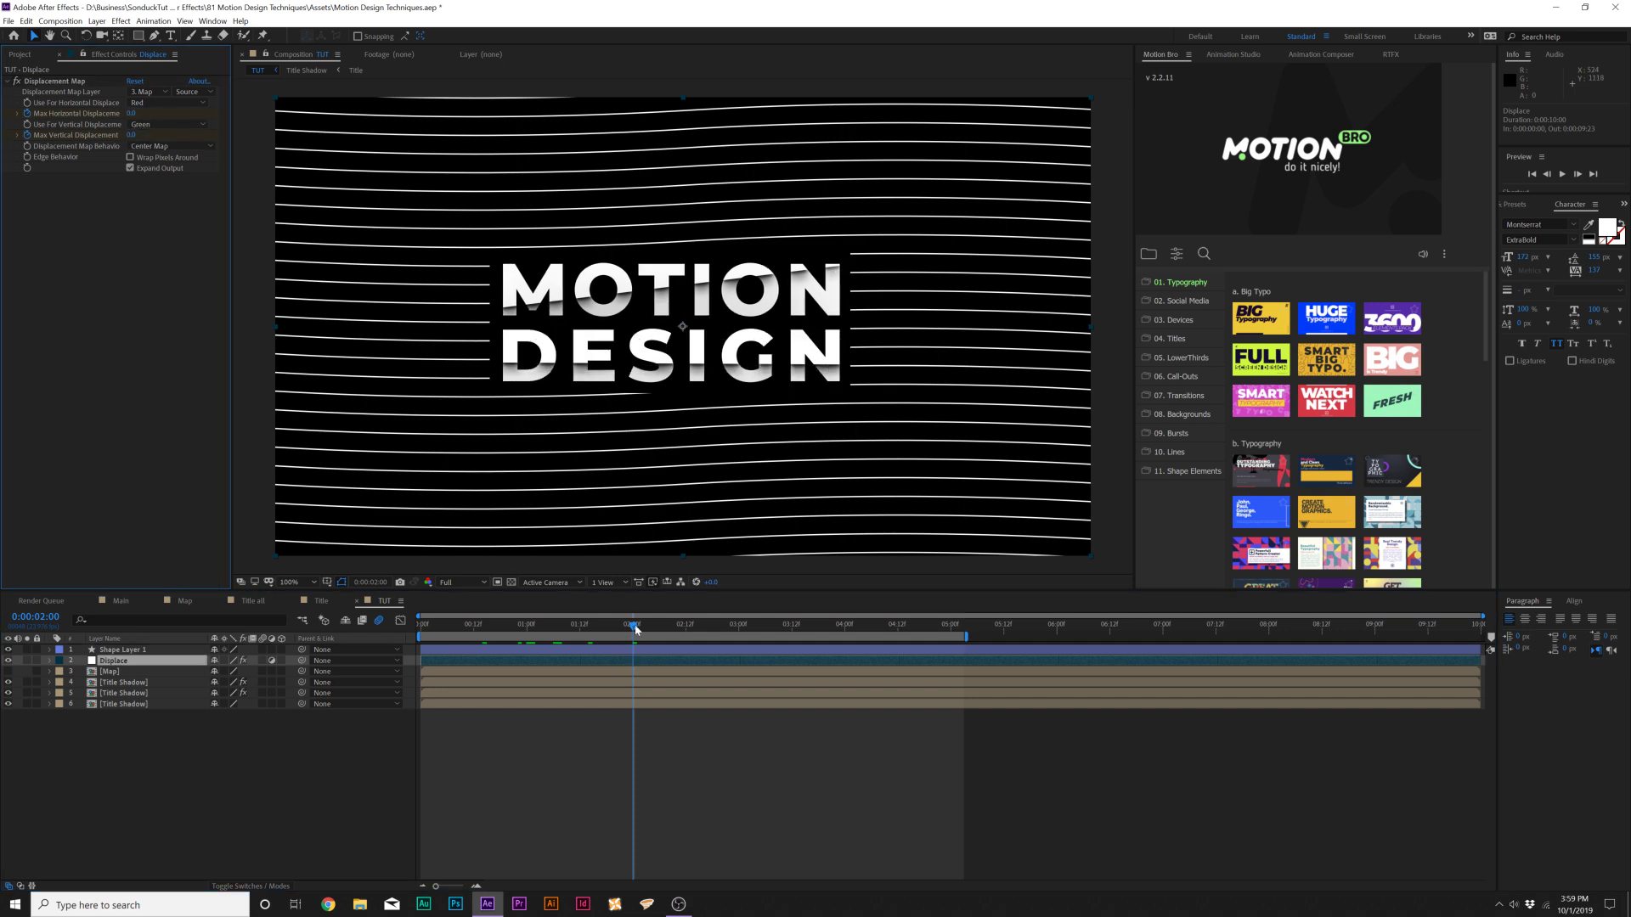
# Preview the glitch animation and scrub through it to review.
pyautogui.press('space')
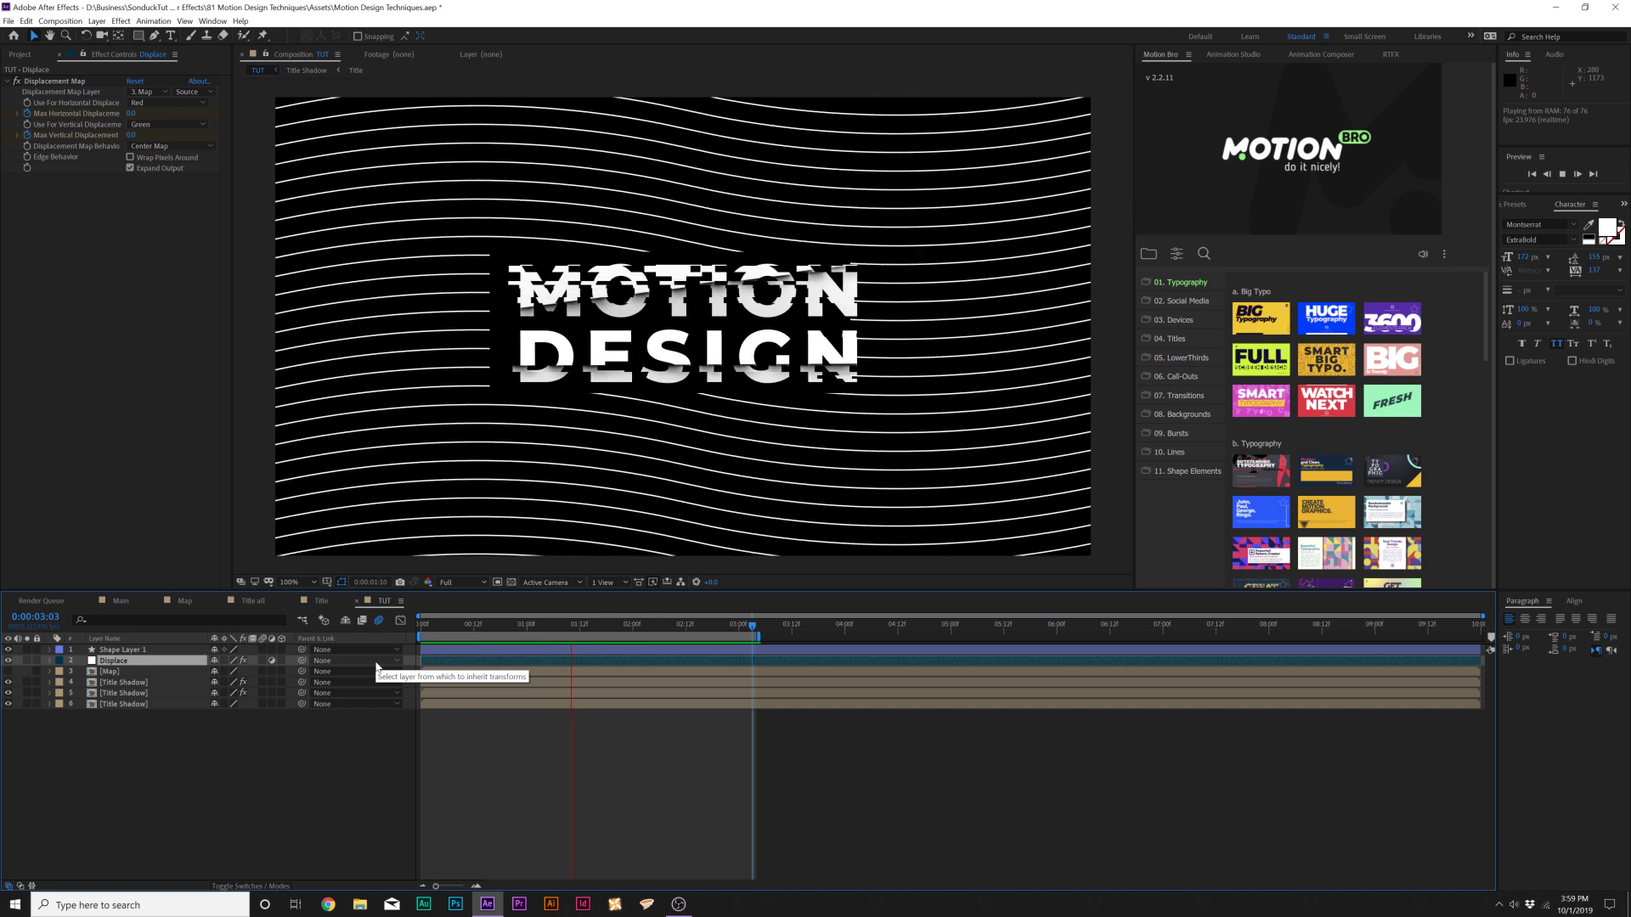
pyautogui.press('space')
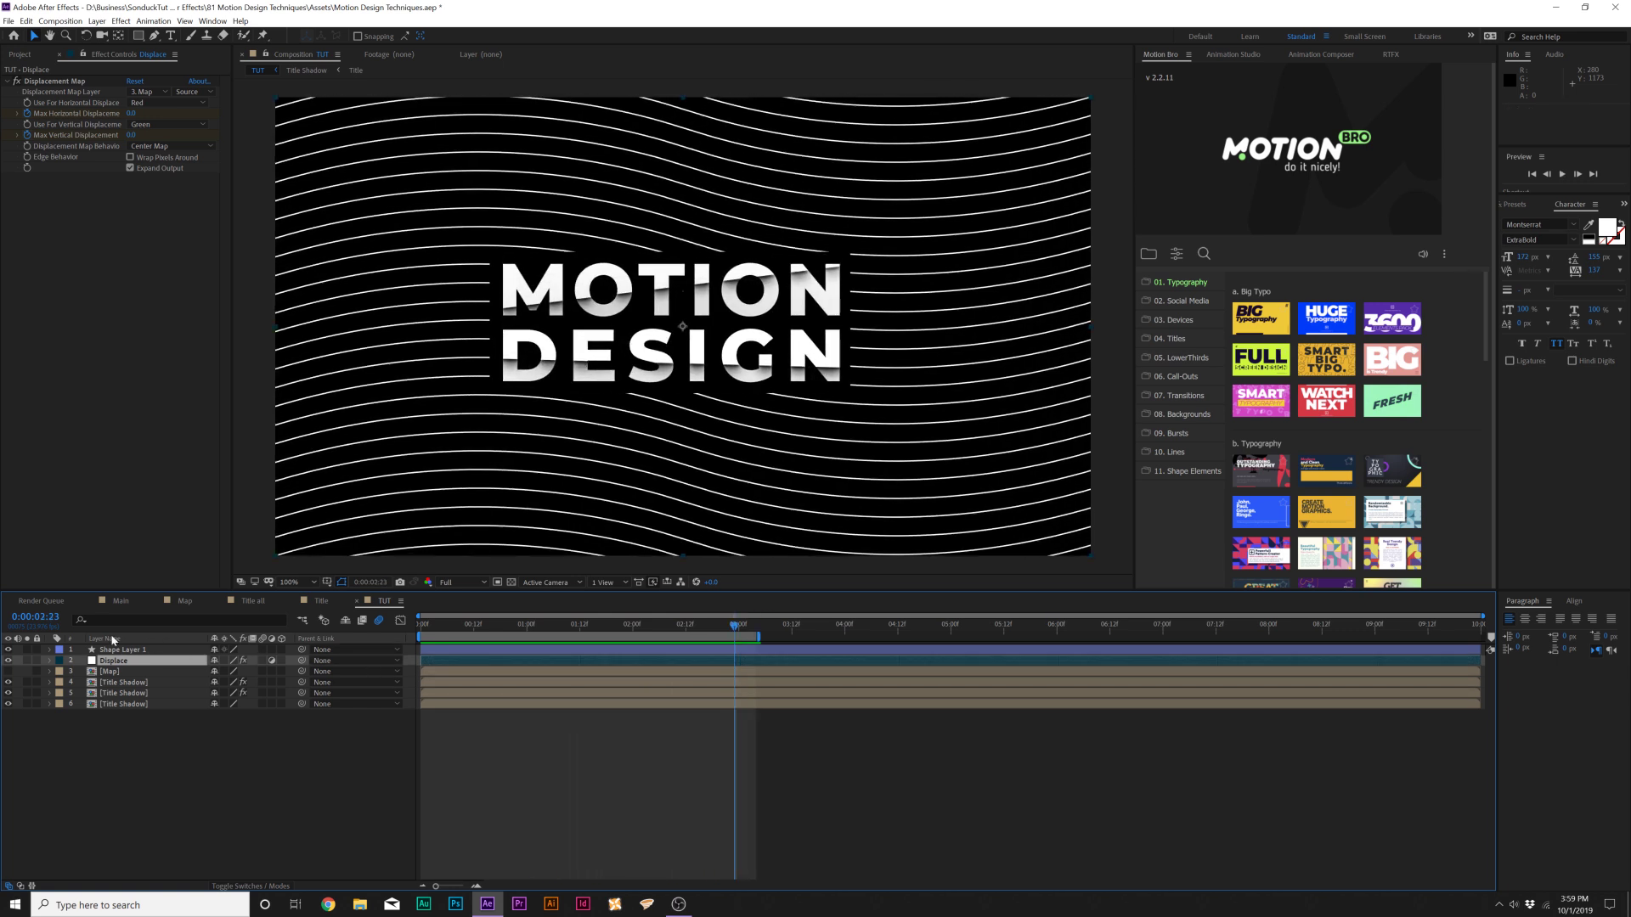
pyautogui.moveTo(634, 632)
pyautogui.mouseDown()
pyautogui.moveTo(476, 629)
pyautogui.moveTo(654, 649)
pyautogui.moveTo(955, 641)
pyautogui.mouseUp()
# Add a new null object and parent all the other layers to it.
pyautogui.click(186, 775)
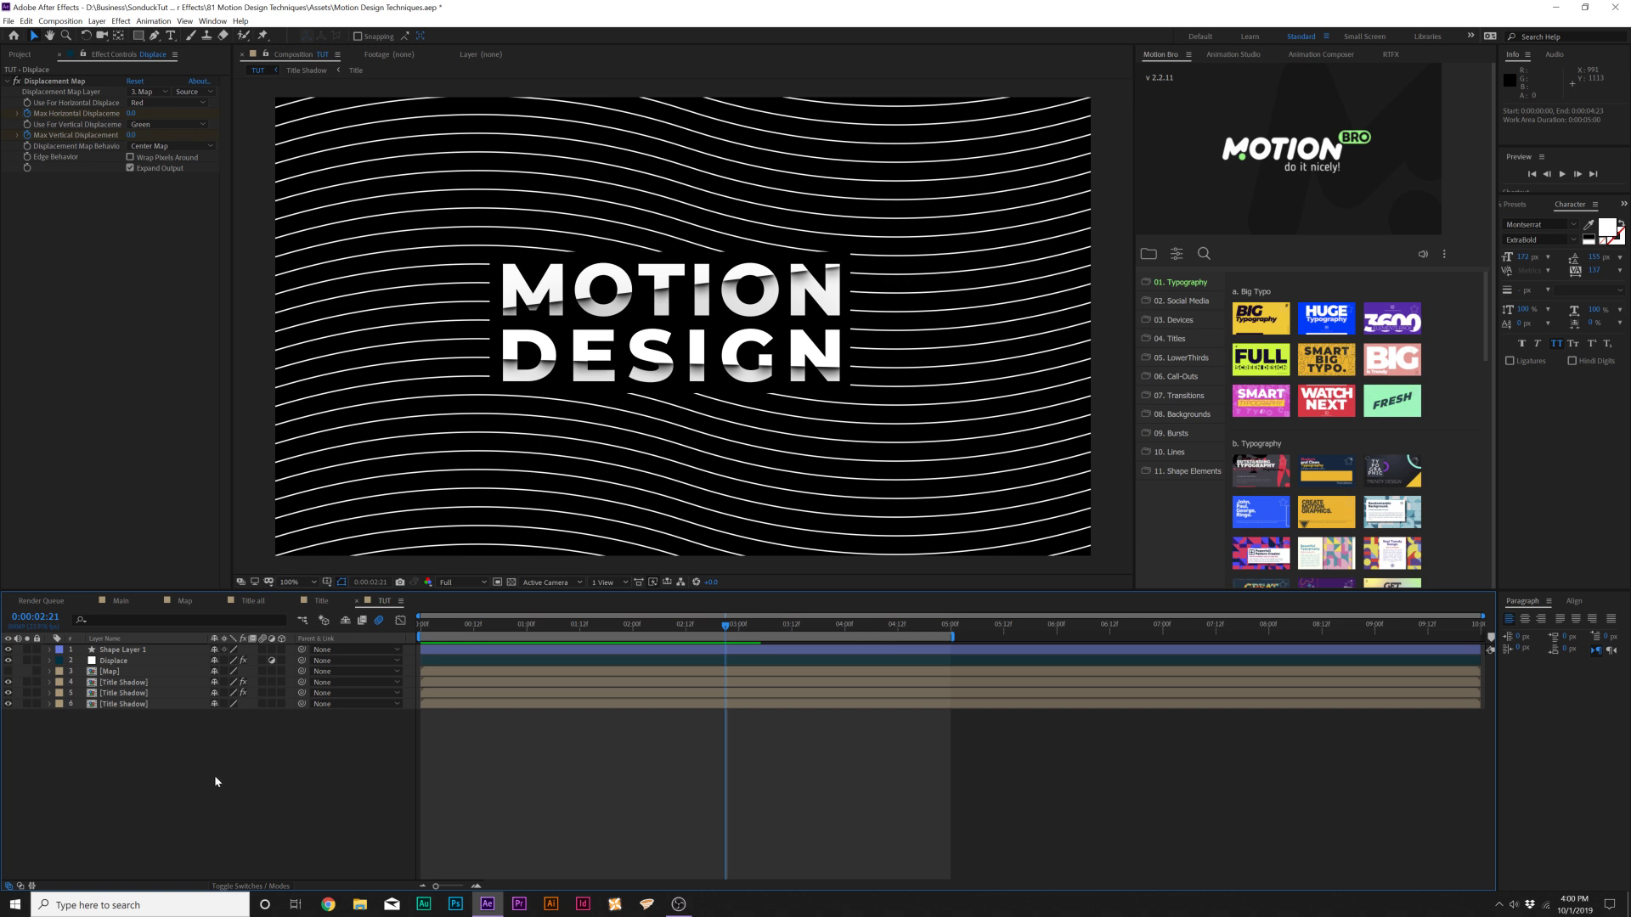
pyautogui.click(104, 24)
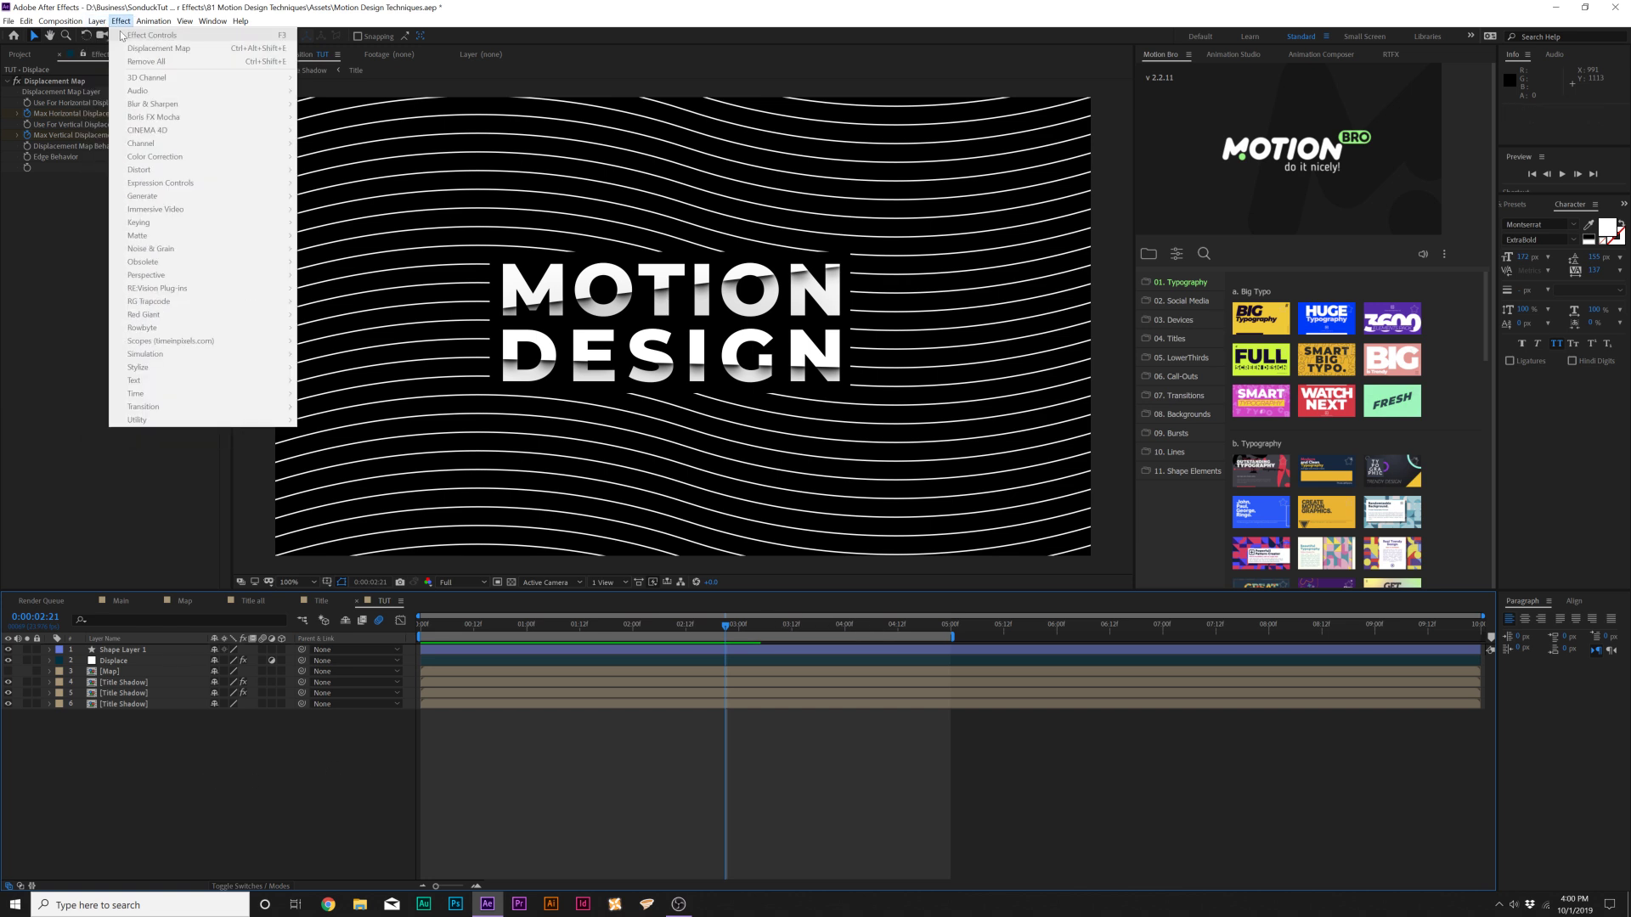
pyautogui.moveTo(119, 35)
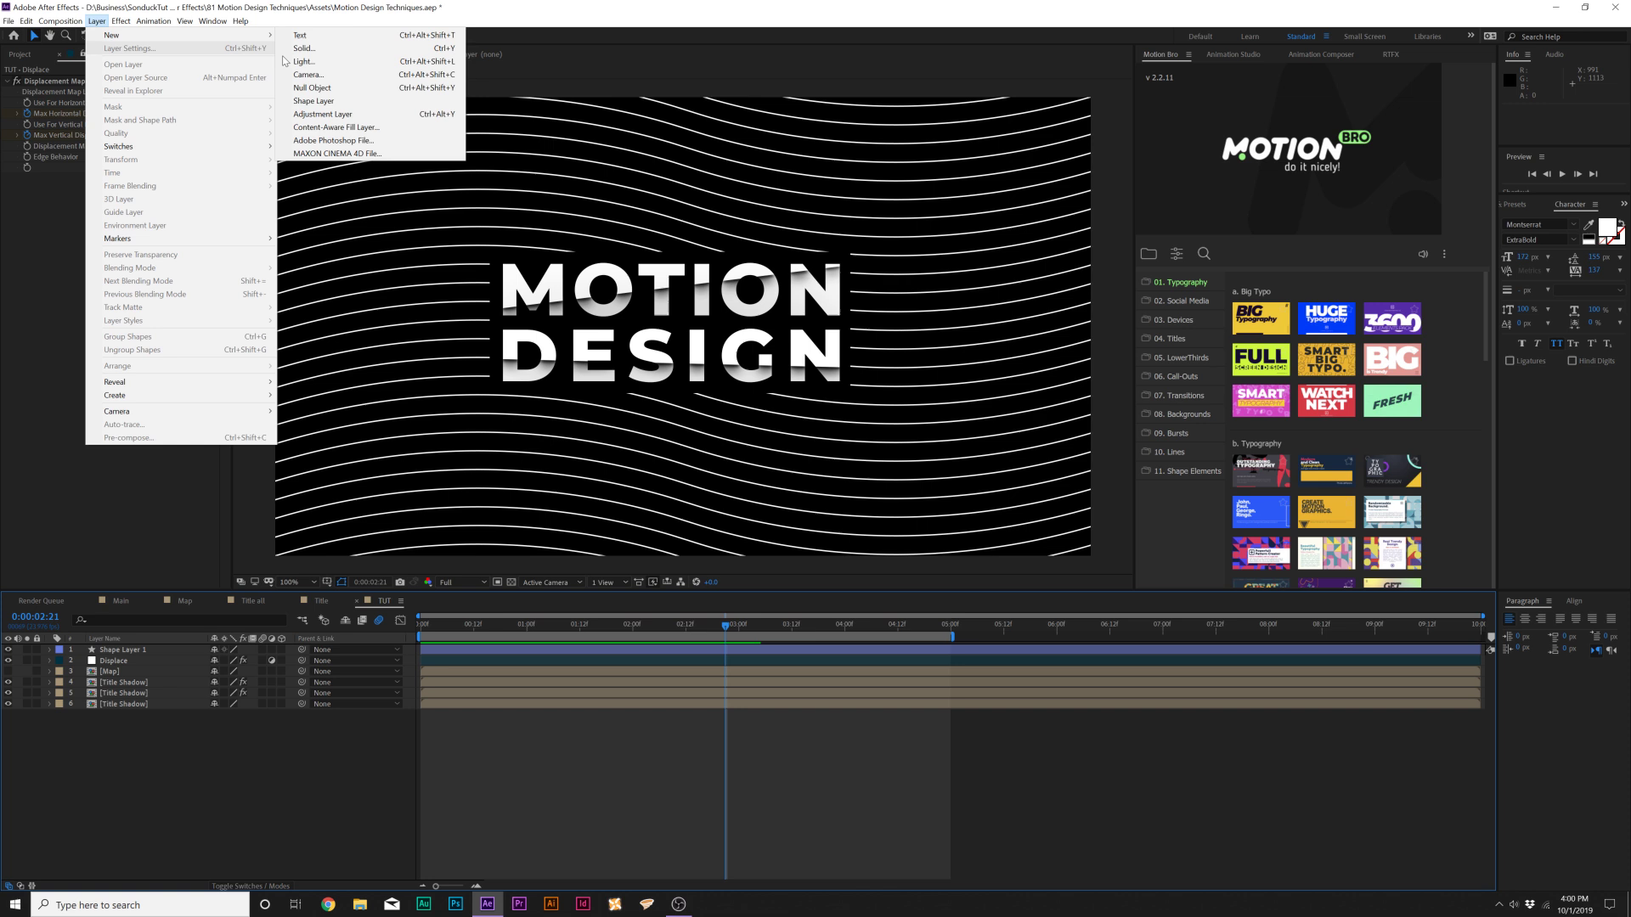
pyautogui.click(311, 88)
pyautogui.moveTo(114, 777); pyautogui.dragTo(115, 664)
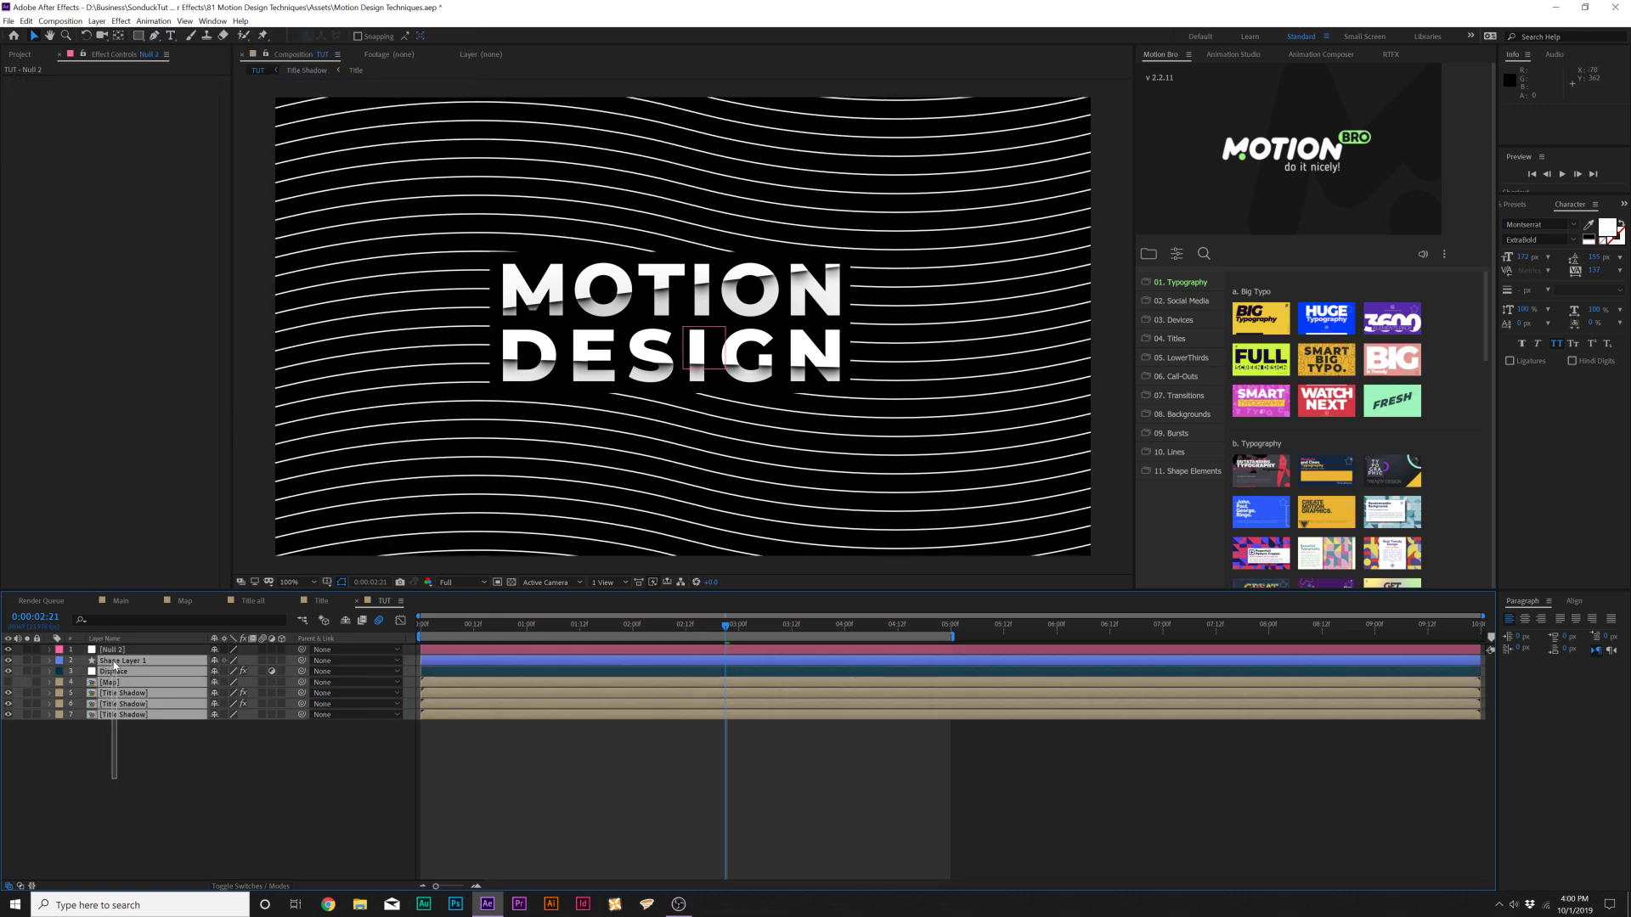
pyautogui.moveTo(302, 669); pyautogui.dragTo(119, 650)
# Keyframe Null 2's Scale near the start, enlarging it to 152%.
pyautogui.click(503, 649)
pyautogui.moveTo(434, 629); pyautogui.dragTo(420, 630)
pyautogui.press('s')
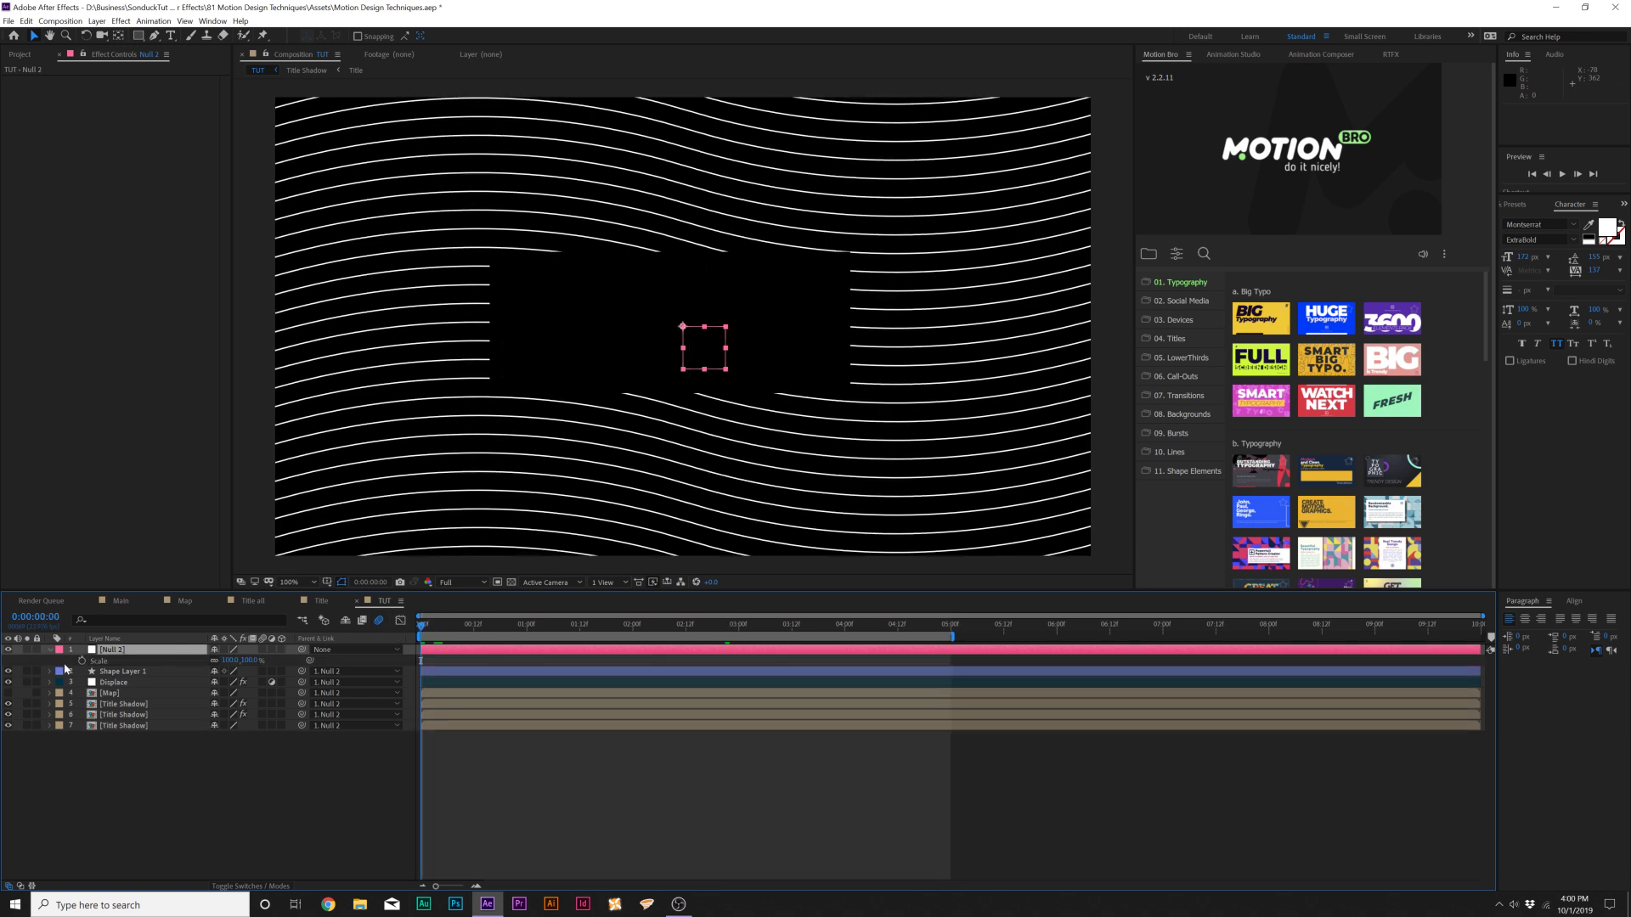
pyautogui.click(81, 661)
pyautogui.moveTo(420, 660); pyautogui.dragTo(522, 660)
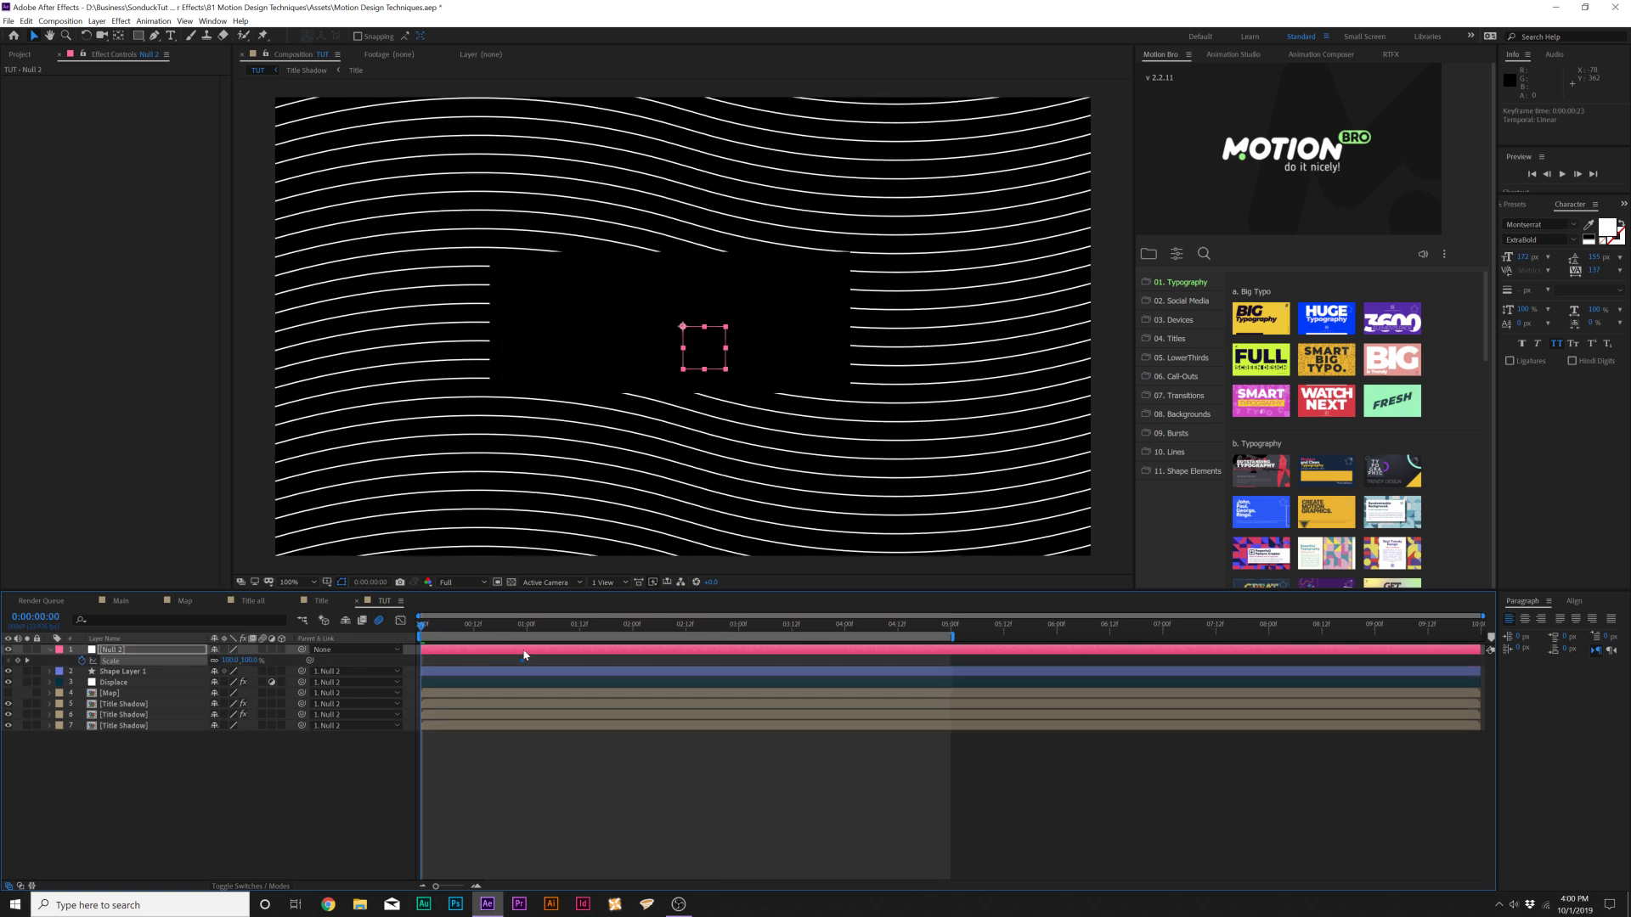
pyautogui.moveTo(228, 660); pyautogui.dragTo(302, 665)
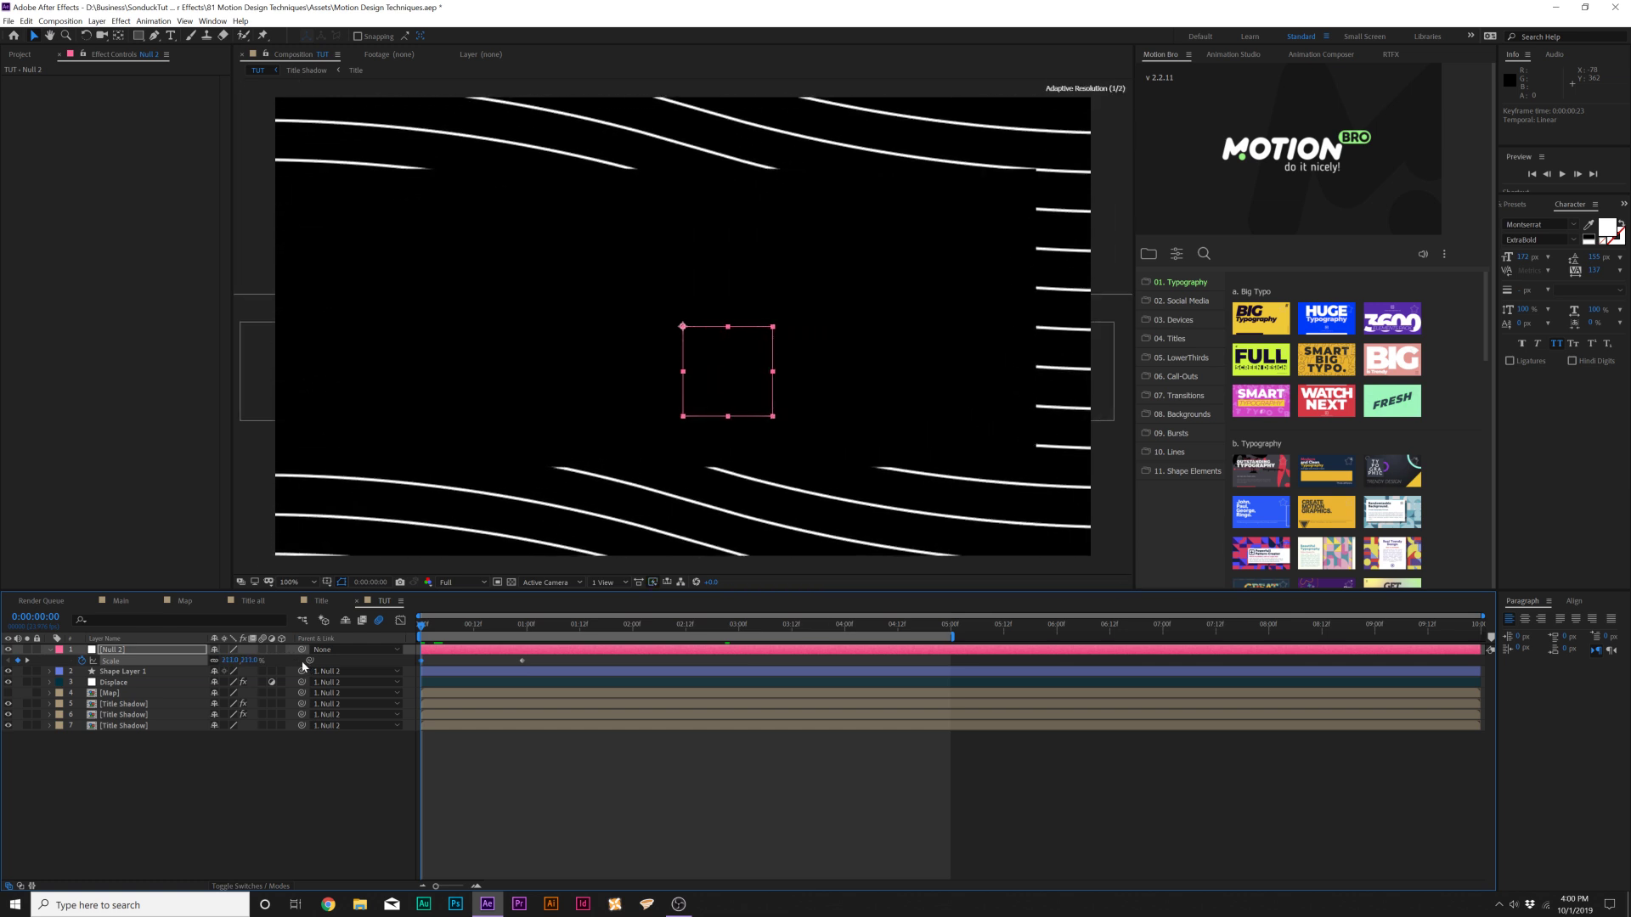
pyautogui.moveTo(422, 630); pyautogui.dragTo(513, 669)
pyautogui.hotkey('ctrl', 'z')
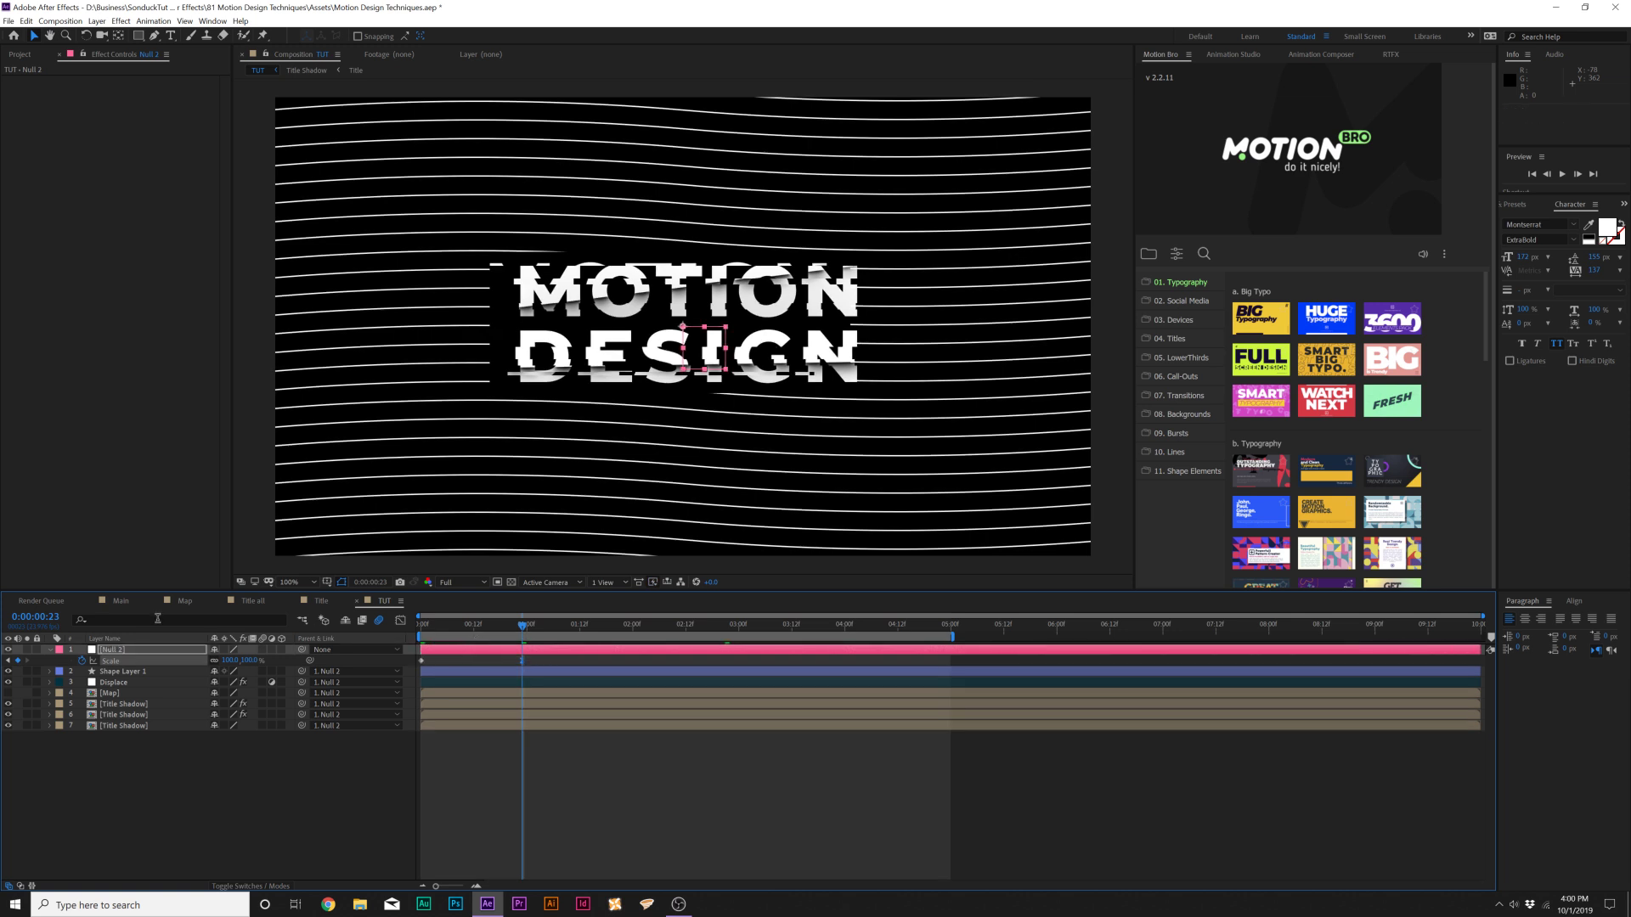
# Scale the null to 211% at 0:00:03:23, then add a new adjustment layer on top.
pyautogui.moveTo(865, 628); pyautogui.dragTo(752, 626)
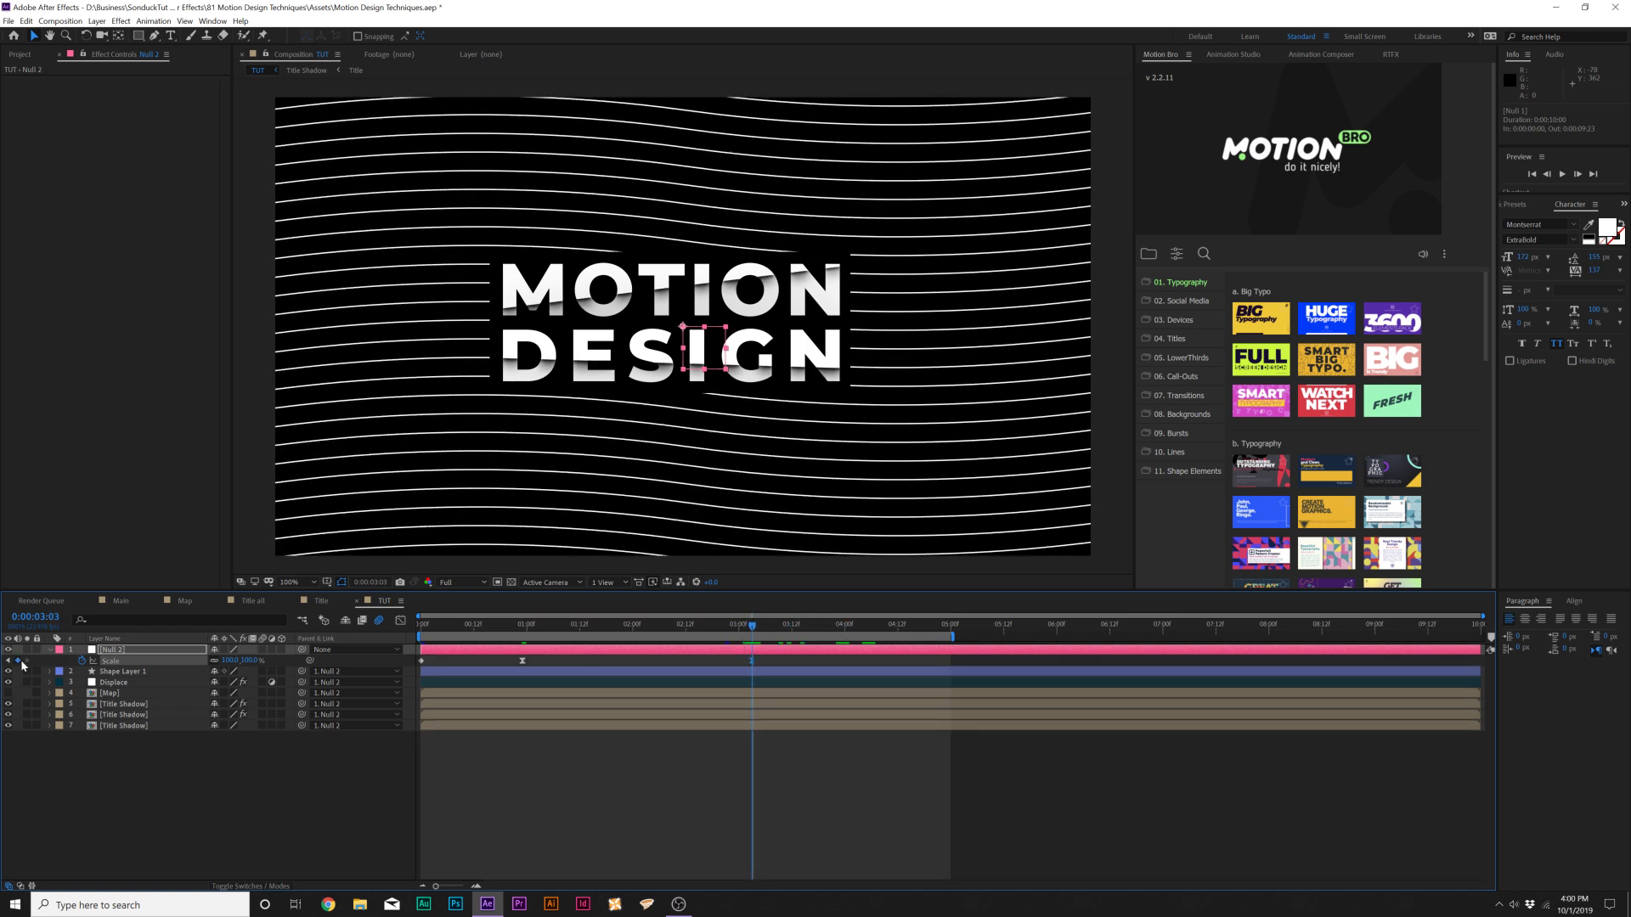
pyautogui.press('space')
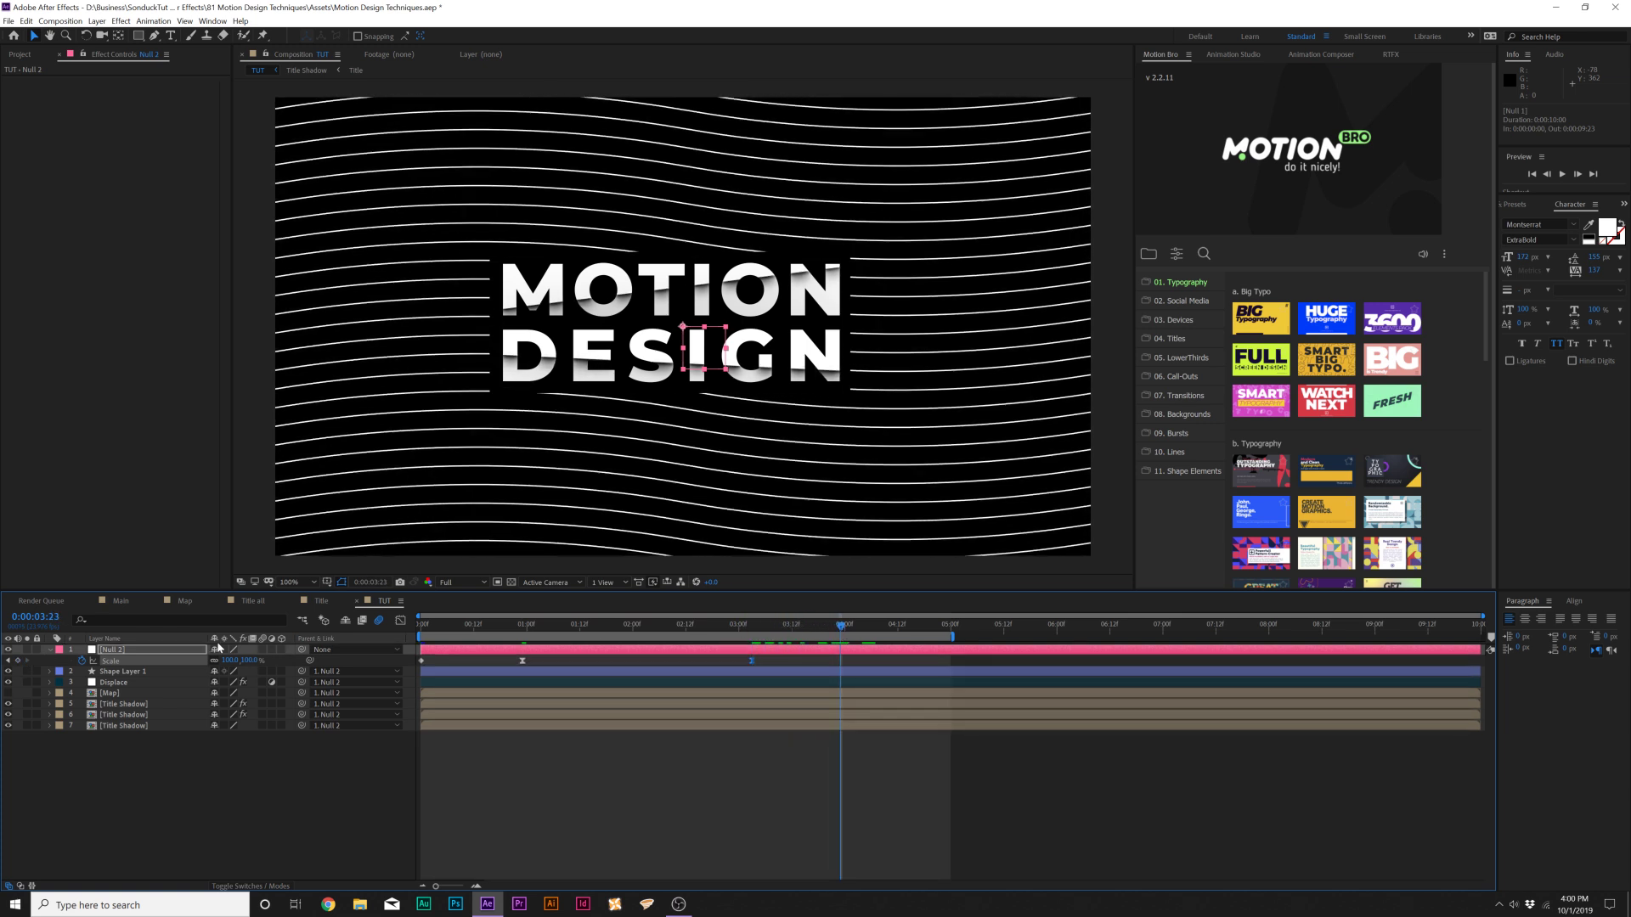
pyautogui.moveTo(237, 664); pyautogui.dragTo(244, 790)
pyautogui.press('Home')
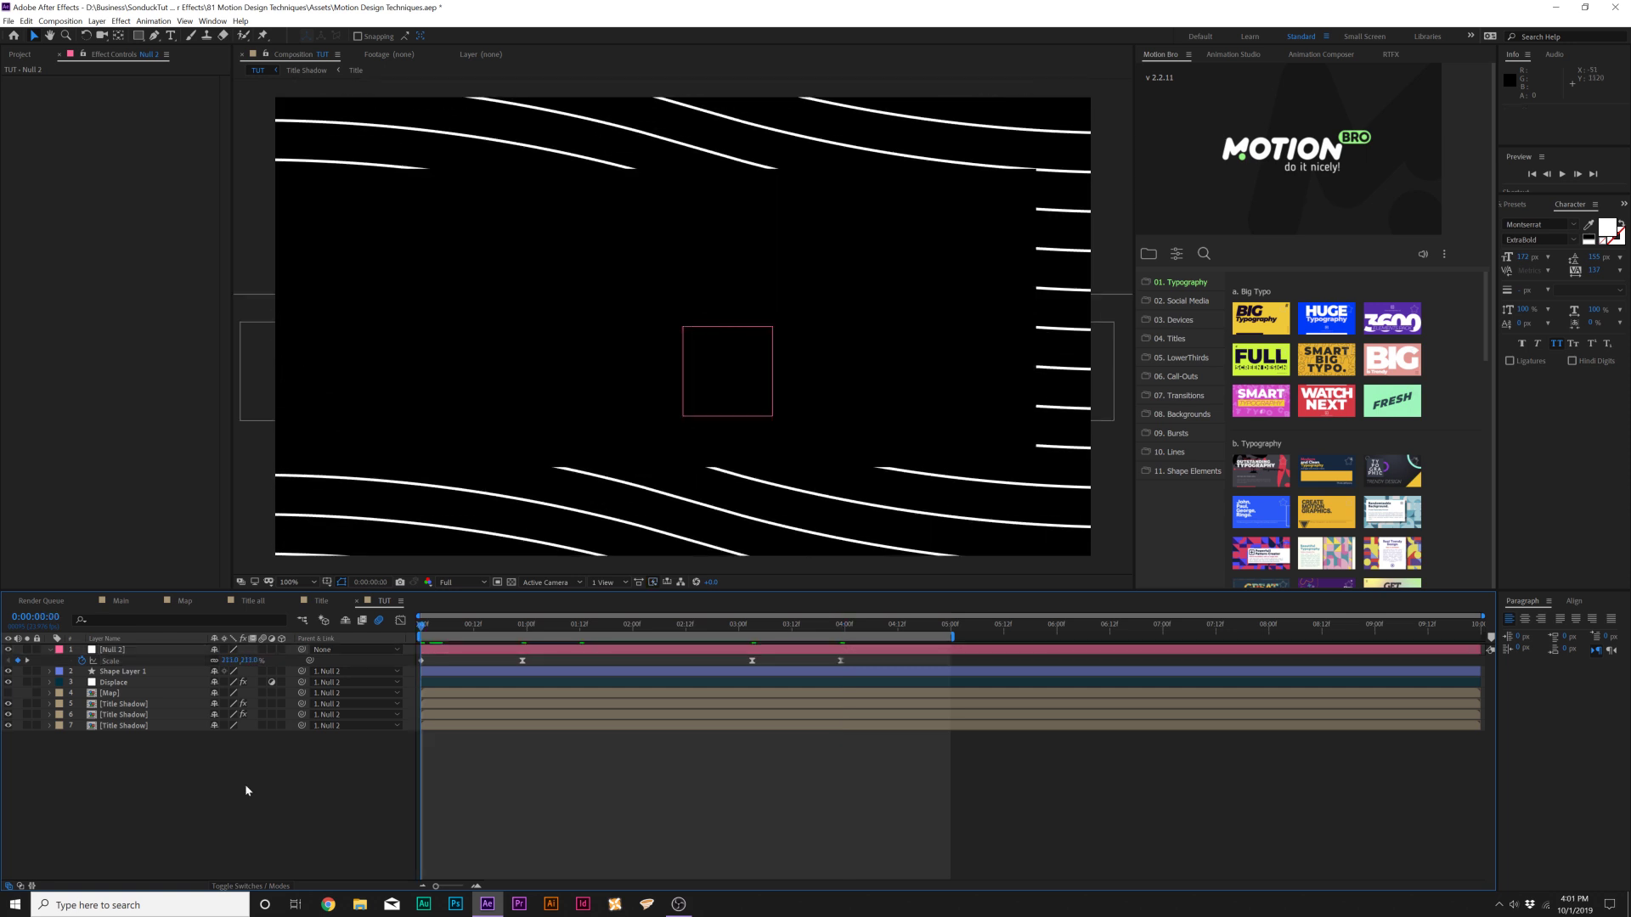
pyautogui.hotkey('ctrl', 'alt', 'y')
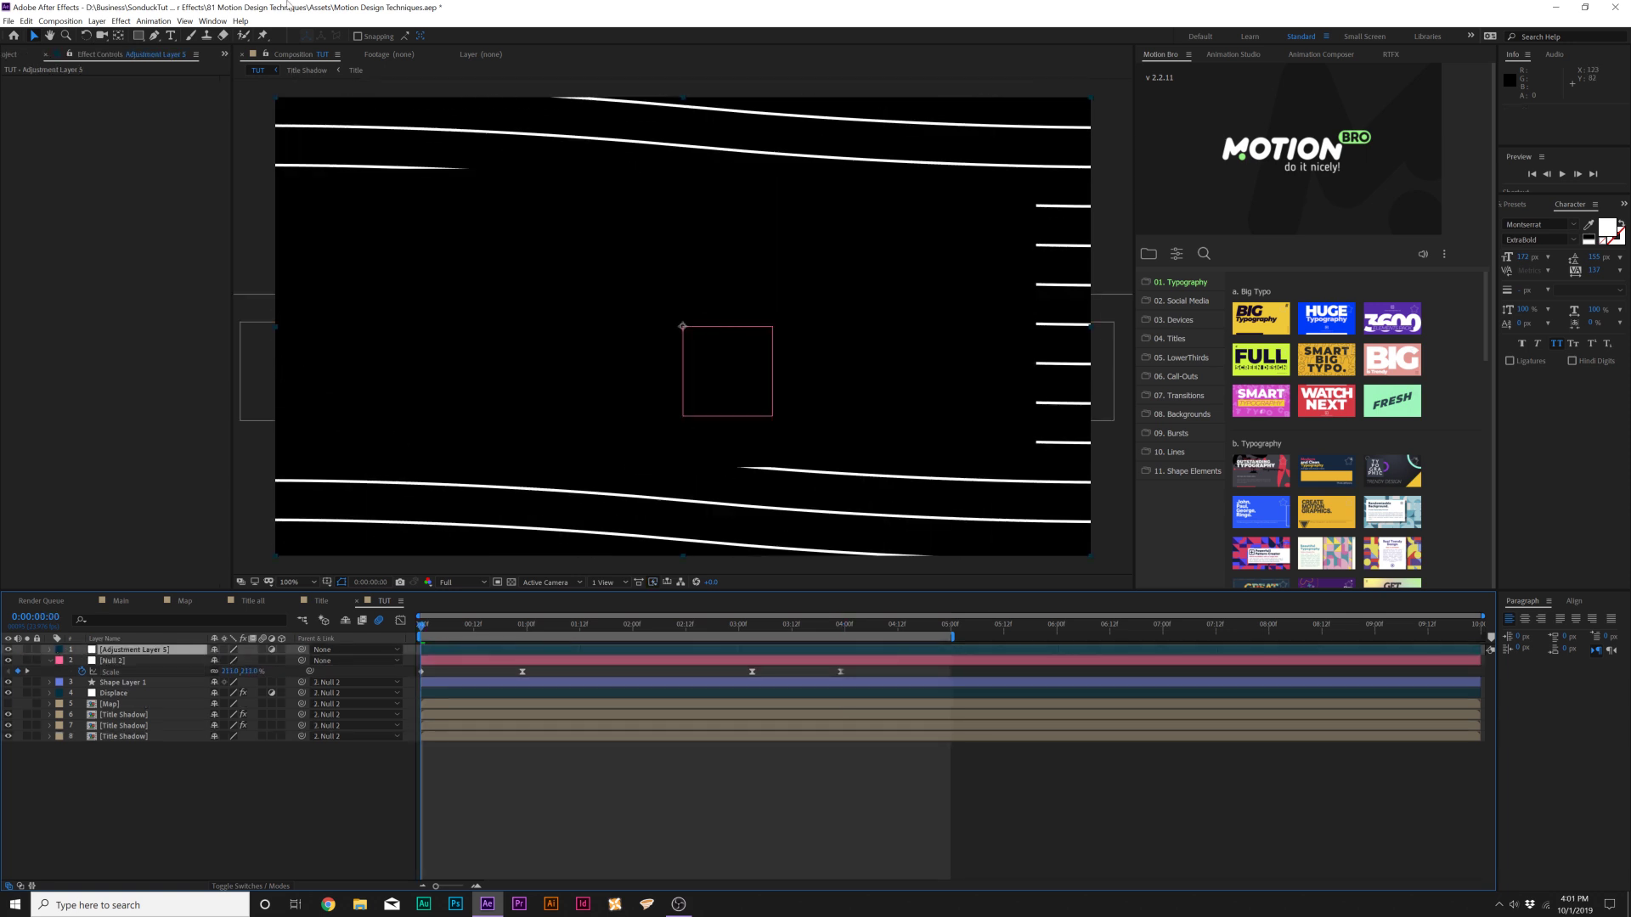
# Apply Optics Compensation to the adjustment layer and set Field Of View to 0.
pyautogui.click(120, 21)
pyautogui.moveTo(170, 169)
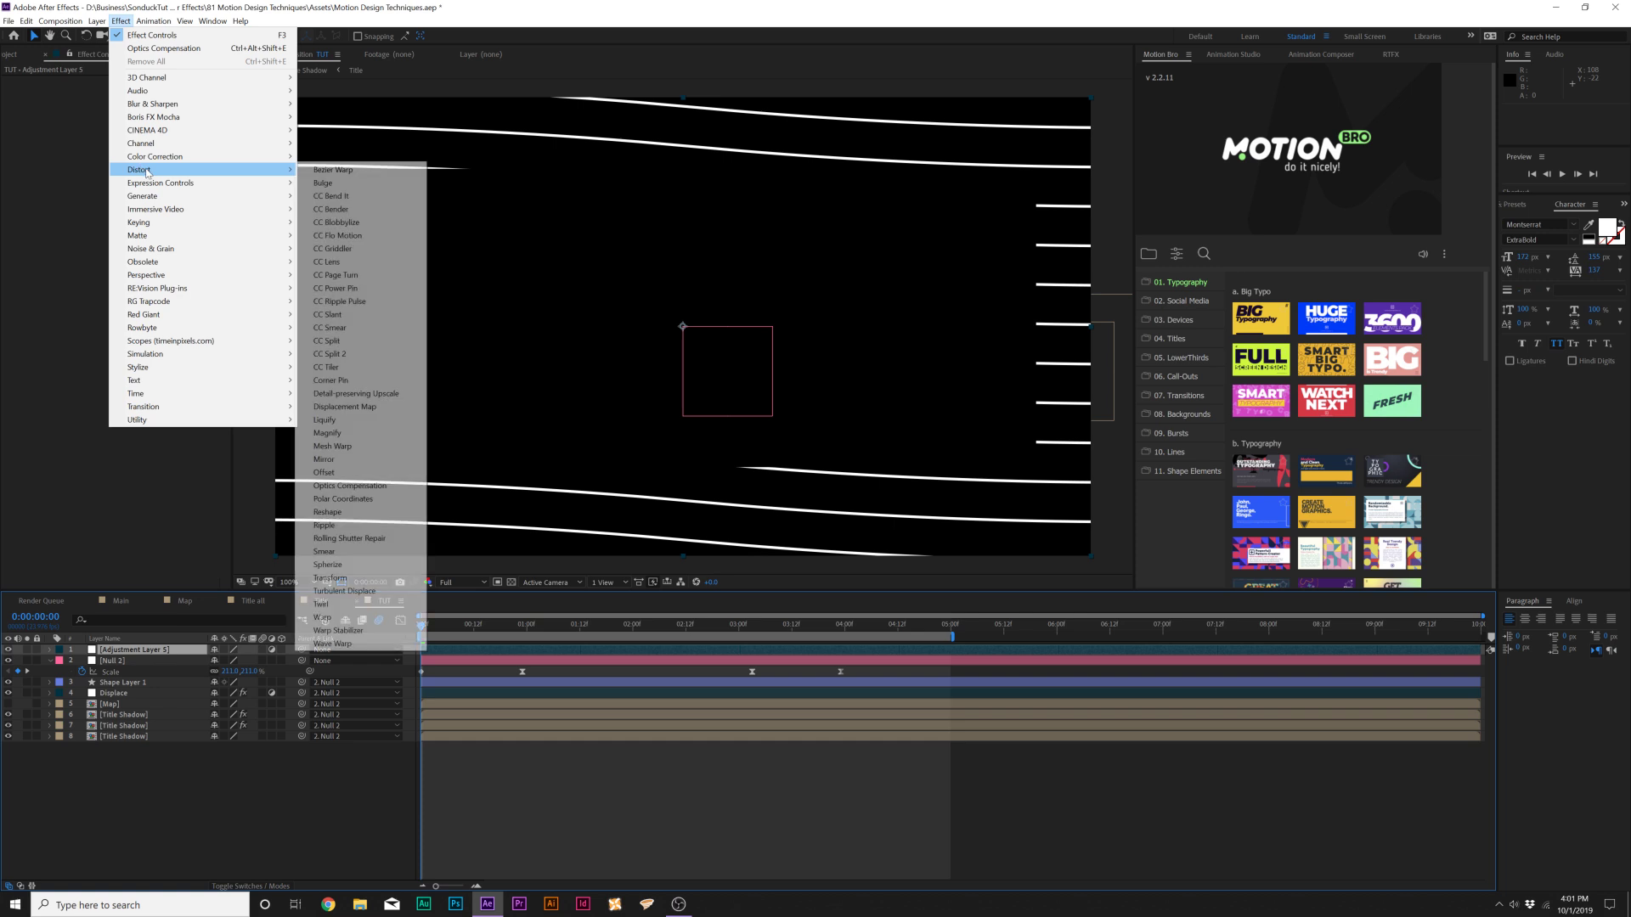
pyautogui.click(353, 485)
pyautogui.moveTo(130, 96); pyautogui.dragTo(238, 292)
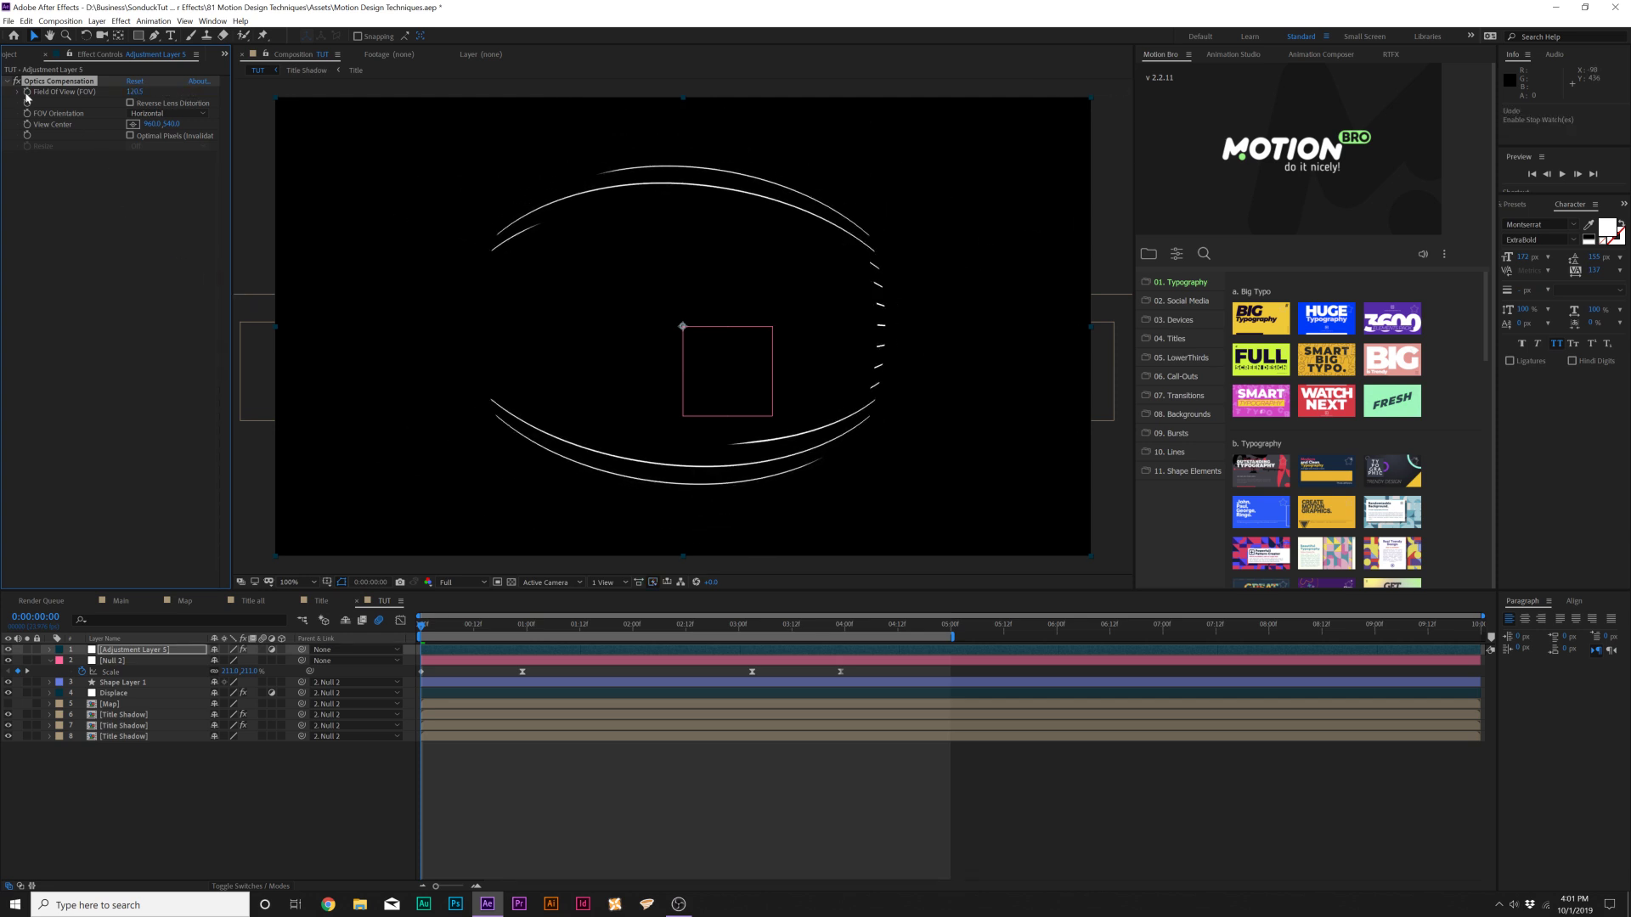
pyautogui.moveTo(518, 631); pyautogui.dragTo(518, 632)
pyautogui.click(135, 91)
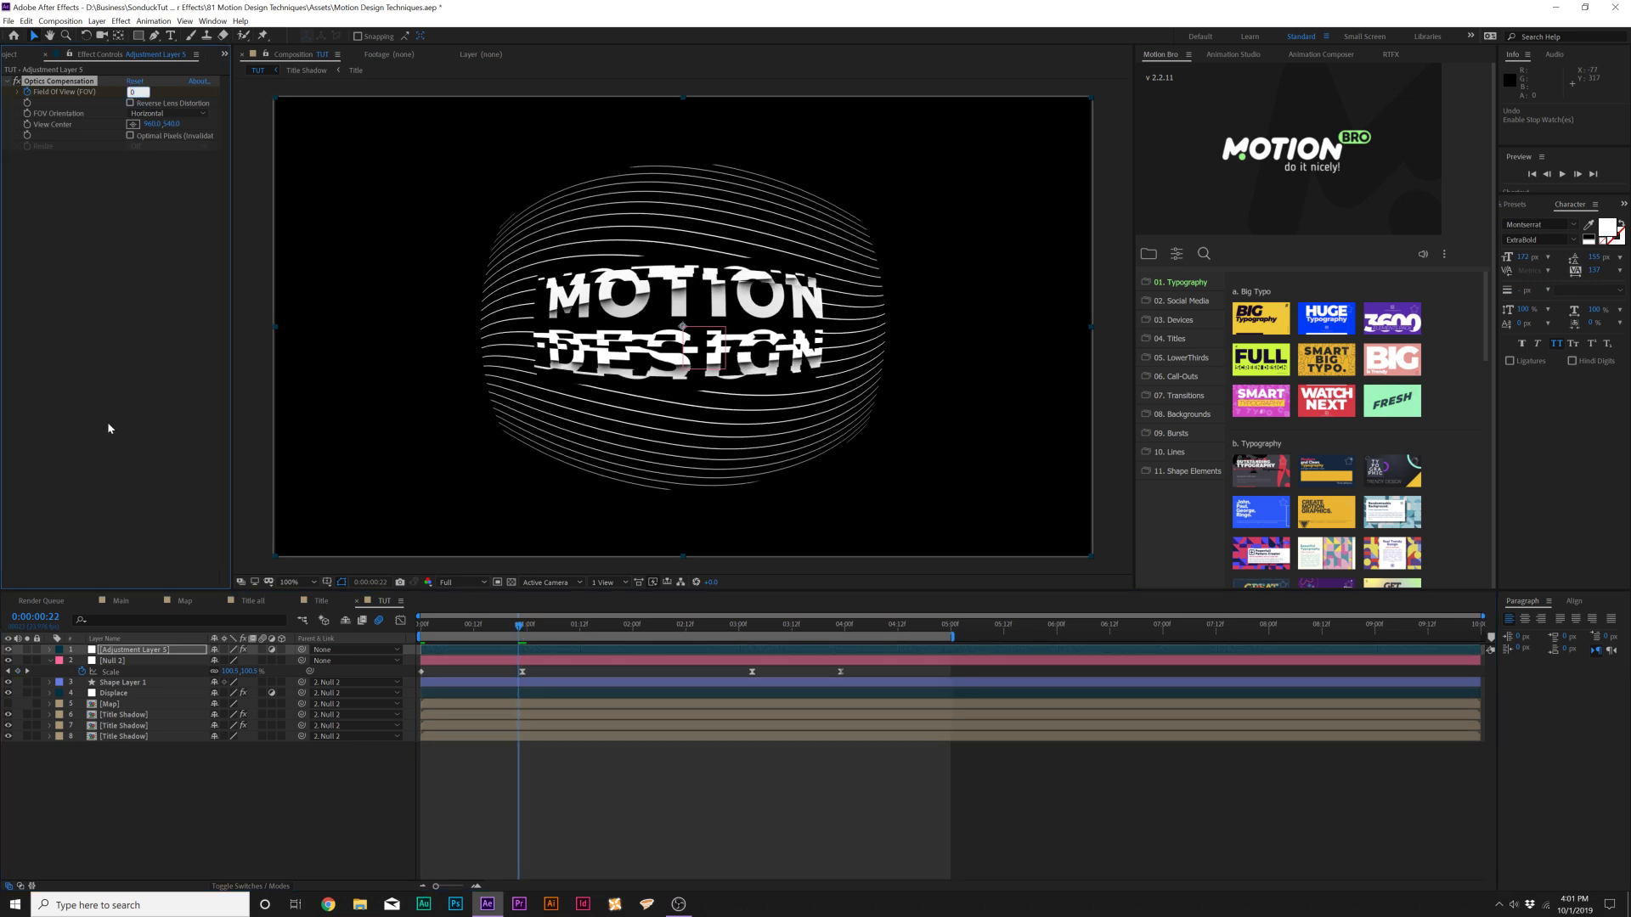
pyautogui.press('Return')
# Keyframe Field Of View at 0:00:03:03 and raise it to about 113 at 0:00:03:23.
pyautogui.click(753, 630)
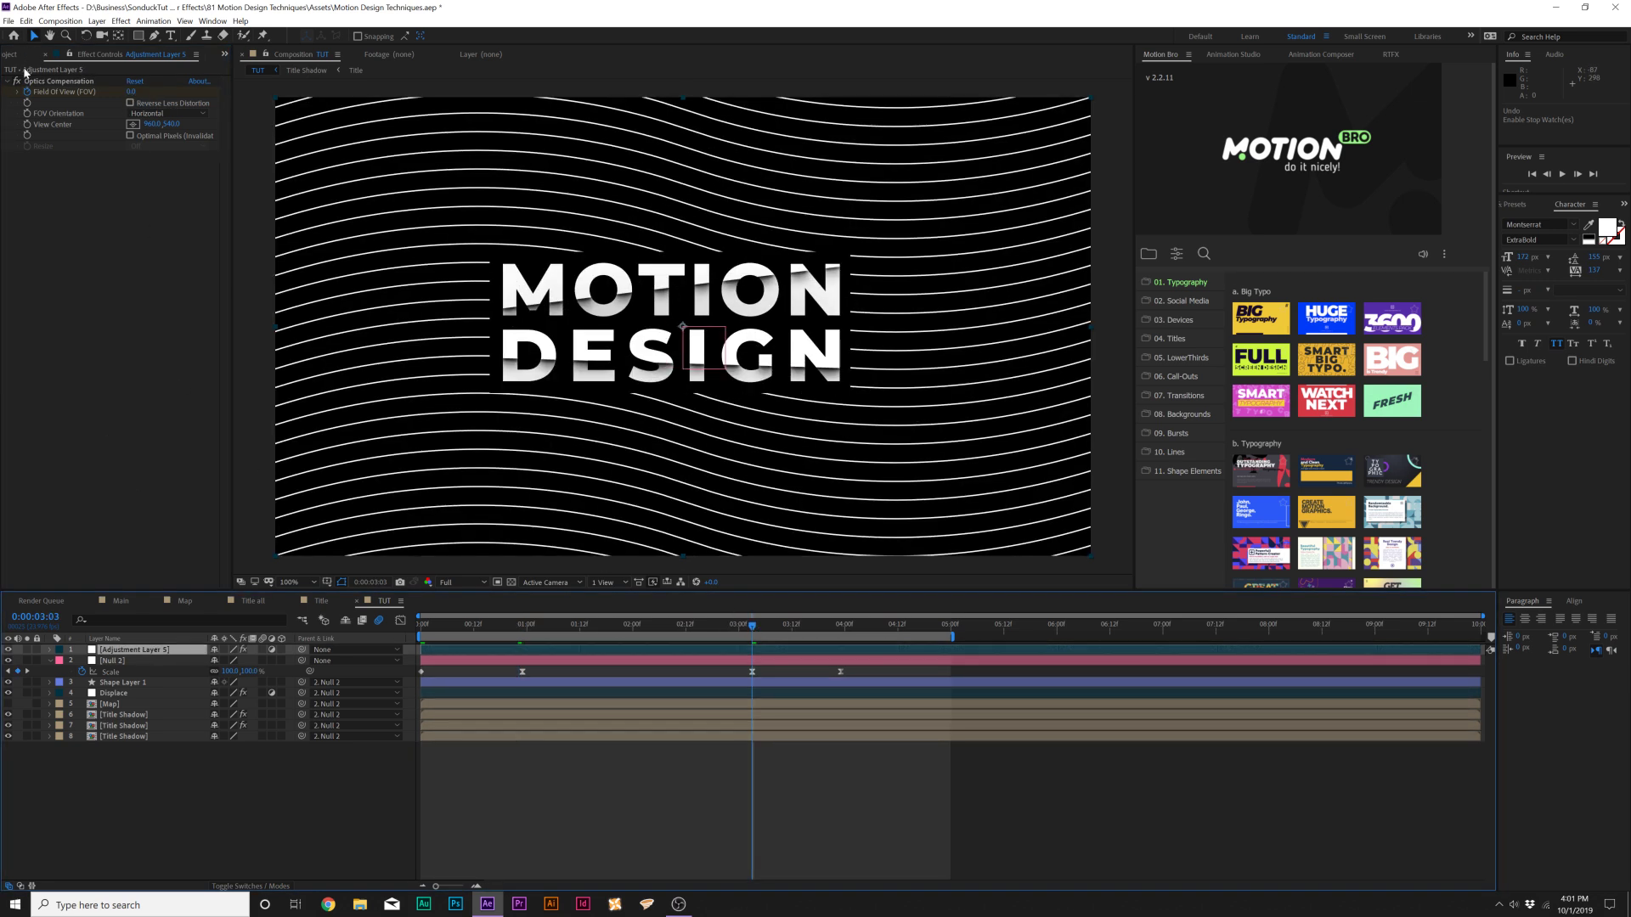
pyautogui.press('u')
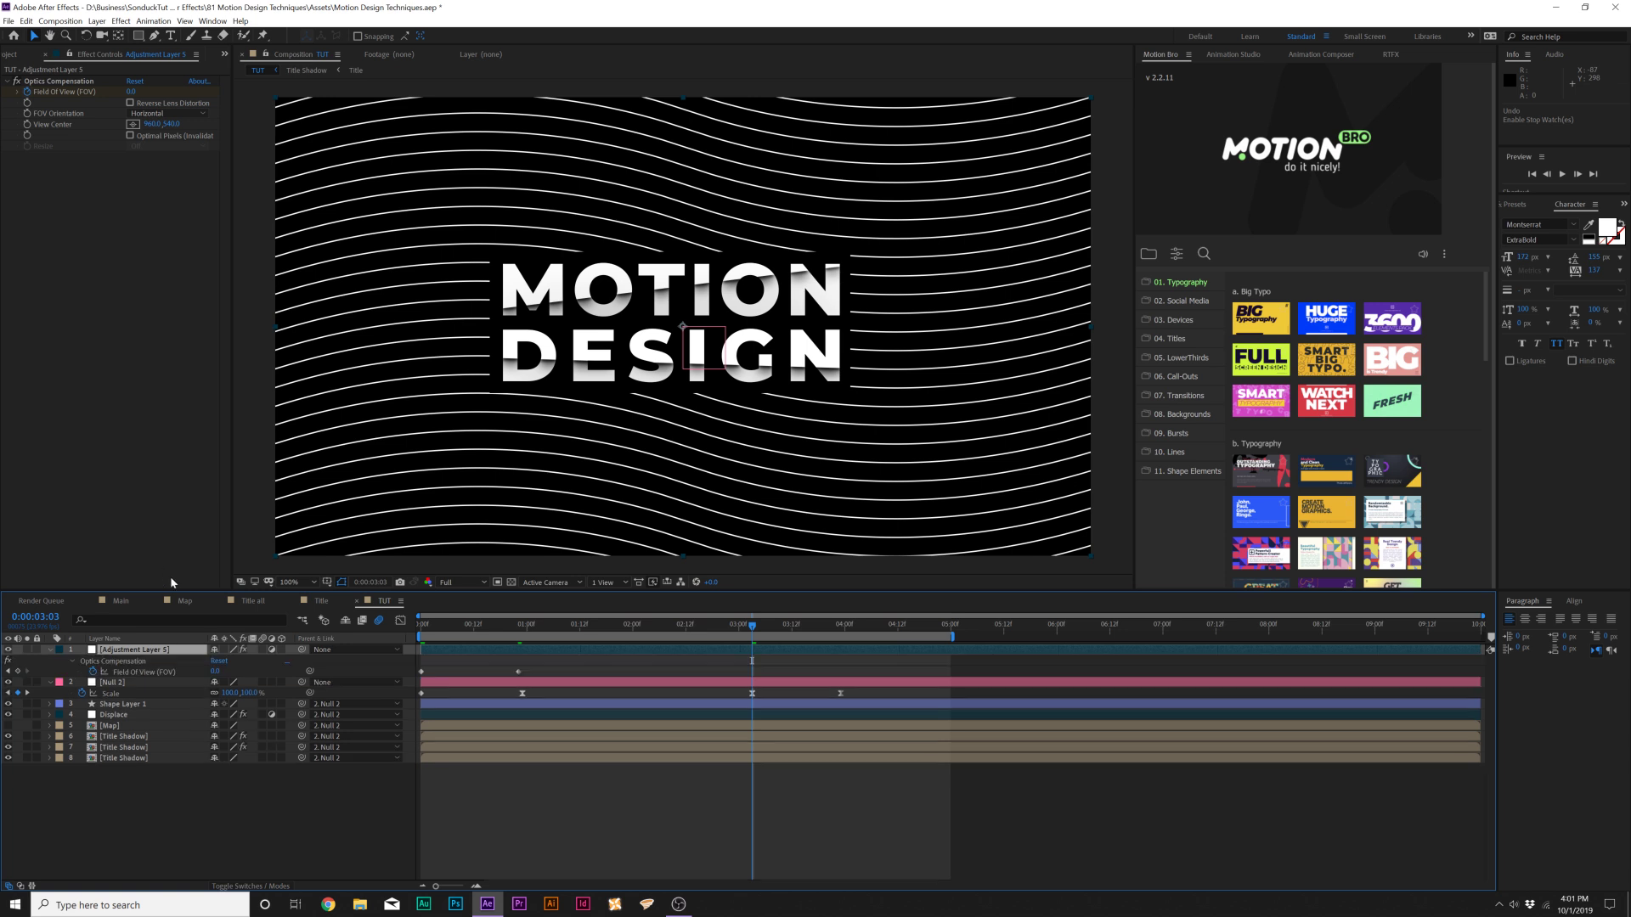
pyautogui.click(17, 671)
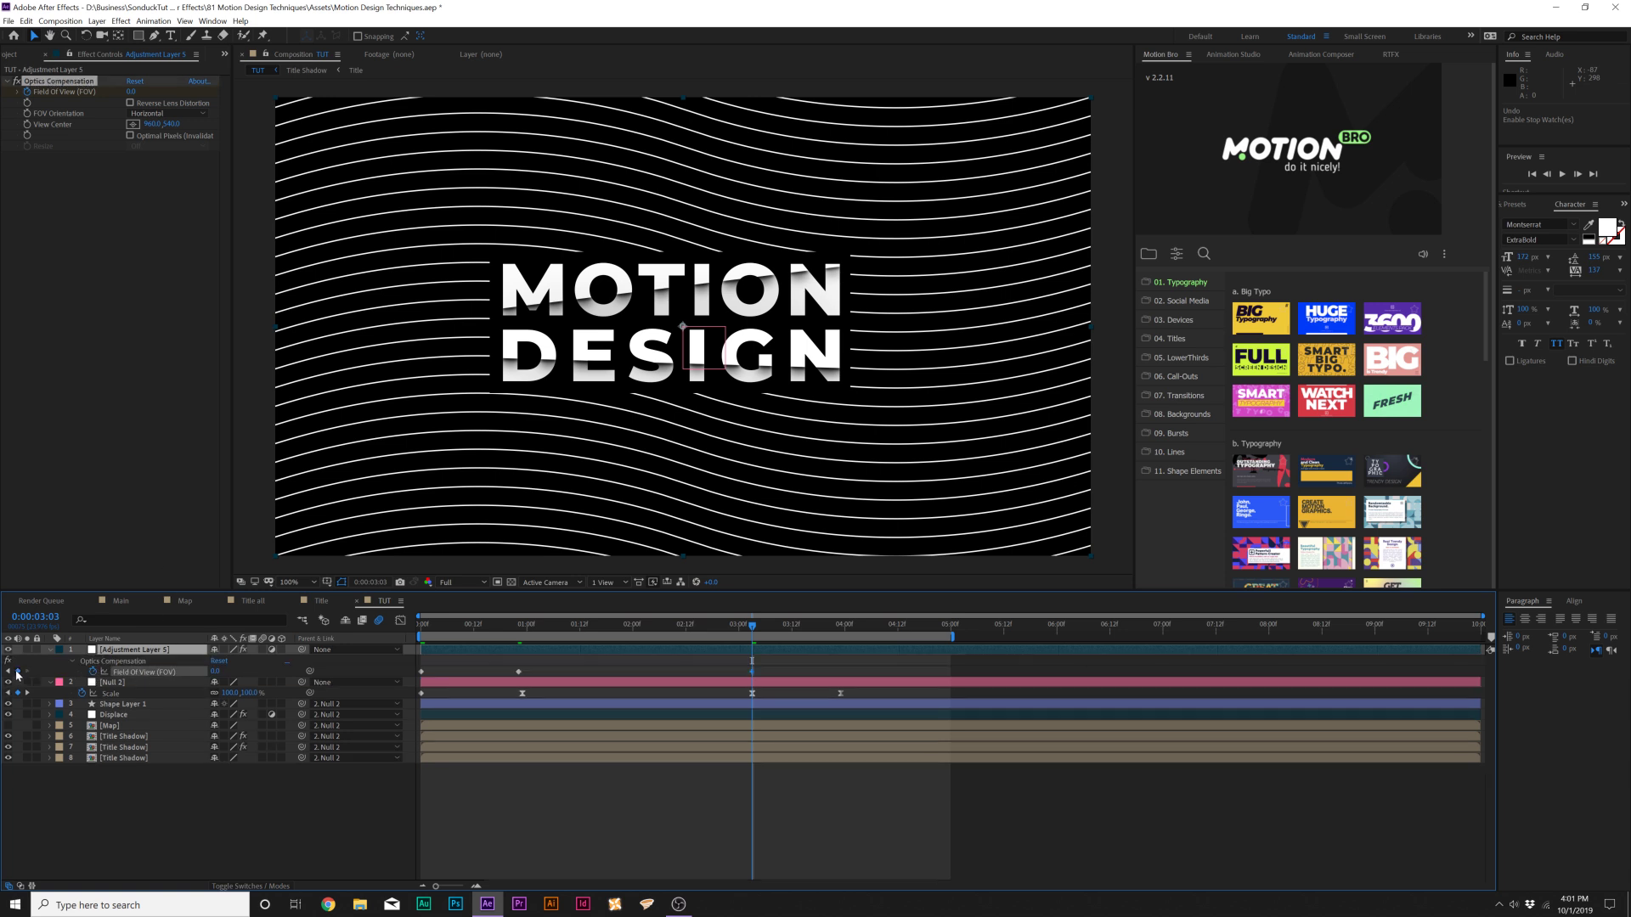
pyautogui.click(840, 629)
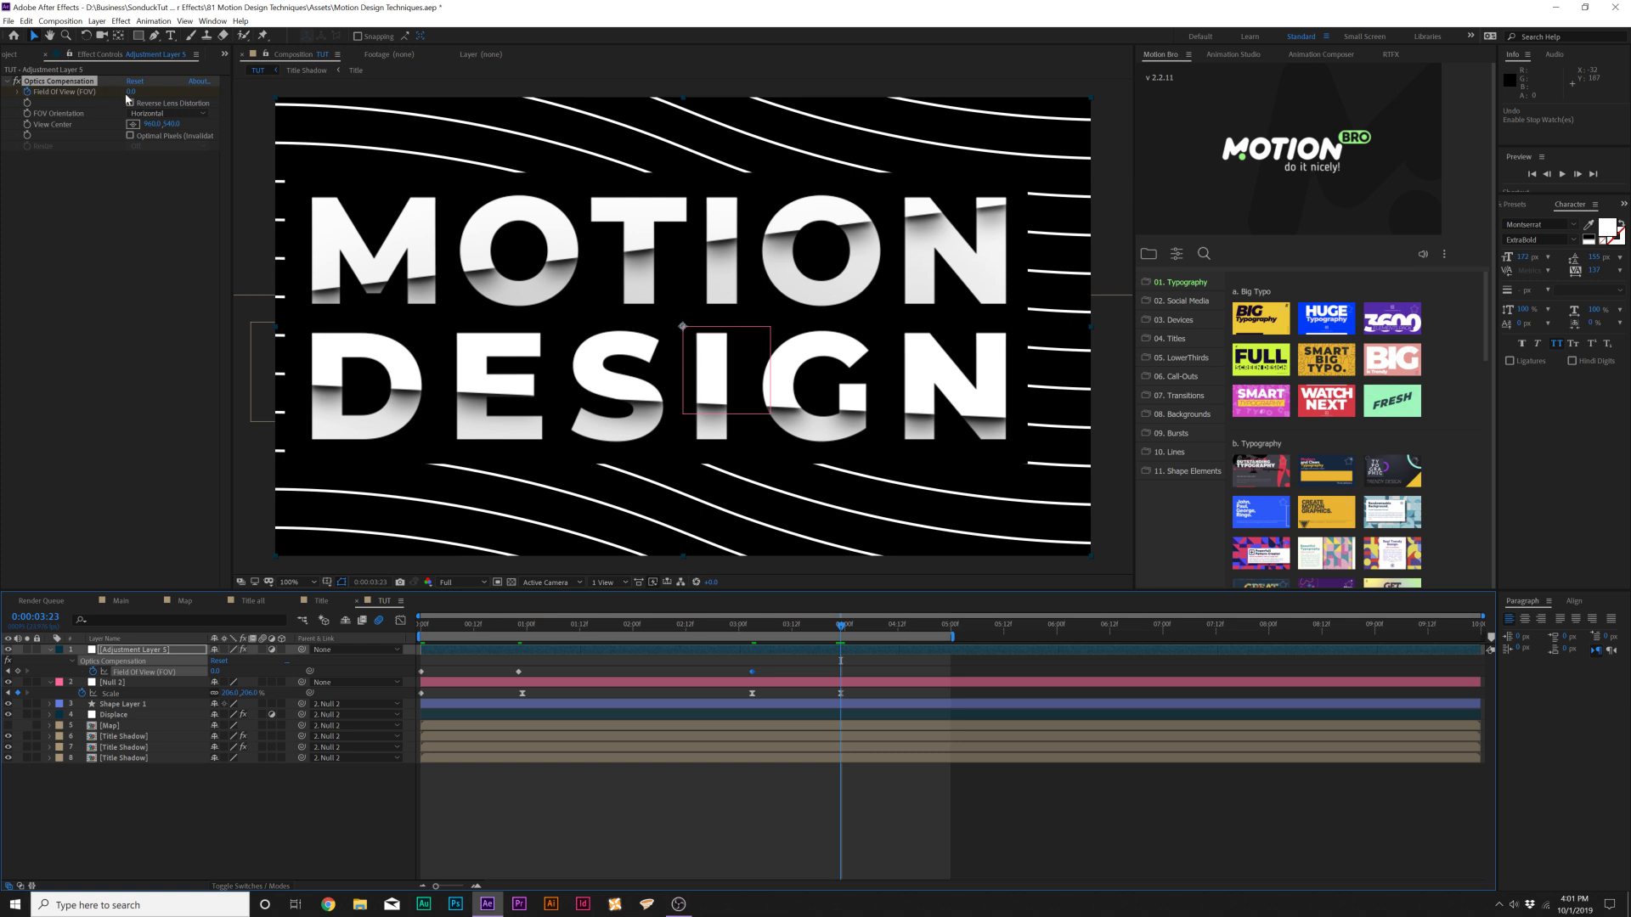
pyautogui.moveTo(129, 92); pyautogui.dragTo(224, 92)
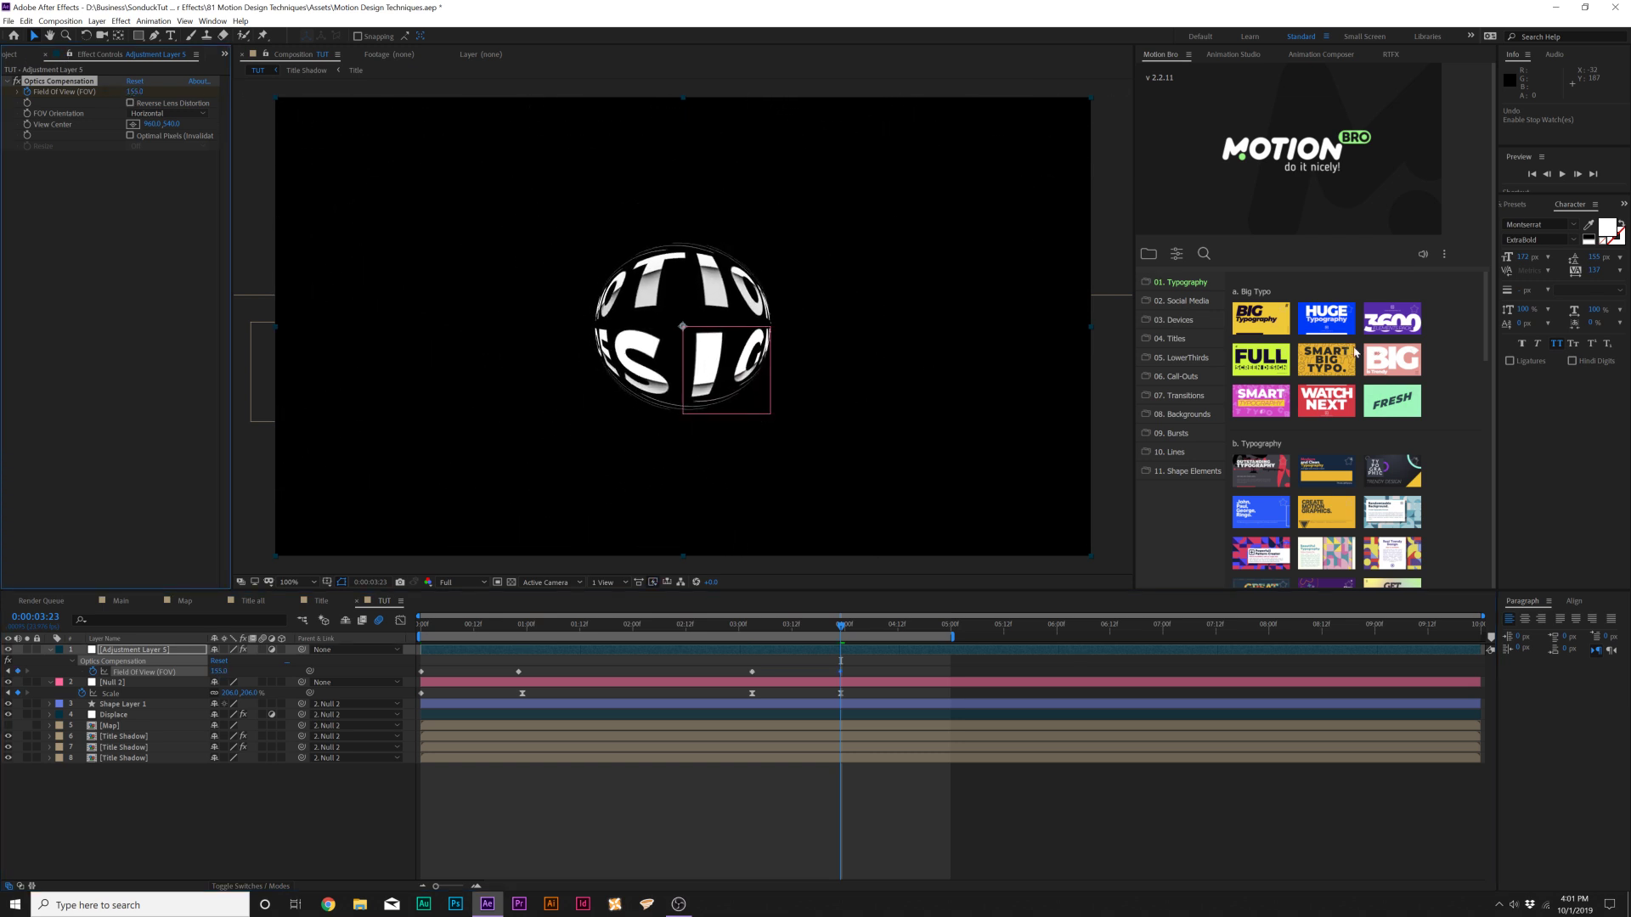
# Select the Field Of View keyframes, then scrub through the lens-ball zoom.
pyautogui.click(872, 669)
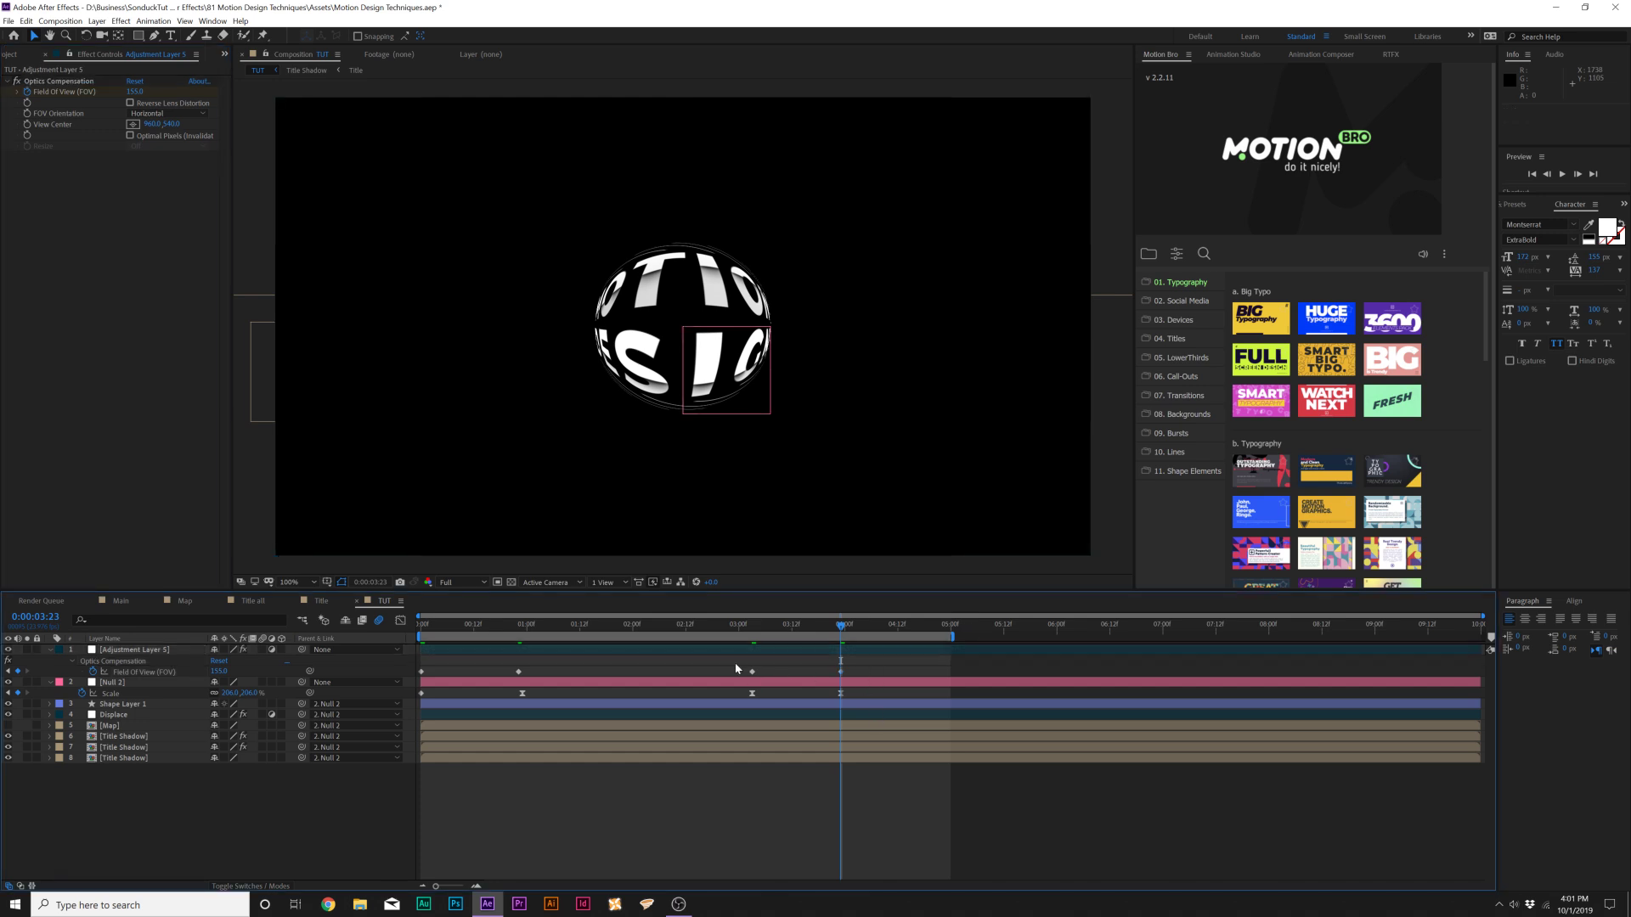
pyautogui.moveTo(772, 669); pyautogui.dragTo(510, 680)
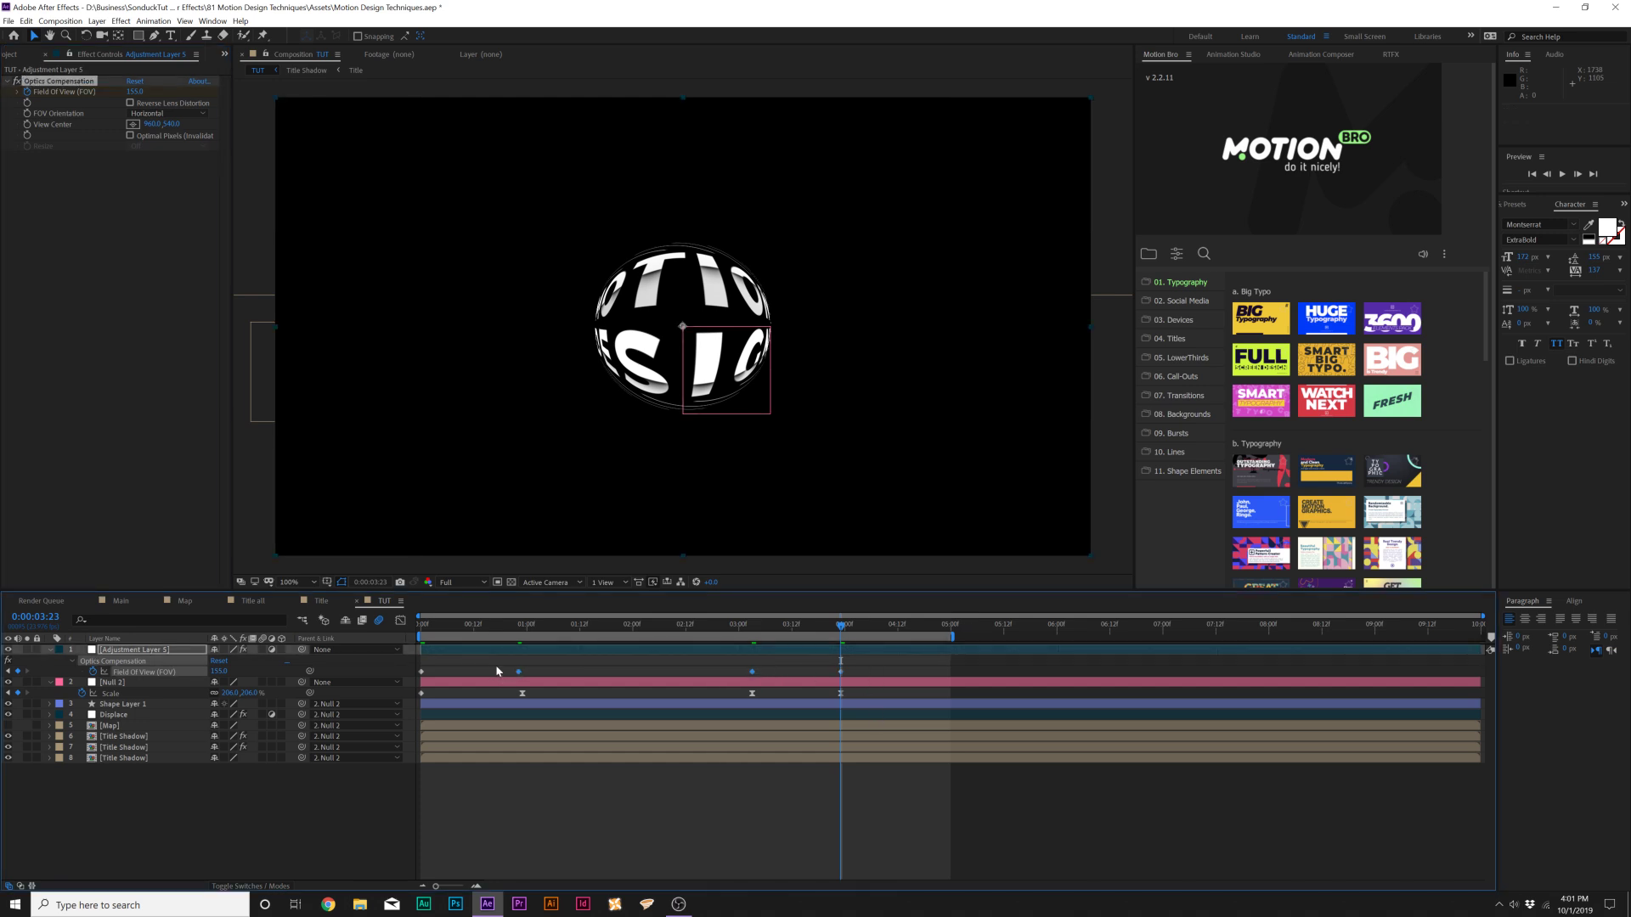
pyautogui.click(524, 636)
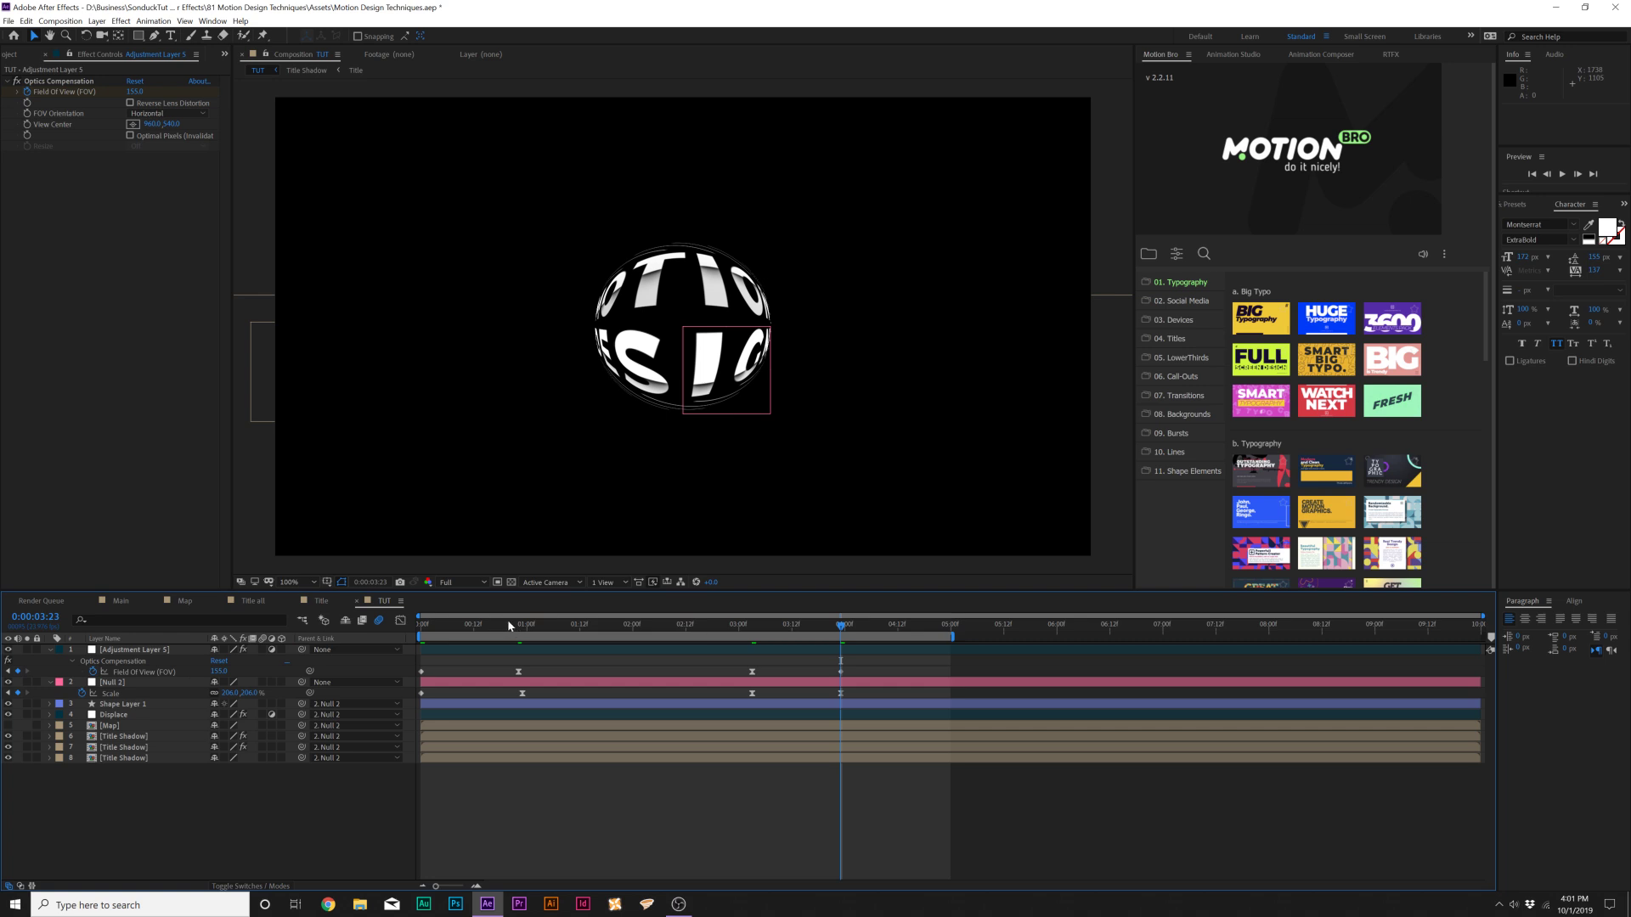
pyautogui.moveTo(507, 624)
pyautogui.mouseDown()
pyautogui.moveTo(406, 625)
pyautogui.moveTo(625, 624)
pyautogui.mouseUp()
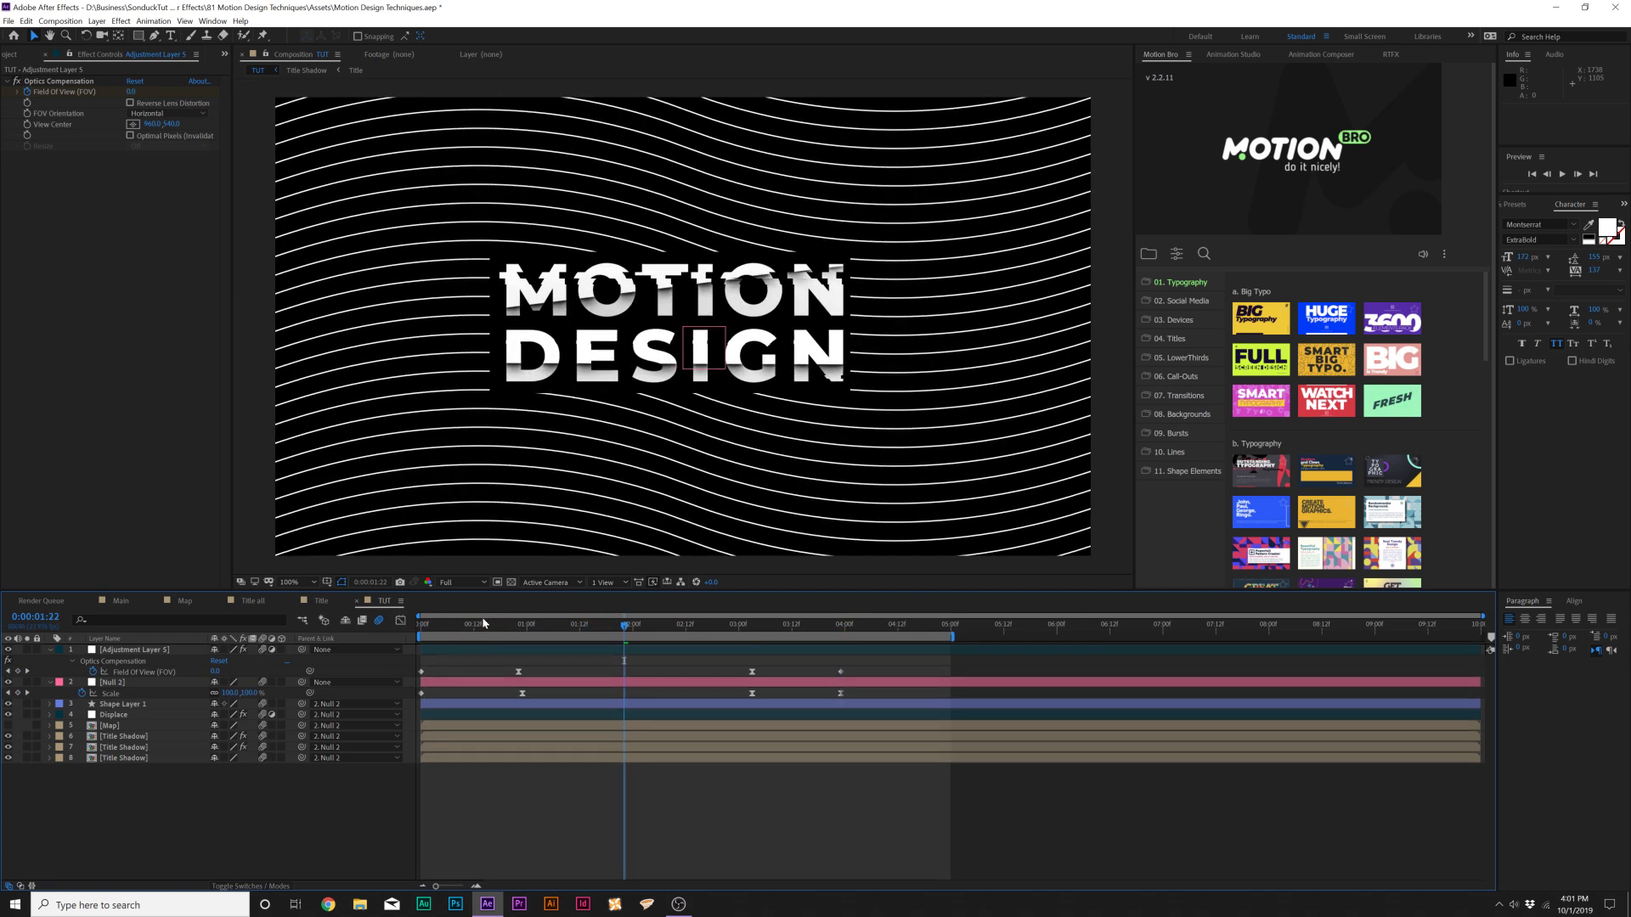
pyautogui.click(134, 649)
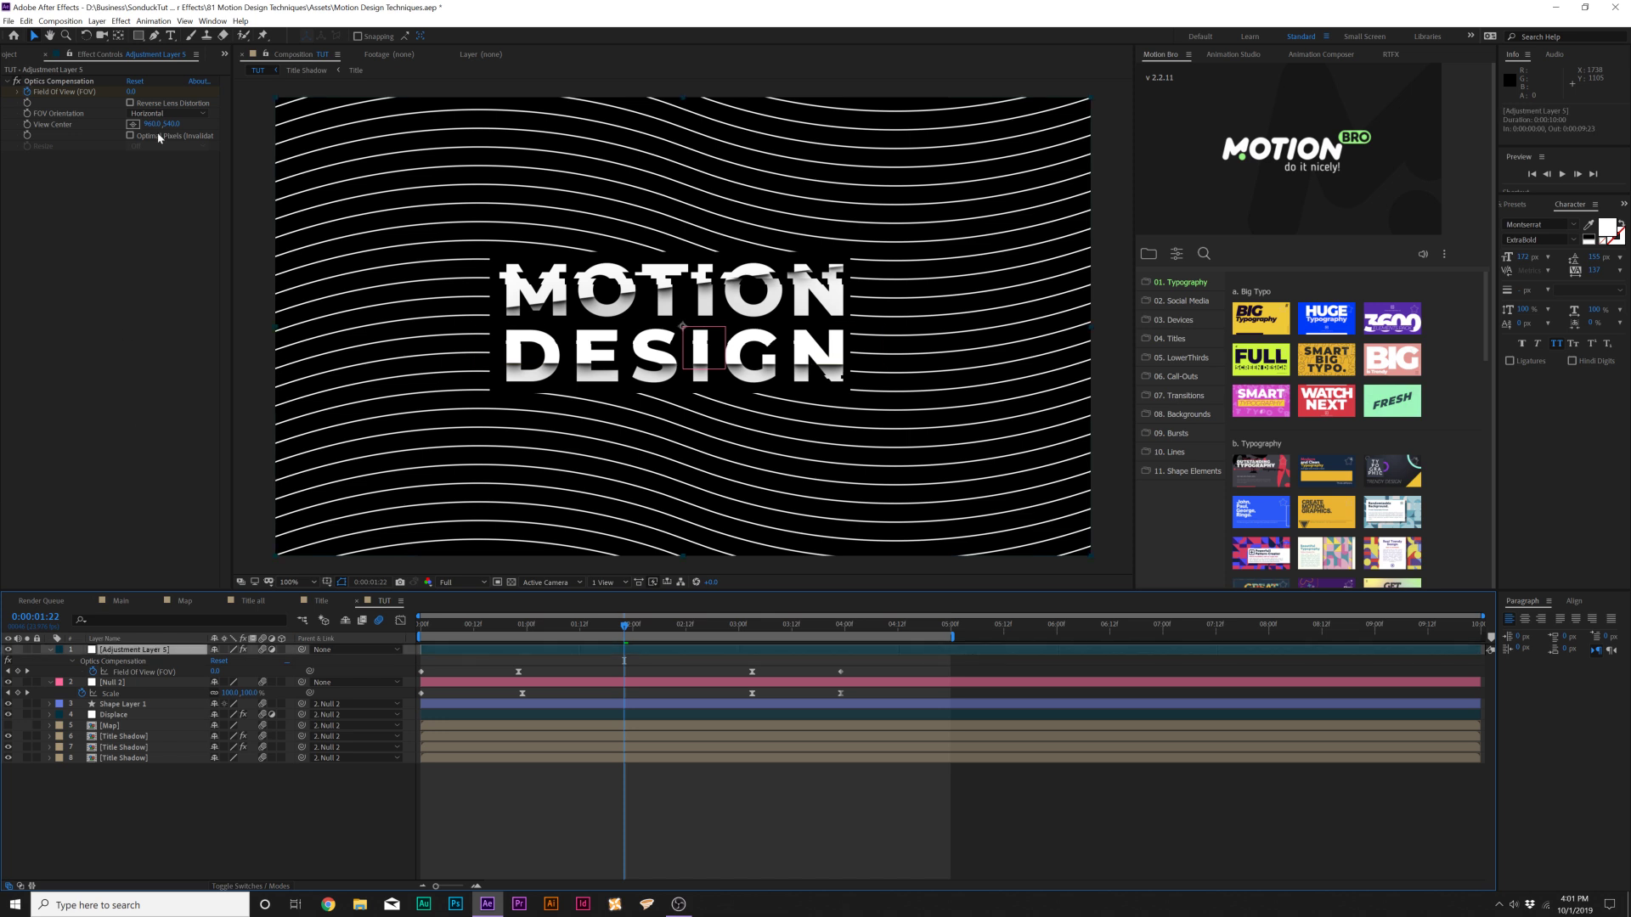
# Add Noise at 8% to the adjustment layer, turn off Use Color Noise, and preview.
pyautogui.click(121, 20)
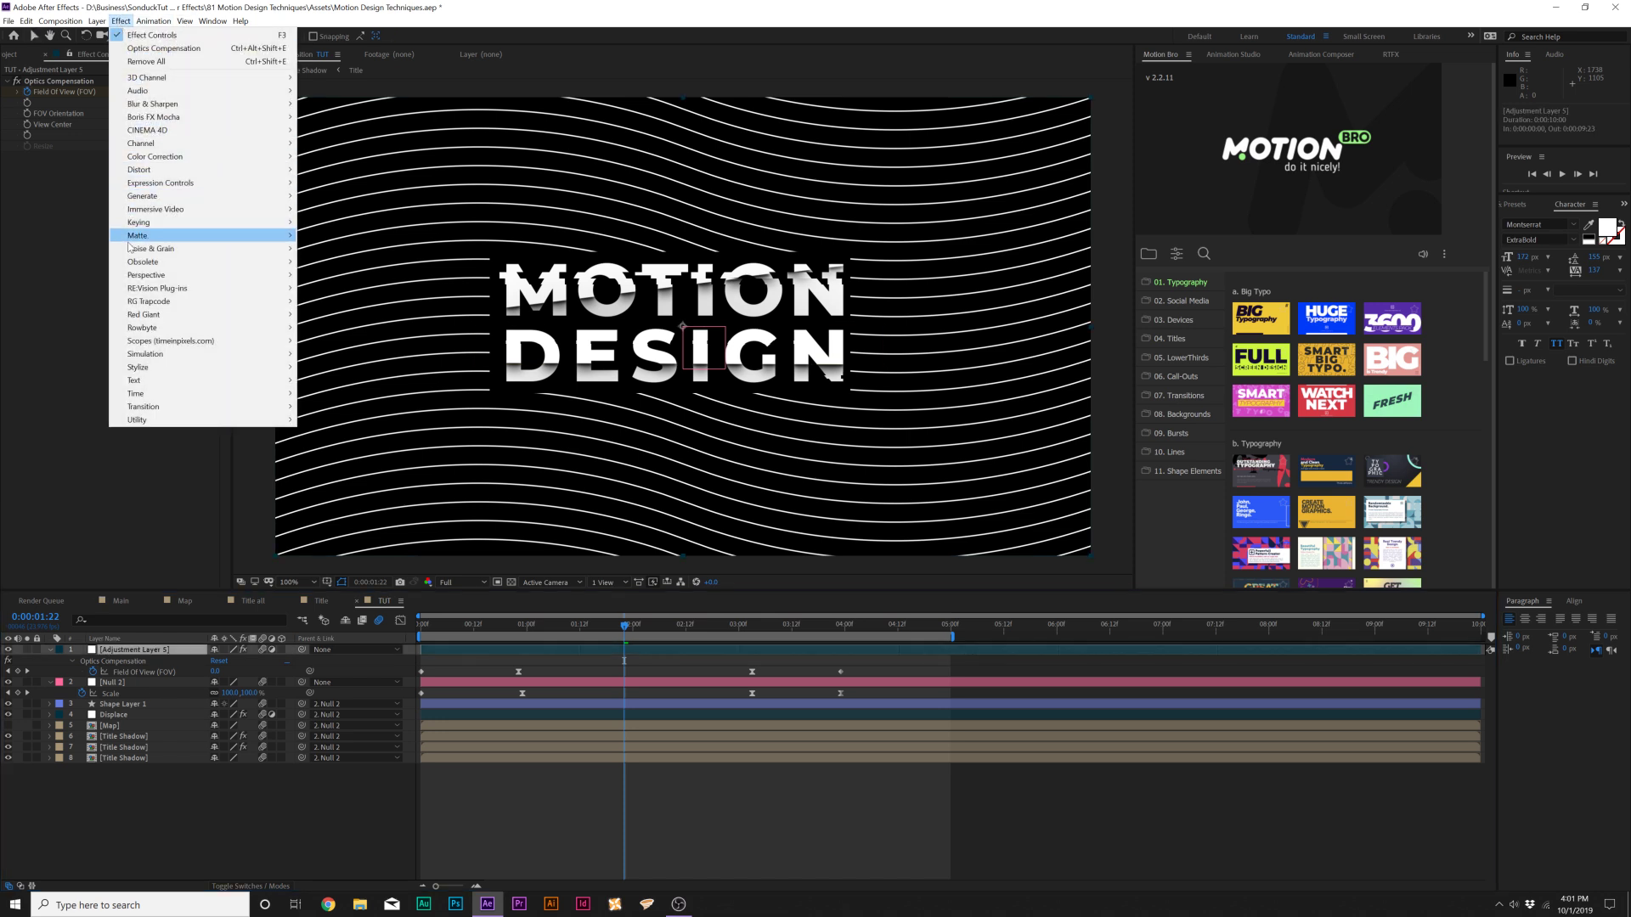
pyautogui.click(336, 313)
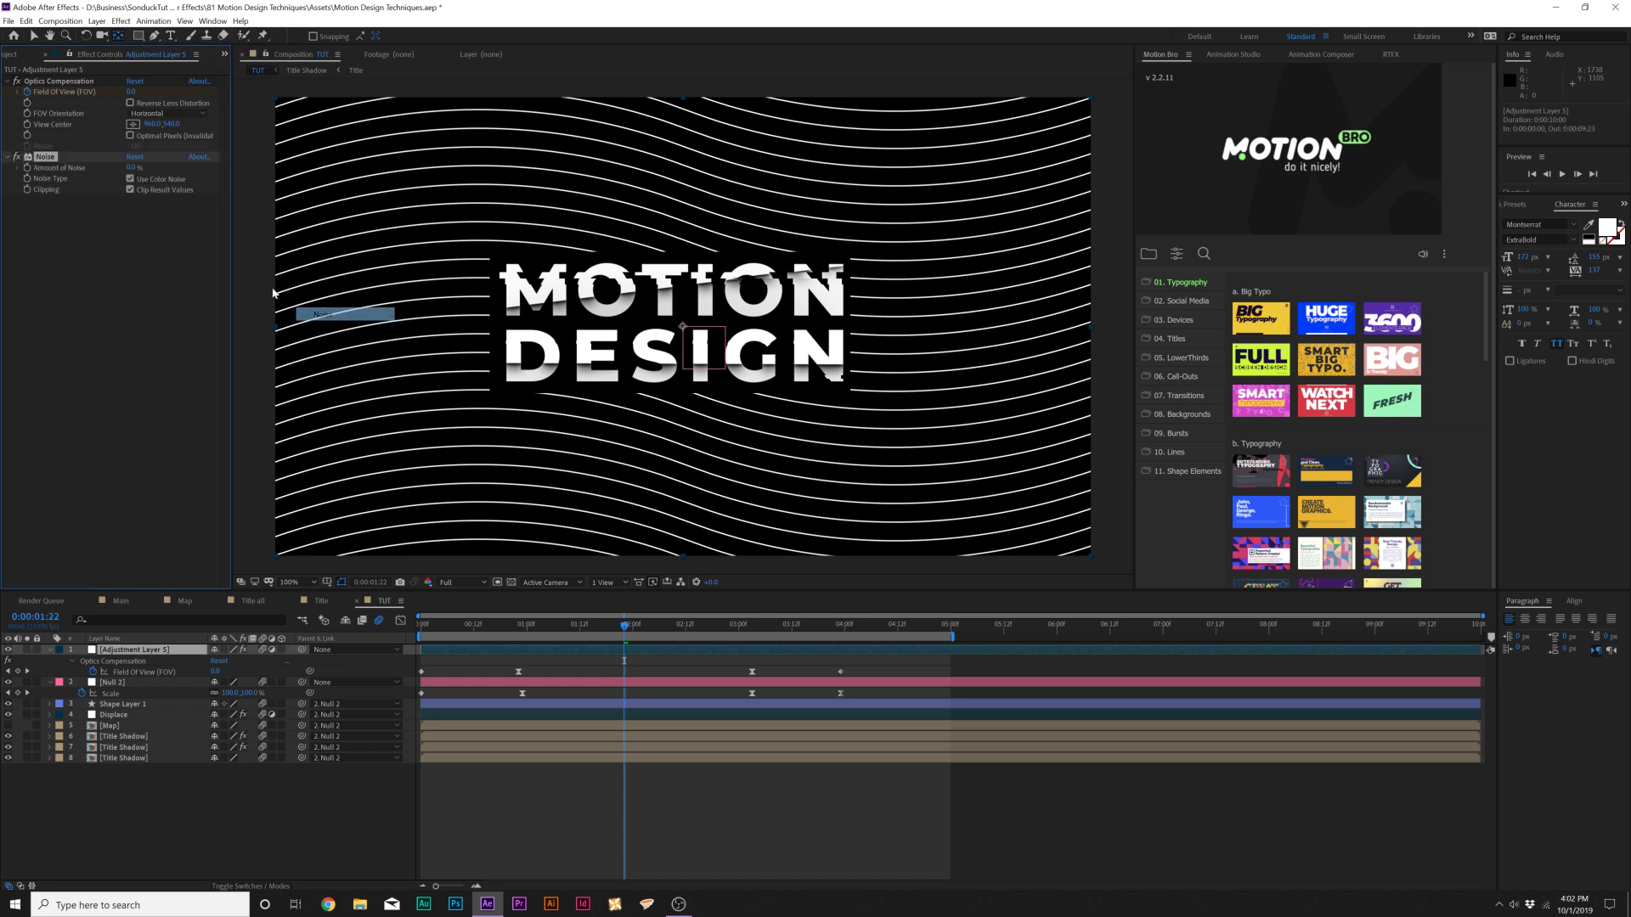
pyautogui.write('8')
pyautogui.press('Return')
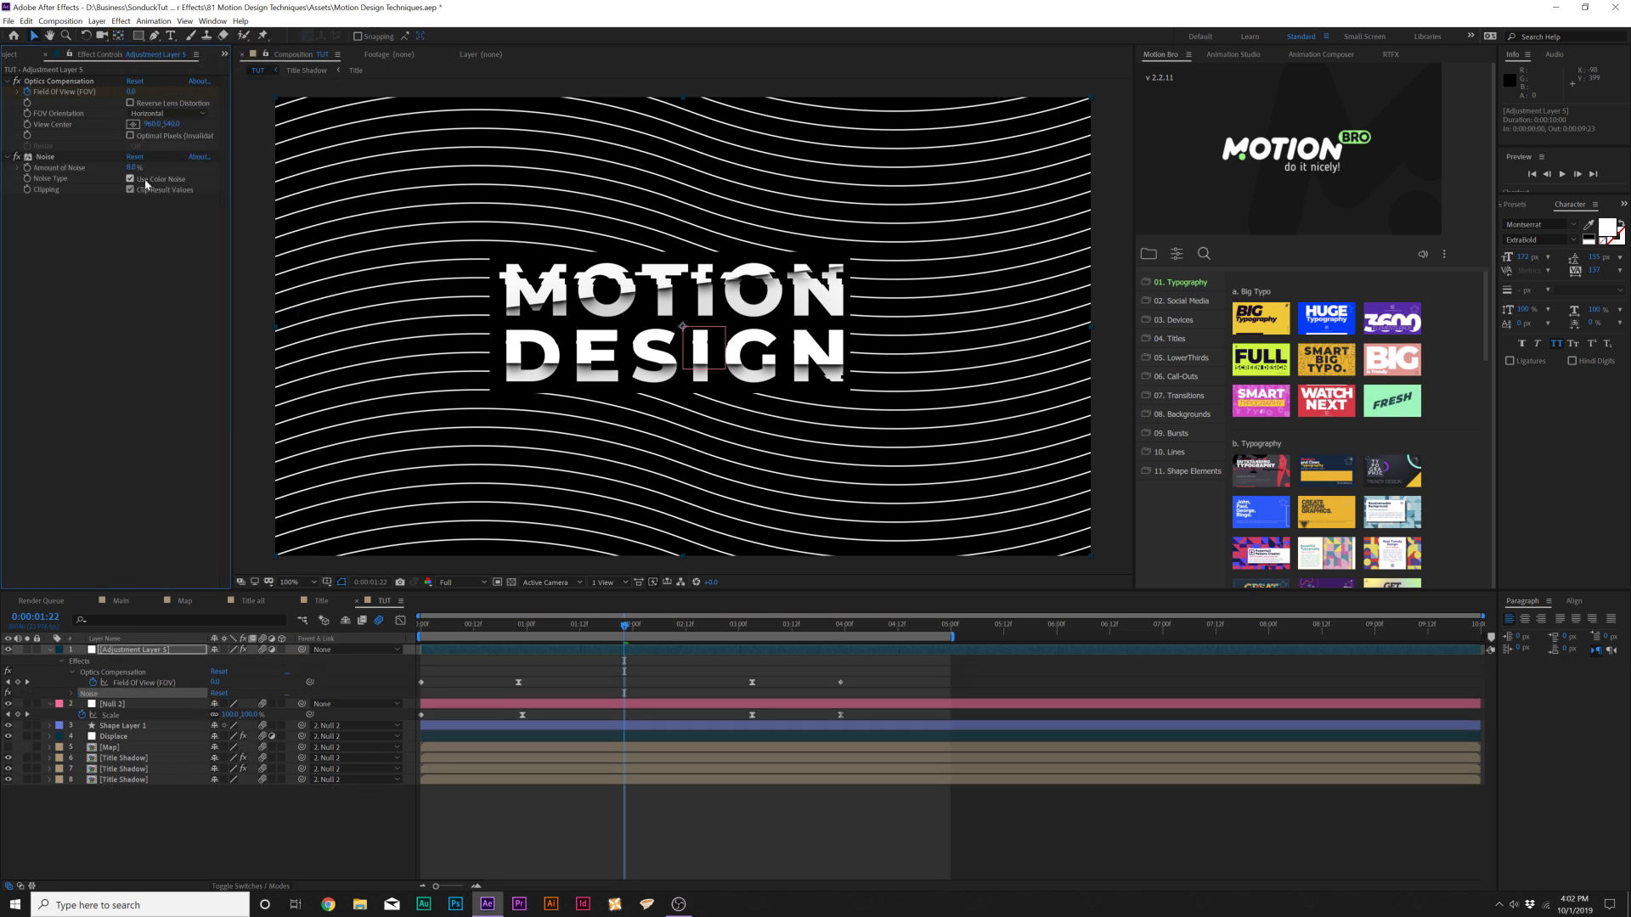
pyautogui.press('.')
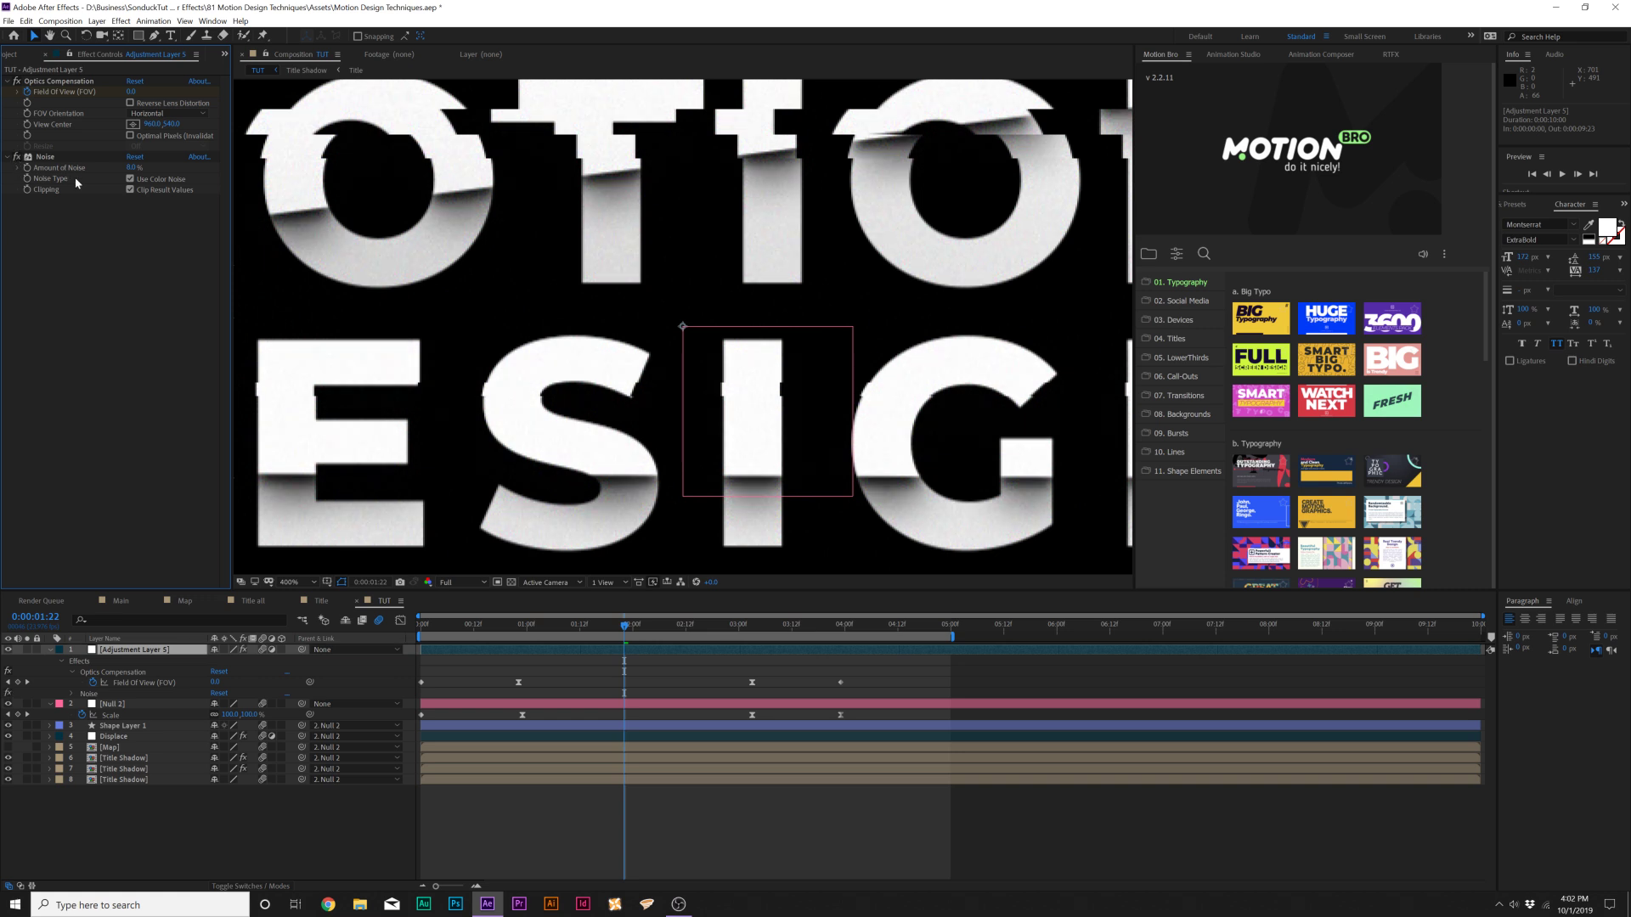
pyautogui.click(130, 180)
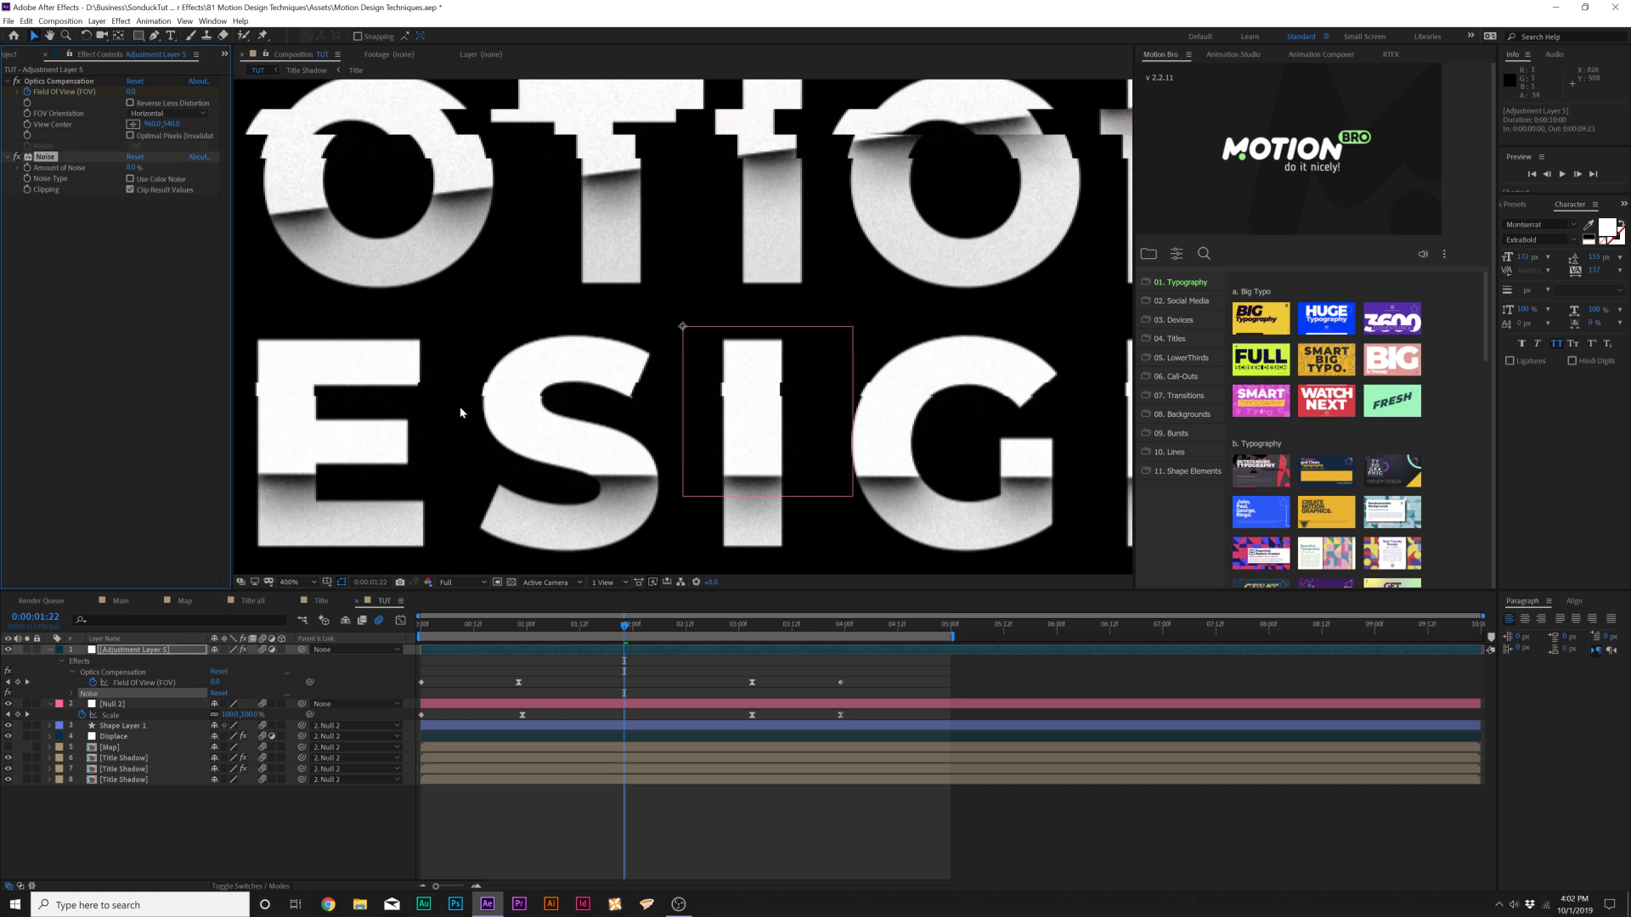
pyautogui.press(',')
pyautogui.press(',')
pyautogui.press('space')
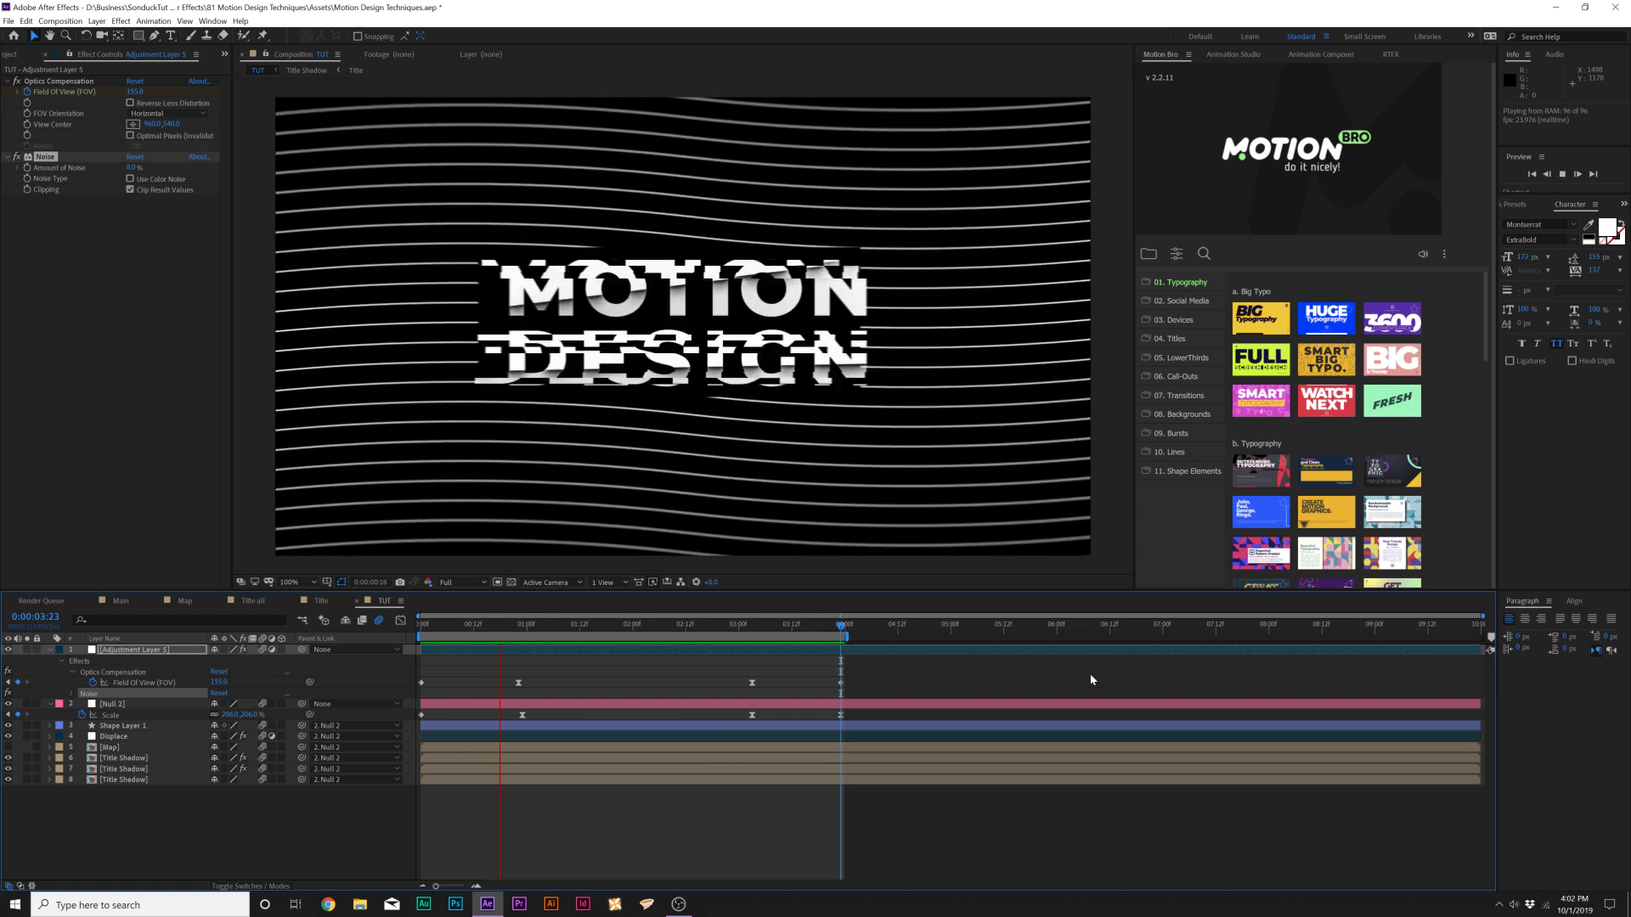